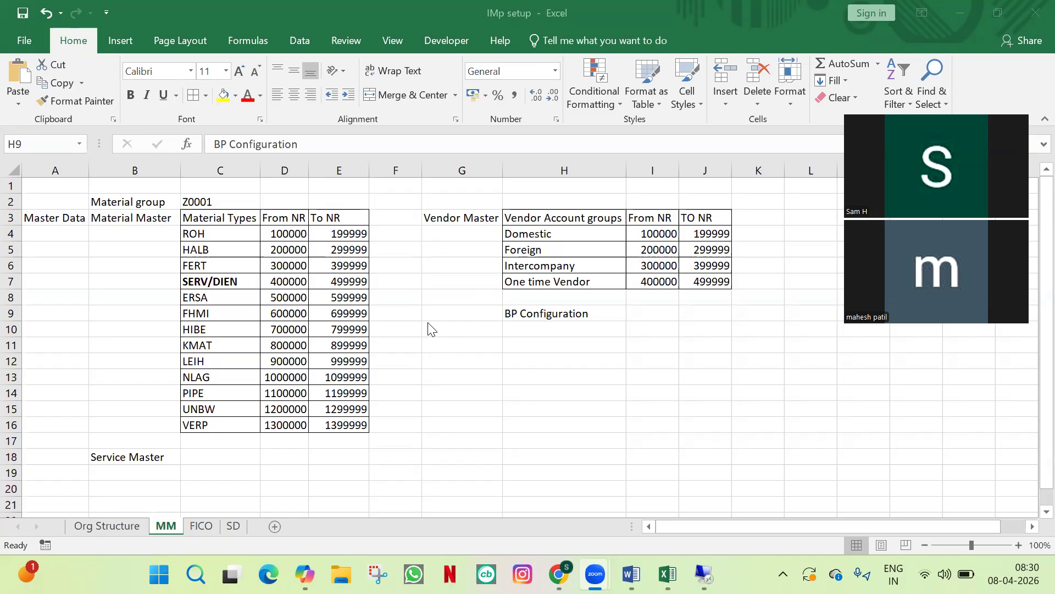
Step: Return to the spreadsheet and re-confirm the BP Configuration entry in cell H9
key("alt+Tab")
key("F2")
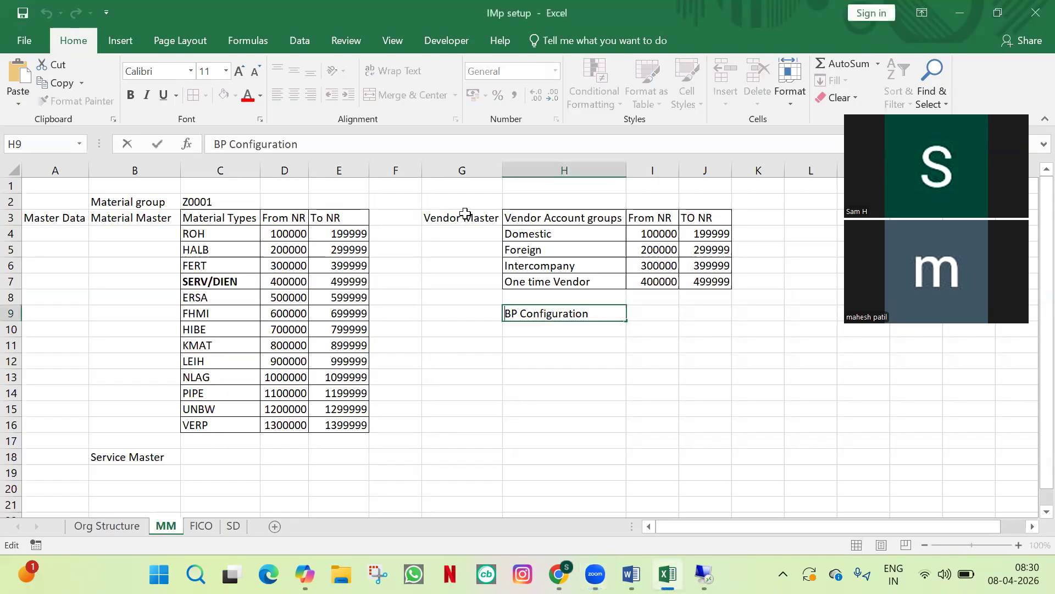
left_click(558, 344)
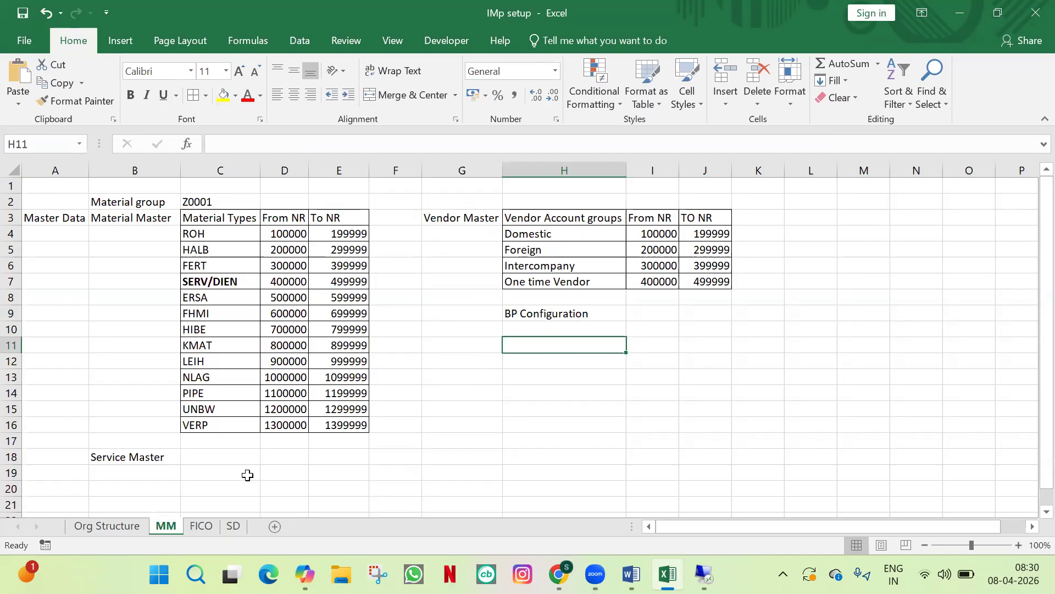
Step: Enter 'Plant+Storage Location+Sales Area' in cell D19 beside Service Master
left_click(247, 475)
left_click(280, 474)
key("F2")
type("Plant")
key("BackSpace")
key("BackSpace")
key("BackSpace")
key("BackSpace")
key("BackSpace")
type("Plant")
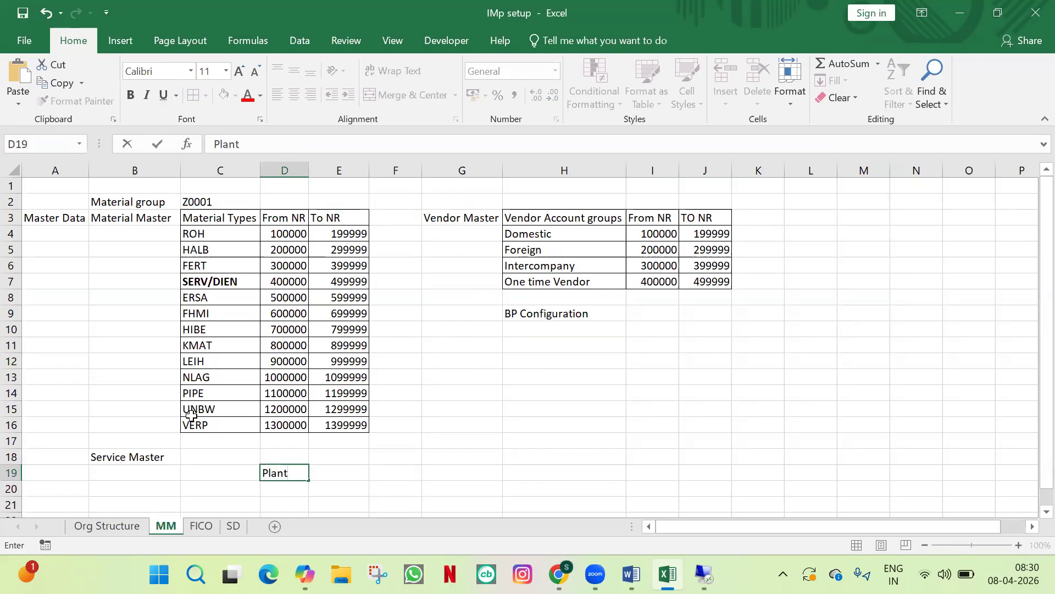
type("+Sy")
key("BackSpace")
type("torage Locat")
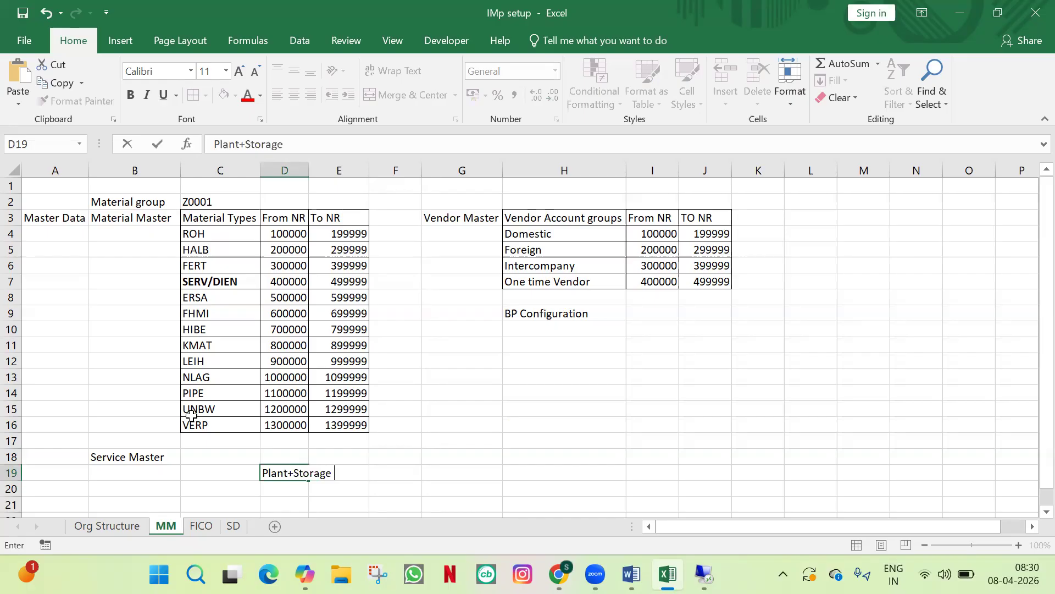
key("BackSpace")
key("BackSpace")
key("BackSpace")
type("cation+SAles")
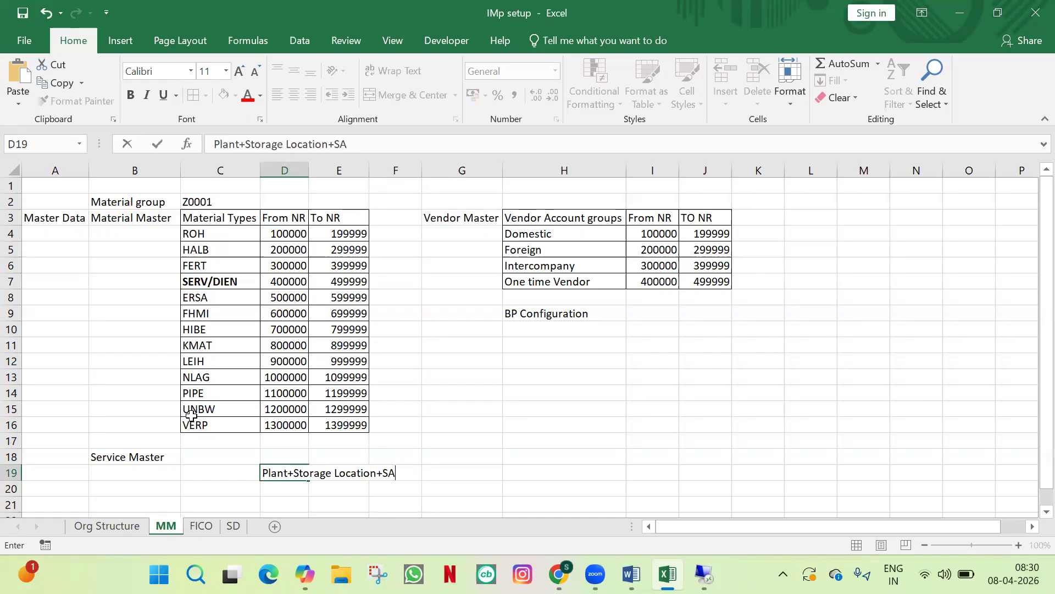
key("BackSpace")
key("BackSpace")
key("BackSpace")
key("BackSpace")
type("ales Area")
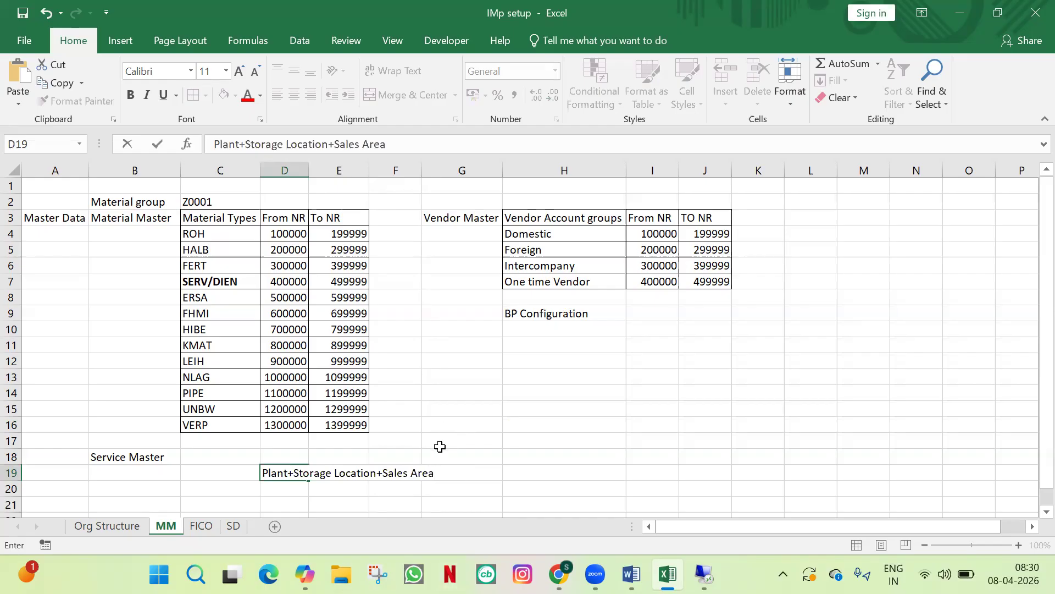
left_click(460, 455)
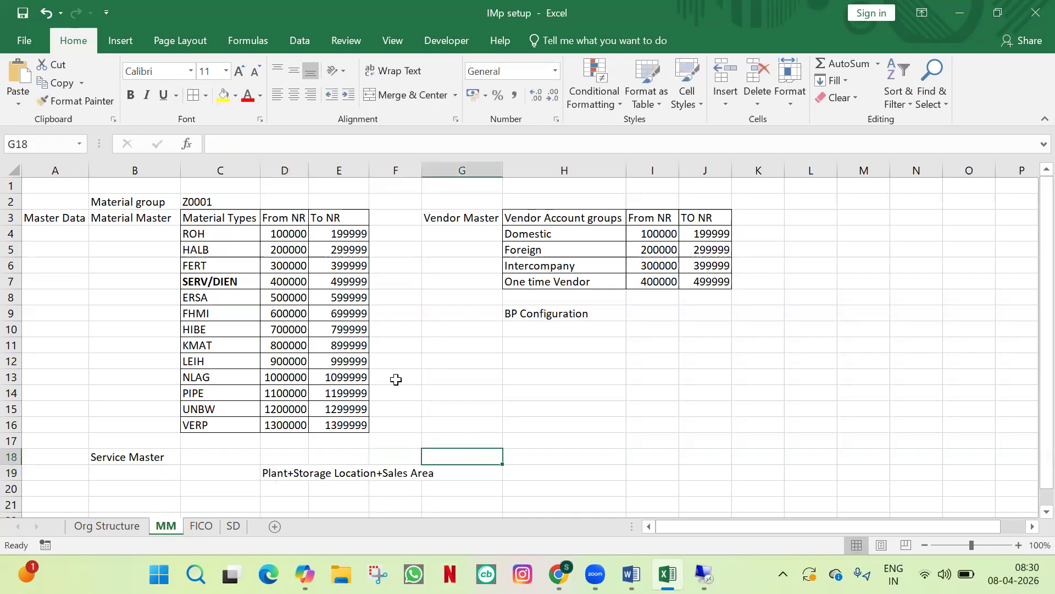
Step: Type 'Company code + Pur org' into cell H19 and autofit column H to its width
left_click(279, 472)
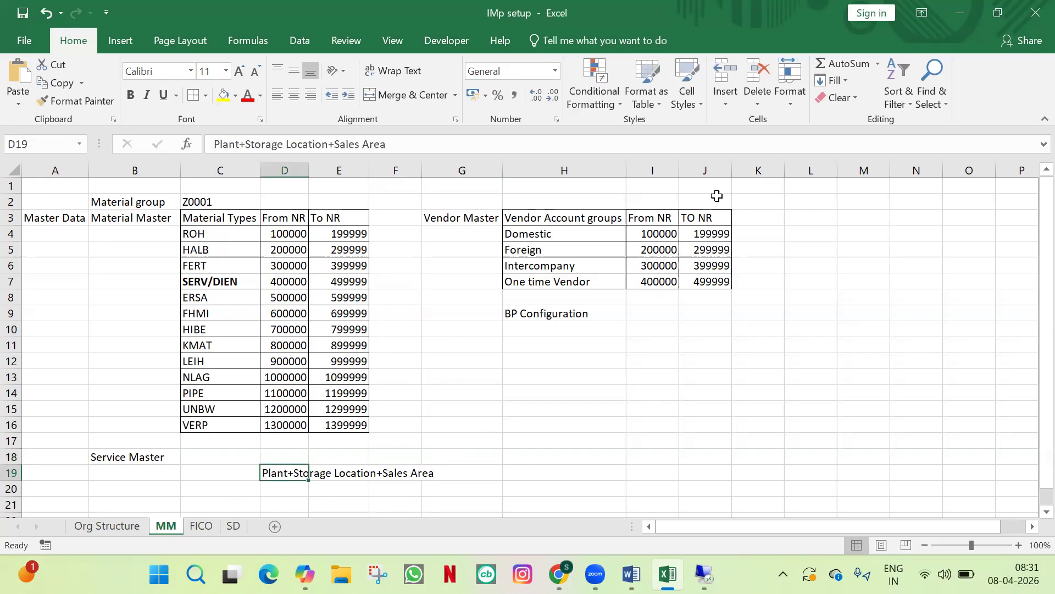
left_click(757, 200)
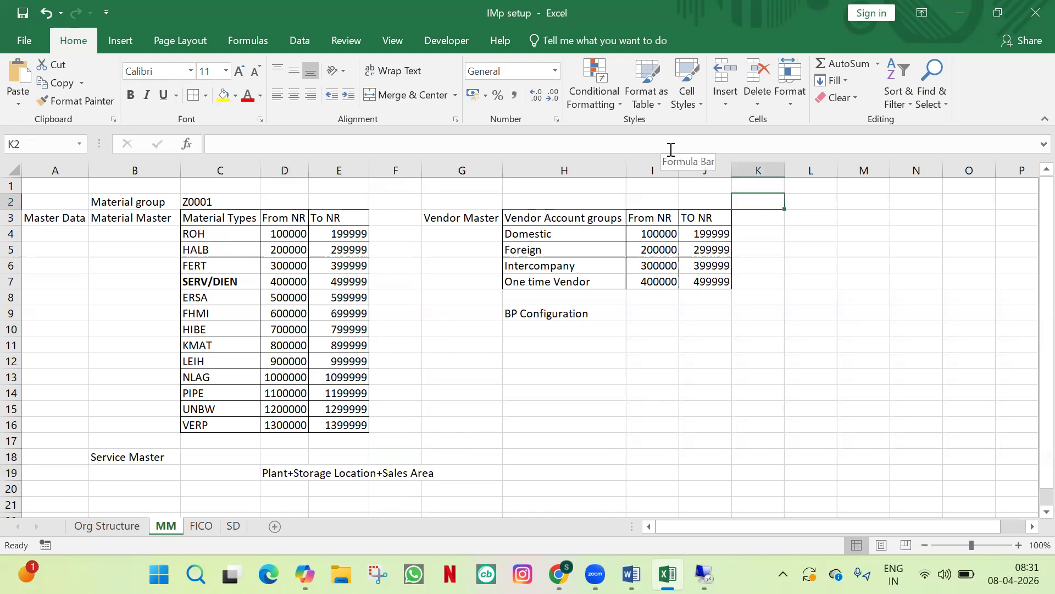
left_click(557, 471)
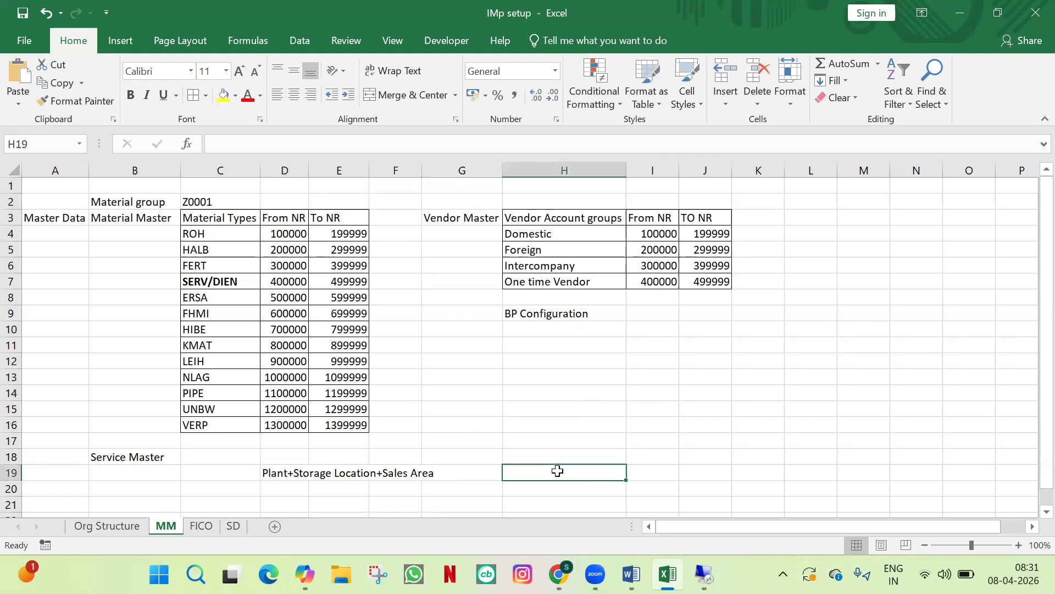
type("Compan")
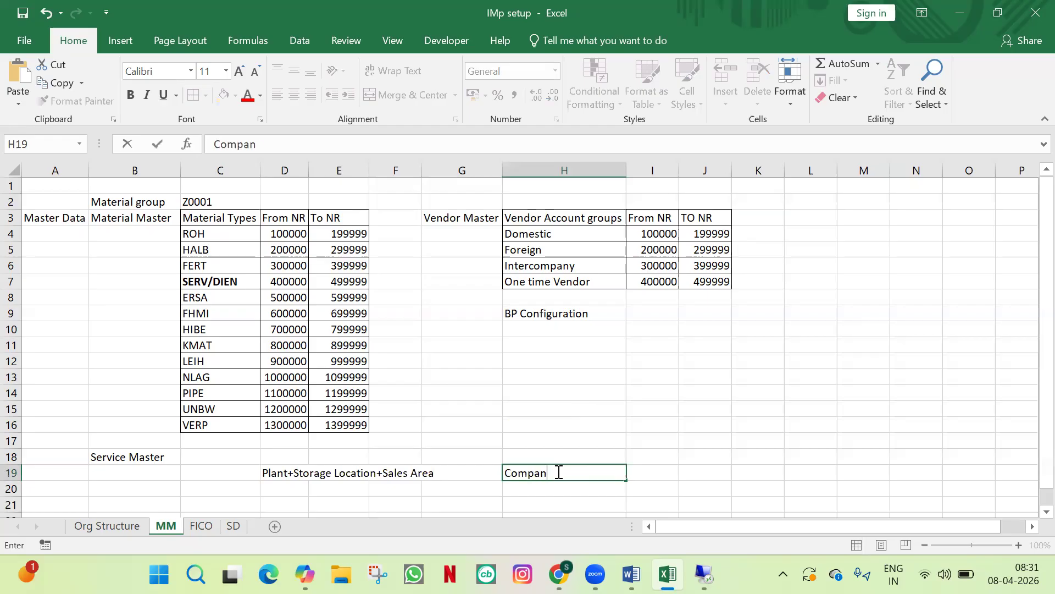
type("y code + Pur org")
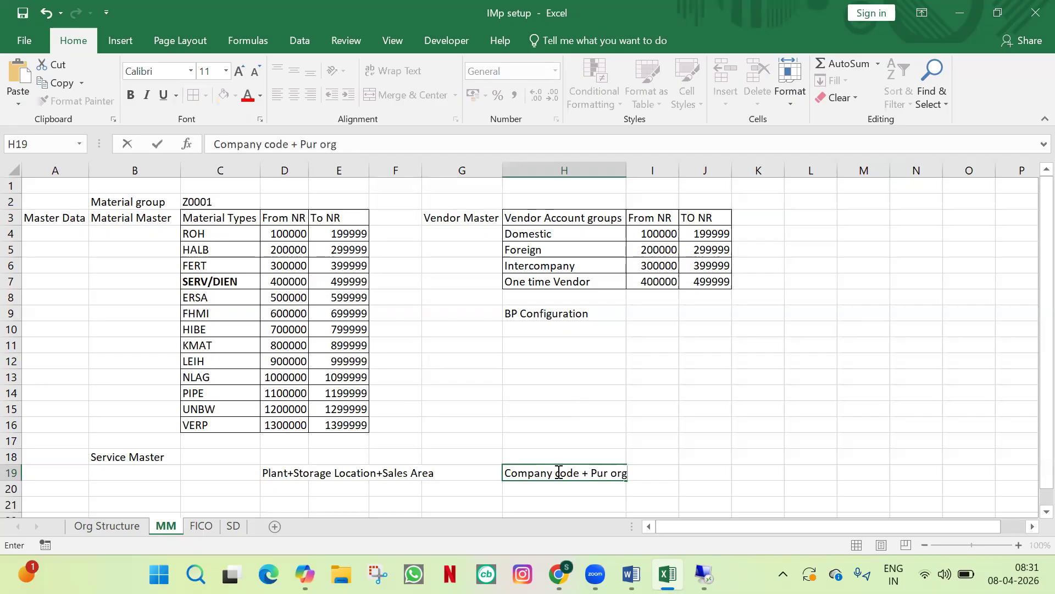
key("Tab")
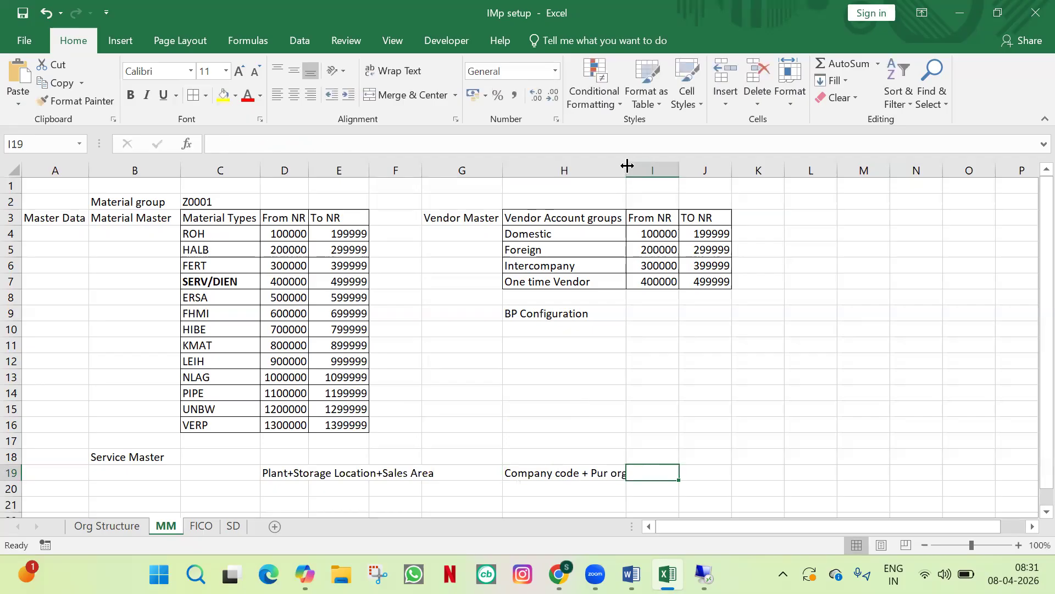
double_click(626, 166)
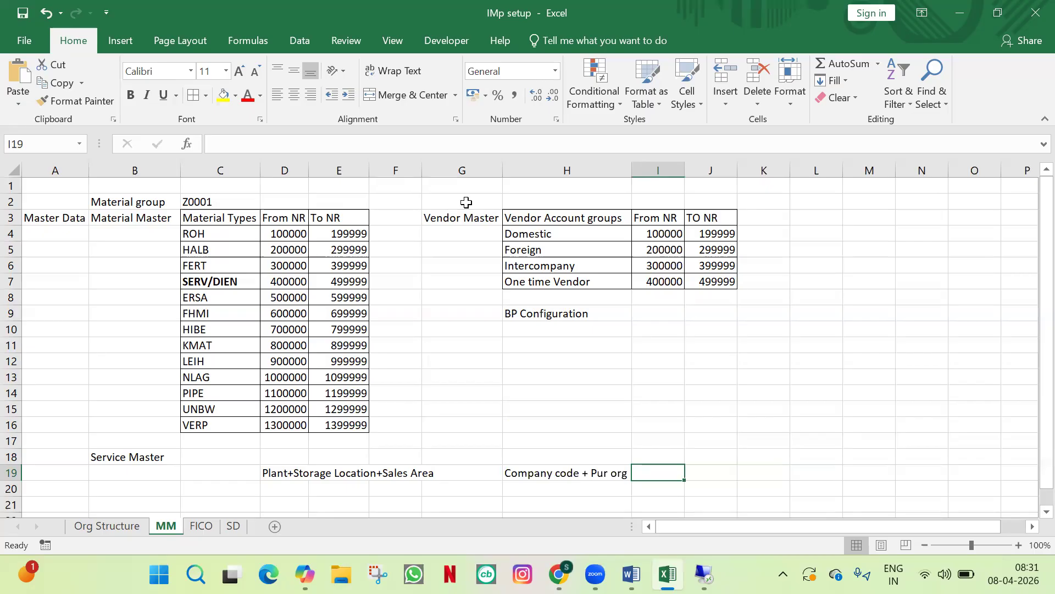
Step: Look over the Org Structure sheet, then bring up the MM syllabus document in Word
left_click(466, 202)
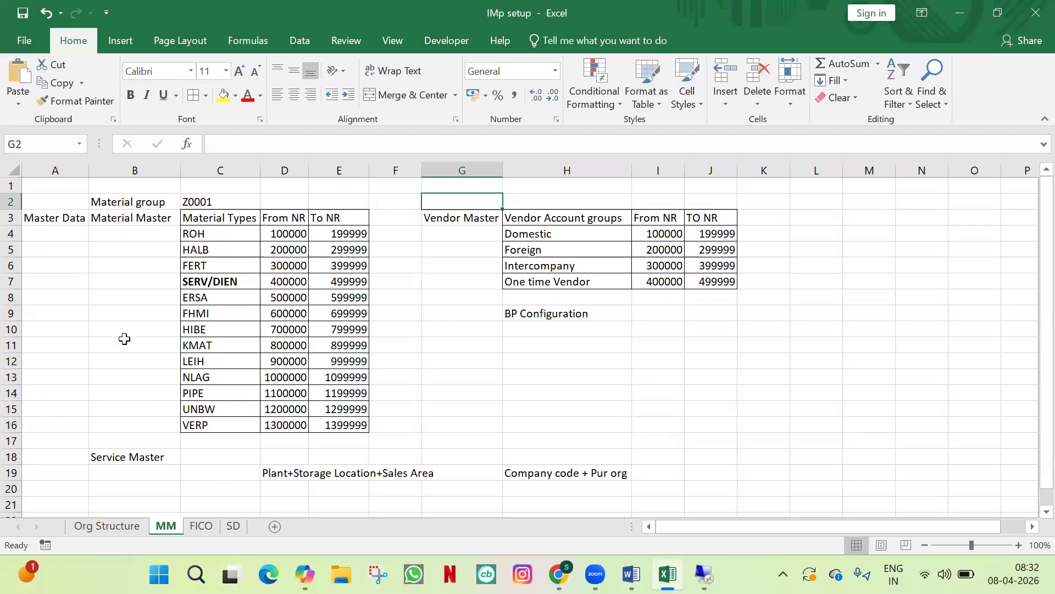
left_click(110, 524)
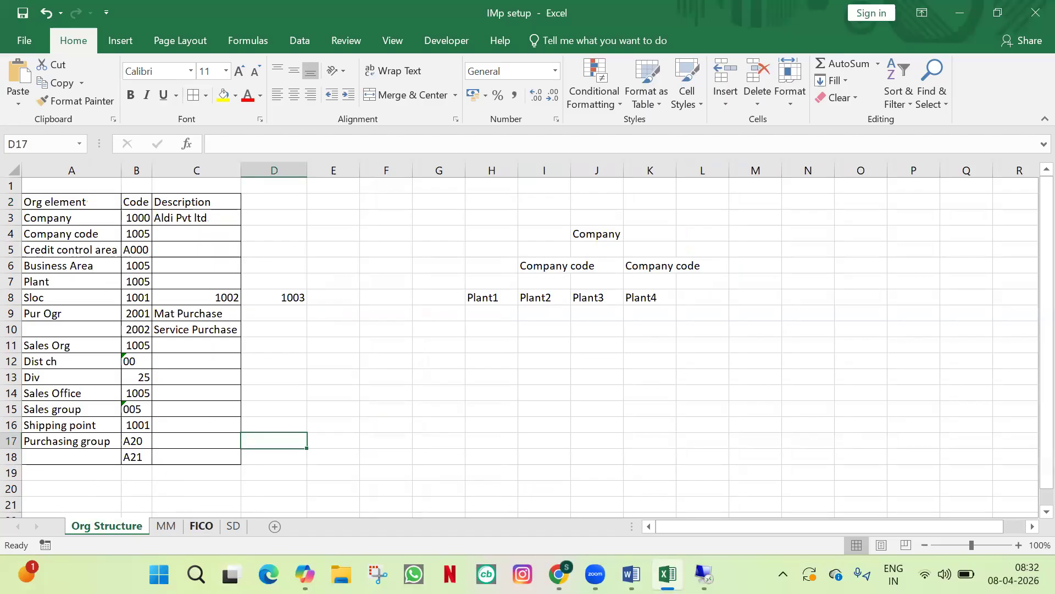
left_click(632, 574)
Step: Scroll down to the STO(MM-SD) topic in the syllabus, then minimize Word to return to Excel
scroll(564, 395, "down", 5)
scroll(565, 395, "down", 2)
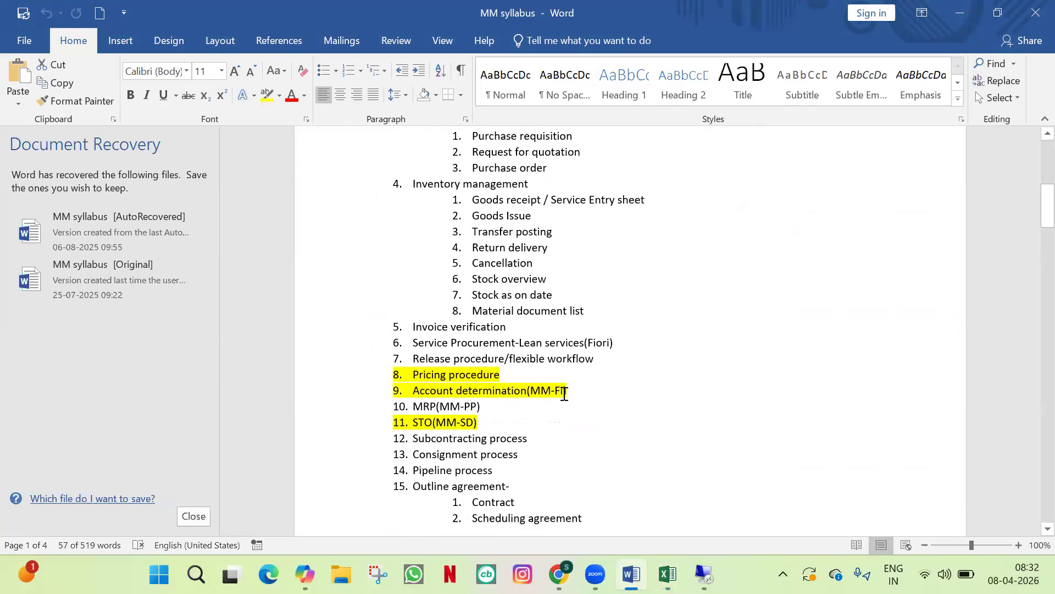
left_click(488, 380)
left_click_drag(487, 380, 418, 381)
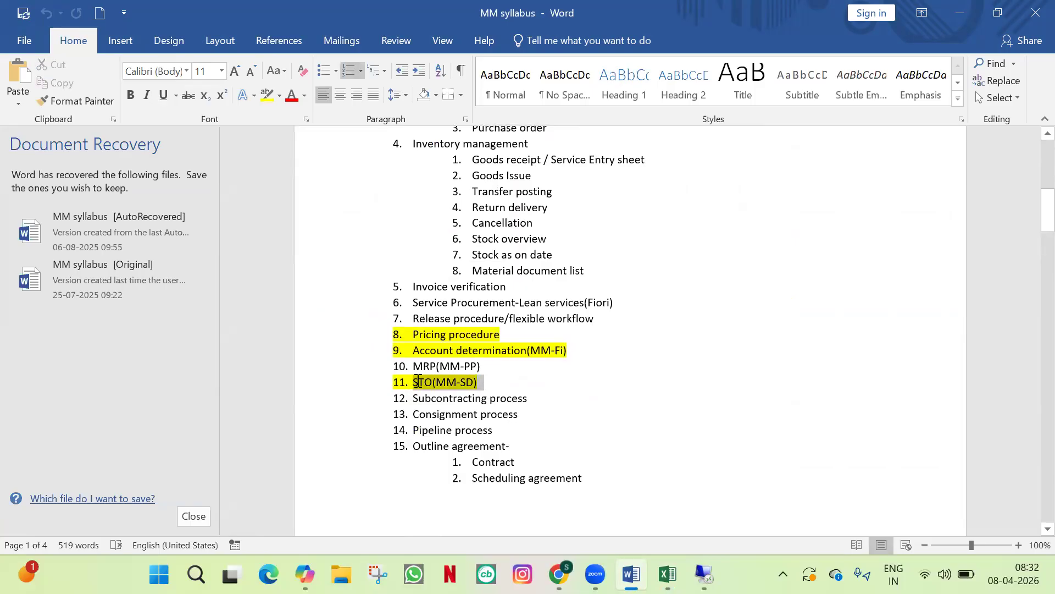
left_click(484, 383)
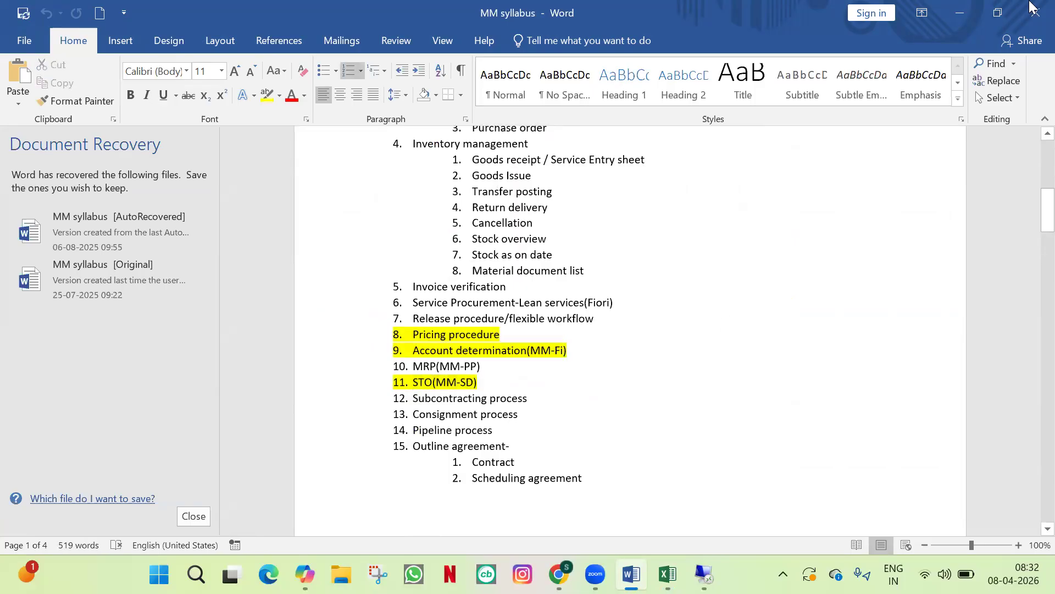
left_click(968, 12)
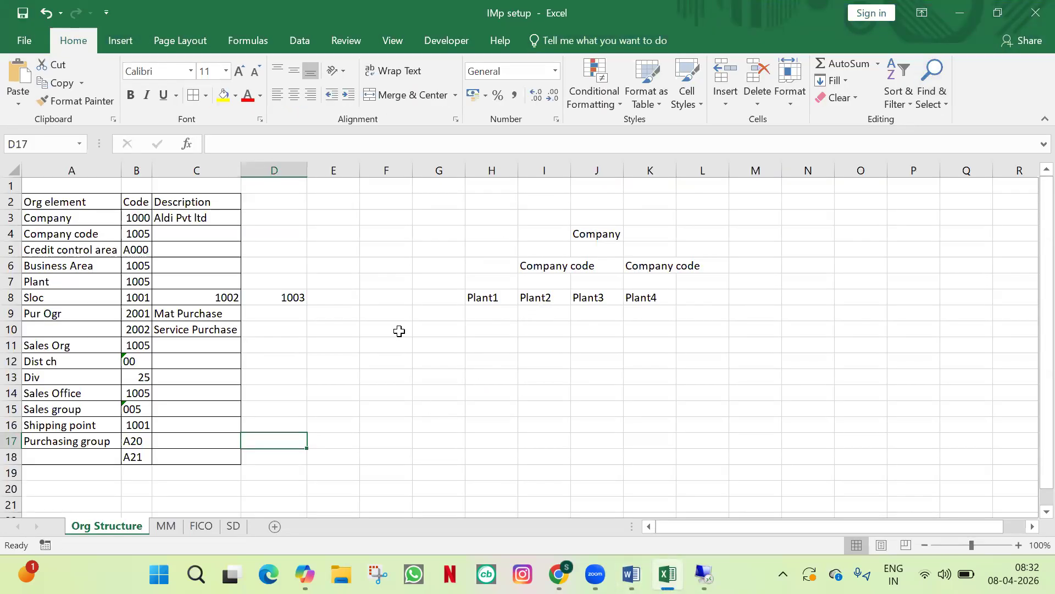
Step: On the MM sheet, select account groups H4:H7 and start editing the Intercompany cell H6
left_click(166, 526)
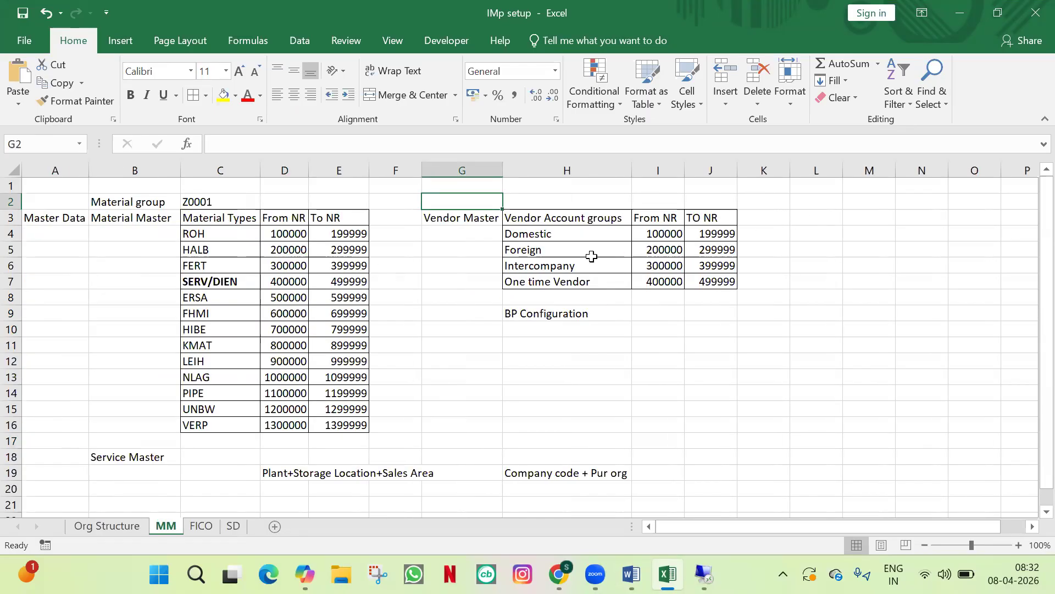
left_click(830, 296)
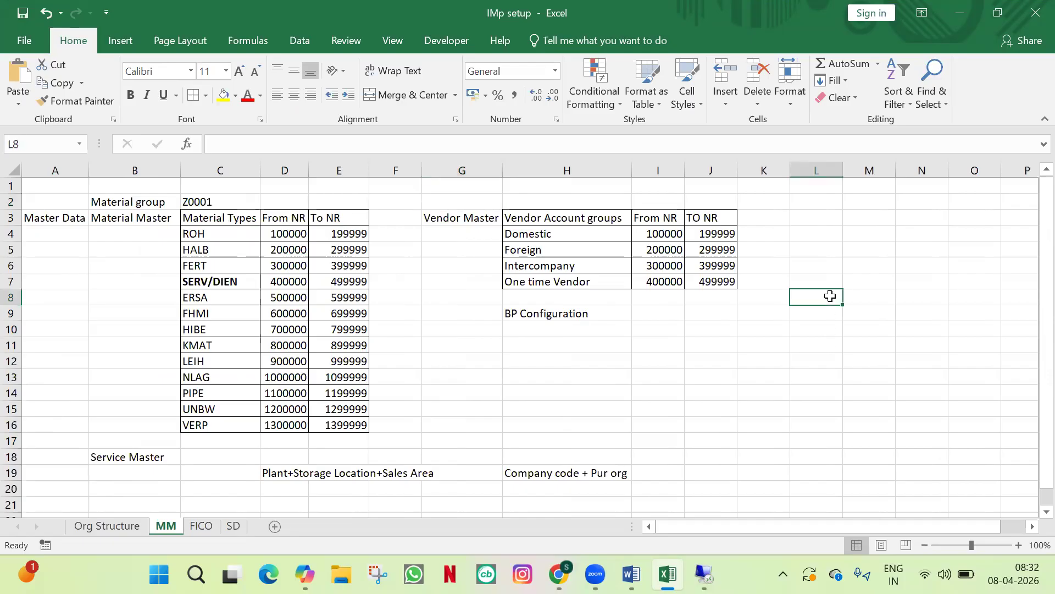
left_click_drag(596, 234, 605, 279)
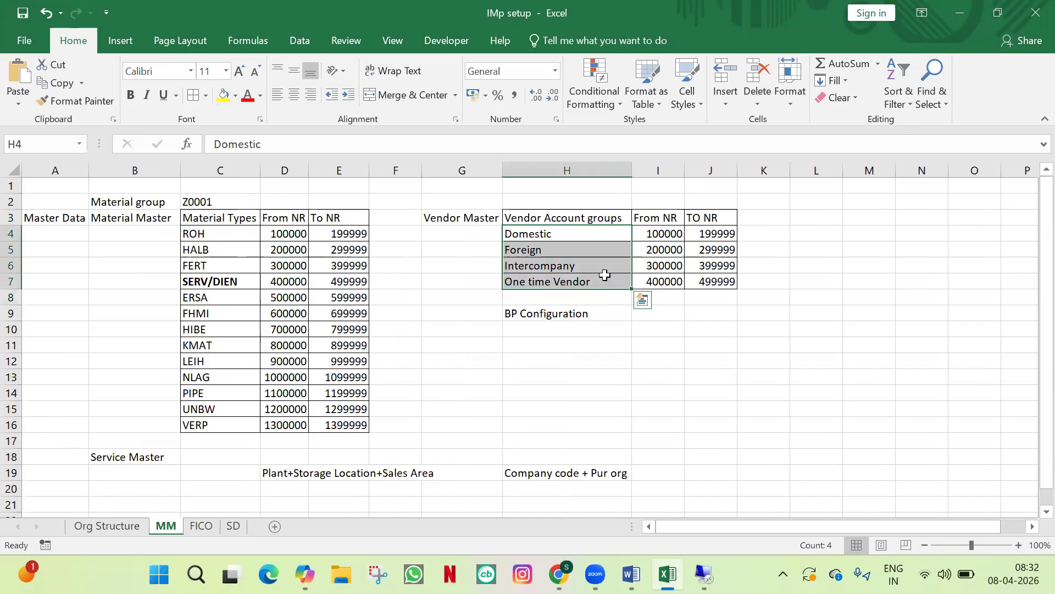
left_click(577, 266)
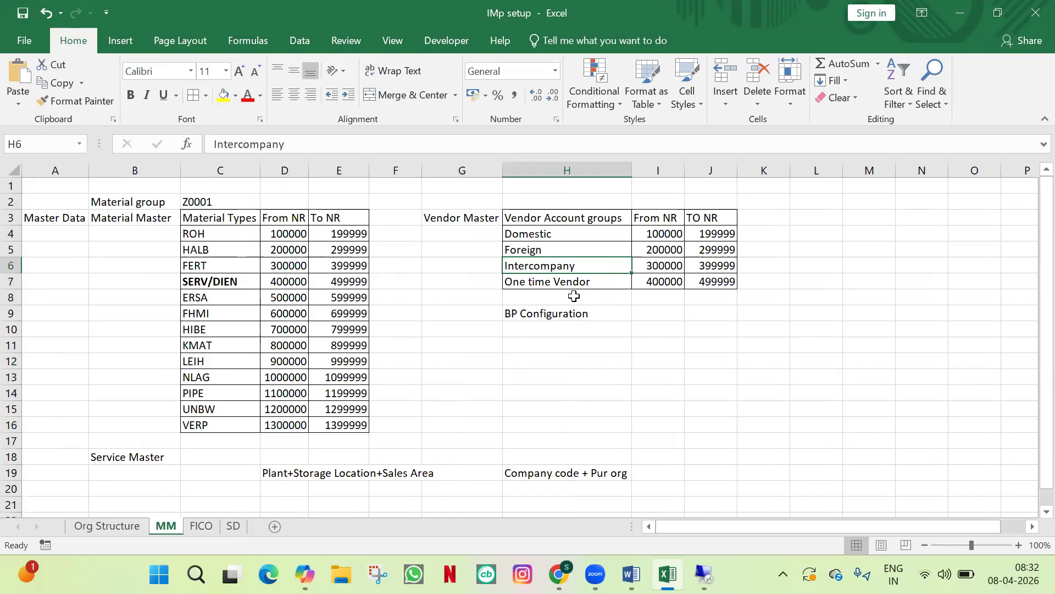
double_click(589, 262)
Step: Change H6 to 'Intercompany/Plant vendor' and autofit column H to fit it
type("/Plan")
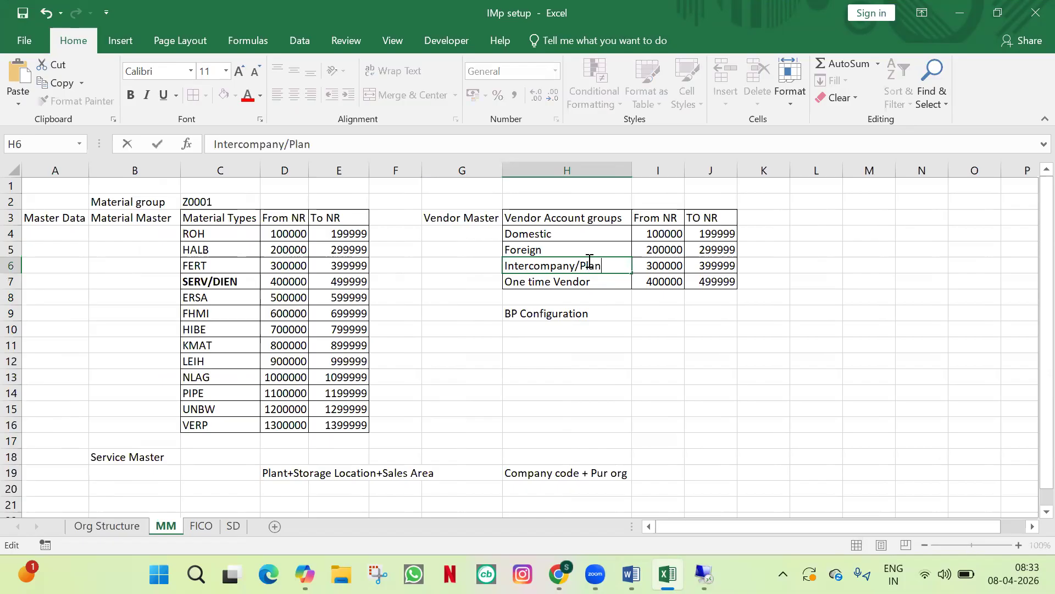
type("t vendor")
key("Tab")
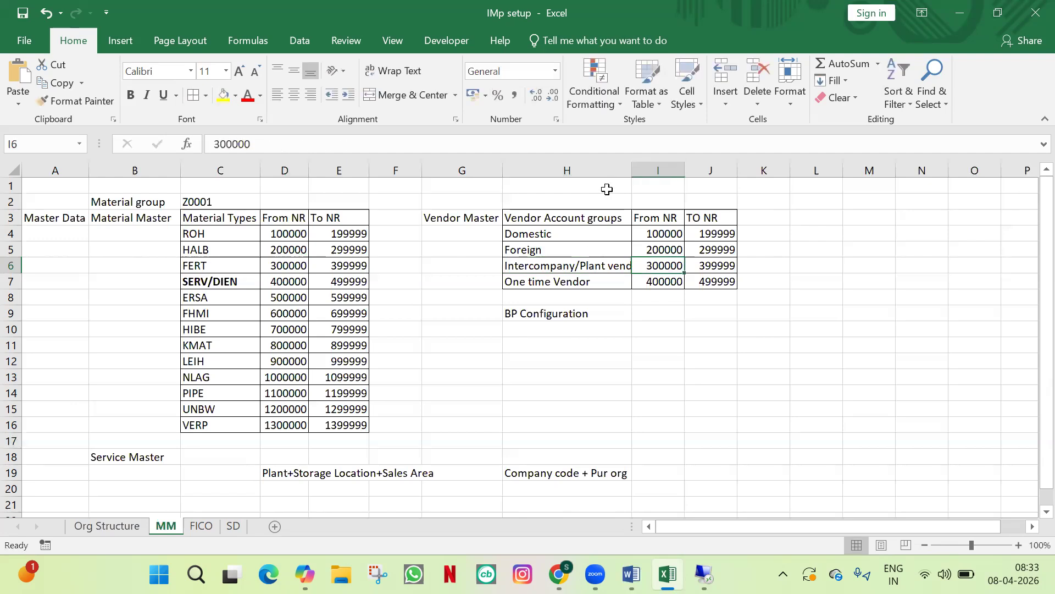
double_click(631, 170)
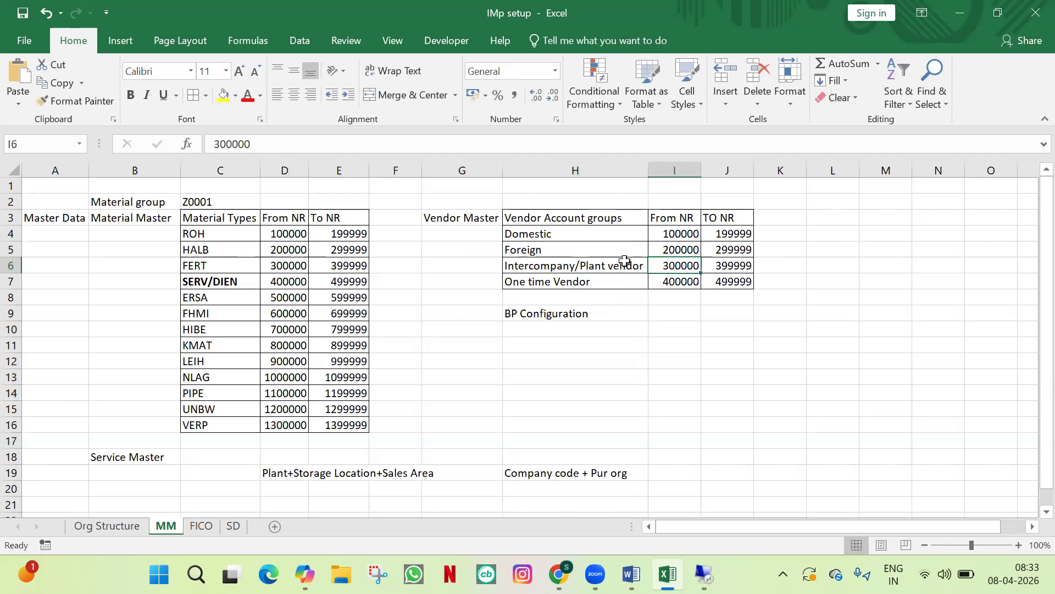
Step: Check the One time Vendor, Intercompany/Plant vendor and Domestic account group cells
key("Left")
left_click(599, 282)
left_click(597, 263)
left_click(603, 234)
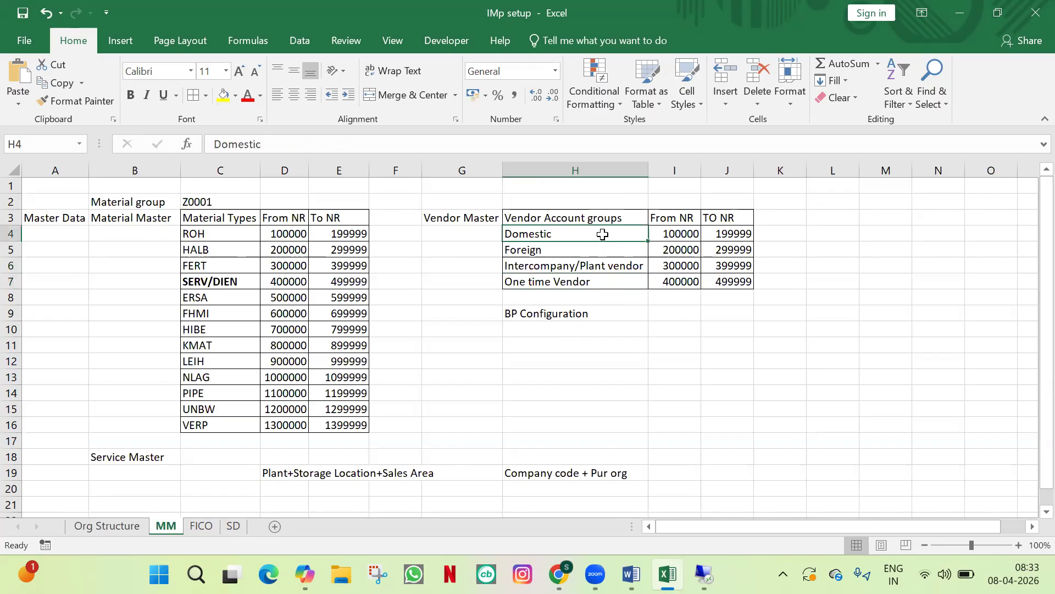
left_click(607, 295)
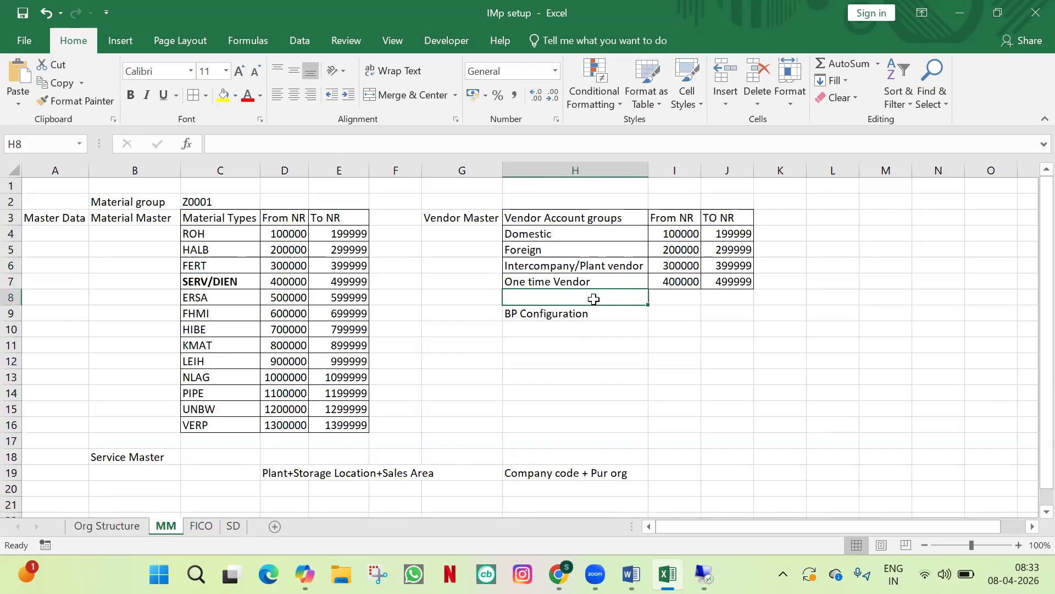
Step: Review cells I8:J8 and the Material Types list in column C, including HIBE
left_click_drag(666, 299, 730, 299)
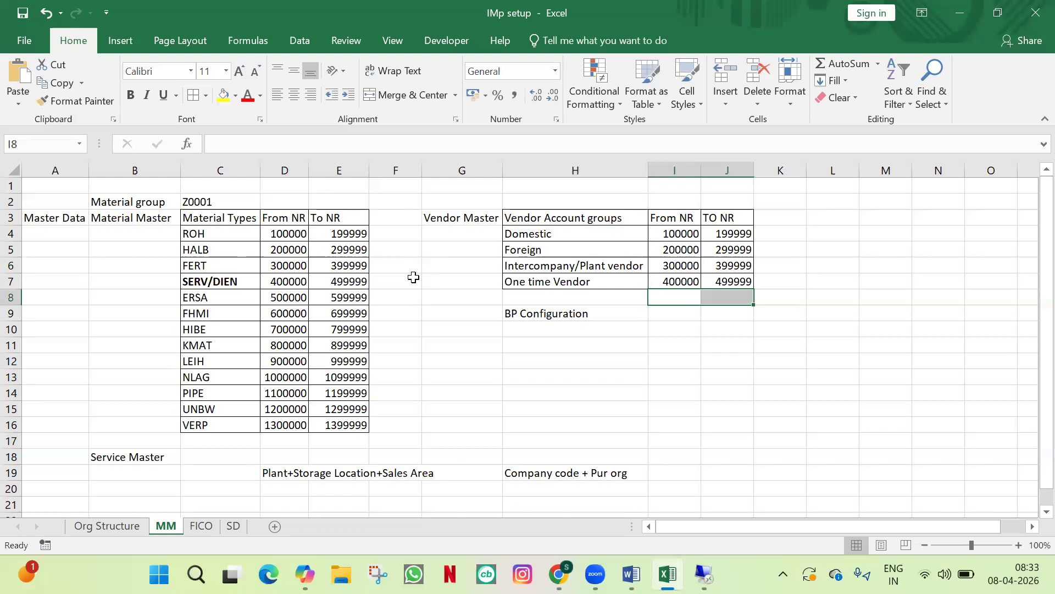
left_click_drag(220, 218, 217, 364)
left_click(227, 394)
left_click(217, 329)
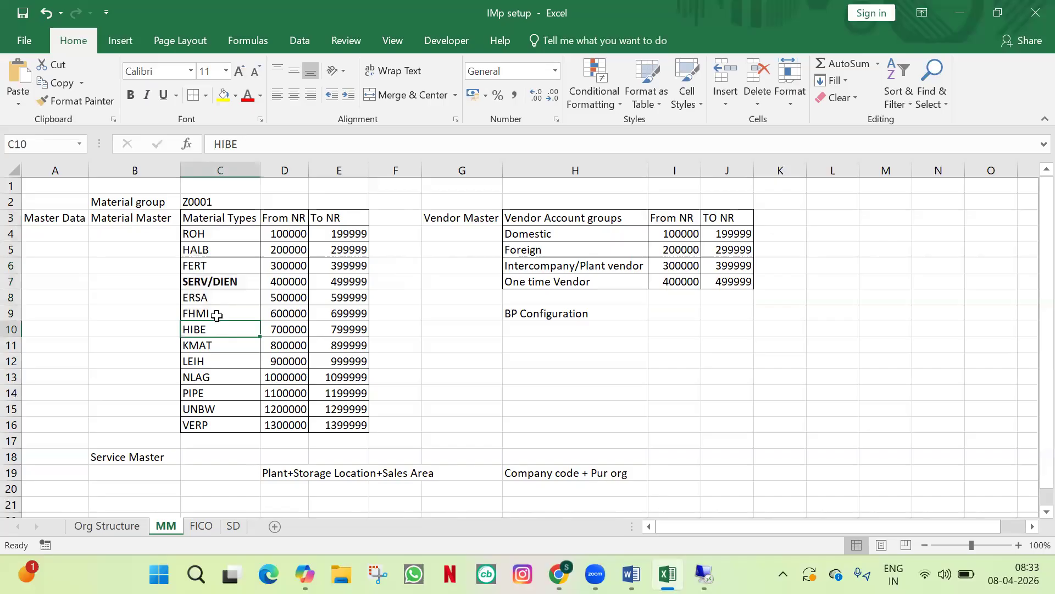
Step: Review the four vendor account groups, then launch SAP Logon on the remote server desktop
left_click_drag(581, 234, 584, 281)
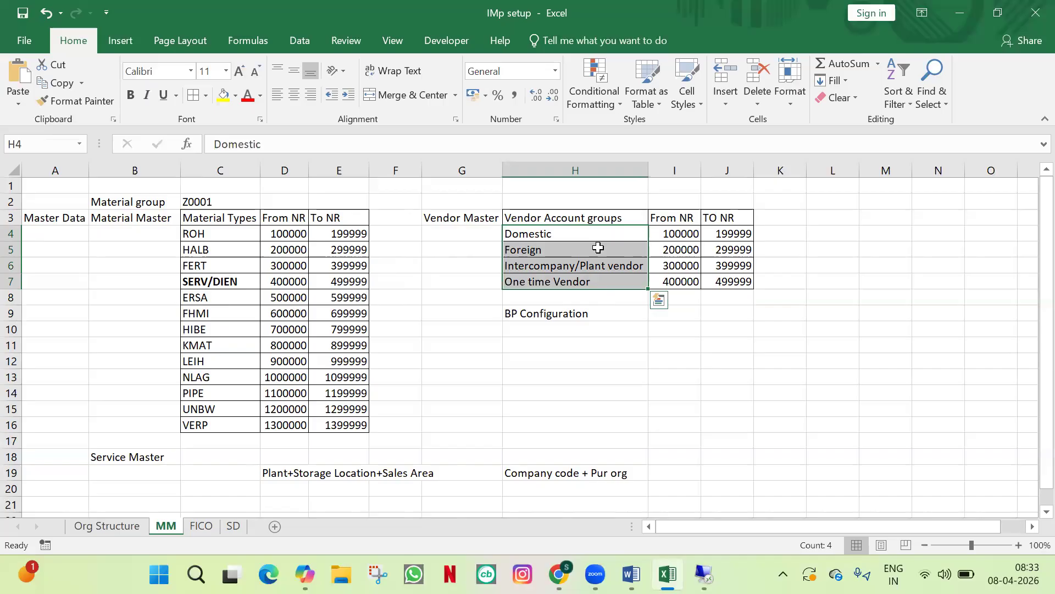
left_click(598, 248)
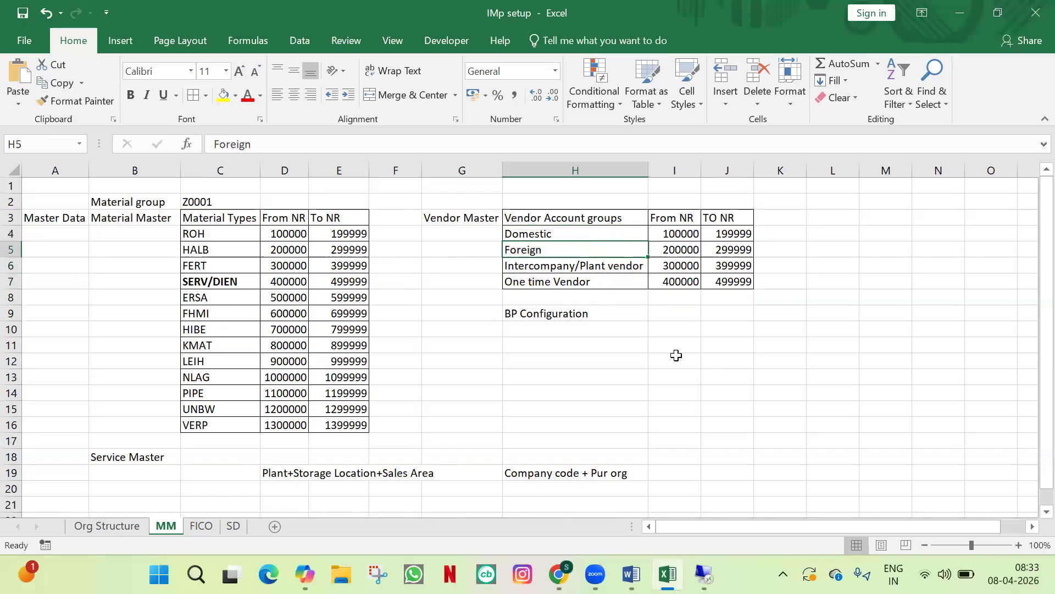
left_click(802, 344)
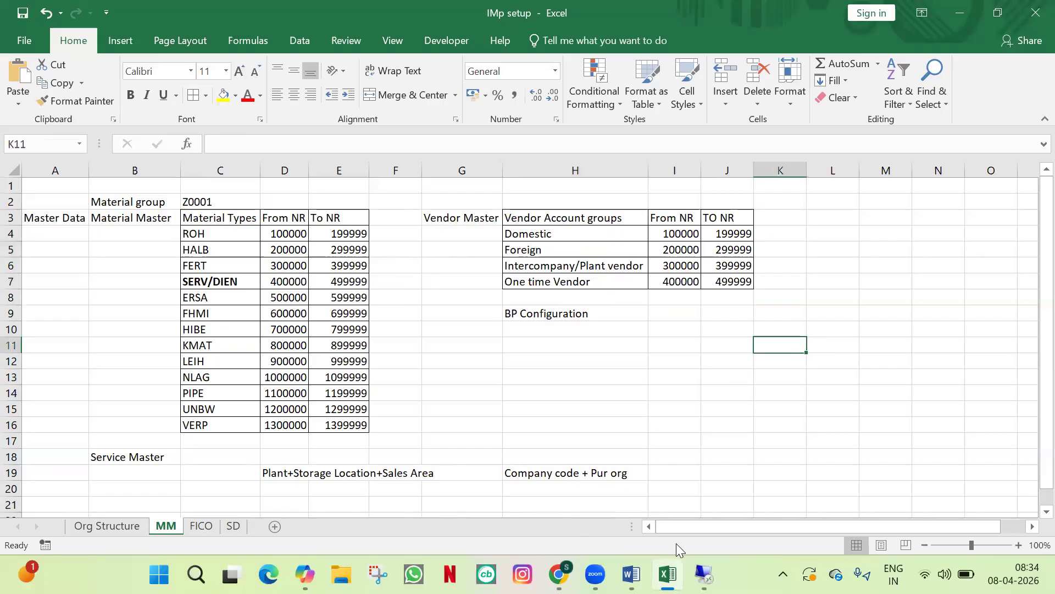
left_click(704, 574)
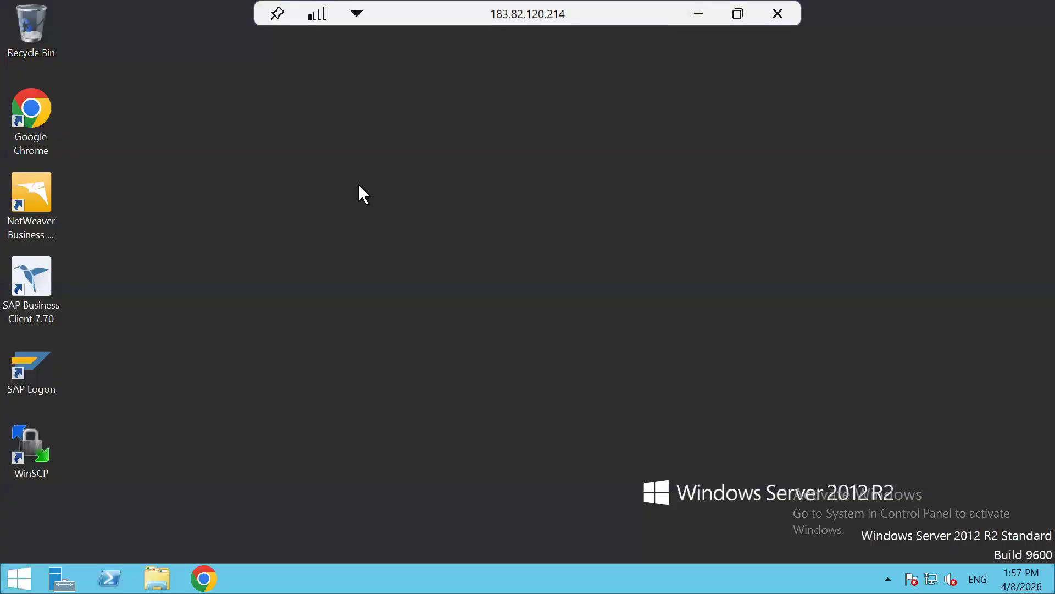
double_click(31, 357)
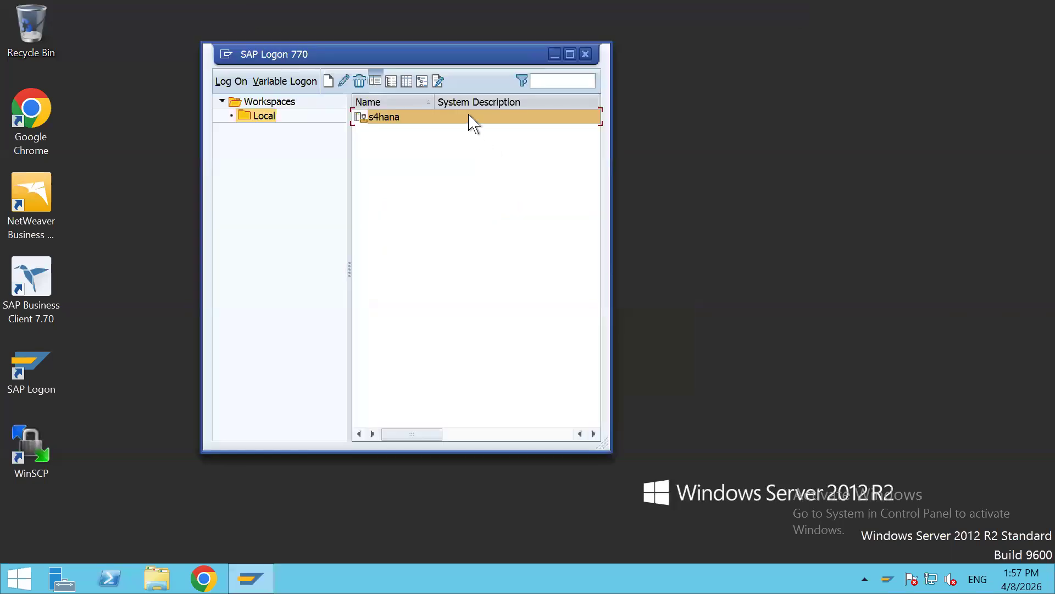
Step: Log on to s4hana with the user ID and password, then run transaction spro
double_click(469, 116)
type("38s4log2")
key("Tab")
type("******")
key("Return")
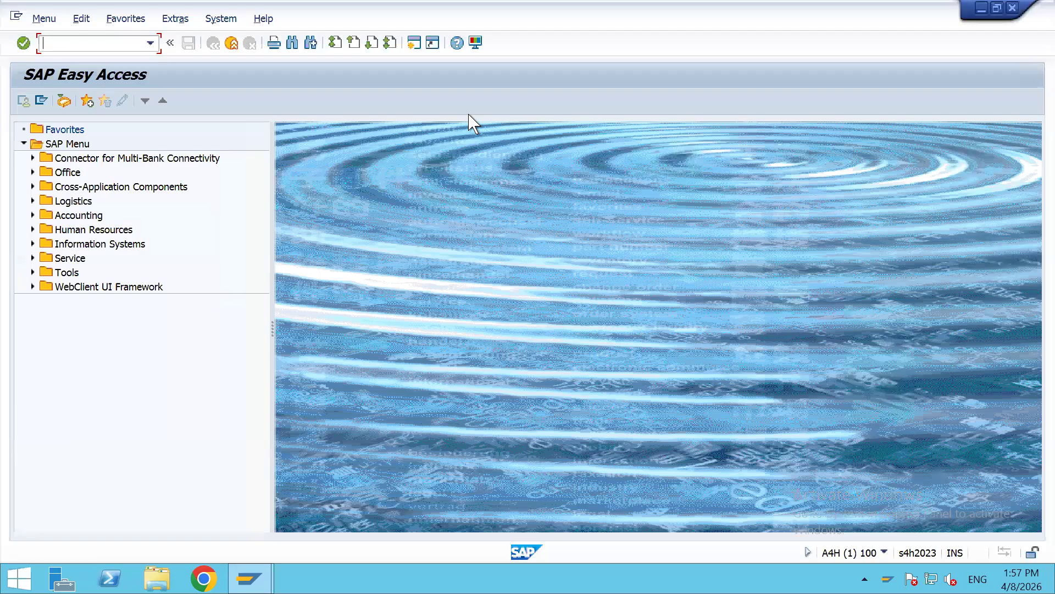
type("spro")
key("Return")
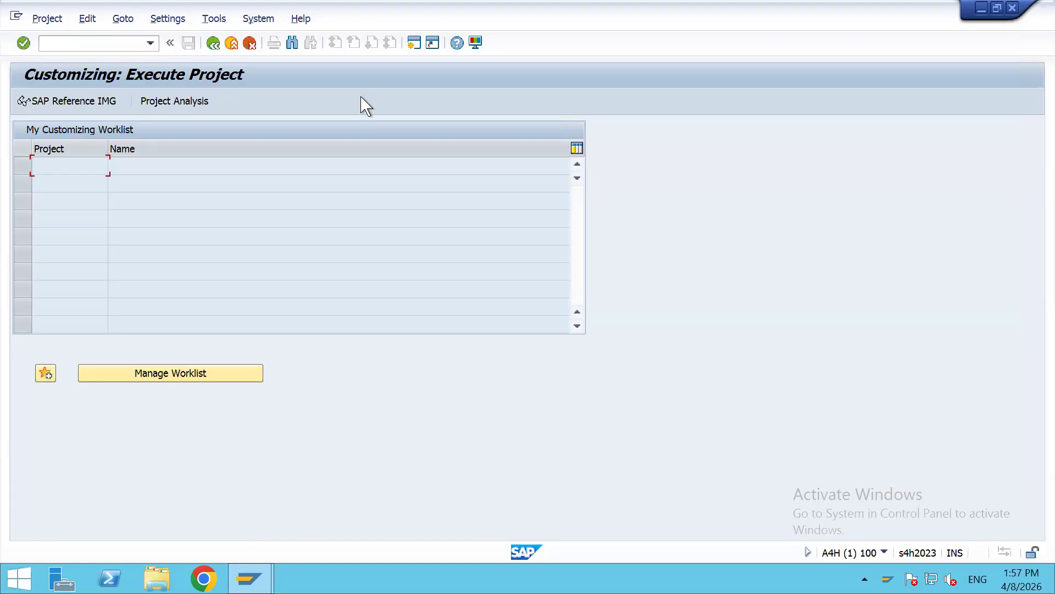
Step: In SAP Reference IMG, drill into Logistics - General > Business Partner > Suppliers > Control to Define Account Groups and Field Selection (Supplier)
left_click(65, 104)
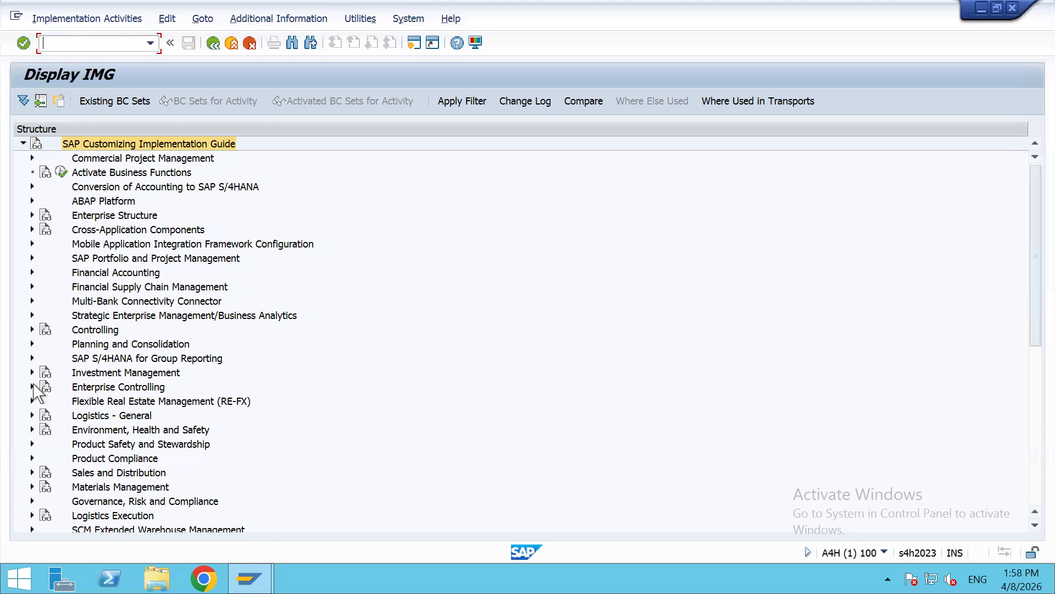
left_click(32, 416)
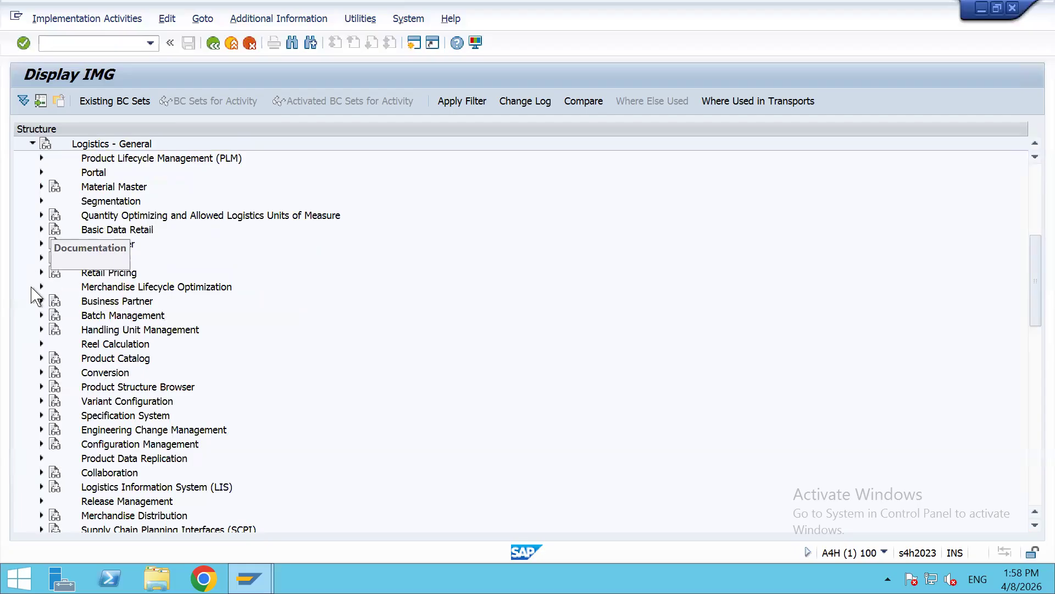
left_click(41, 301)
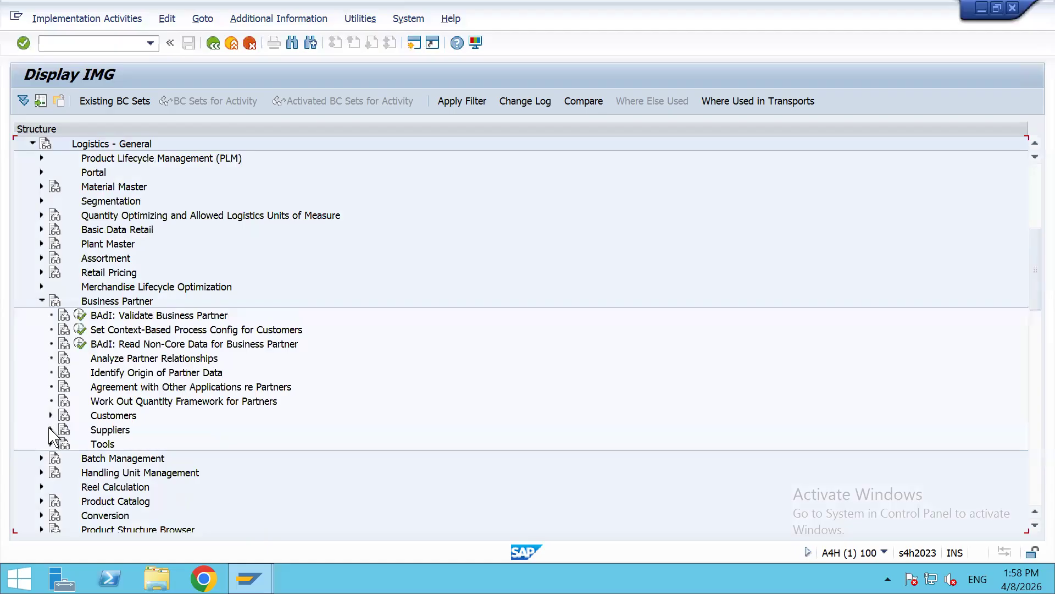
left_click(50, 429)
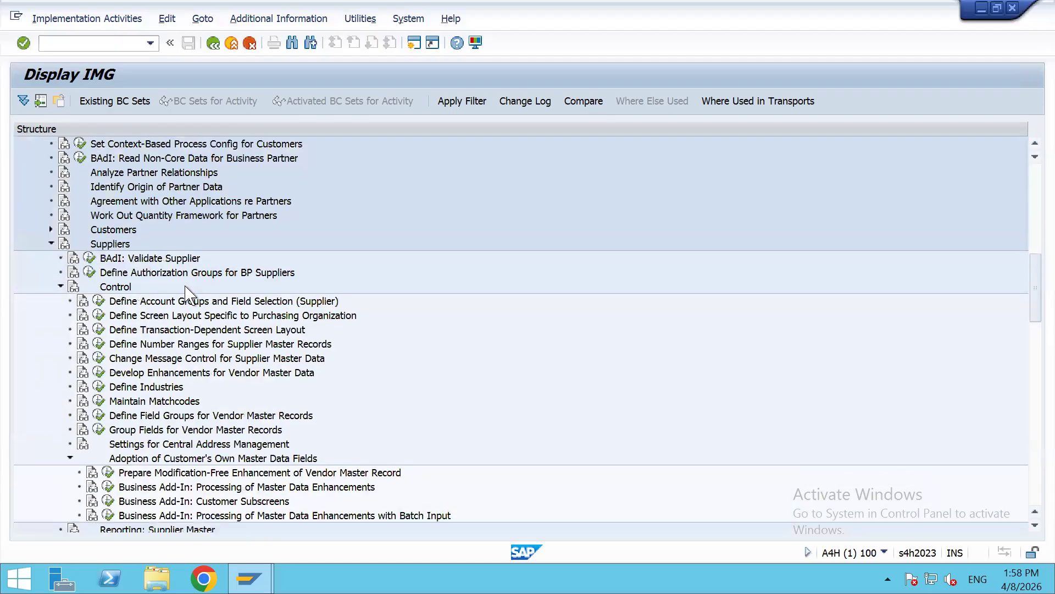
left_click(117, 288)
left_click(131, 304)
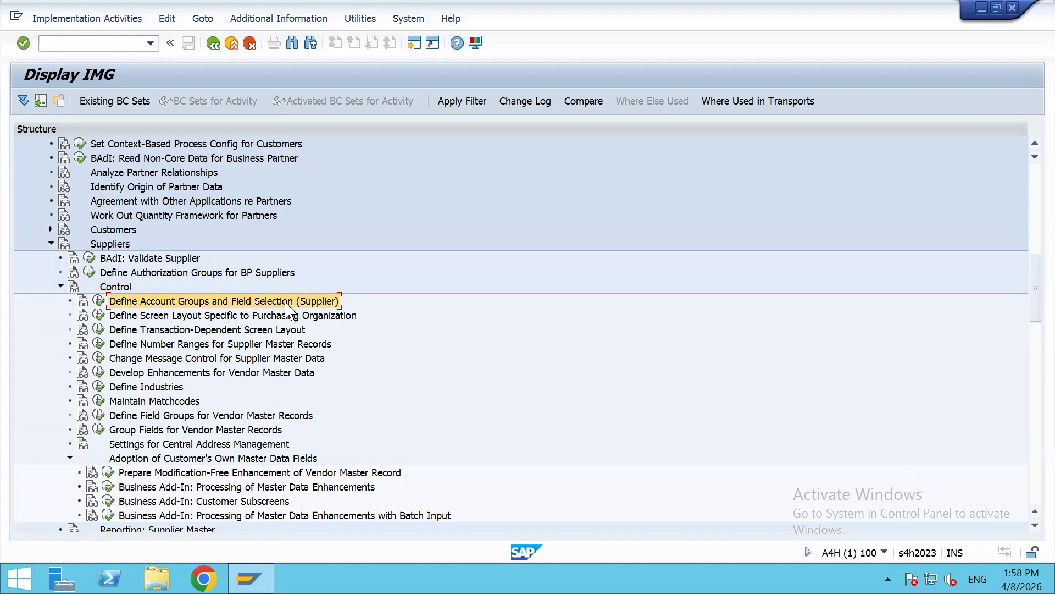
Step: Open the Supplier Account Groups overview and look over the domestic vendor, Invoicing Party and Plants groups
left_click(99, 302)
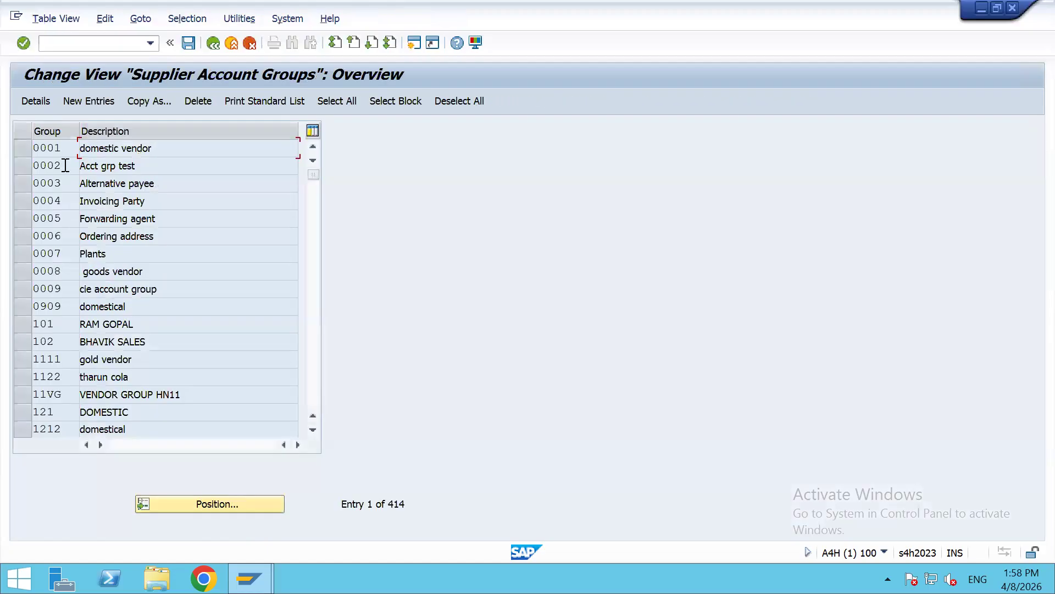
left_click_drag(166, 149, 92, 172)
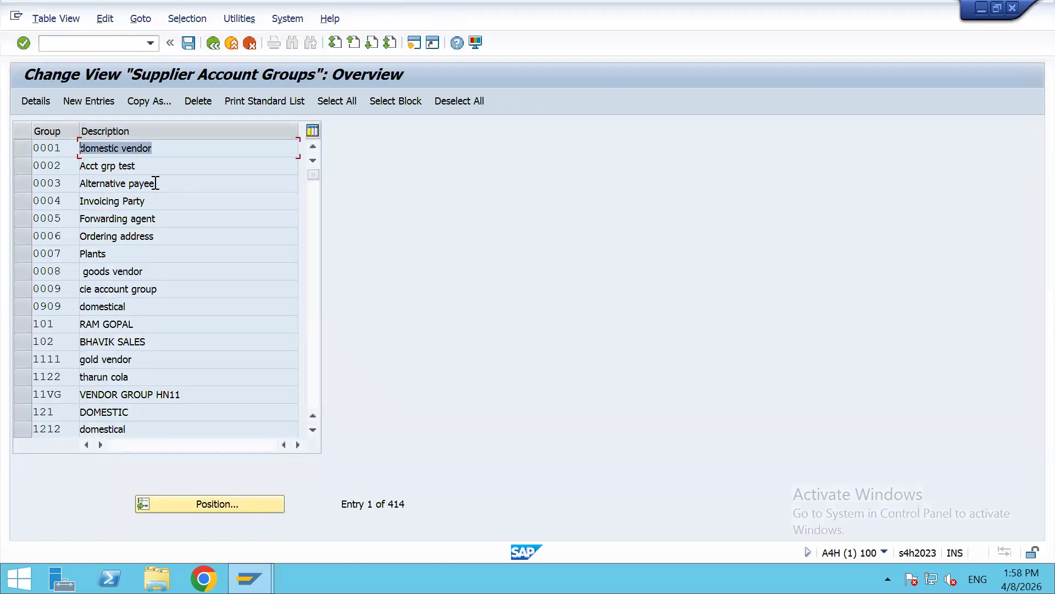
left_click_drag(166, 202, 86, 210)
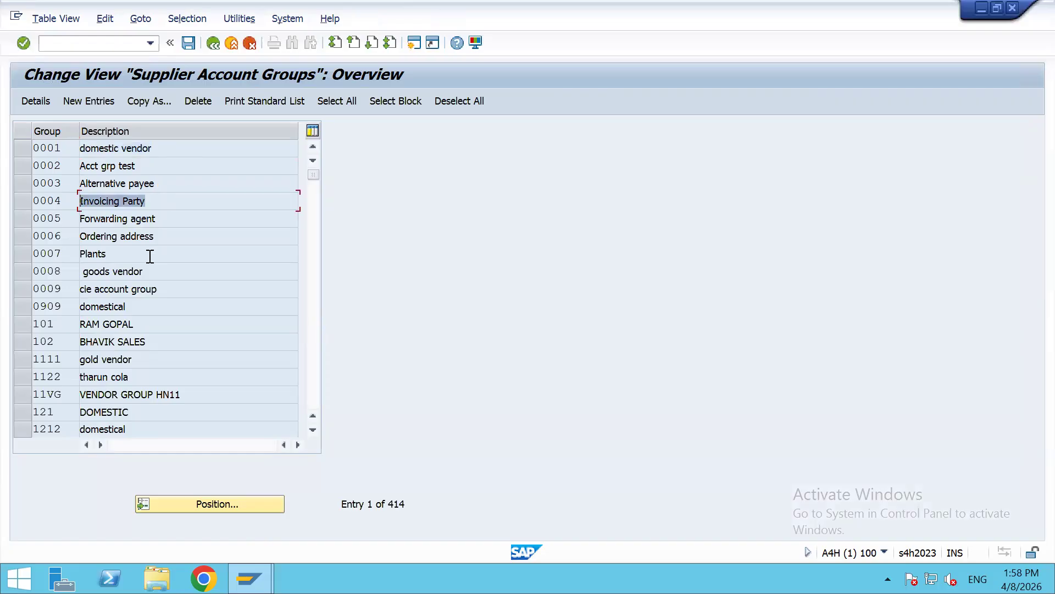
left_click_drag(150, 254, 84, 279)
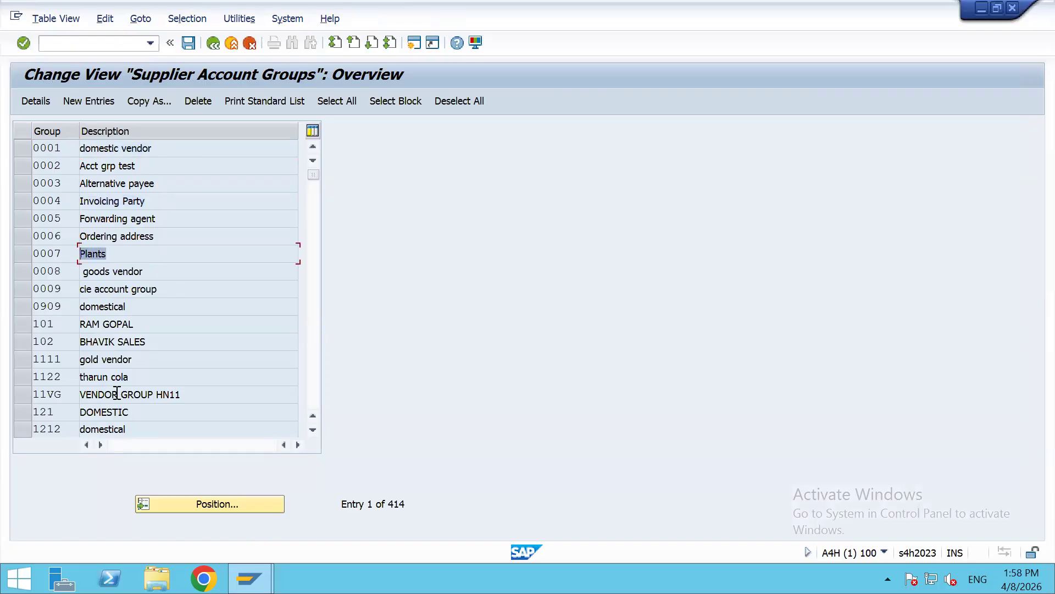
scroll(134, 377, "down", 4)
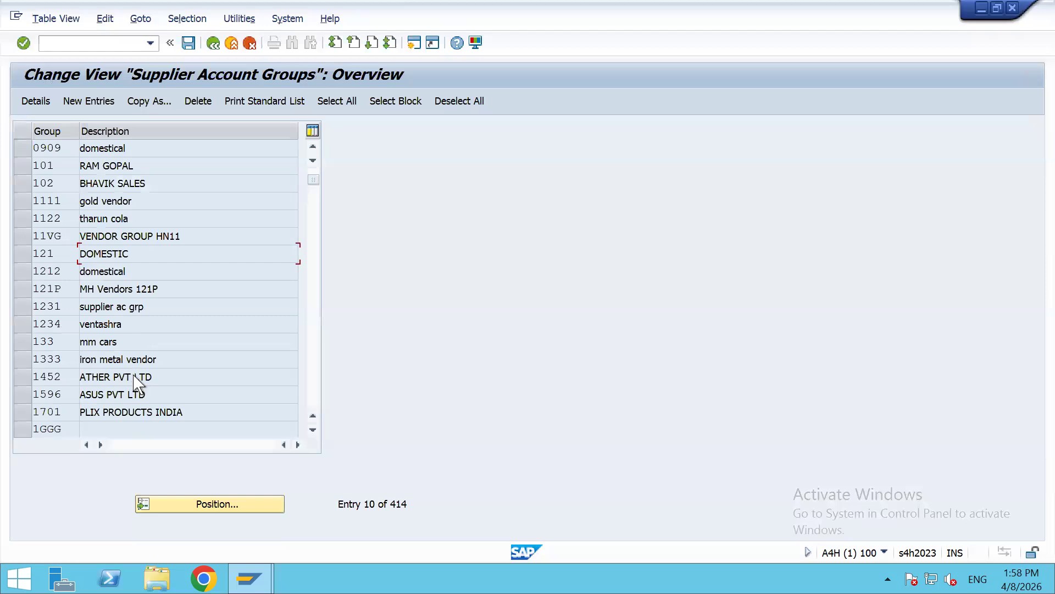
scroll(132, 372, "down", 1)
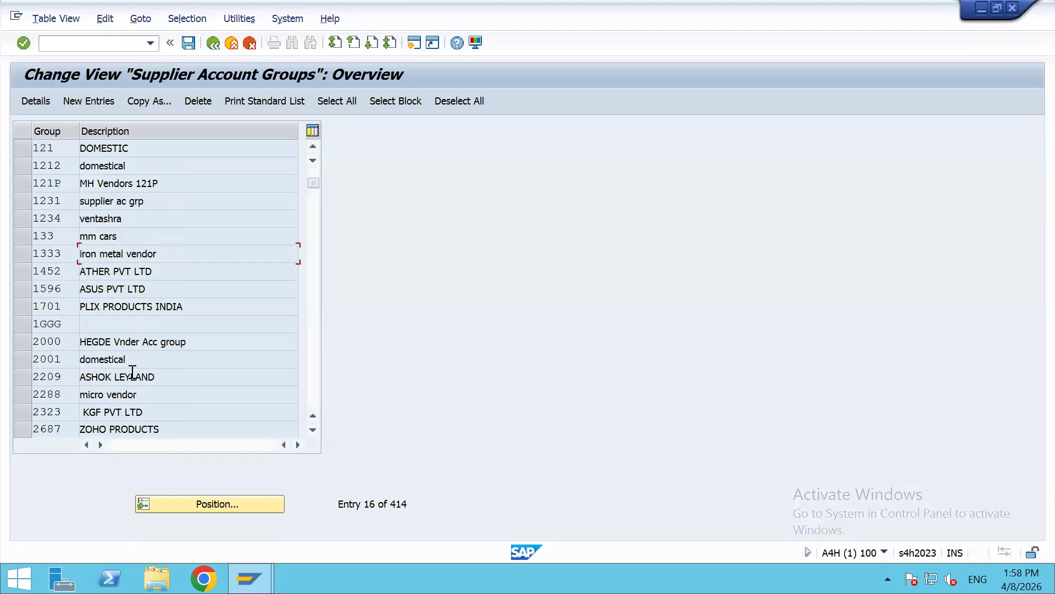
scroll(132, 372, "down", 1)
scroll(150, 306, "down", 2)
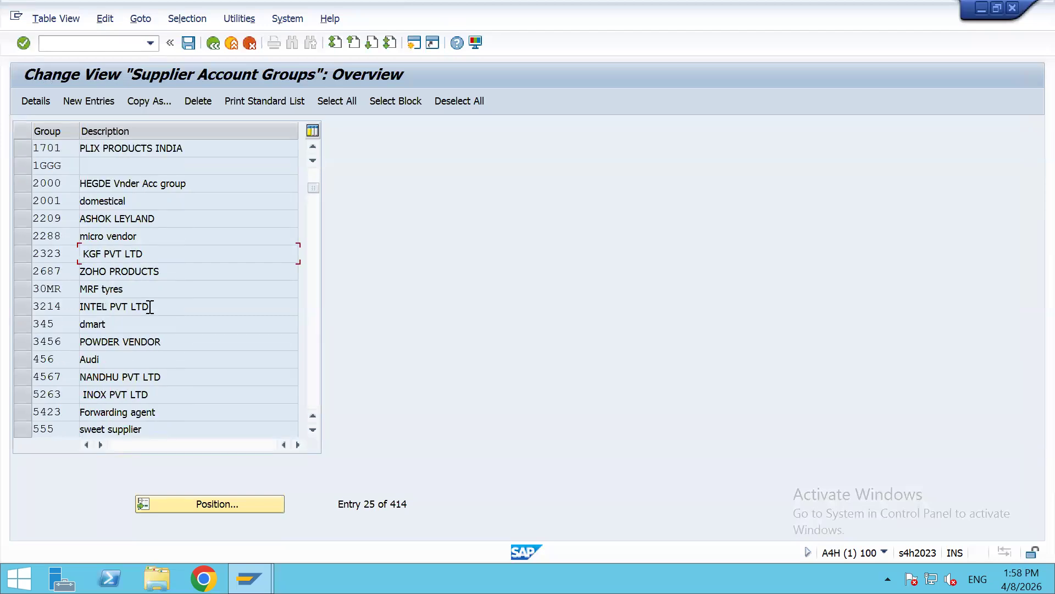
scroll(149, 306, "down", 4)
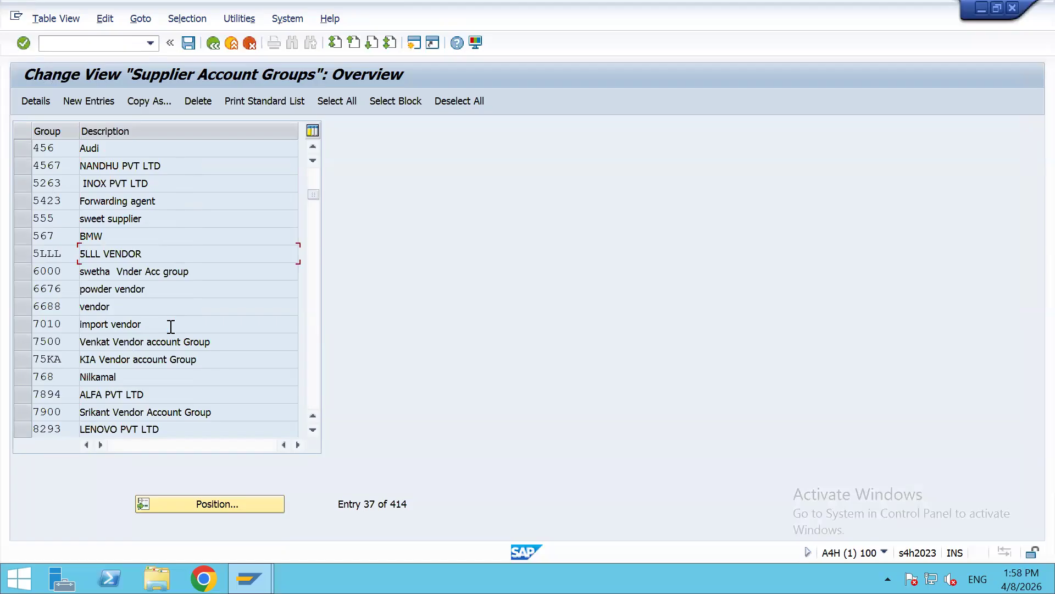
Step: Browse further groups such as import vendor and KIA Vendor account Group, then select 0001 domestic vendor
double_click(146, 324)
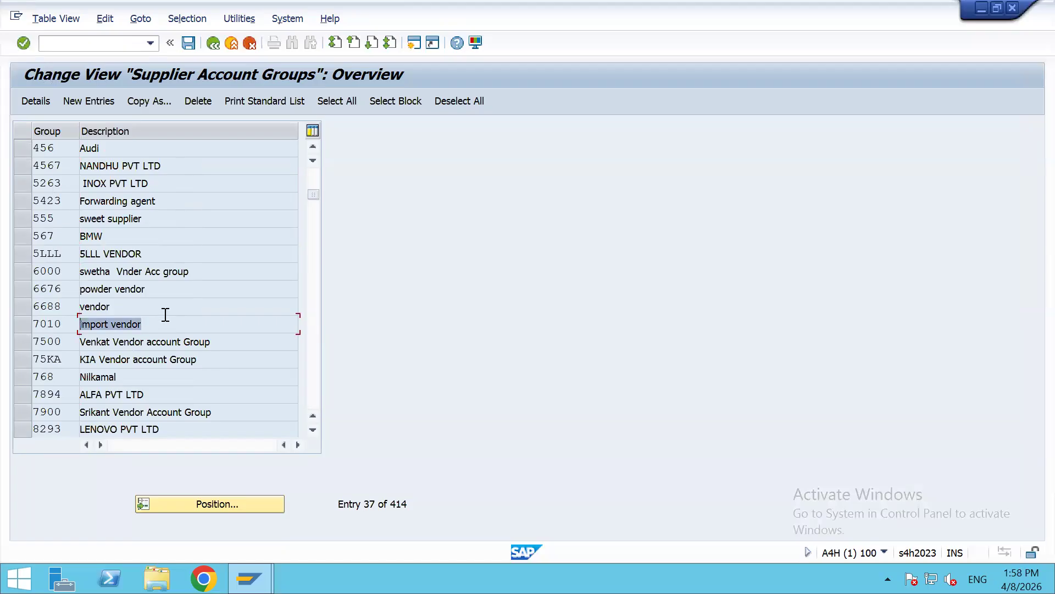
double_click(203, 360)
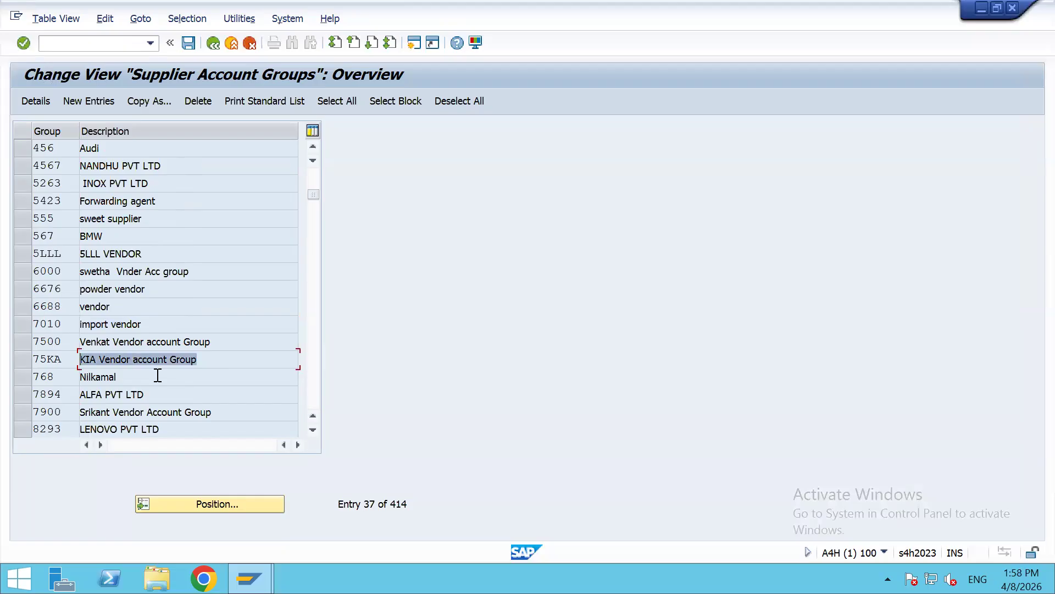
double_click(140, 394)
left_click_drag(236, 413, 83, 412)
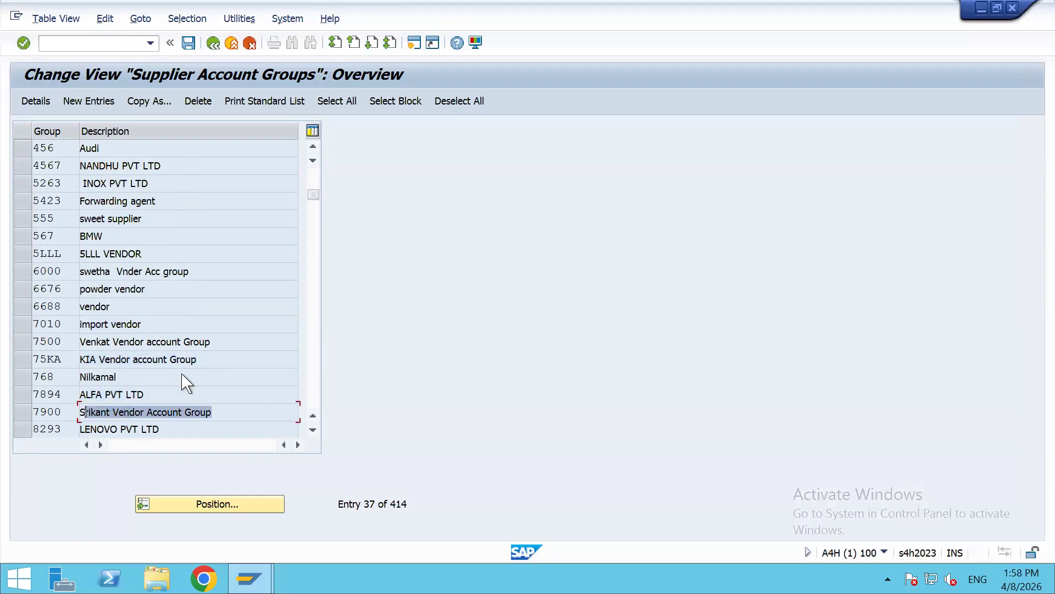
scroll(181, 362, "down", 3)
left_click_drag(198, 341, 44, 332)
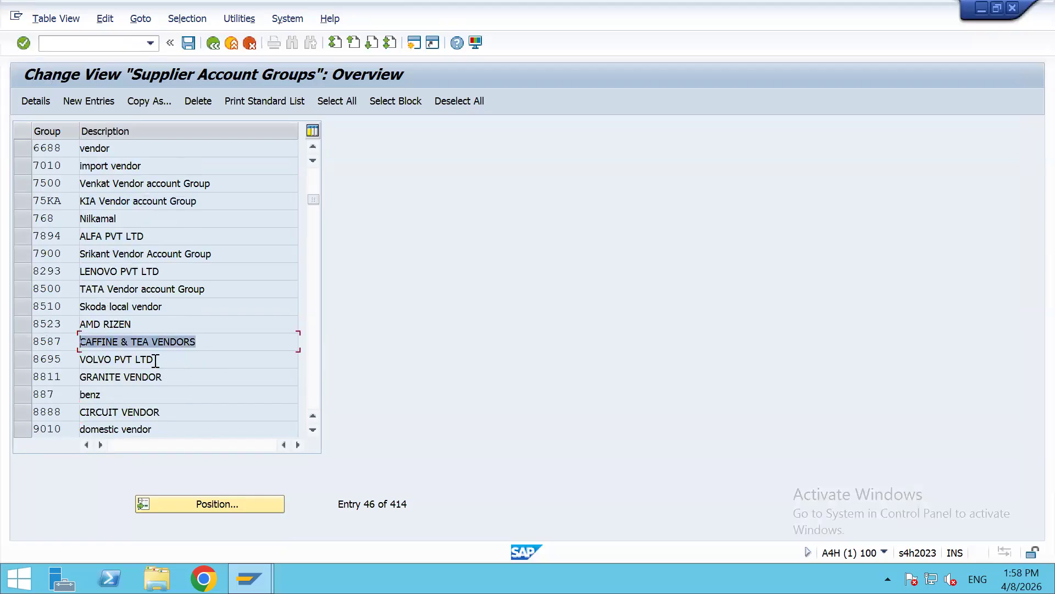
key("Down")
key("Down")
key("Down")
key("Down")
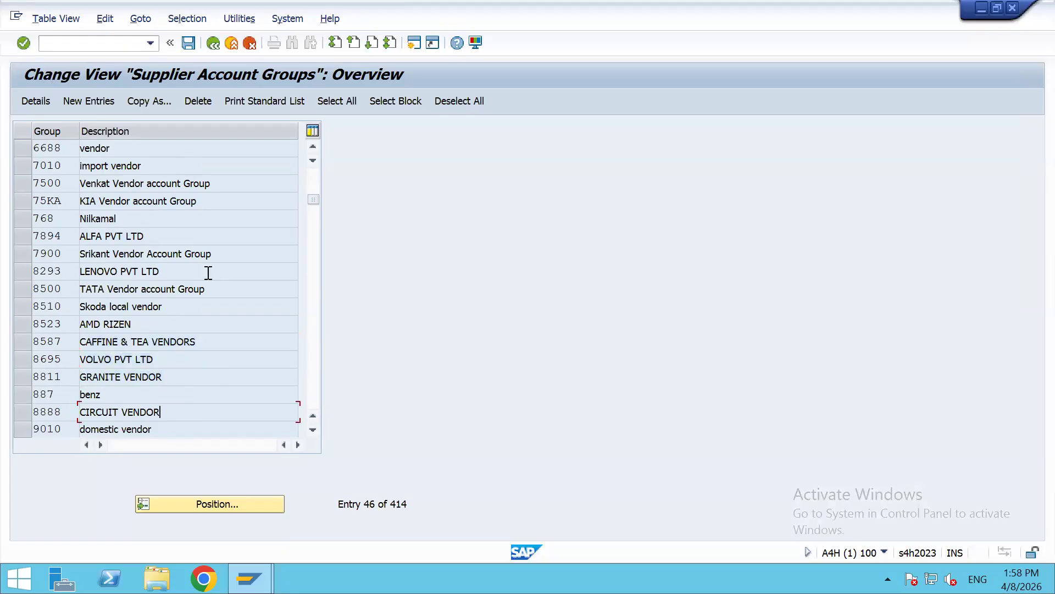
scroll(160, 215, "up", 15)
scroll(160, 214, "down", 6)
scroll(160, 211, "down", 20)
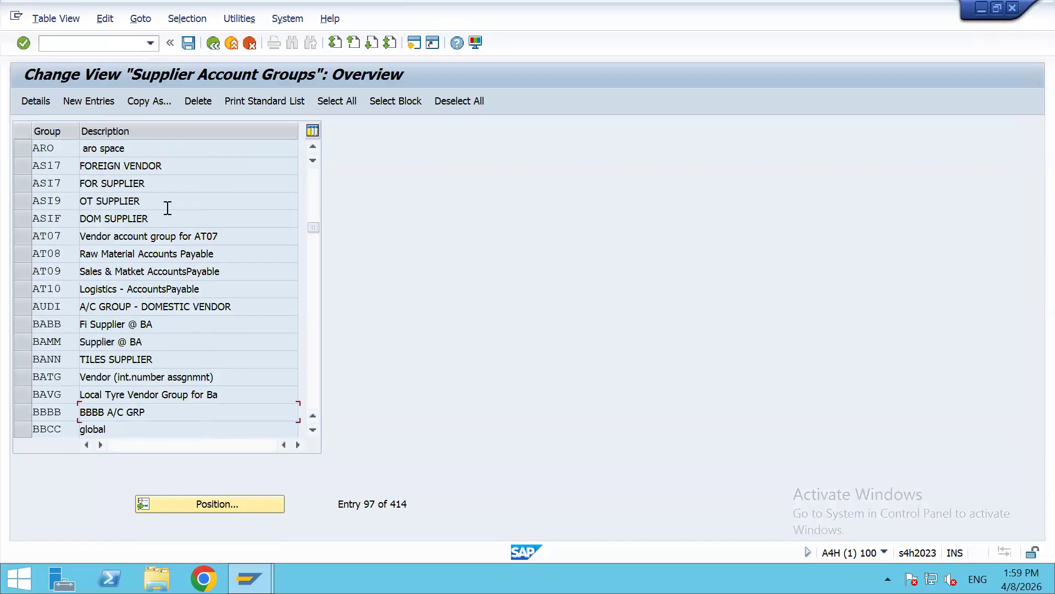
scroll(168, 207, "down", 7)
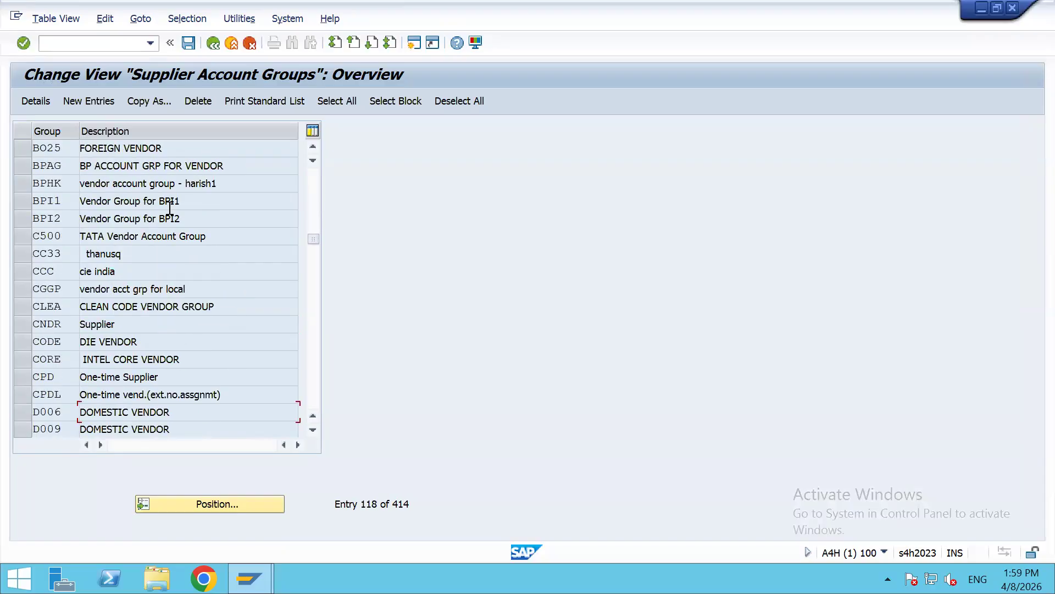
scroll(170, 208, "up", 20)
scroll(170, 207, "up", 18)
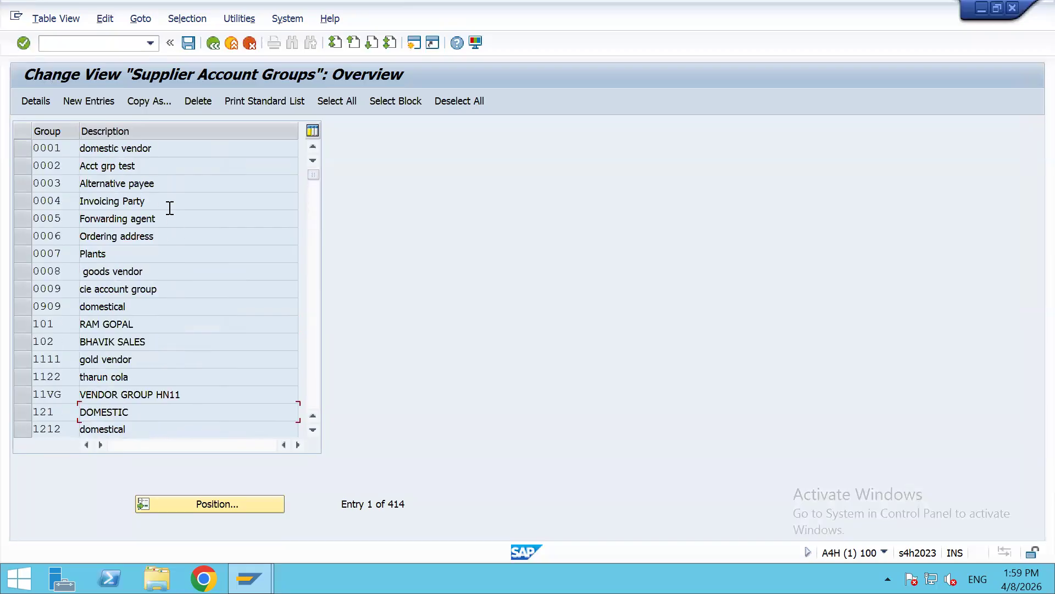
left_click(21, 147)
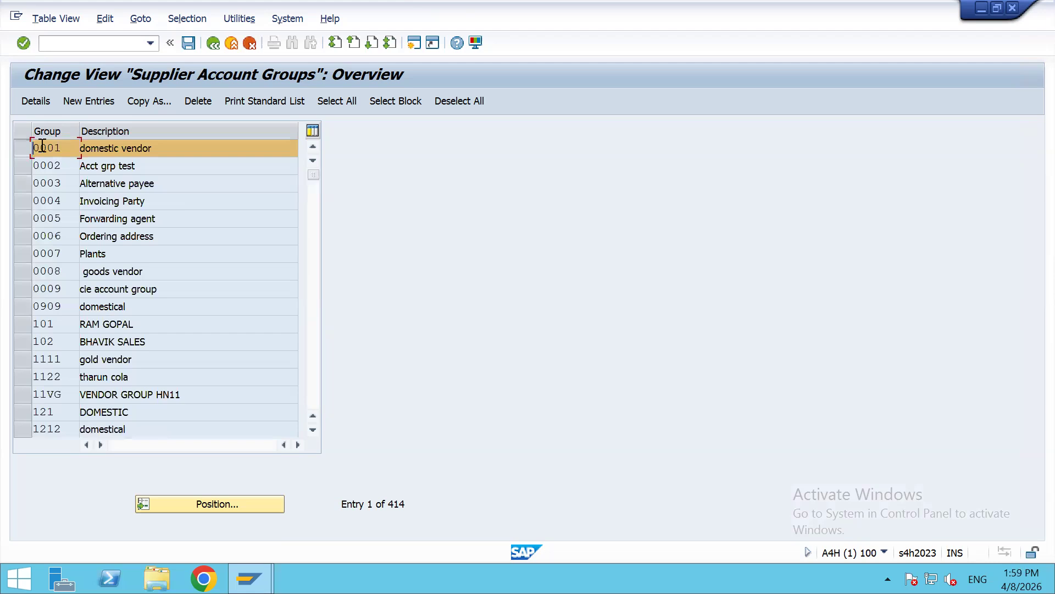
Step: Copy vendor group 0001 as new account group AL01, replacing the rejected Z001 key and accepting the warnings
left_click(165, 104)
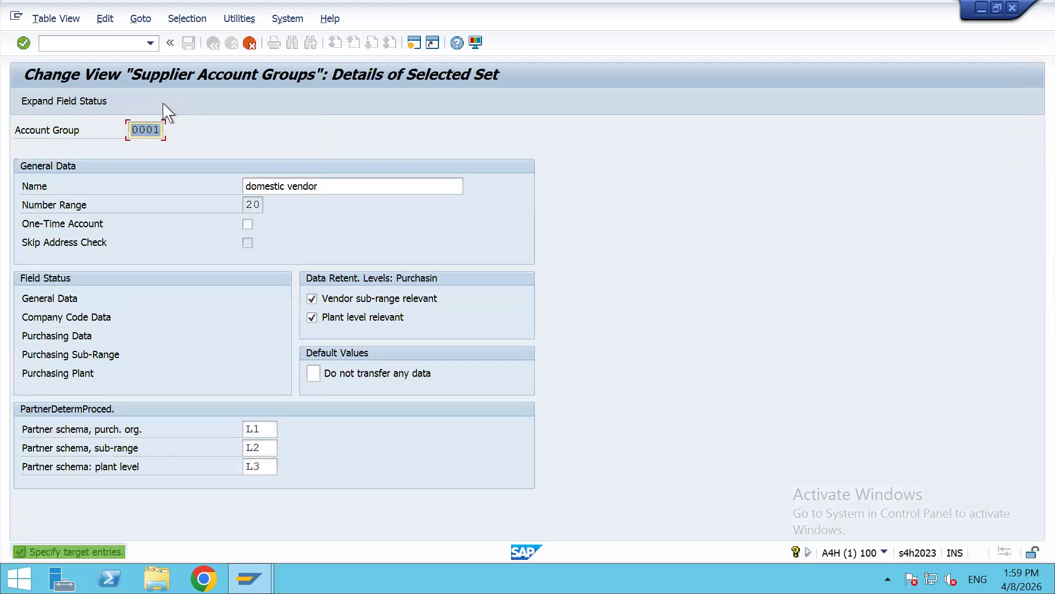
type("Z")
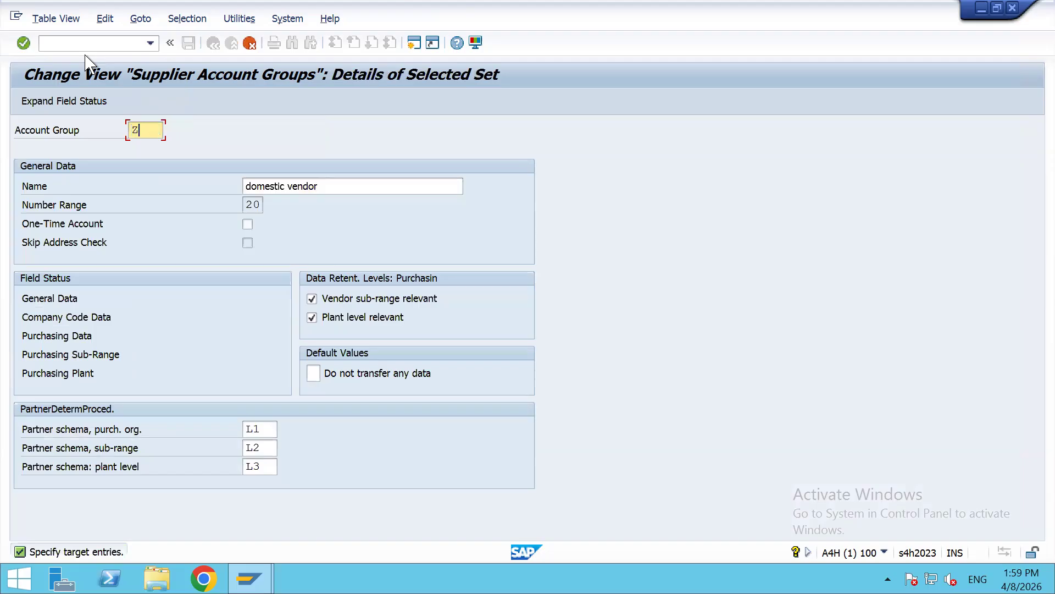
type("001")
key("Return")
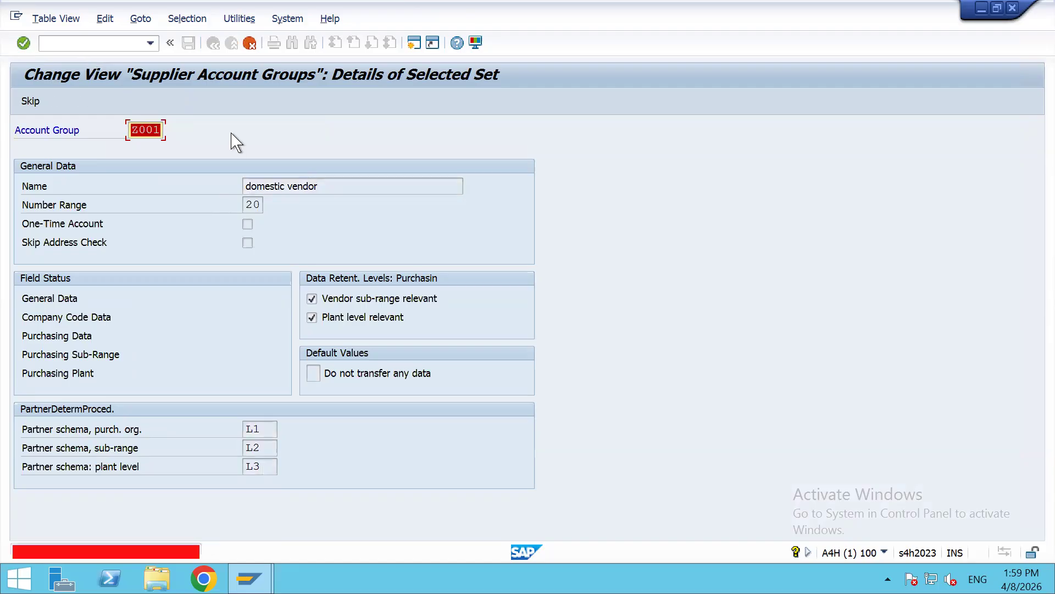
key("BackSpace")
key("BackSpace")
key("BackSpace")
key("BackSpace")
type("AL")
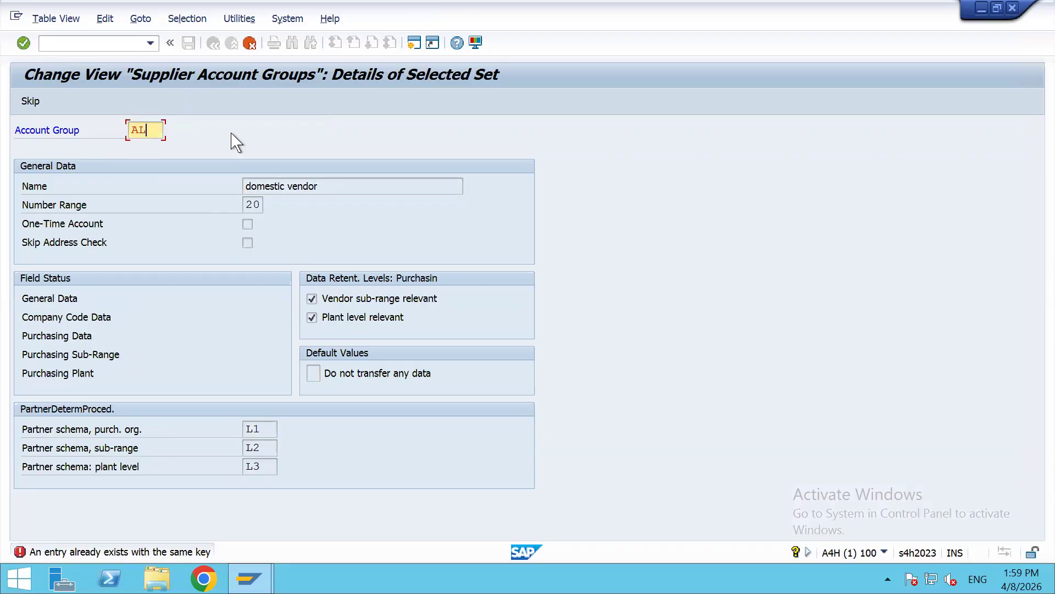
type("01")
key("Return")
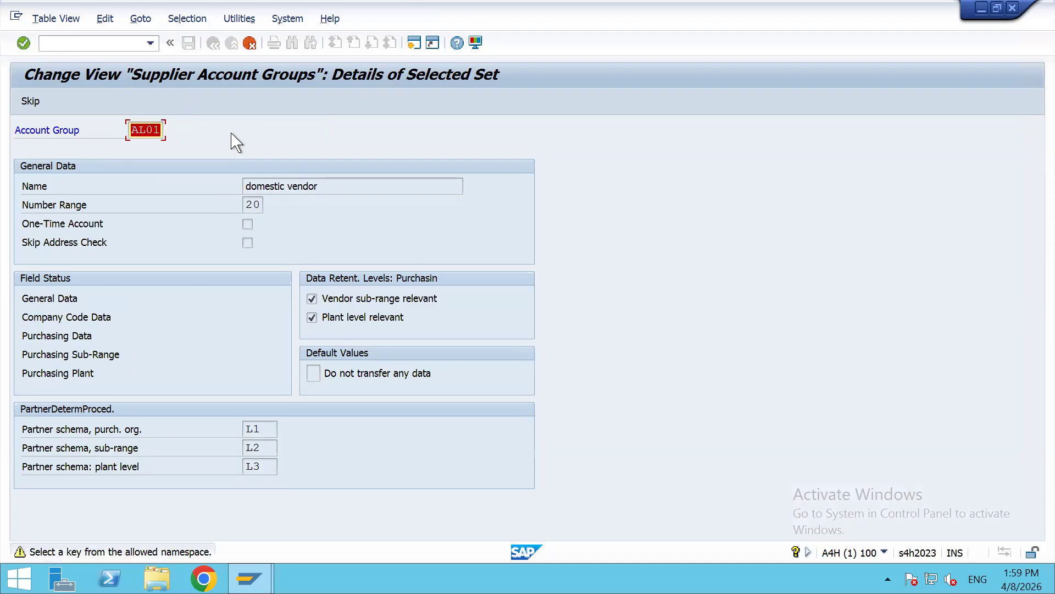
key("Return")
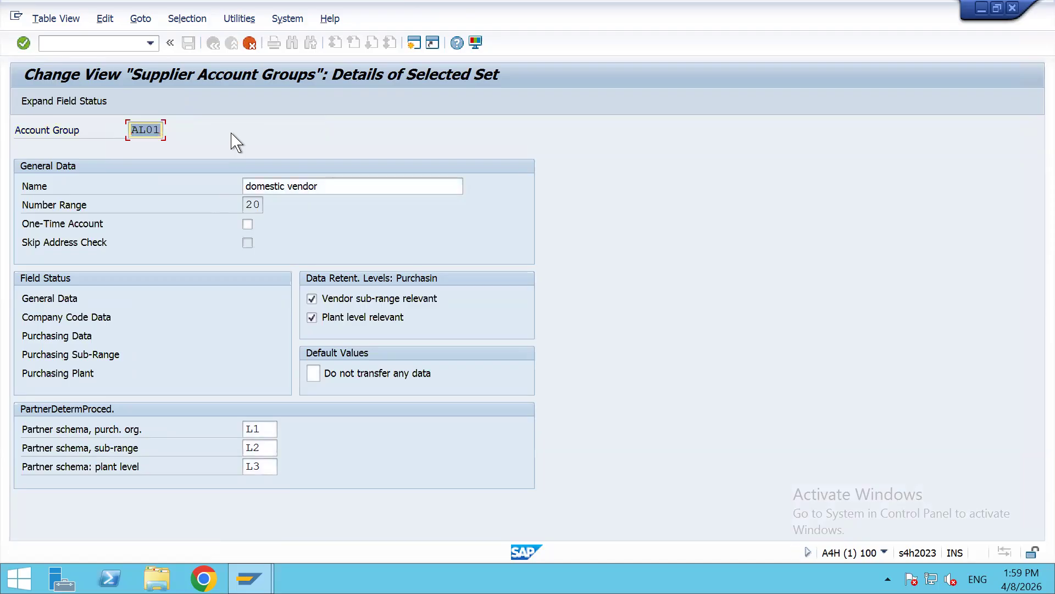
key("Return")
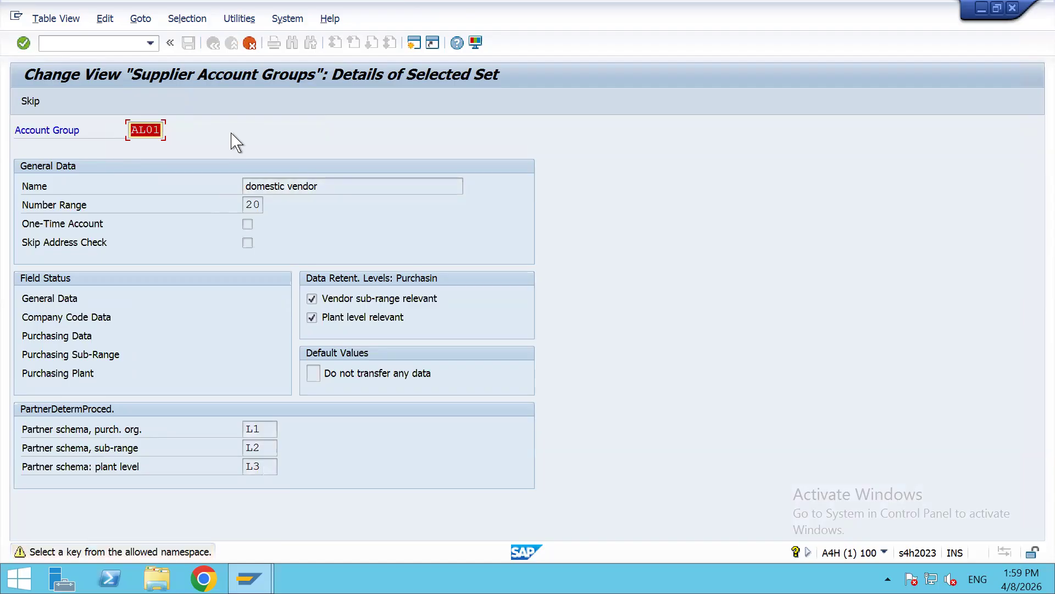
key("Return")
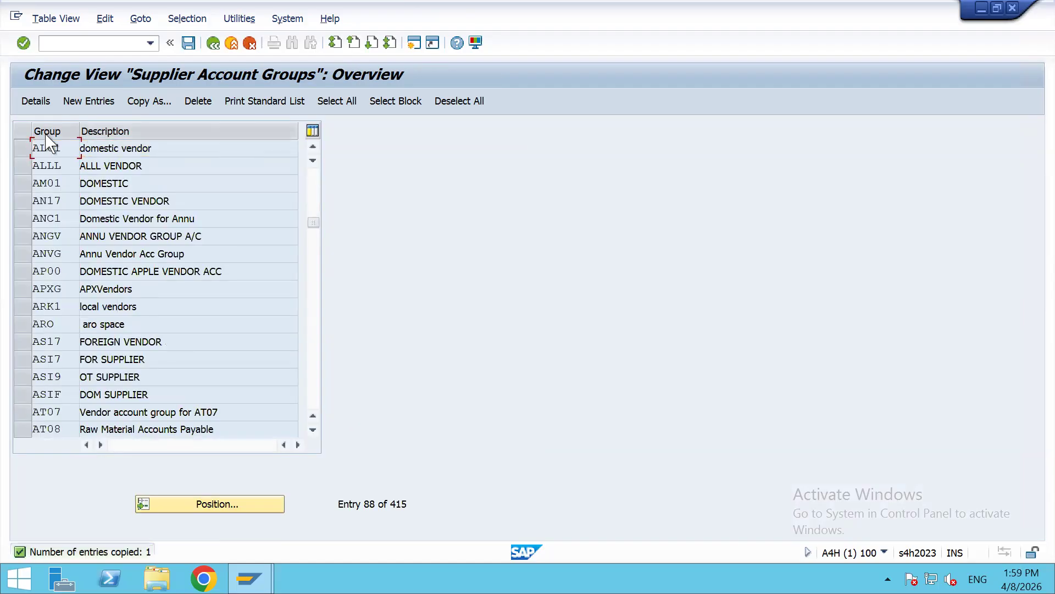
Step: Save account group AL01 under the customizing request and bring the Excel setup workbook forward
left_click_drag(60, 147, 10, 147)
key("ctrl+c")
left_click(189, 43)
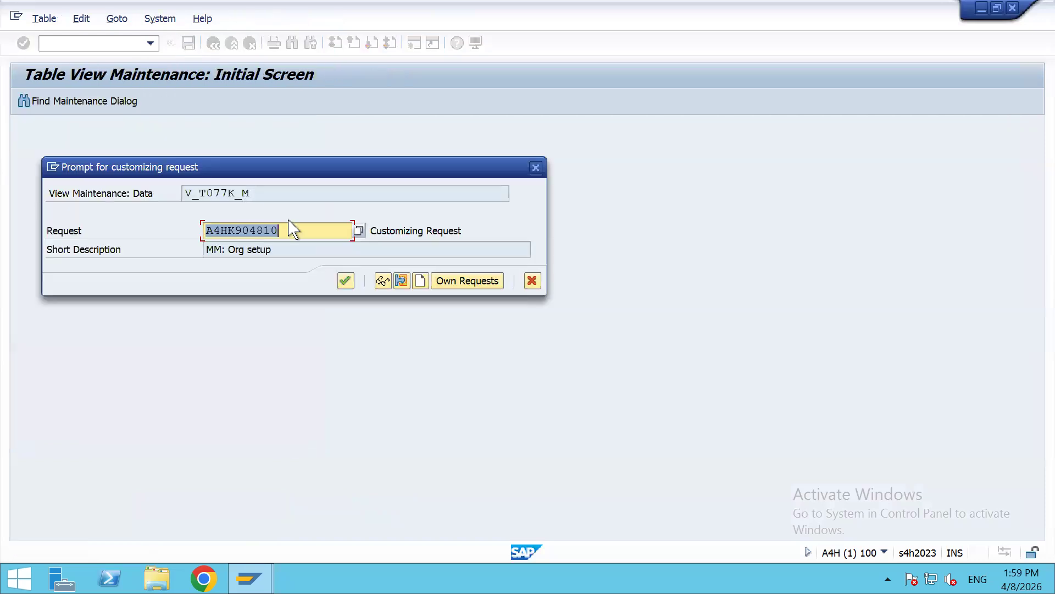
left_click(345, 281)
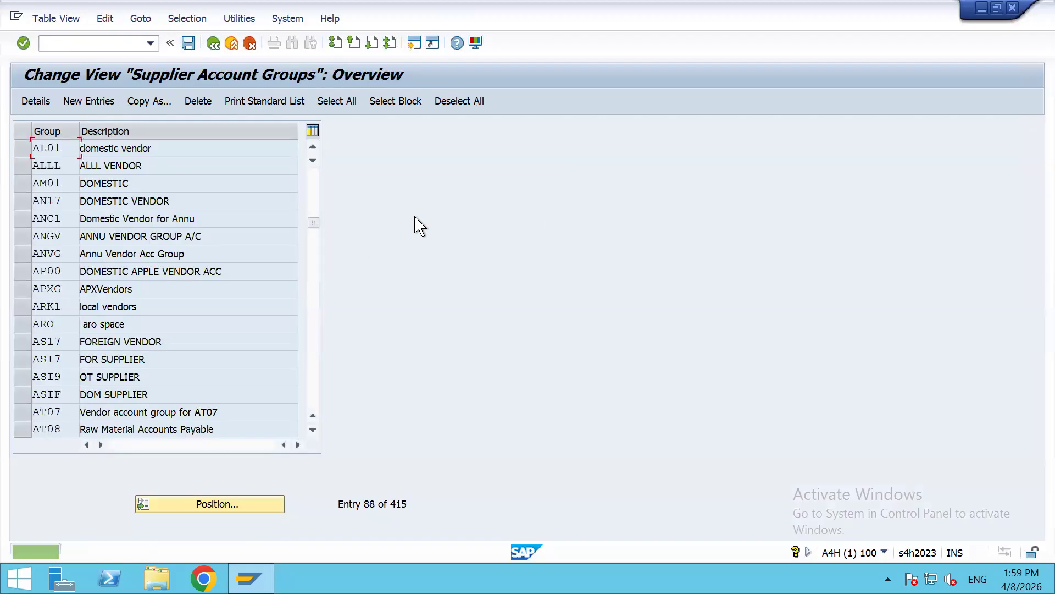
key("alt+Tab")
key("alt+Tab")
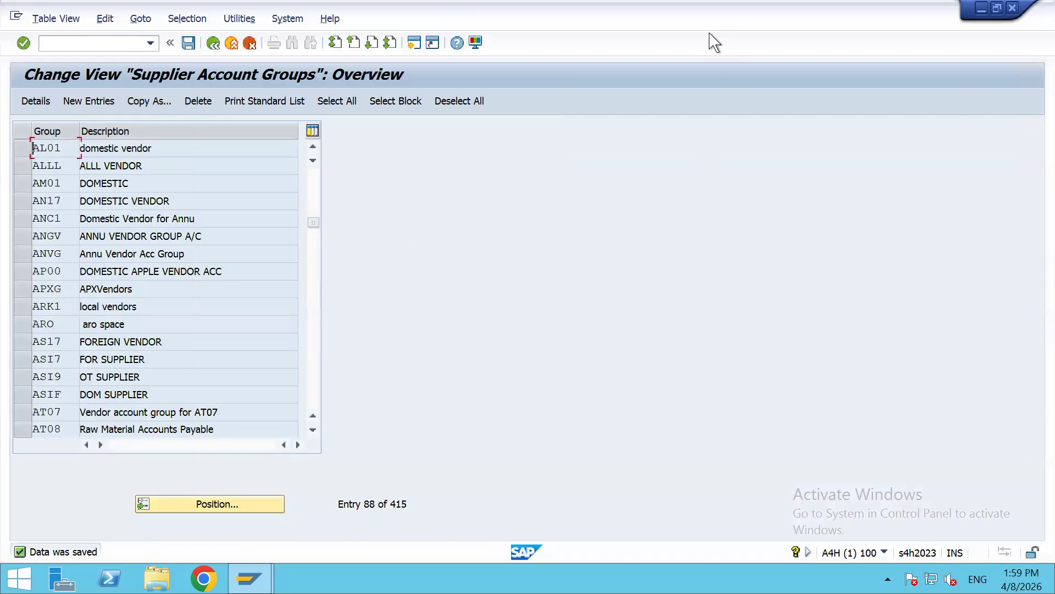
left_click(699, 15)
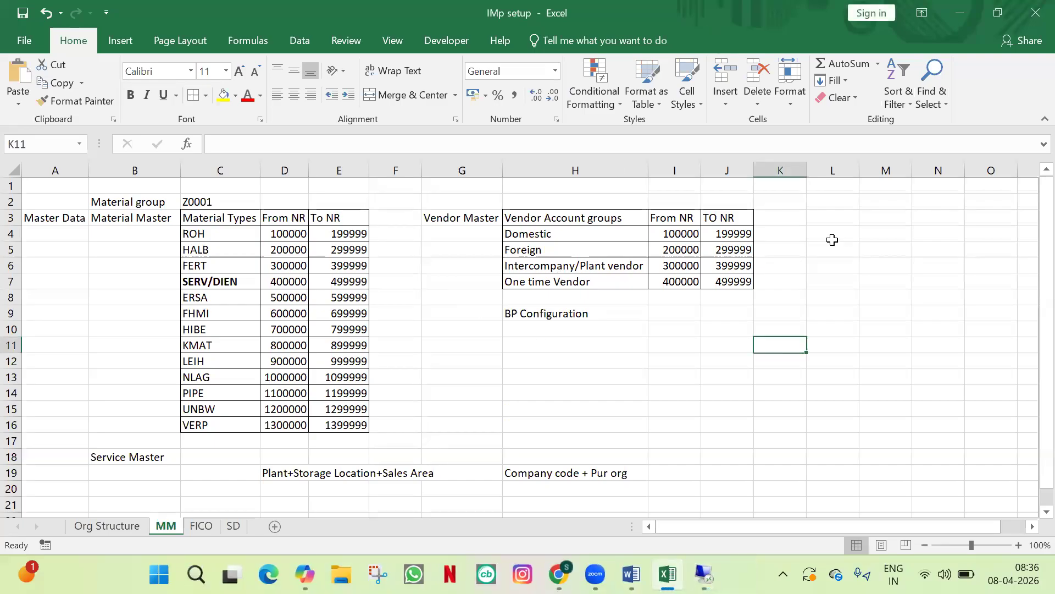
Step: Paste AL01 into cells K4 and G4 and extend the series down to AL04
left_click(800, 234)
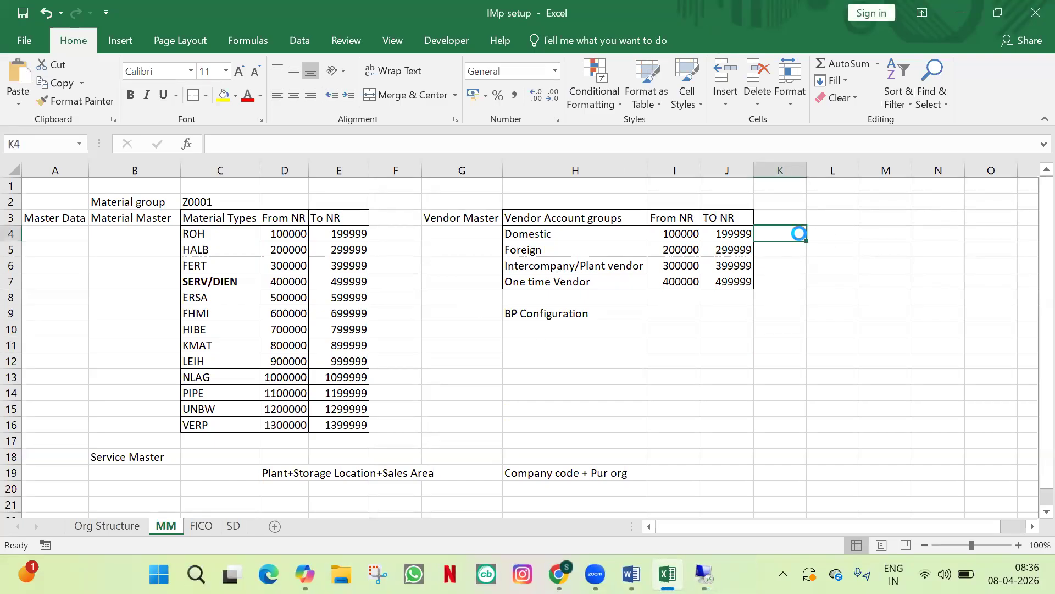
key("ctrl+v")
key("Escape")
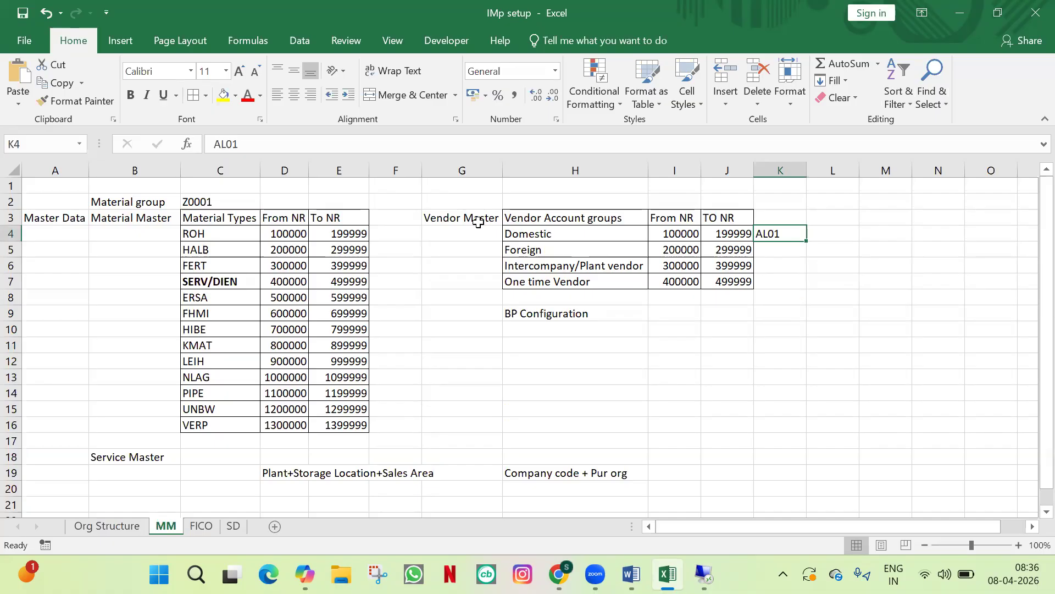
key("ctrl+c")
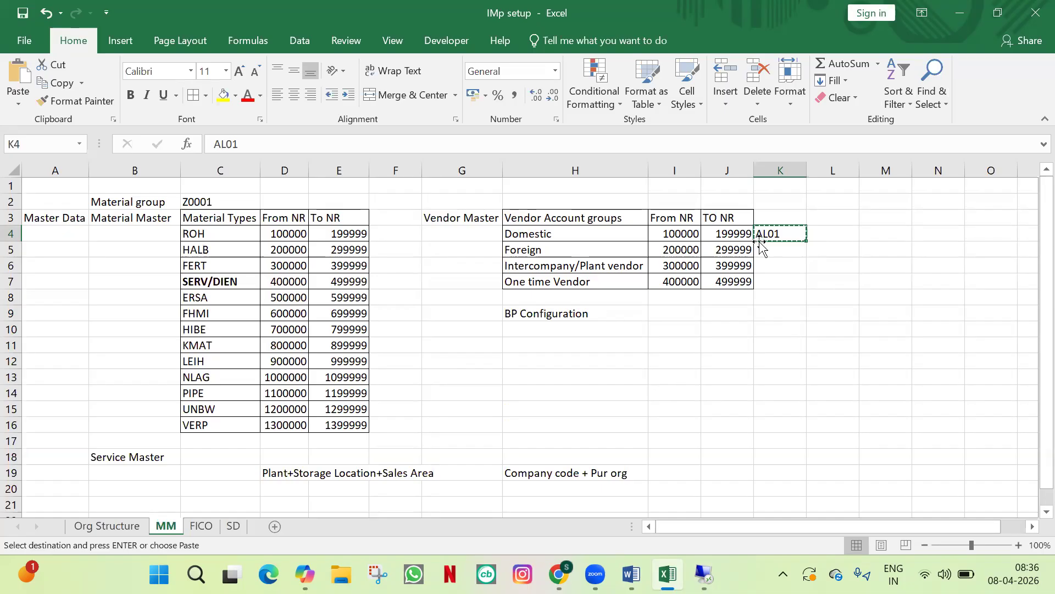
left_click(464, 233)
key("Return")
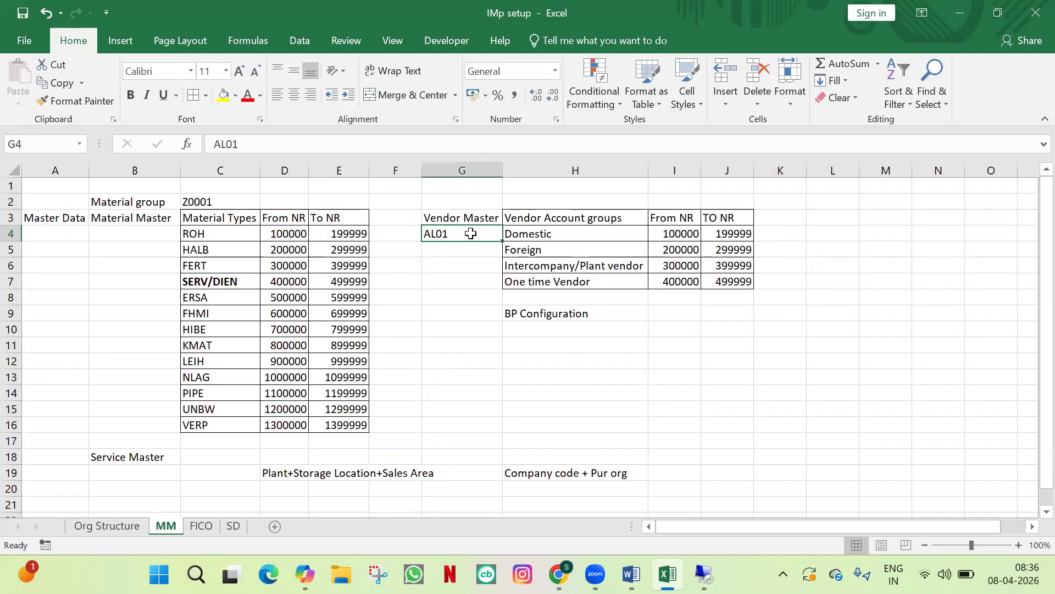
left_click_drag(471, 233, 495, 283)
left_click(472, 249)
left_click(473, 233)
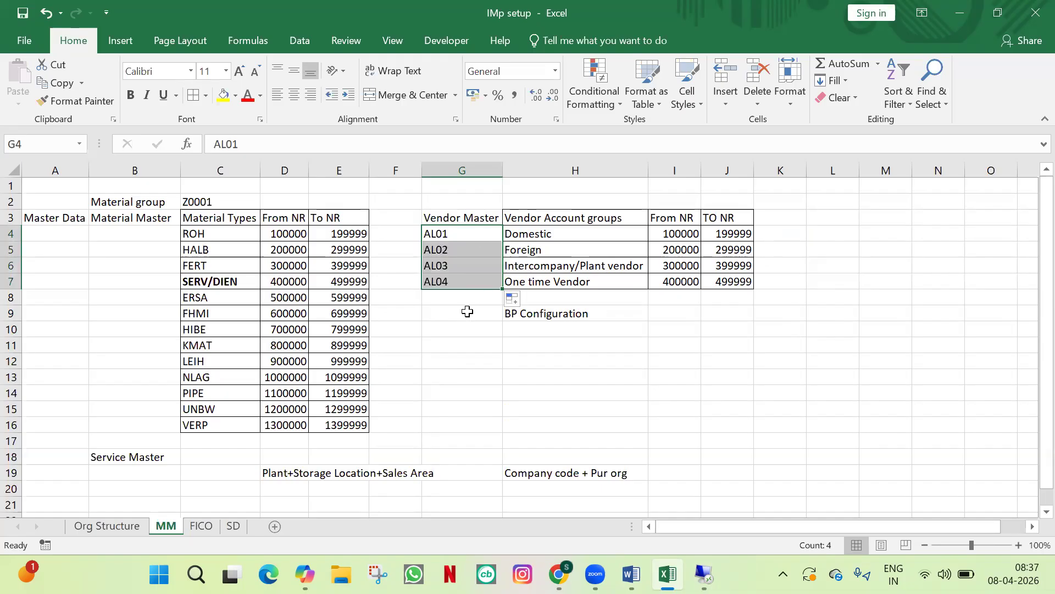
Step: Copy the Vendor Account groups heading into G3 and rename H3 to 'Vendor Account groups Name'
left_click(448, 216)
left_click(470, 280, "shift")
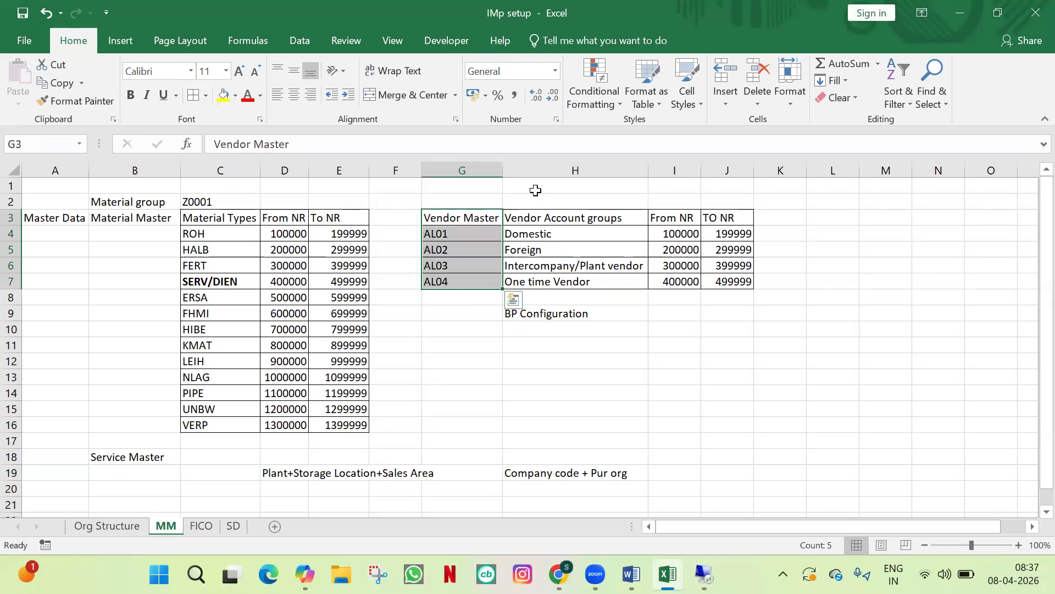
left_click(553, 219)
key("ctrl+c")
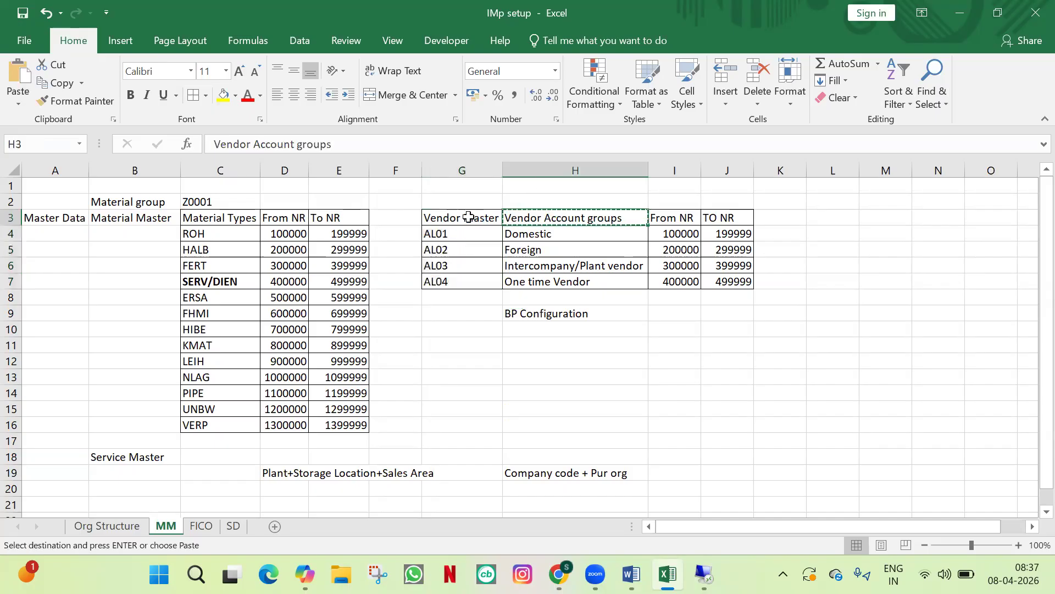
left_click(470, 218)
key("ctrl+v")
left_click(625, 219)
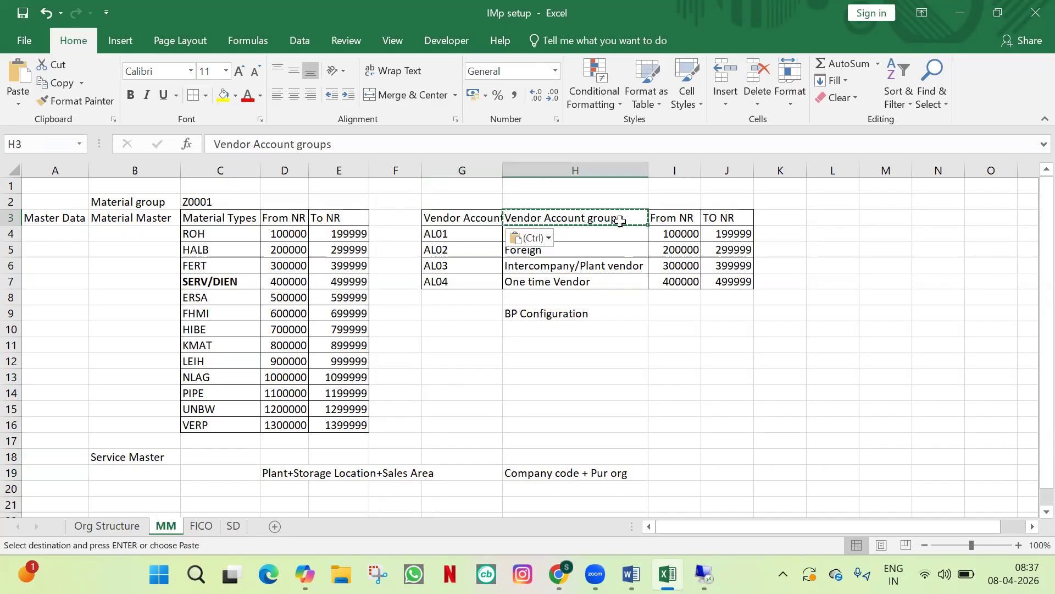
double_click(627, 219)
type("Name")
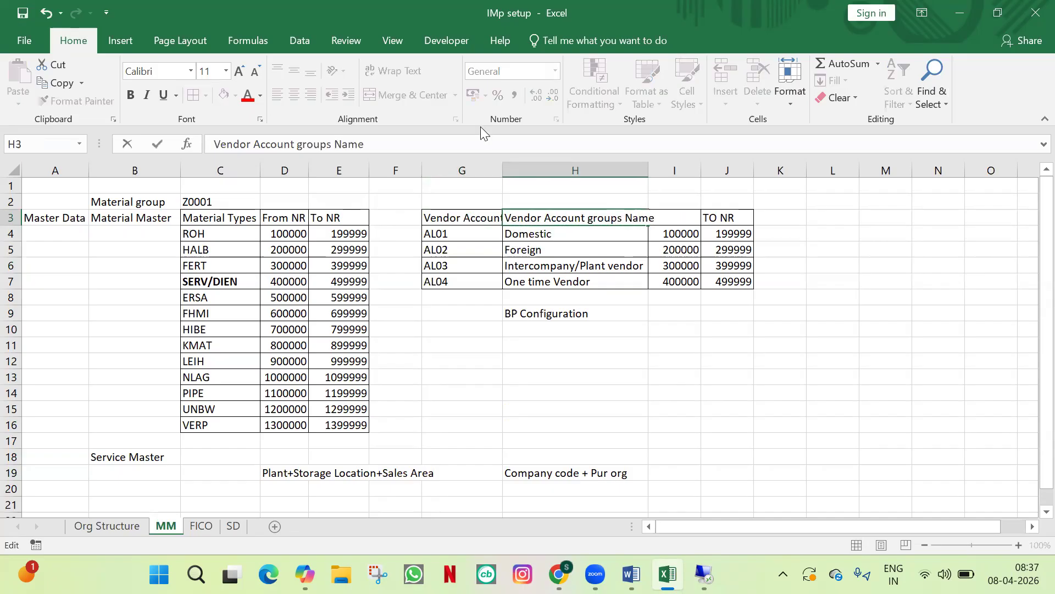
key("Return")
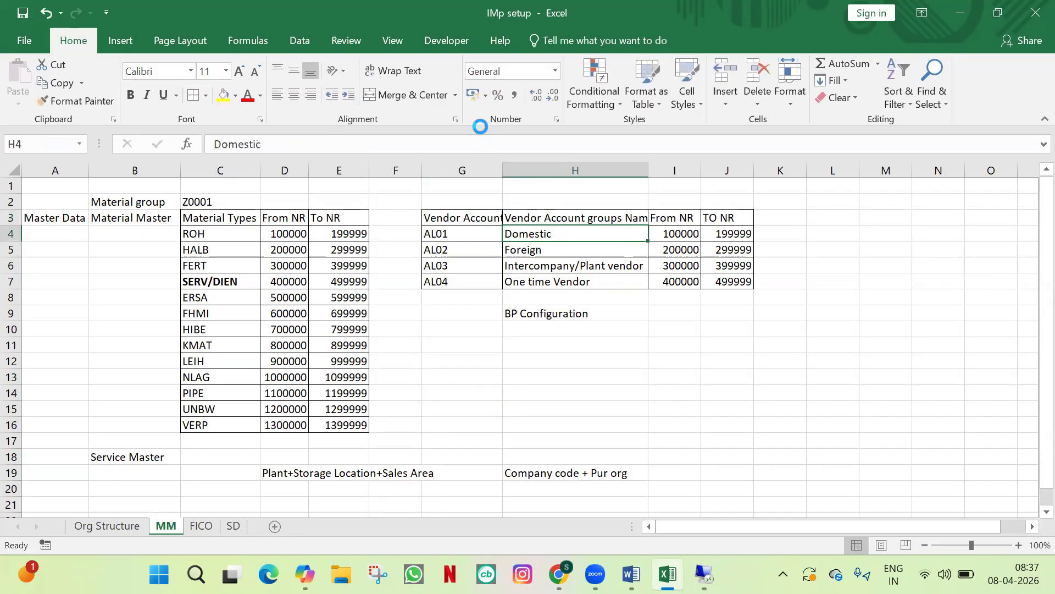
Step: Widen column G to fit its header, review the material type and From NR columns, then return to SAP
left_click_drag(500, 163, 546, 163)
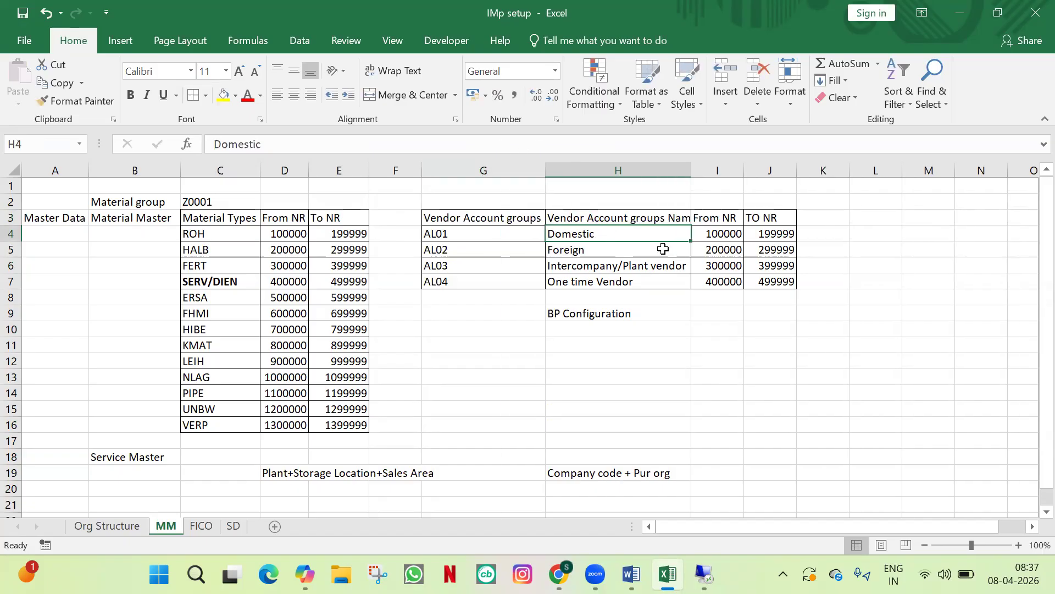
left_click(808, 339)
left_click_drag(231, 234, 225, 425)
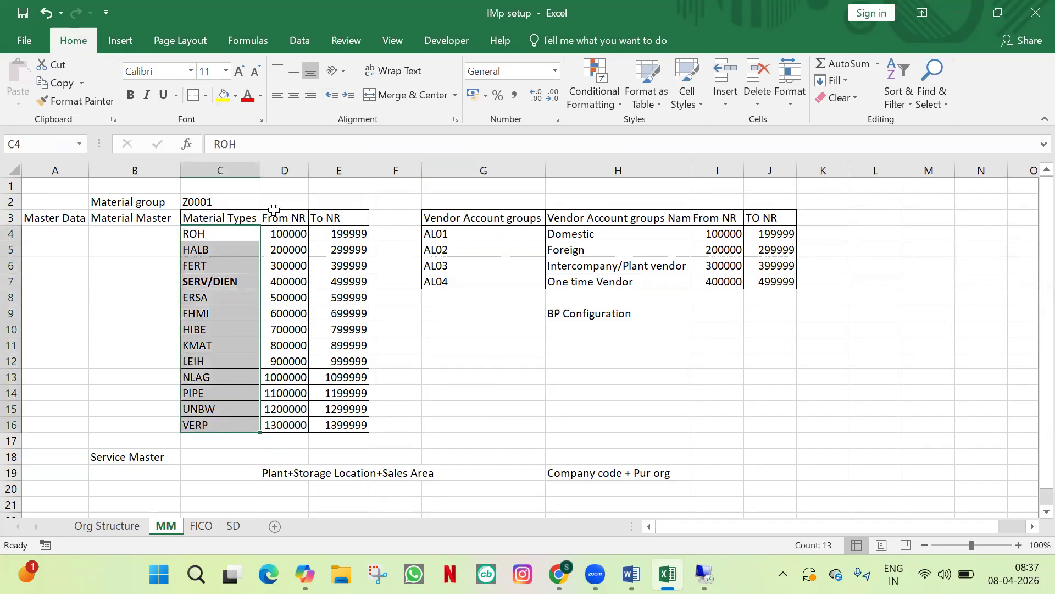
left_click(284, 175)
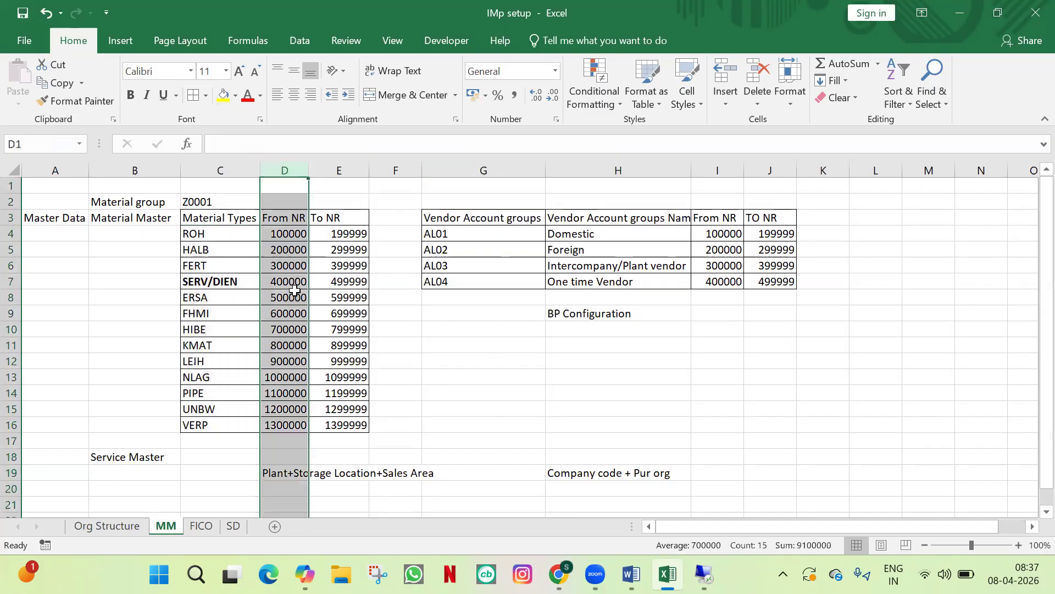
left_click(735, 328)
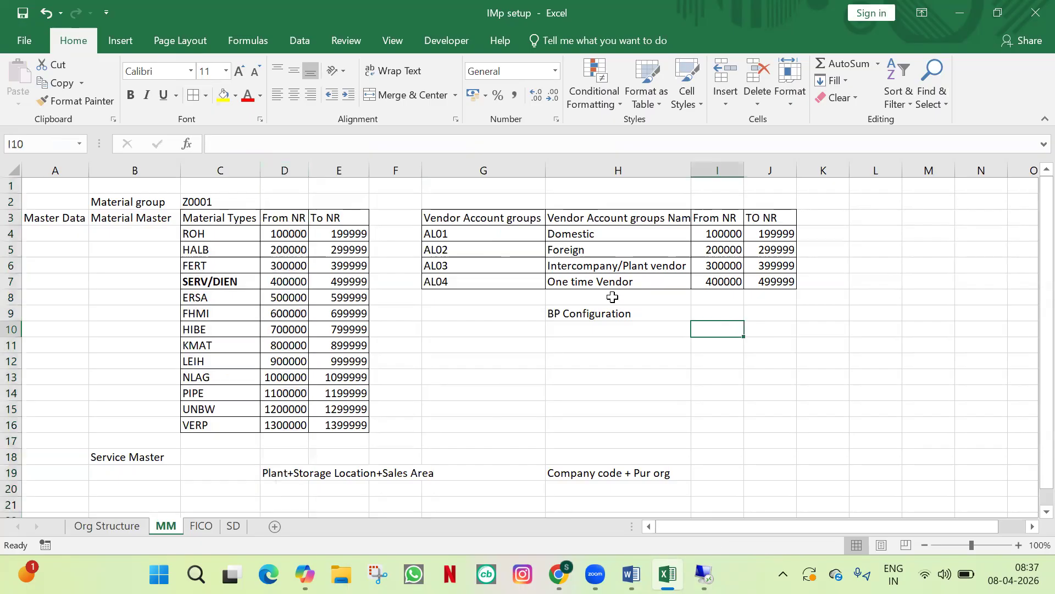
key("alt+Tab")
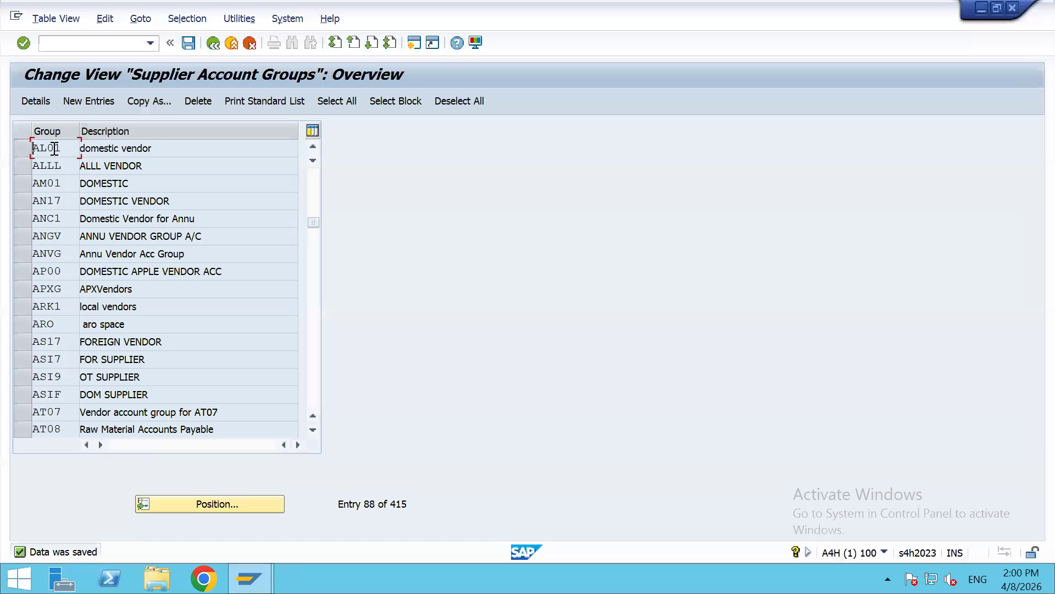
Step: Rename account group AL01 to 'domestic vendor ALDI', save it, and check its number range 20
double_click(55, 149)
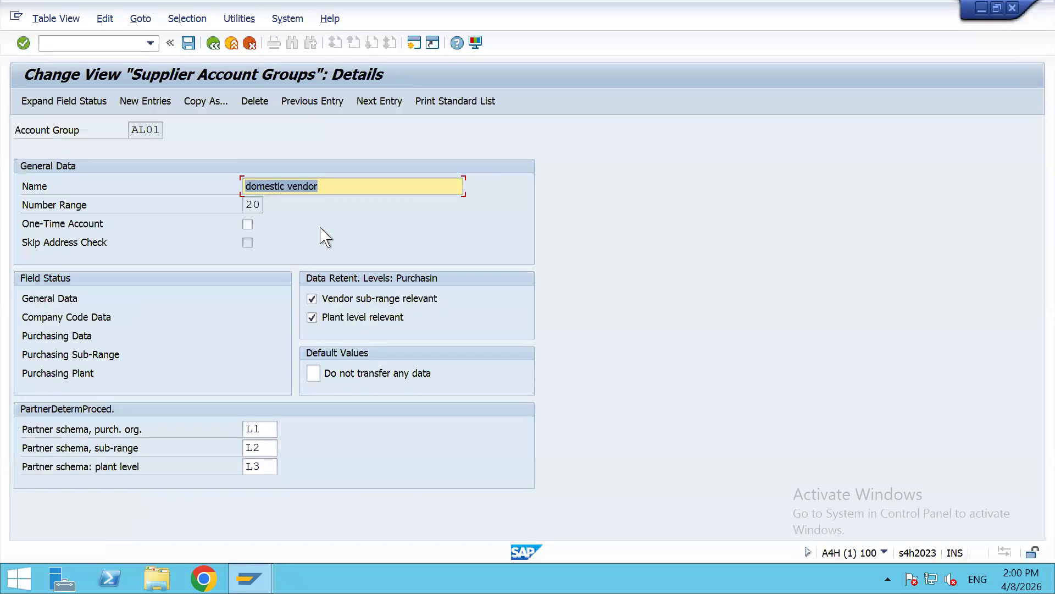
left_click(337, 186)
type("ALDI")
key("ctrl+a")
key("ctrl+s")
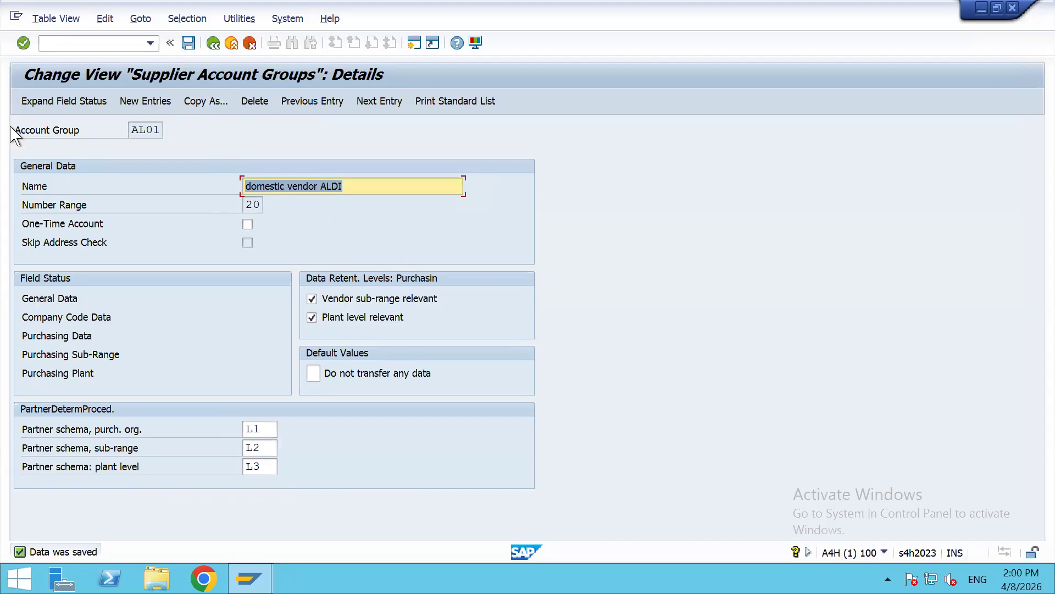
left_click(259, 209)
double_click(251, 205)
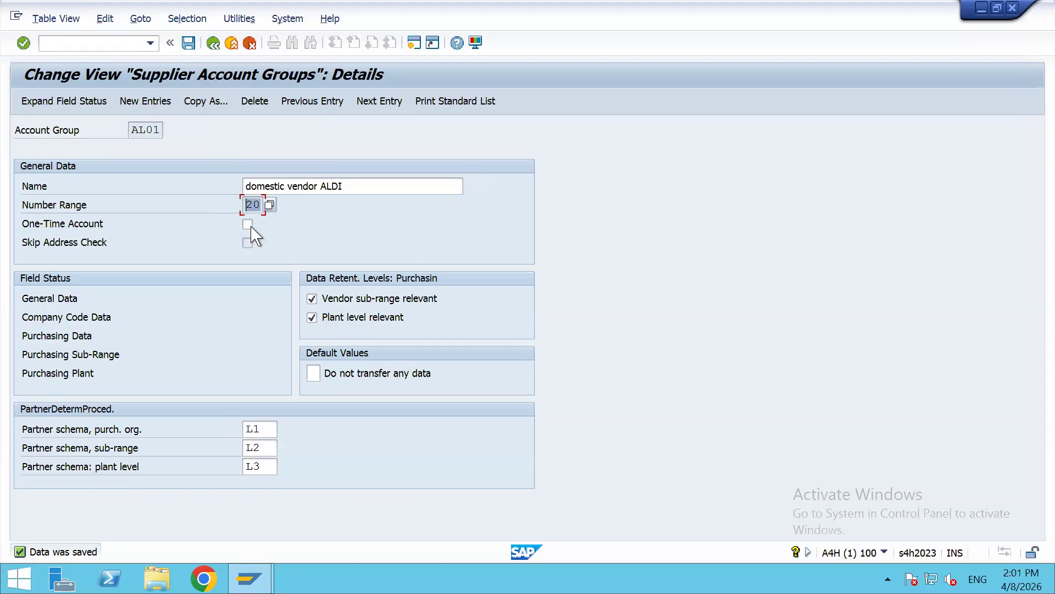
left_click(248, 225)
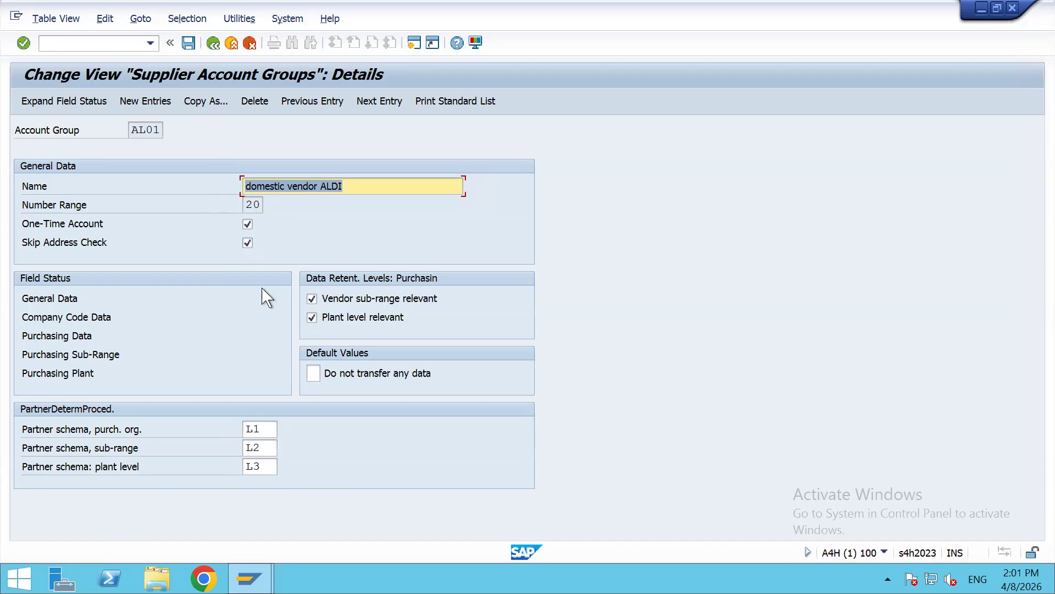
left_click(247, 243)
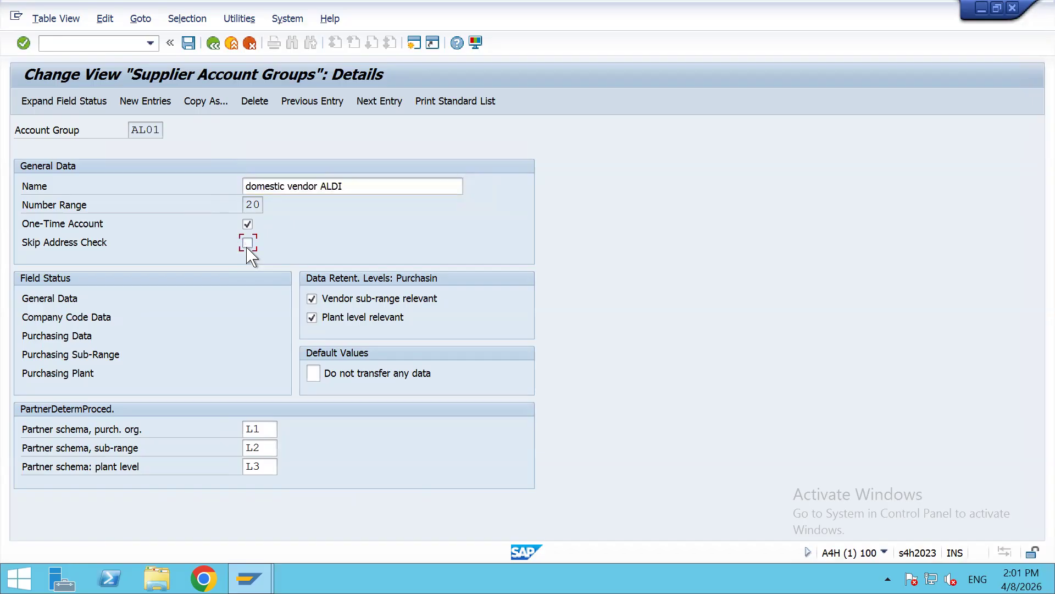
left_click(247, 243)
left_click(248, 225)
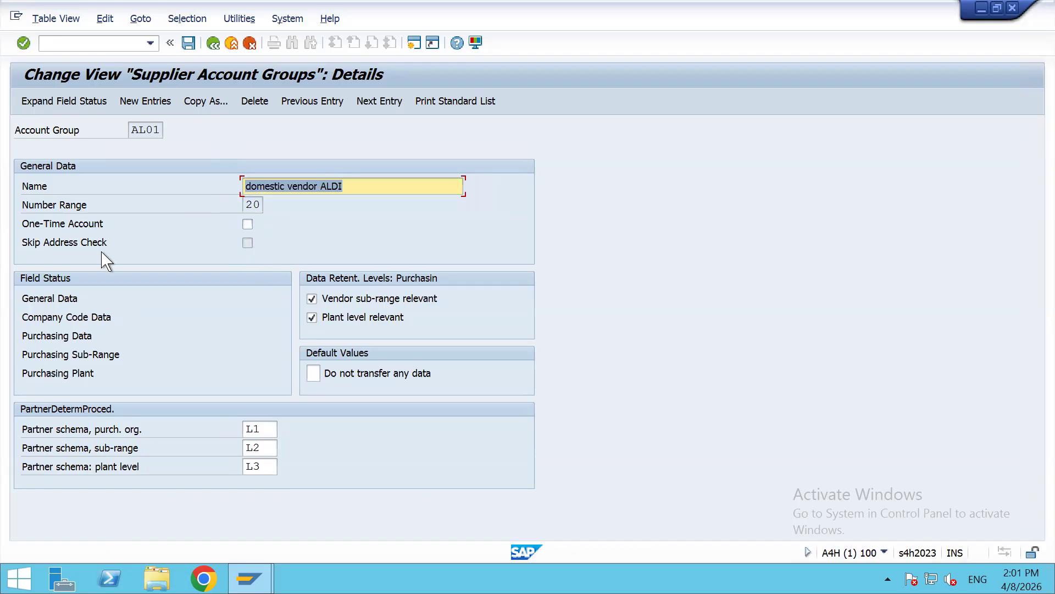
left_click(51, 297)
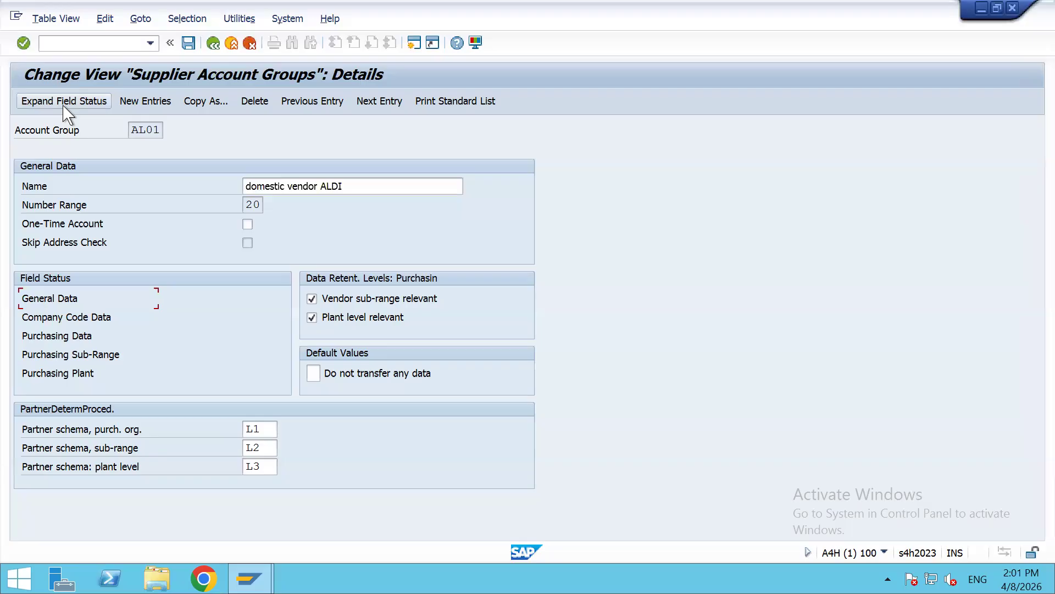
Step: Open AL01's General Data field status groups and select the Address group
double_click(43, 297)
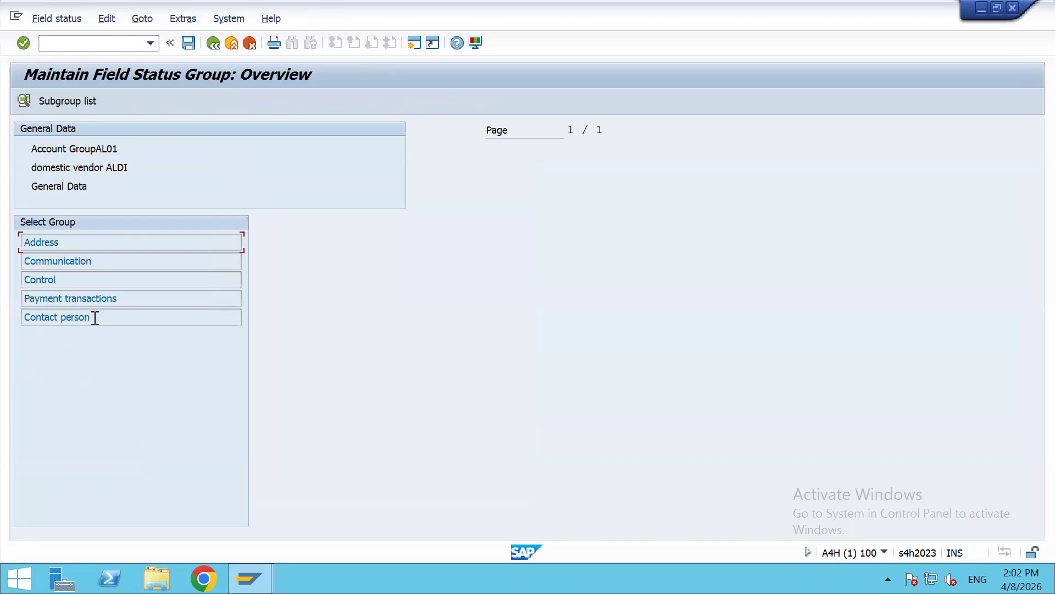
left_click_drag(98, 318, 28, 290)
left_click(57, 242)
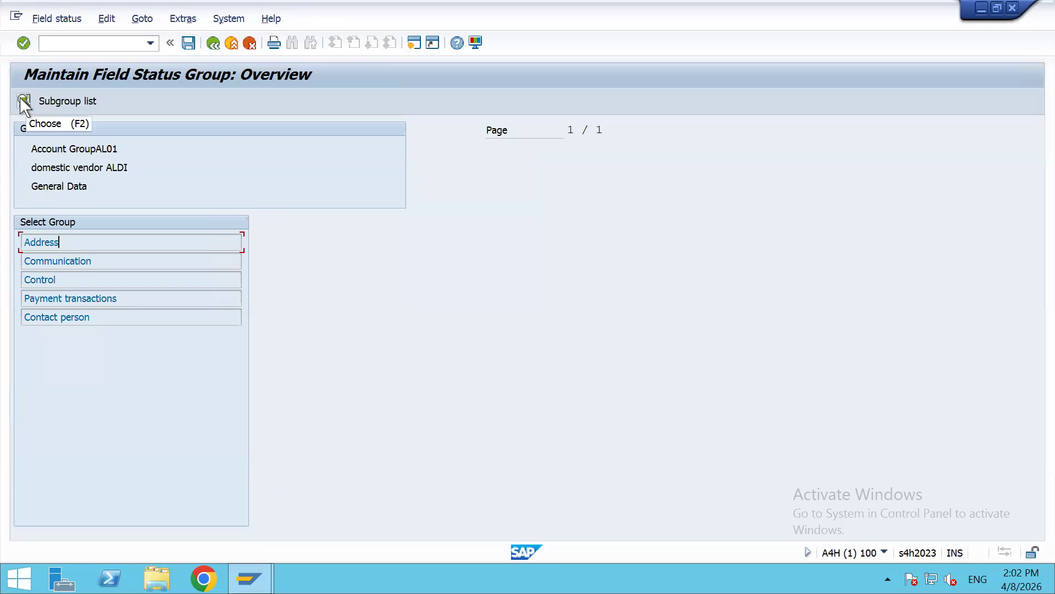
Step: Set Name 1 to required entry in AL01's Address field statuses, paging through all three address pages
double_click(47, 241)
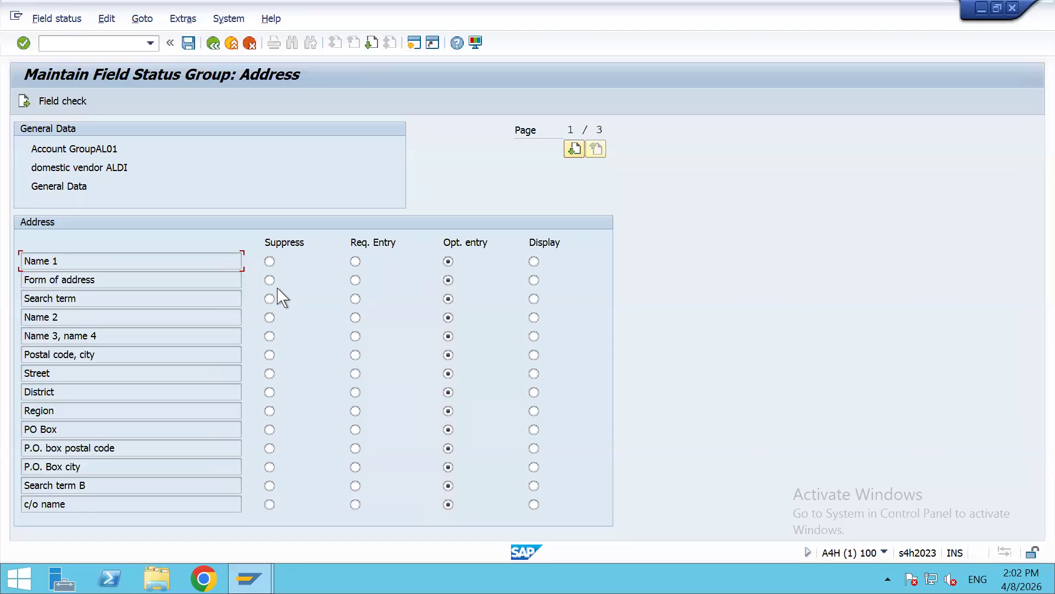
left_click(356, 261)
left_click_drag(73, 256, 9, 260)
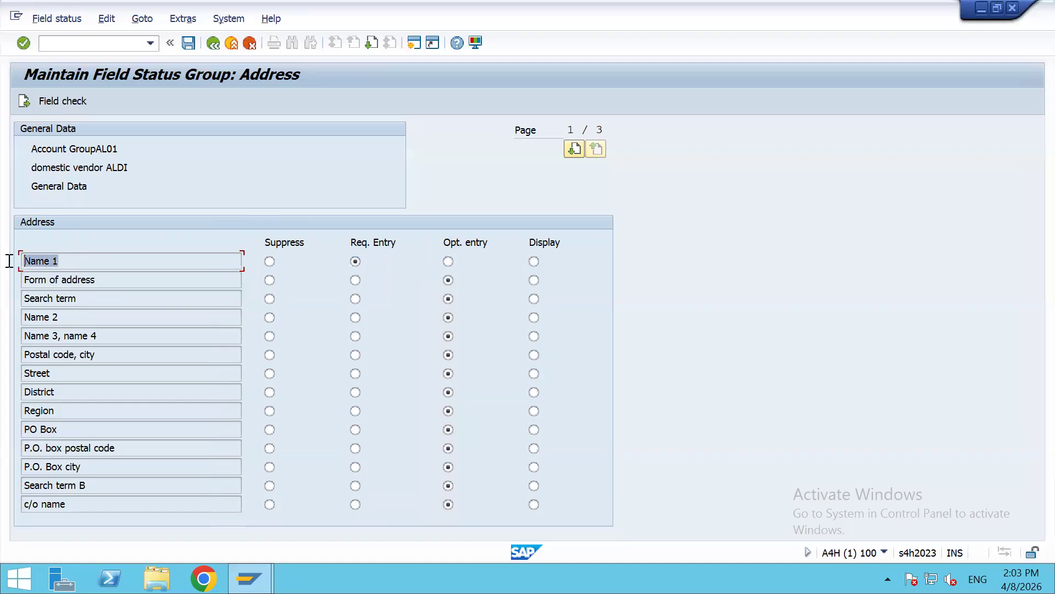
left_click(355, 261)
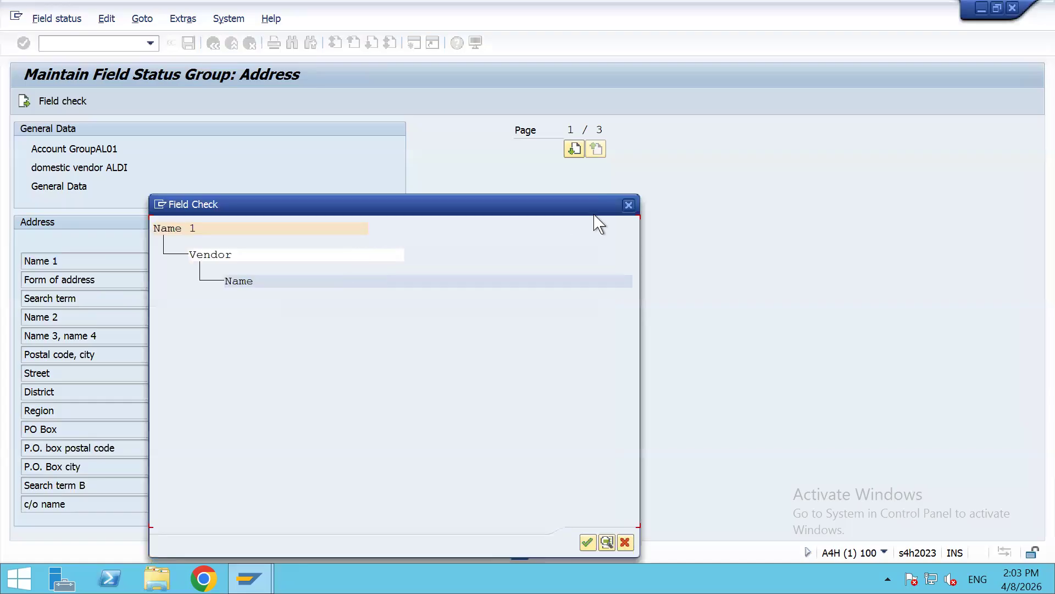
left_click(629, 205)
left_click(355, 261)
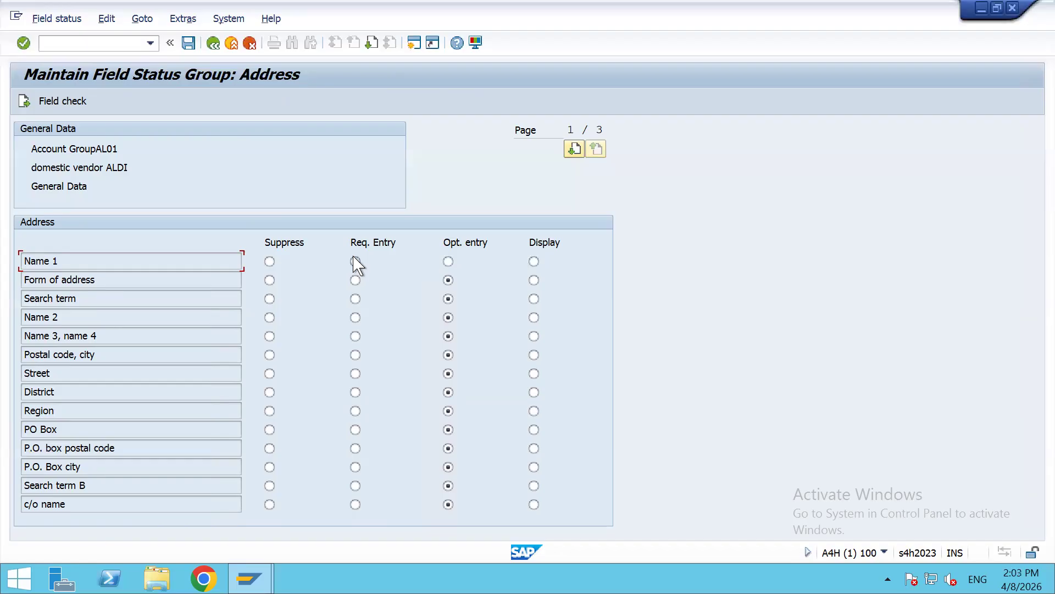
left_click(574, 150)
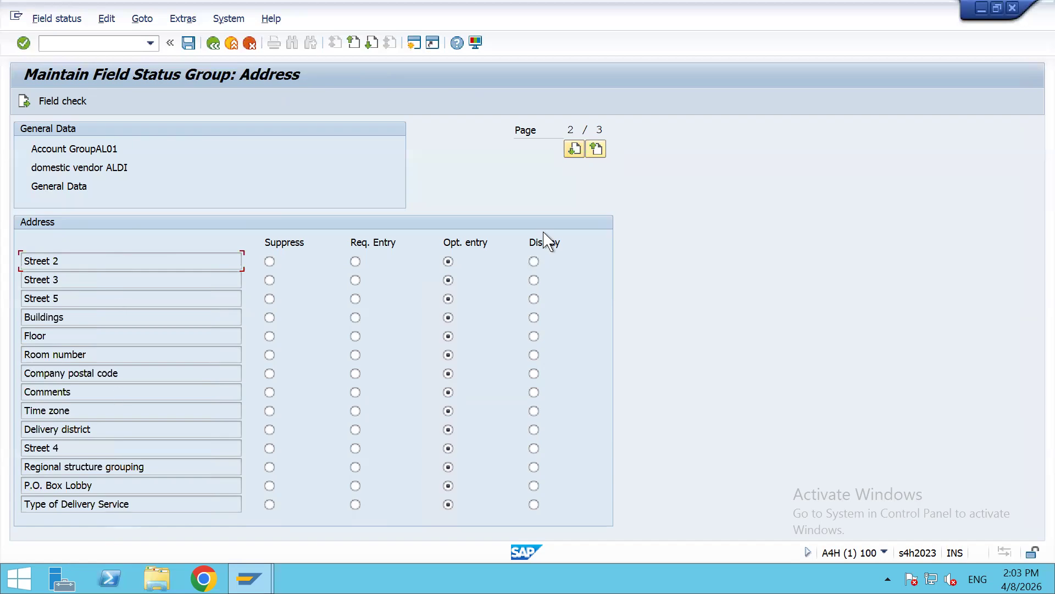
left_click(574, 150)
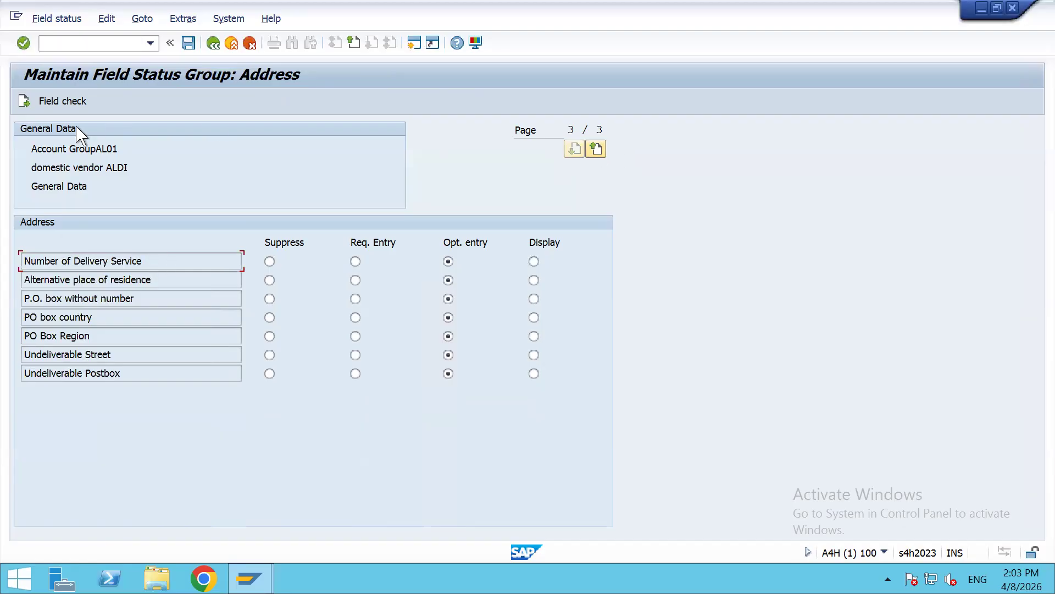
left_click(24, 101)
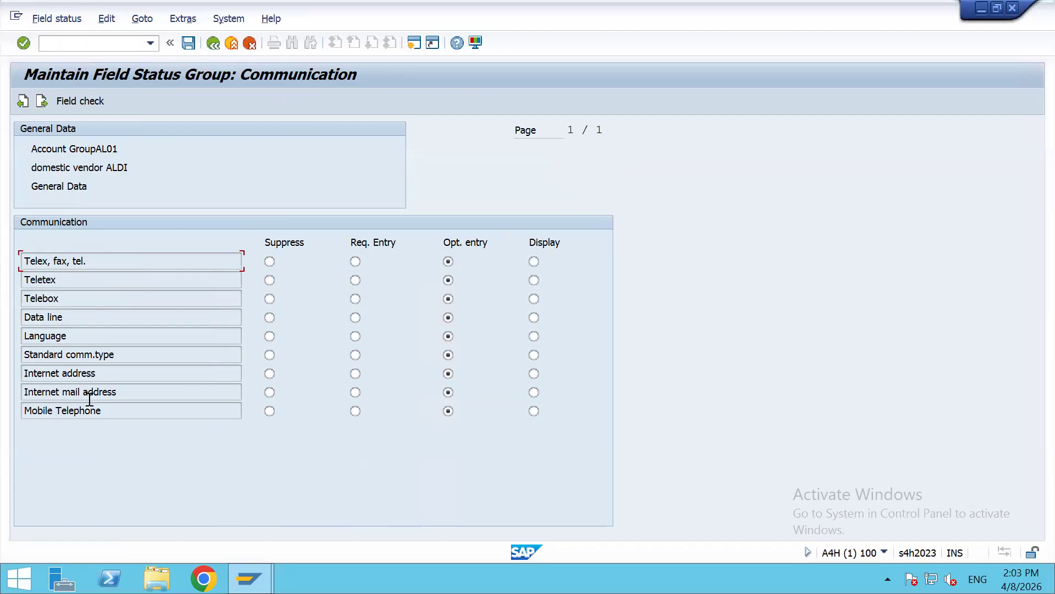
Step: Review the Control field statuses, including Tax code 1 and Business Place, across three pages
left_click(41, 102)
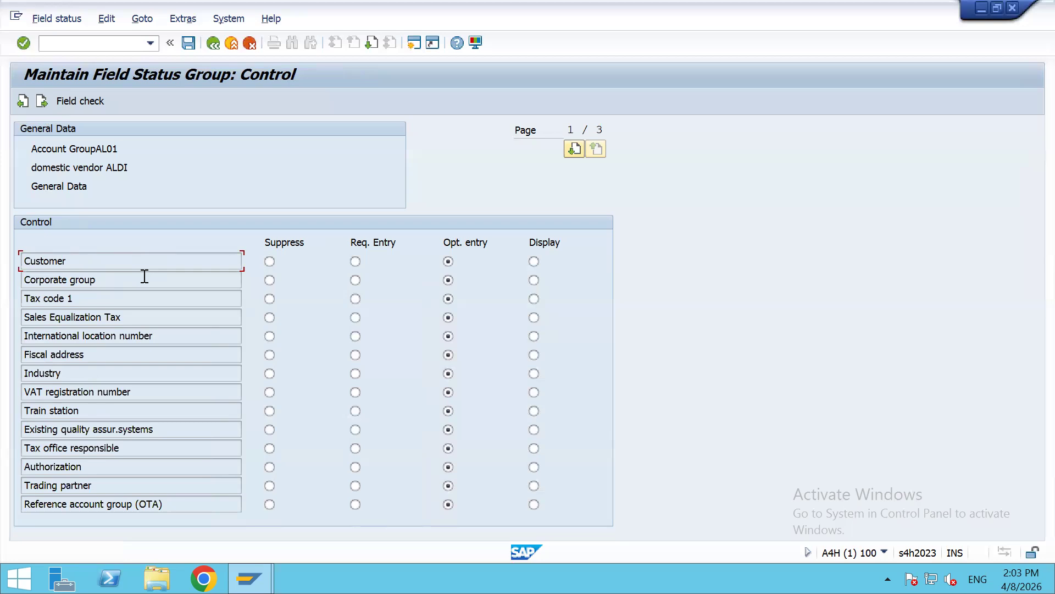
left_click(91, 298)
left_click(573, 150)
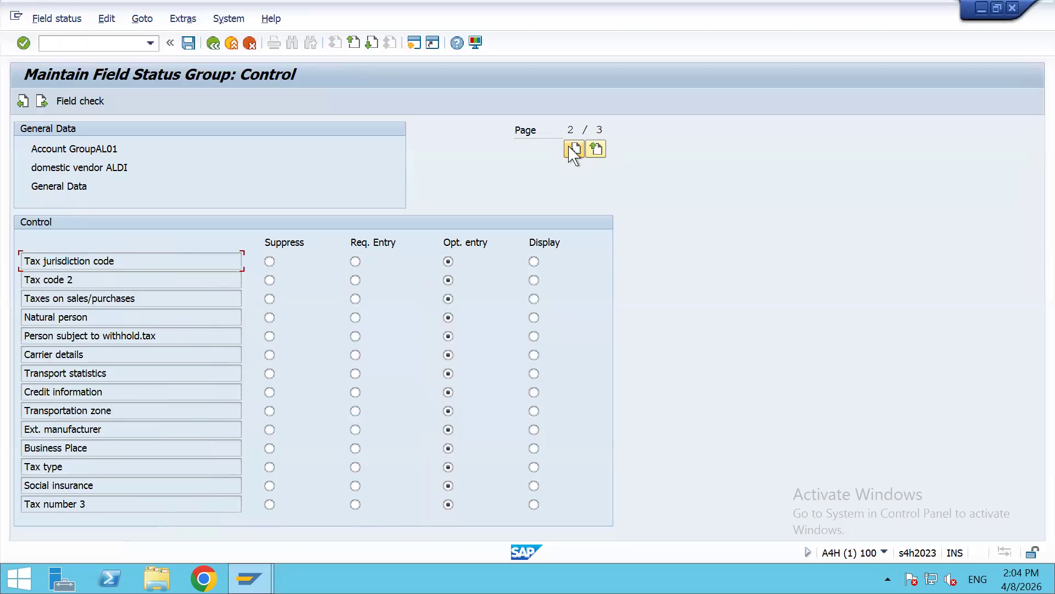
left_click(153, 449)
left_click(573, 149)
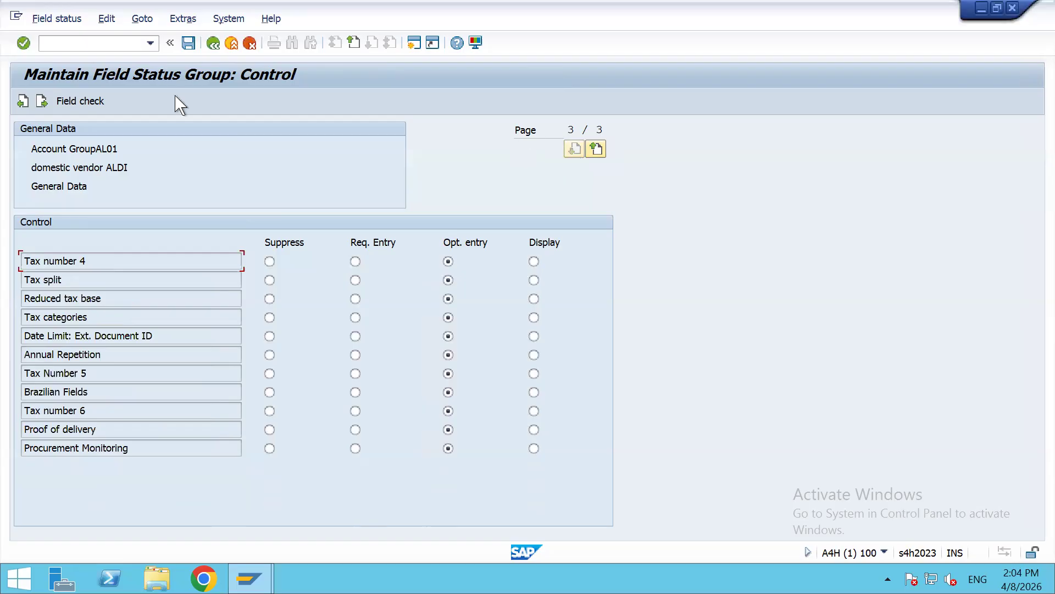
Step: Review the Payment transactions fields such as Bank details, Alternative payee and ISR Subscriber Number
left_click(42, 100)
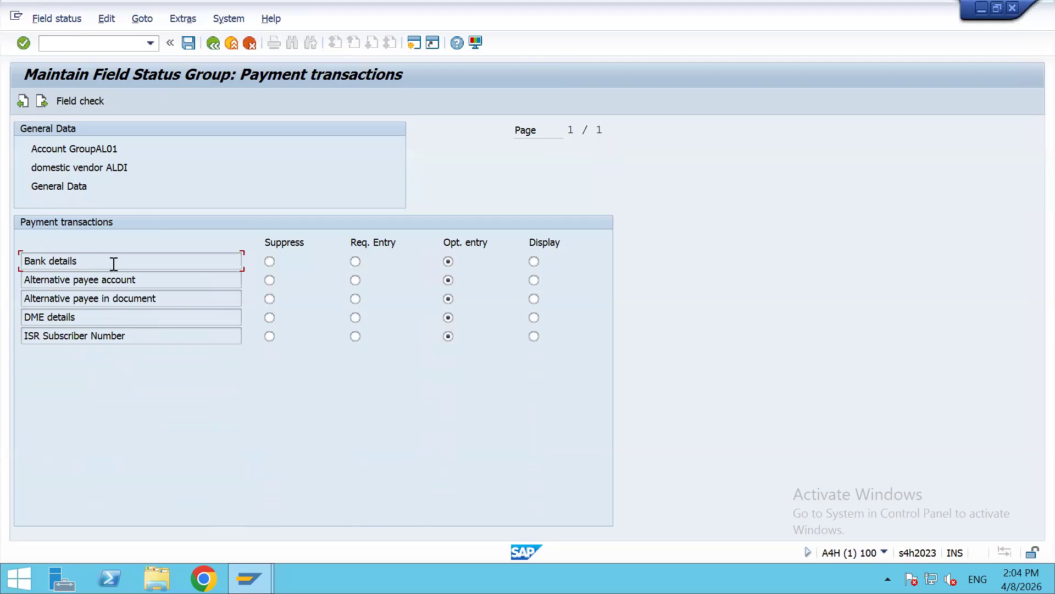
left_click(190, 282)
left_click(201, 299)
left_click(196, 335)
left_click(194, 279)
left_click(191, 262)
left_click(41, 101)
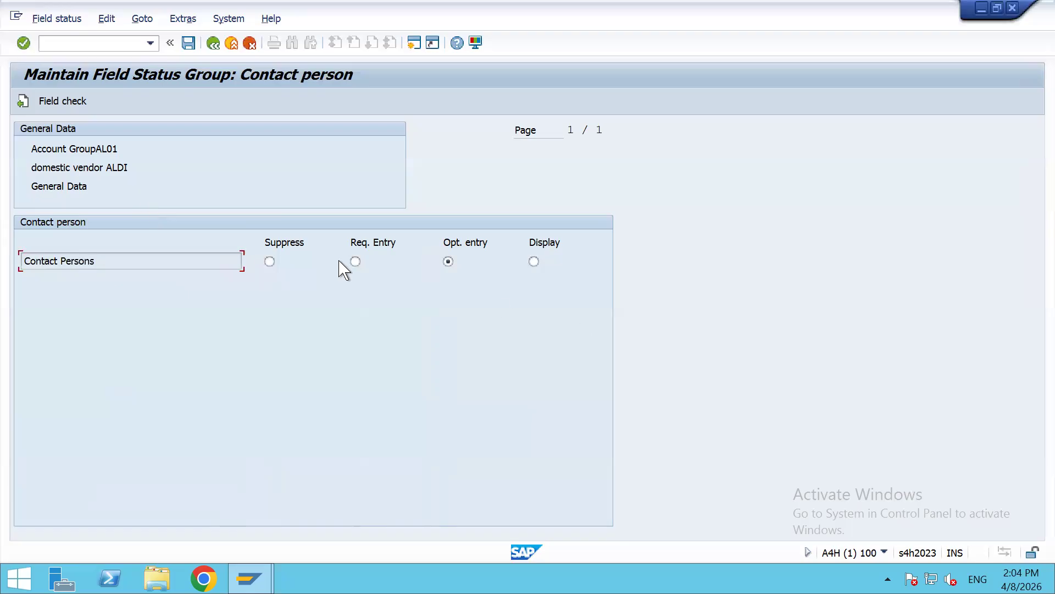
Step: Return to AL01's account group details and save the general data field statuses
left_click(213, 43)
left_click(213, 43)
left_click(188, 43)
left_click(188, 43)
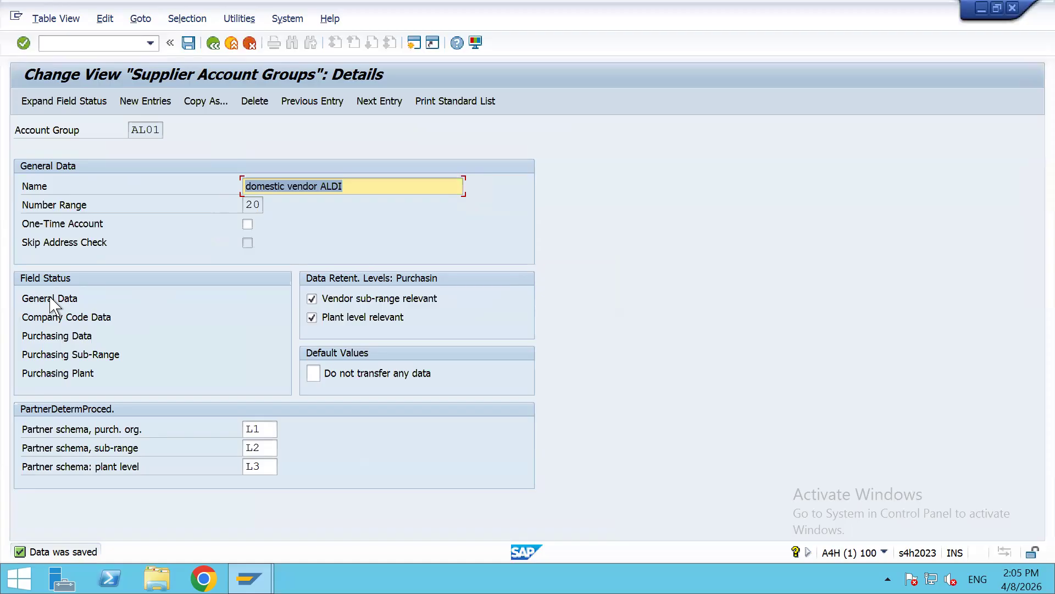
Step: Make Reconciliation account a required entry in AL01's Company Code Account management statuses and save
left_click(81, 318)
double_click(82, 322)
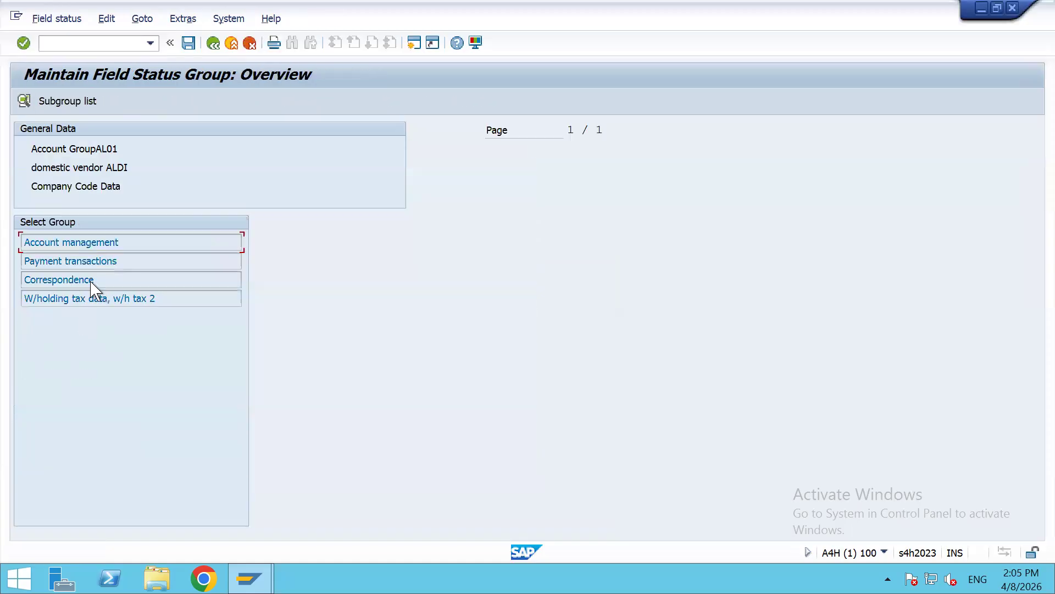
double_click(99, 243)
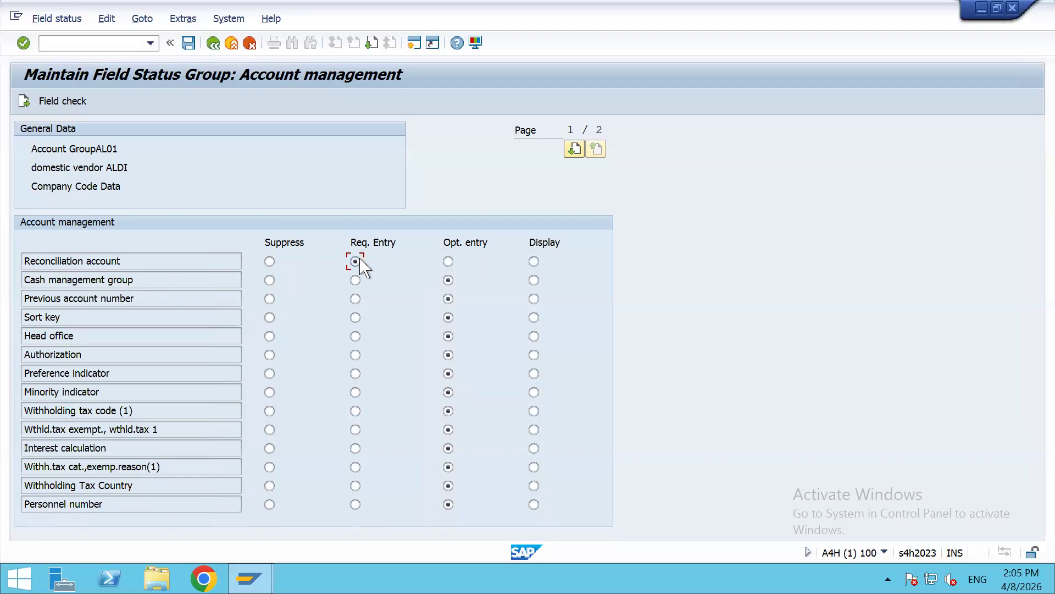
left_click(187, 44)
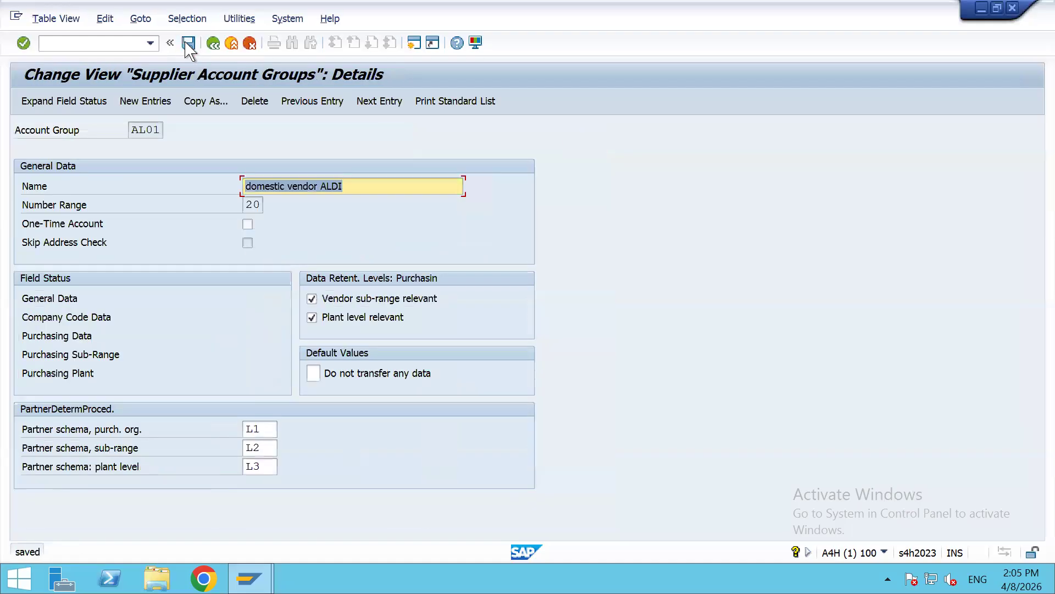
Step: Reach AL01's Company Code Payment transactions statuses and inspect the Payment methods and House bank fields
double_click(69, 318)
double_click(84, 242)
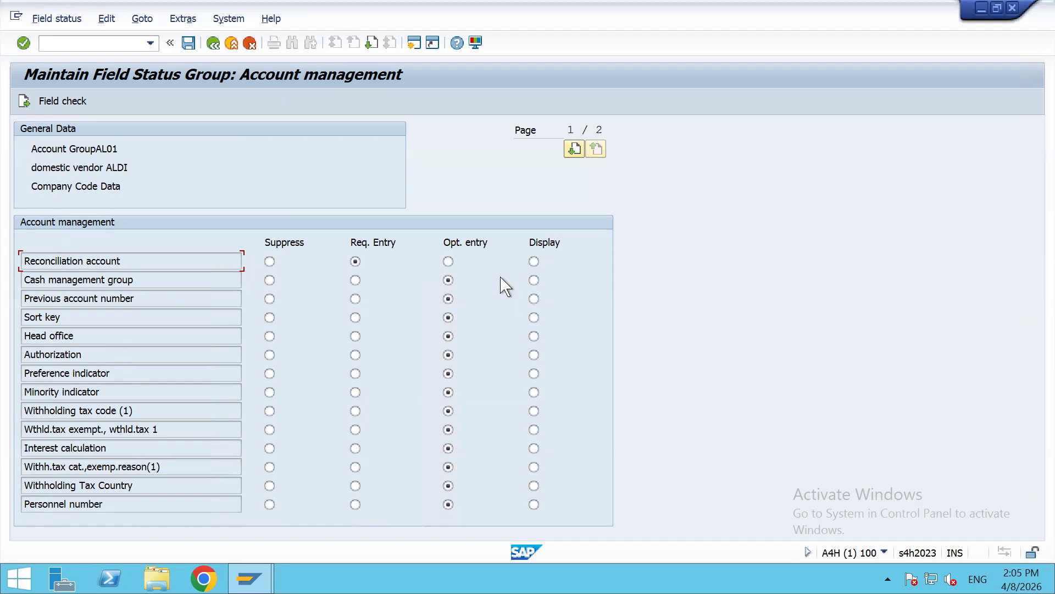
left_click(25, 101)
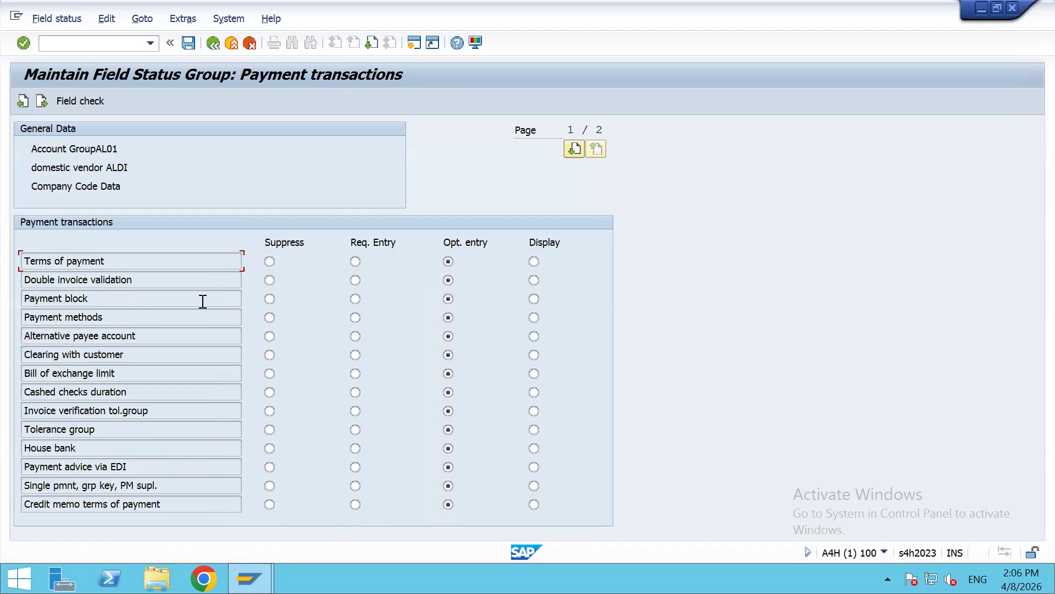
left_click(143, 316)
left_click(122, 444)
key("shift+Home")
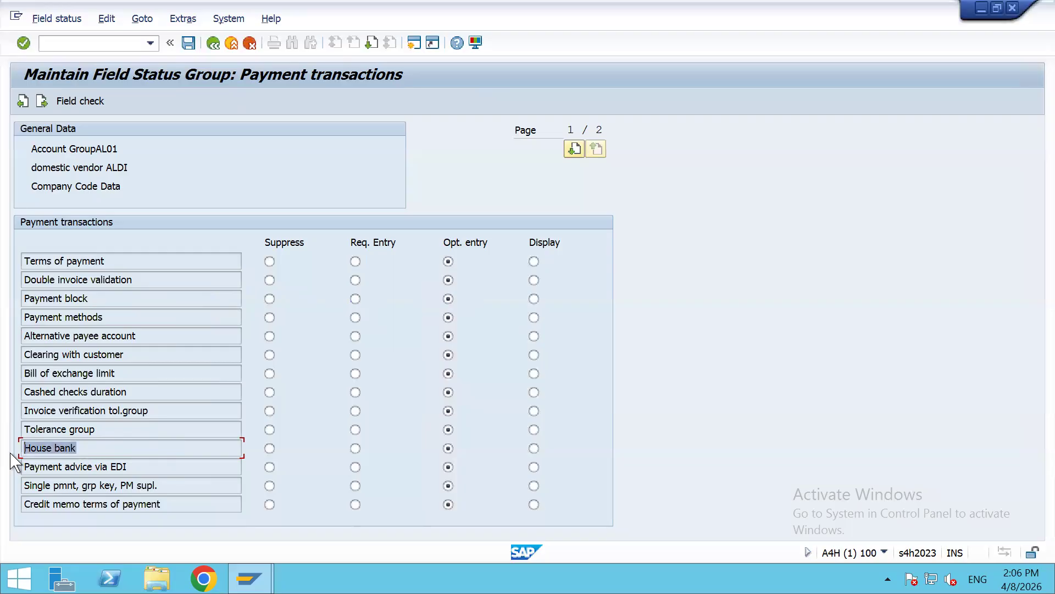
left_click_drag(99, 317, 14, 318)
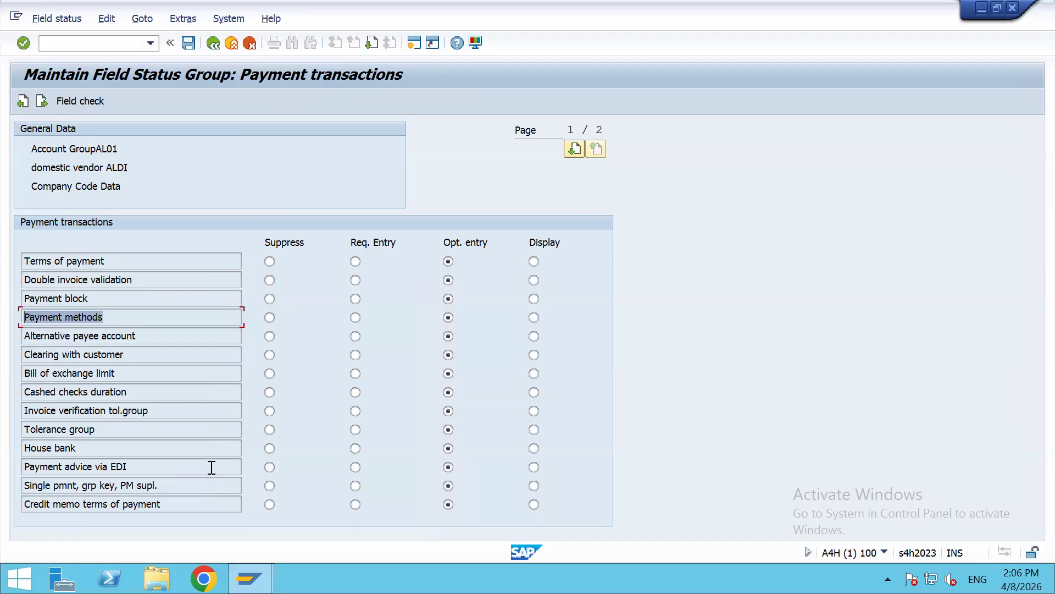
Step: Review the Tolerance group and Double invoice validation fields, then open the Correspondence field statuses
left_click(149, 429)
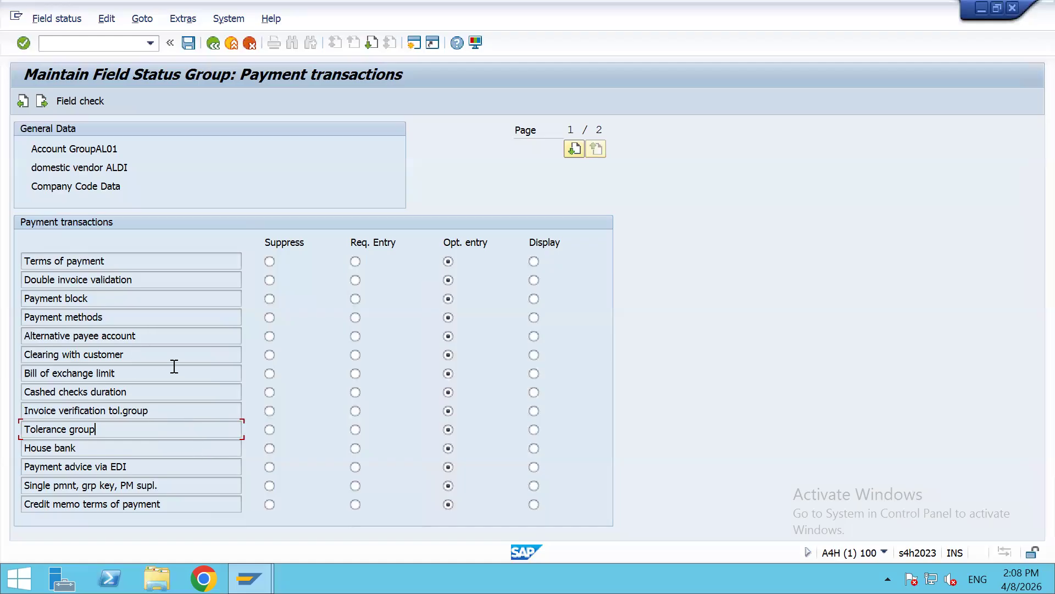
left_click_drag(132, 280, 11, 290)
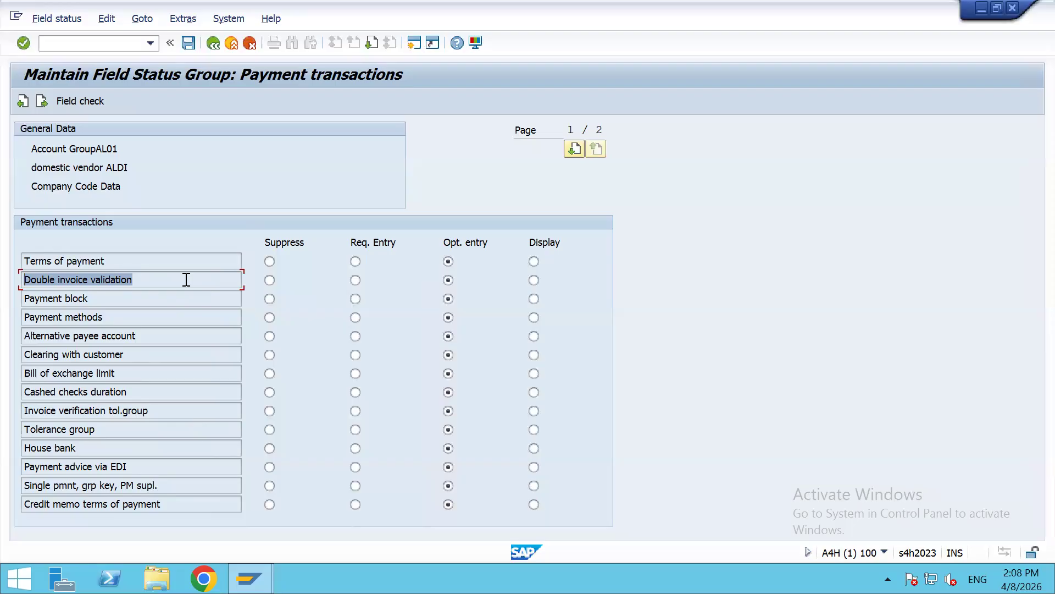
left_click(43, 101)
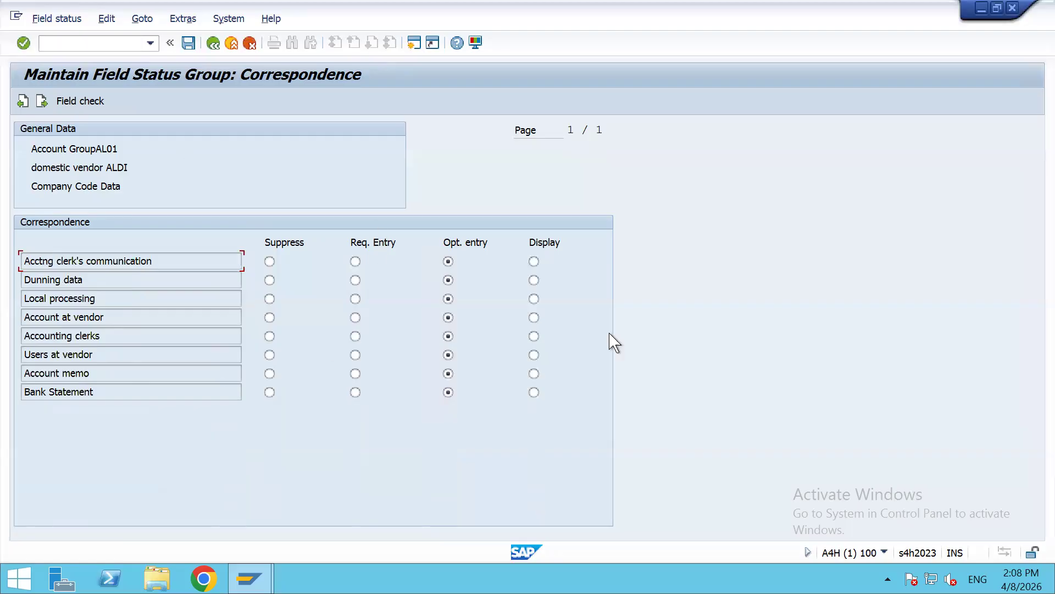
Step: Check the W/holding tax data field statuses, return to Correspondence, and save AL01
left_click(42, 101)
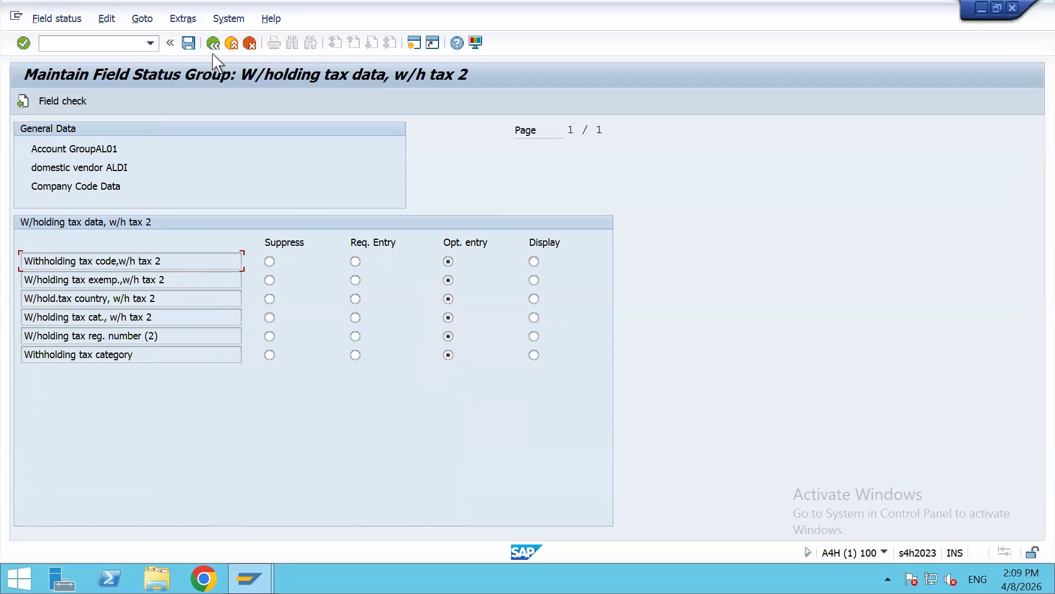
left_click(23, 101)
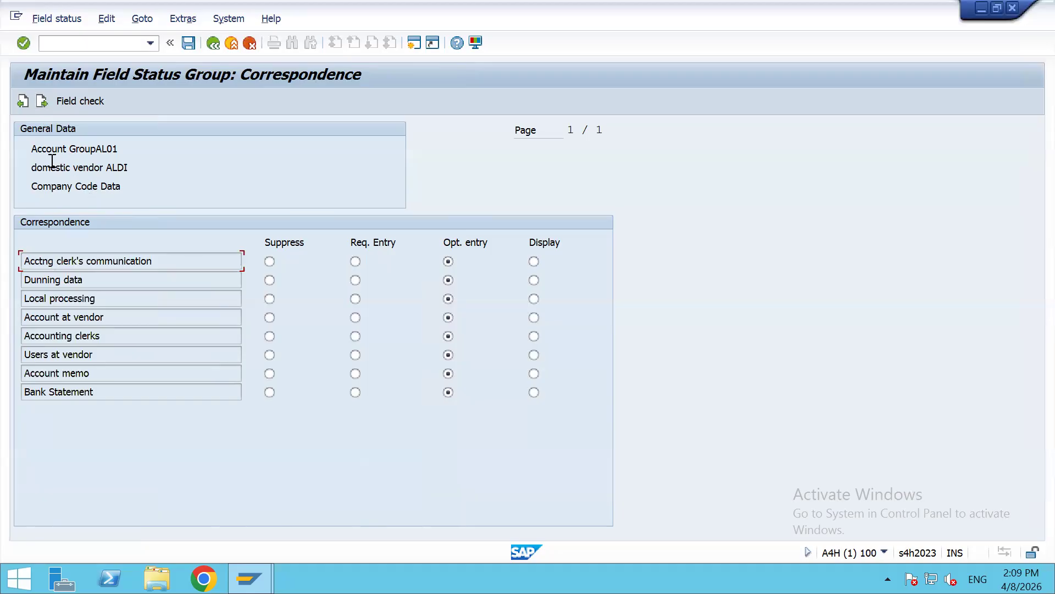
left_click(187, 44)
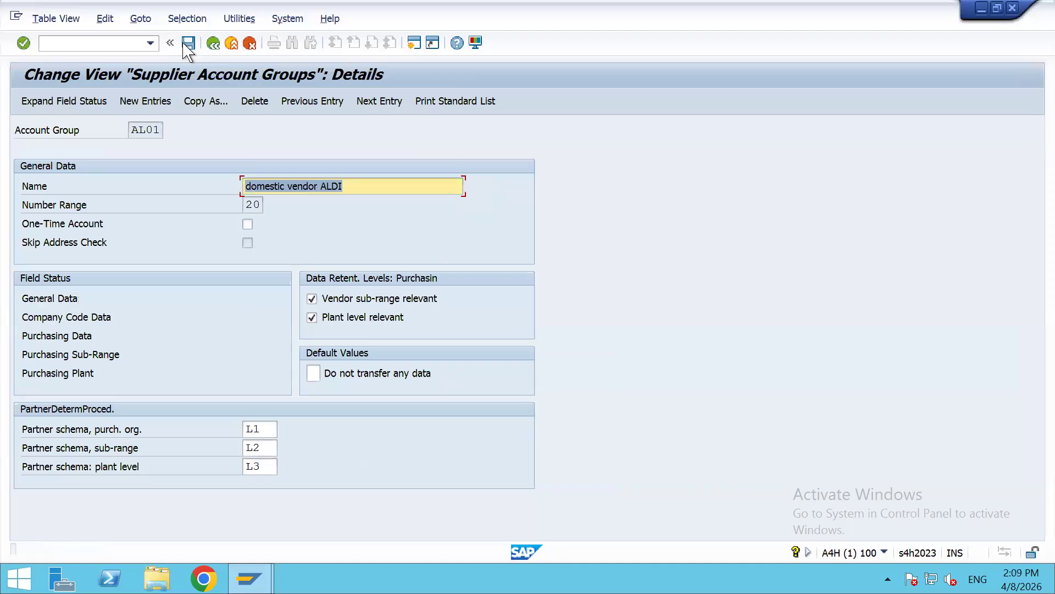
Step: Open AL01's Company Code Data field status groups, then go back to the details
left_click(48, 318)
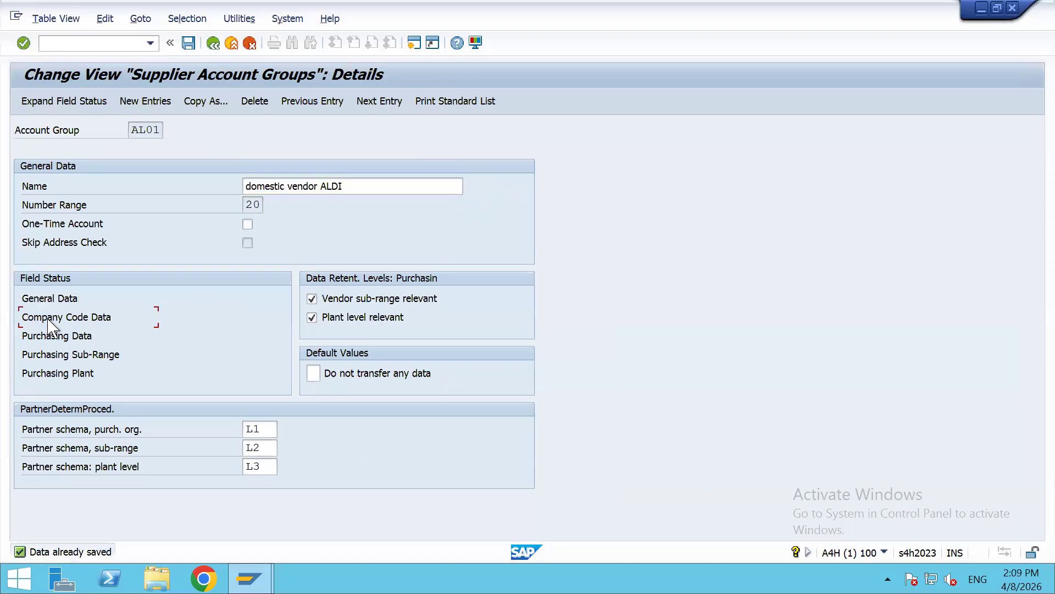
double_click(49, 324)
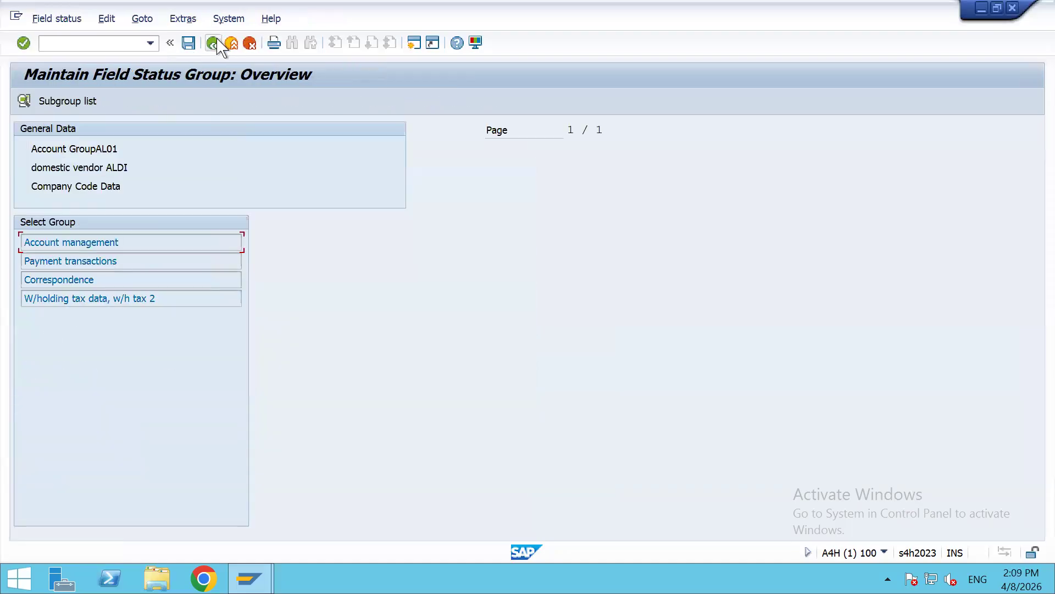
left_click(214, 43)
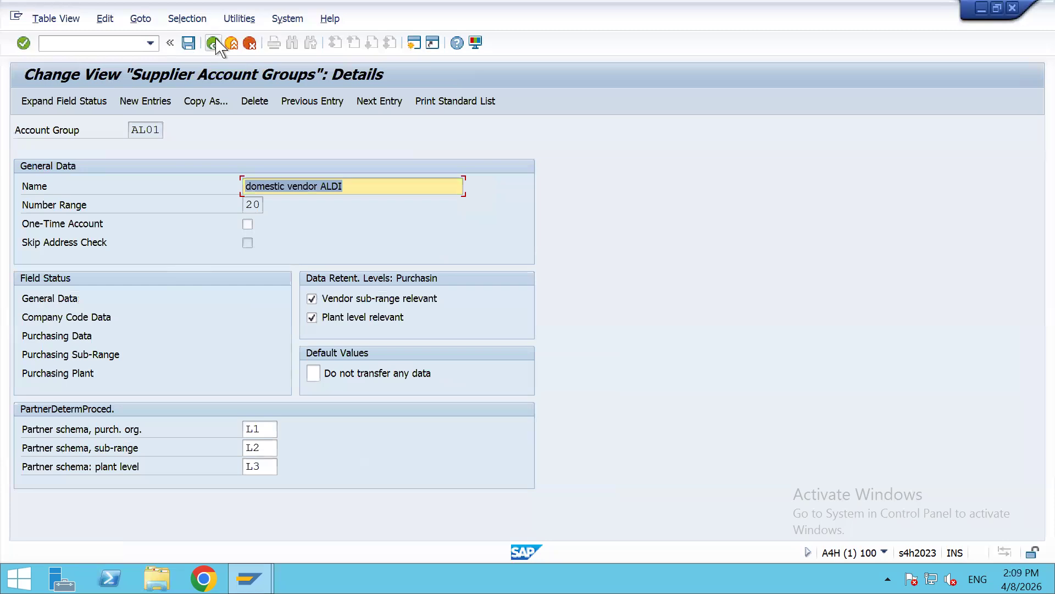
Step: Set Purchase order currency, Terms of payment and Goods-receipt-based inv.verif. to Req. Entry in Purchasing data
double_click(55, 337)
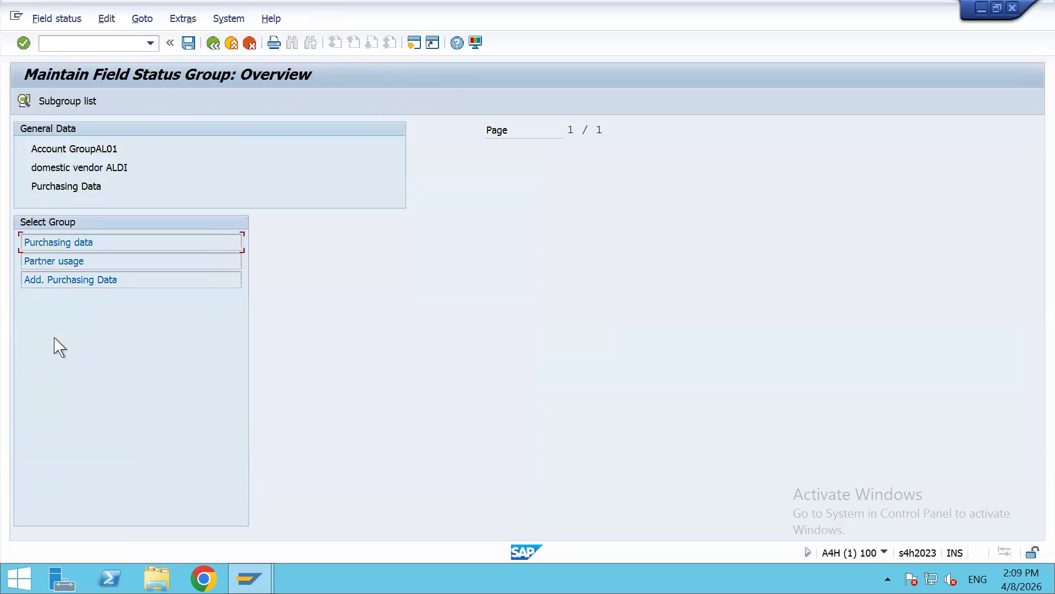
double_click(58, 242)
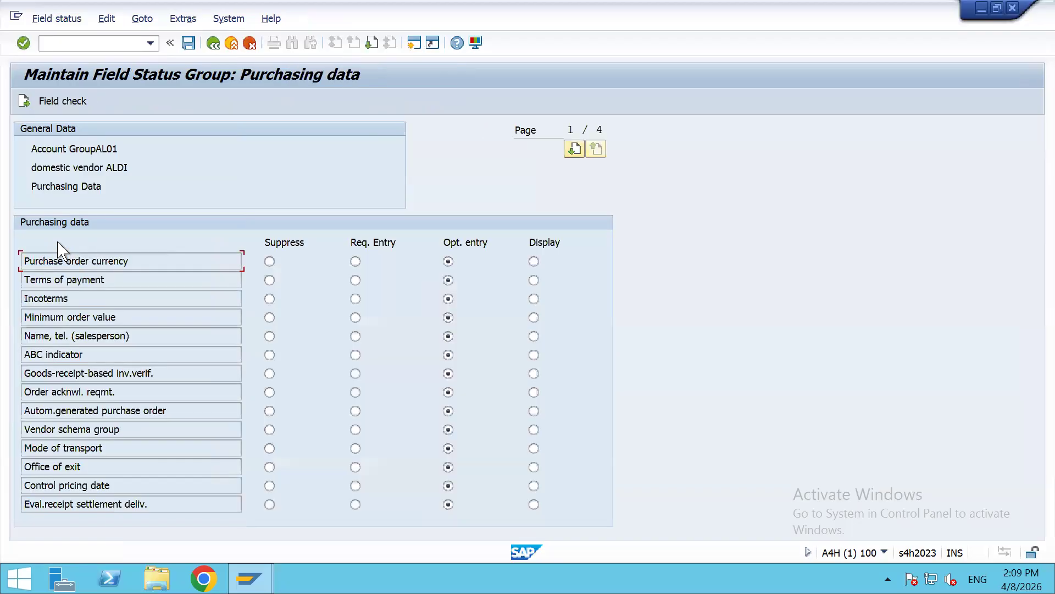
left_click(356, 262)
left_click(355, 280)
left_click_drag(165, 374, 14, 363)
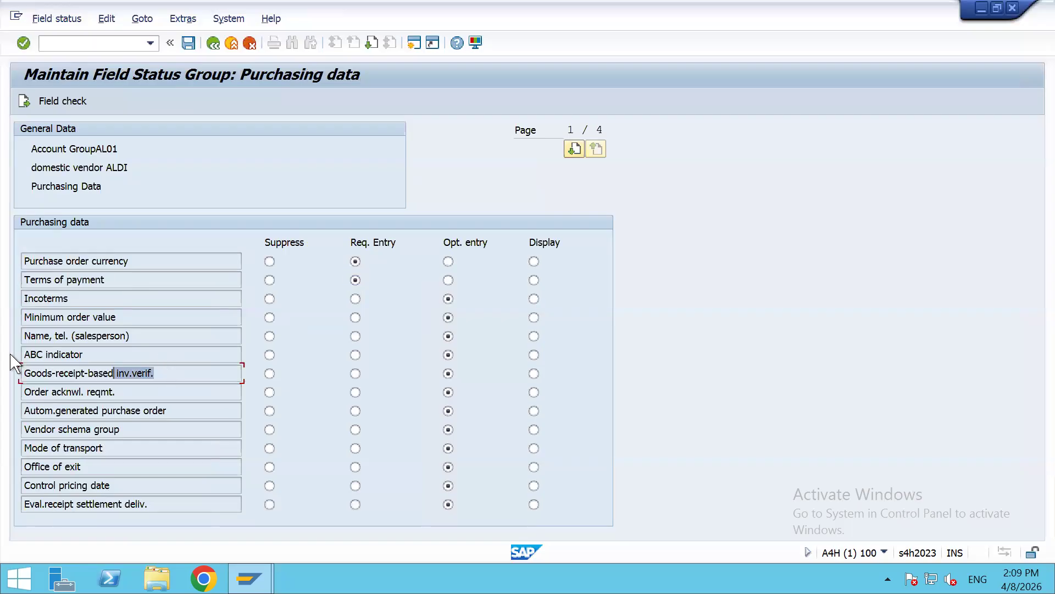
left_click(355, 374)
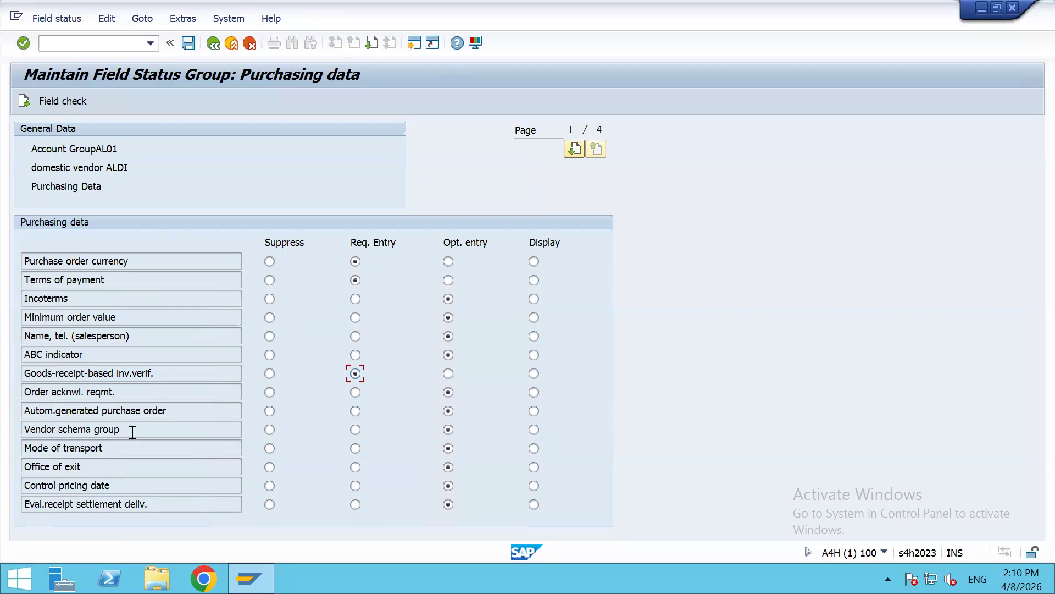
left_click_drag(132, 432, 13, 428)
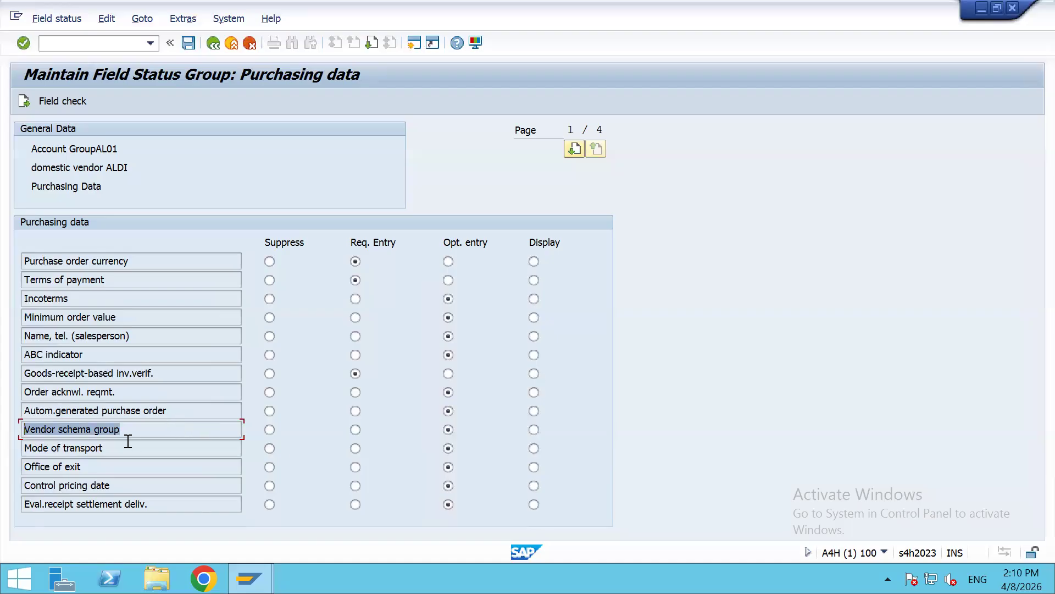
Step: Page through all purchasing data fields, rechecking Purchase order currency and GR-based invoice verification
left_click(574, 148)
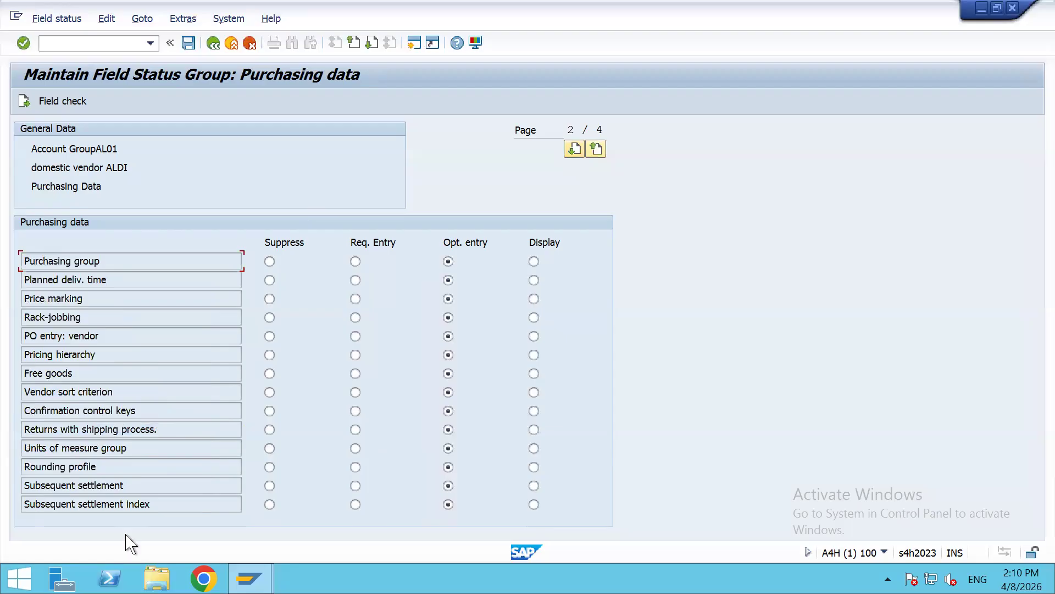
left_click(574, 149)
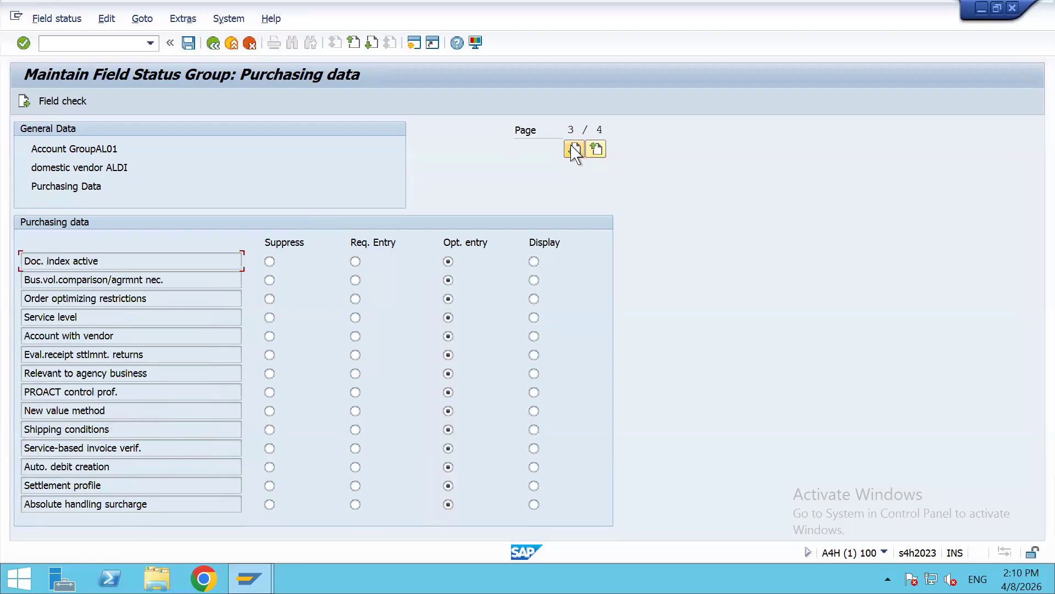
left_click(574, 149)
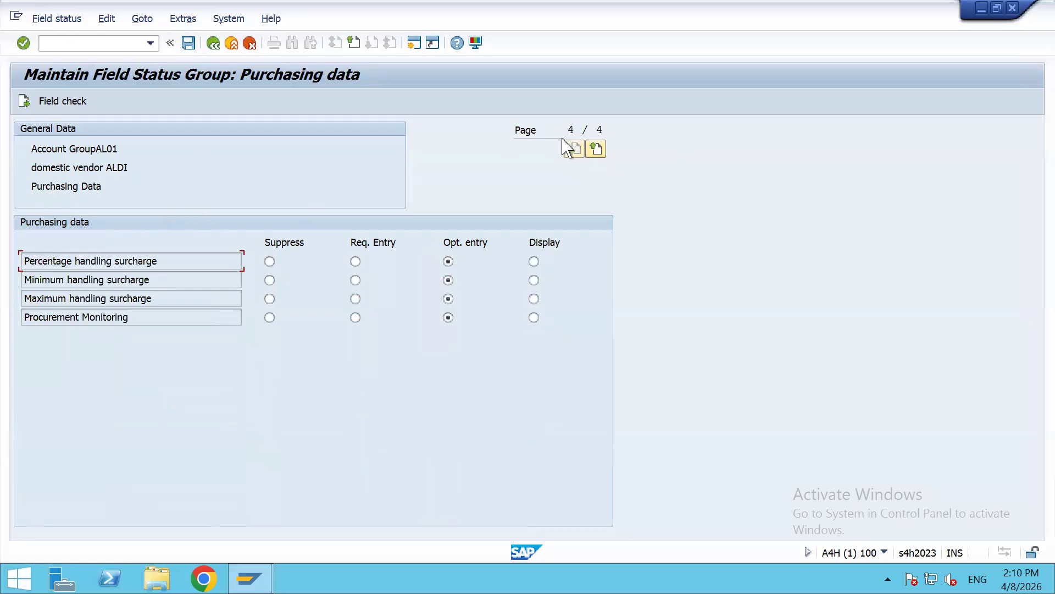
left_click(595, 149)
left_click(596, 149)
left_click(596, 149)
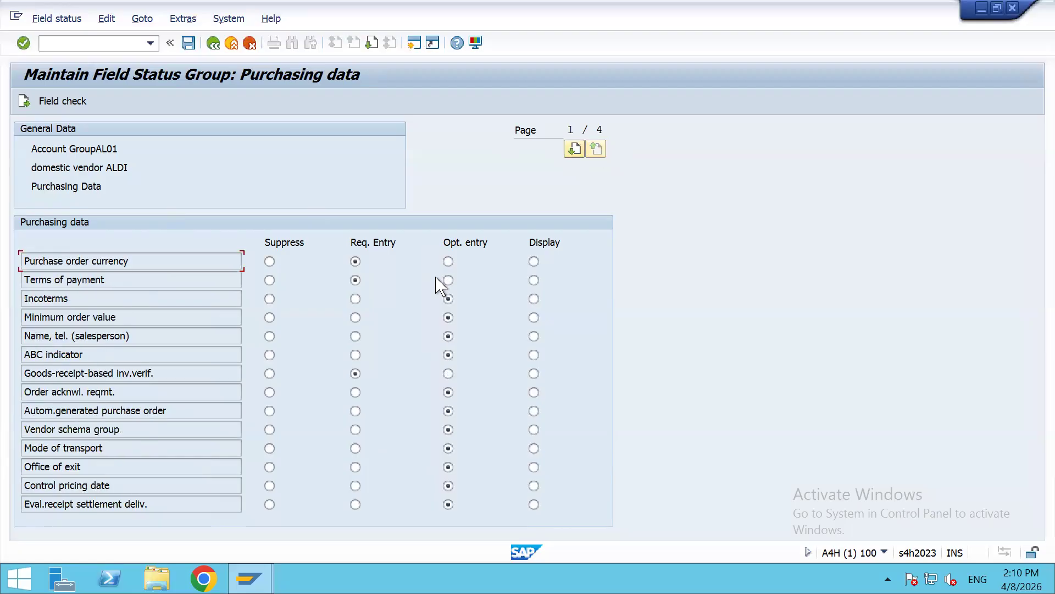
left_click(94, 373)
left_click(143, 253)
left_click(213, 43)
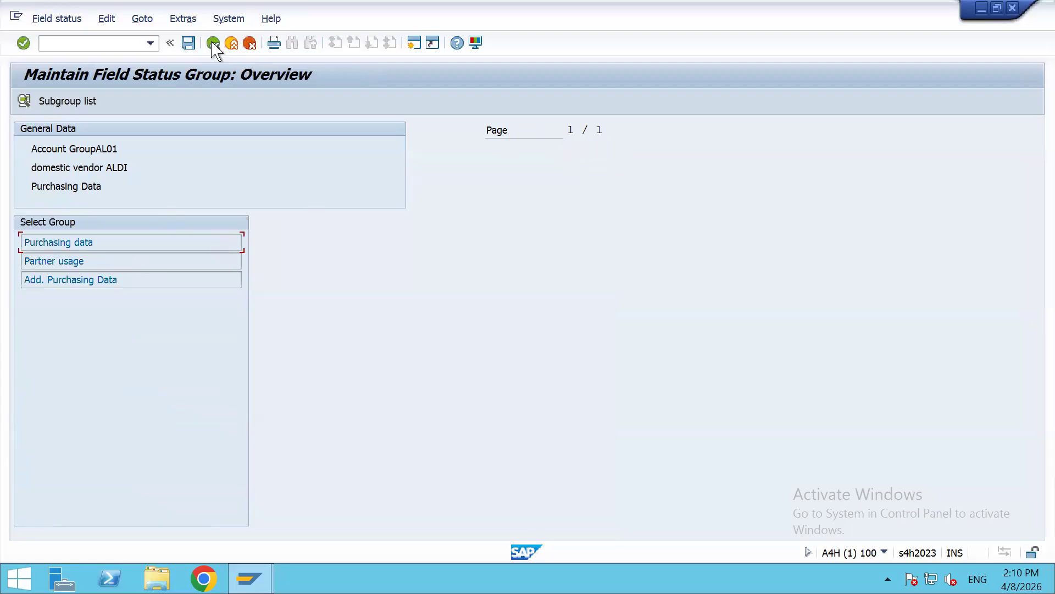
Step: Check Partner usage's Business partner assignment field stays optional, then return to the overview
double_click(64, 261)
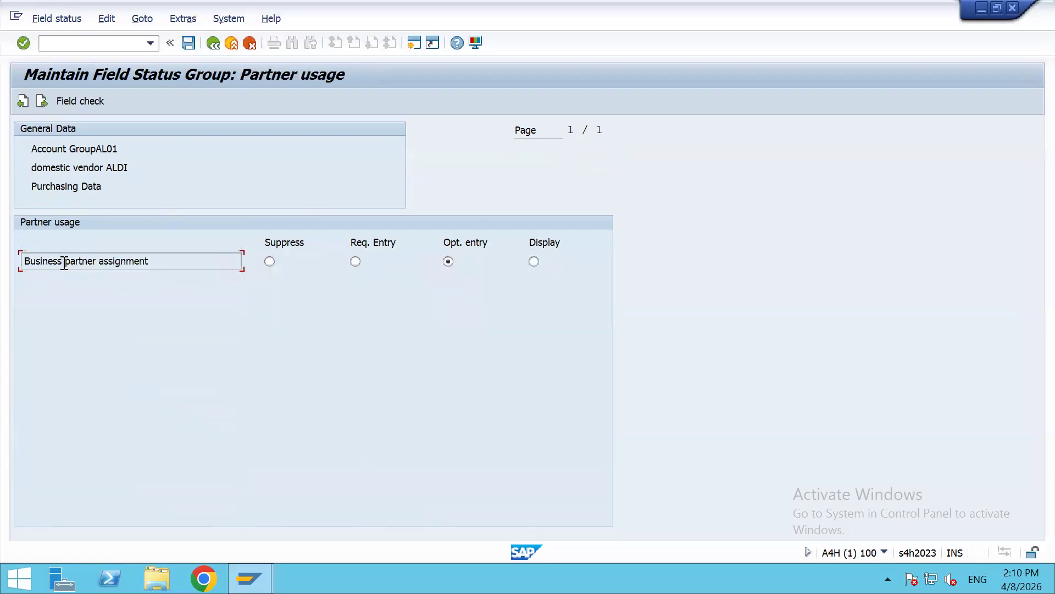
left_click_drag(177, 262, 11, 248)
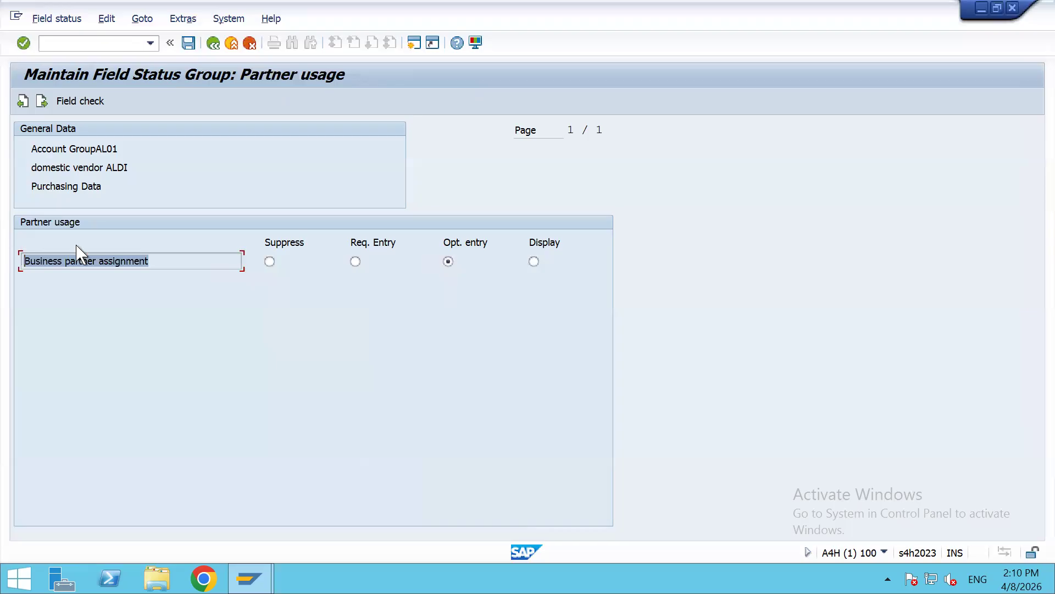
left_click(213, 43)
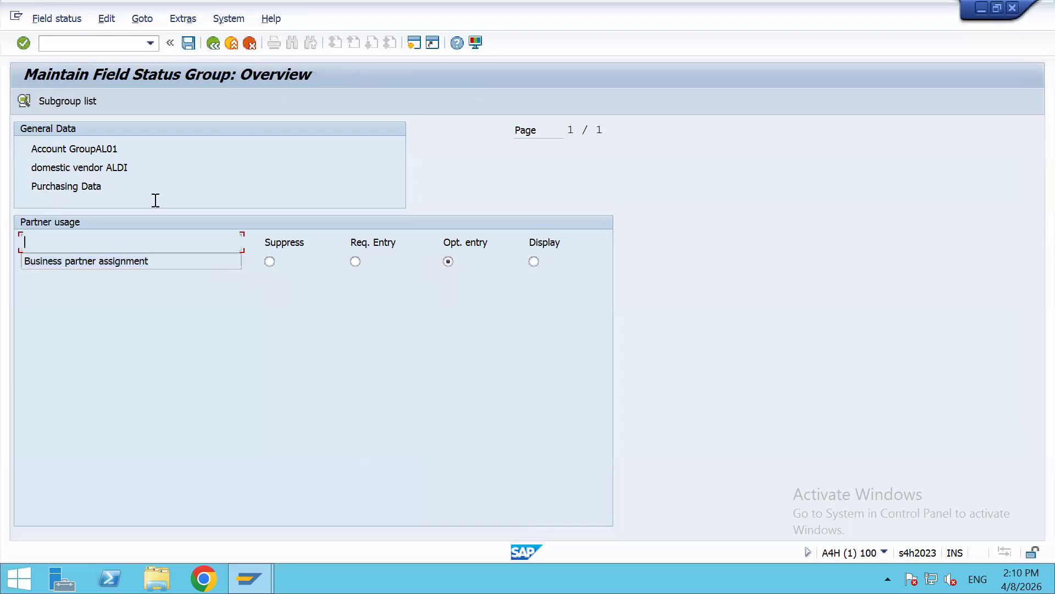
Step: Review Add. Purchasing Data's VSR relevance, save AL01, and open the Purchasing Plant field groups
double_click(66, 279)
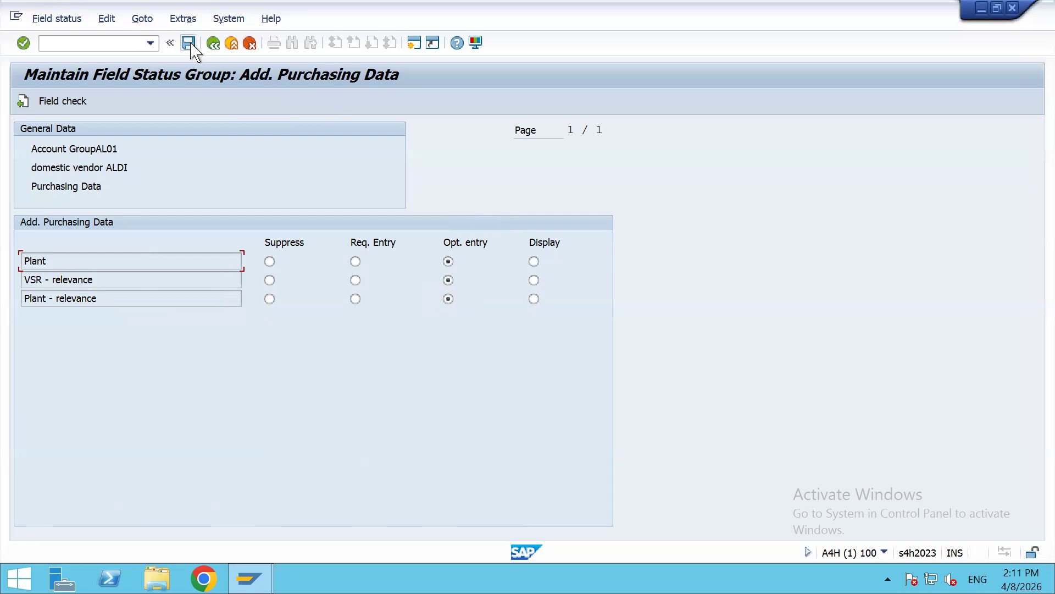
left_click_drag(43, 280, 10, 299)
left_click(188, 43)
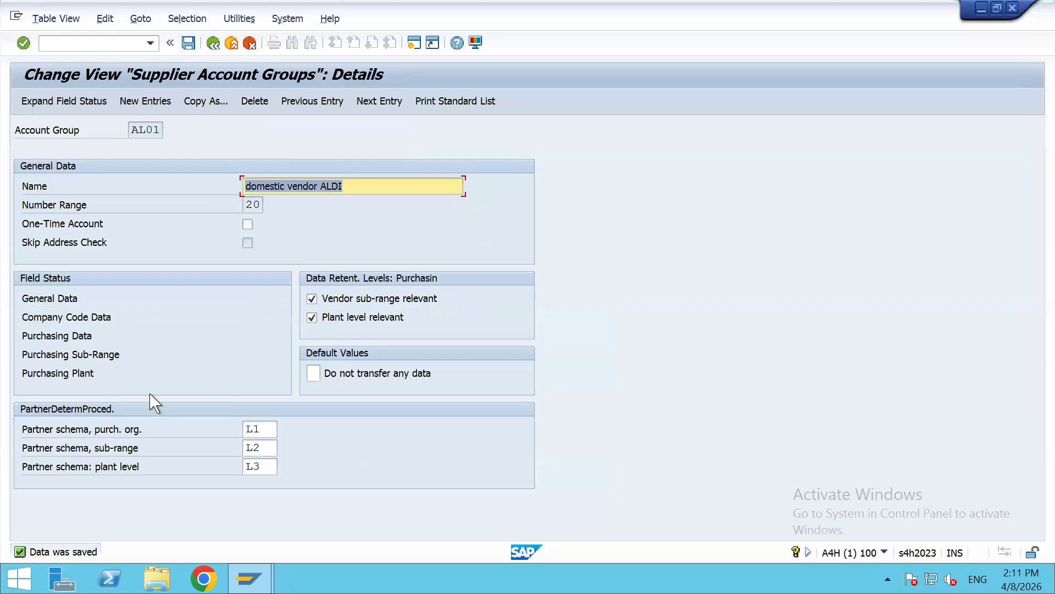
double_click(48, 376)
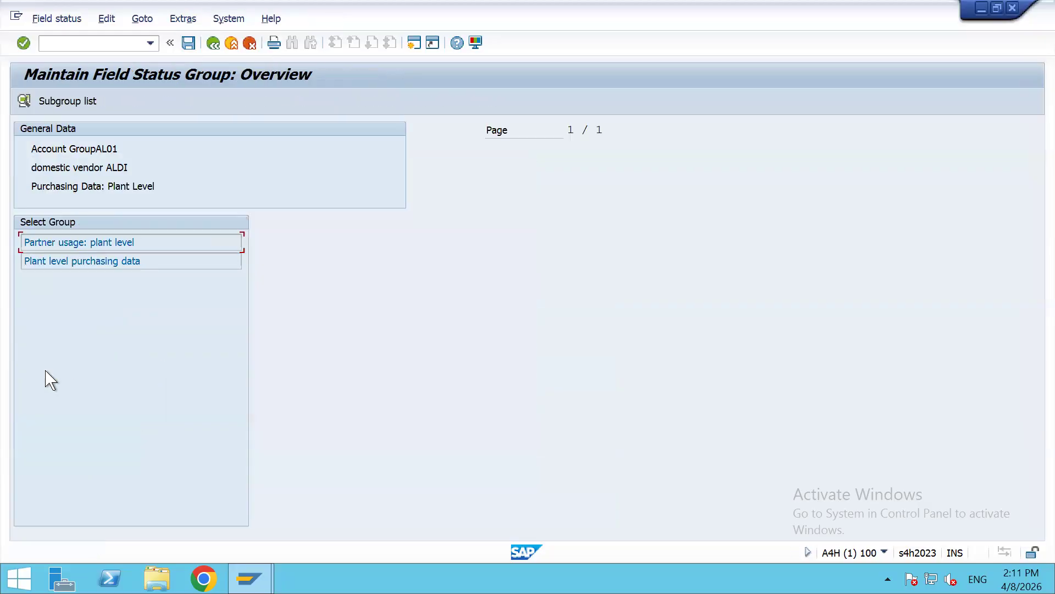
Step: Inspect Partner usage: plant level and Plant level purchasing data groups, all optional entries
double_click(66, 242)
left_click(213, 44)
double_click(53, 261)
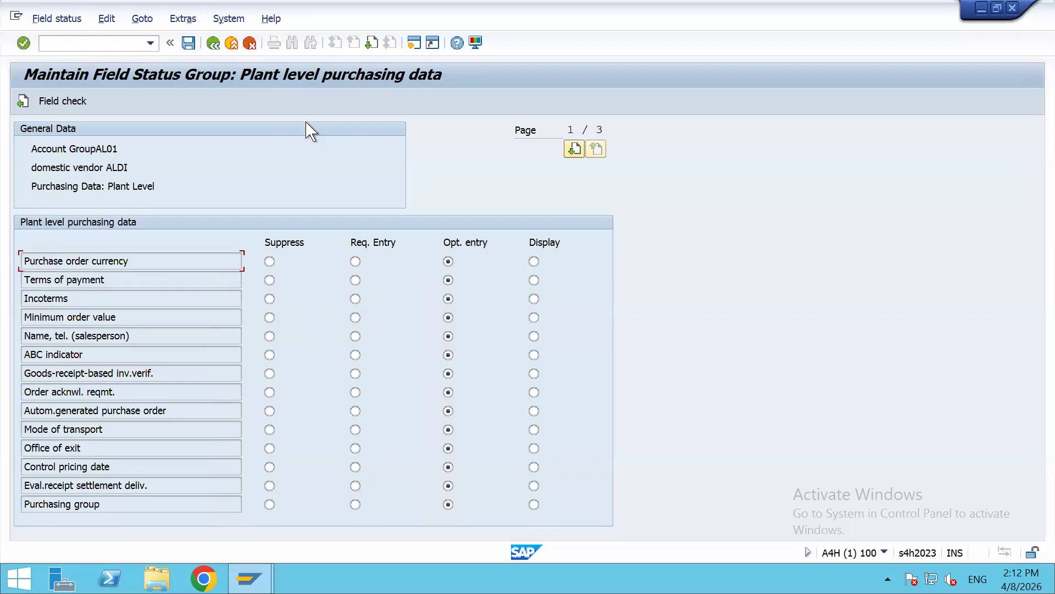
left_click(214, 44)
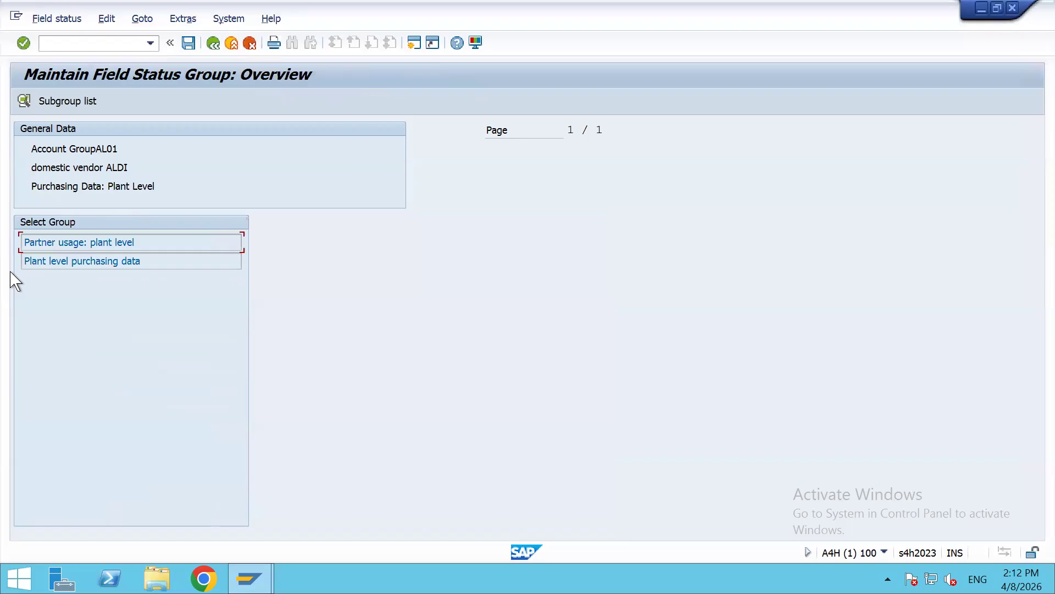
left_click(214, 44)
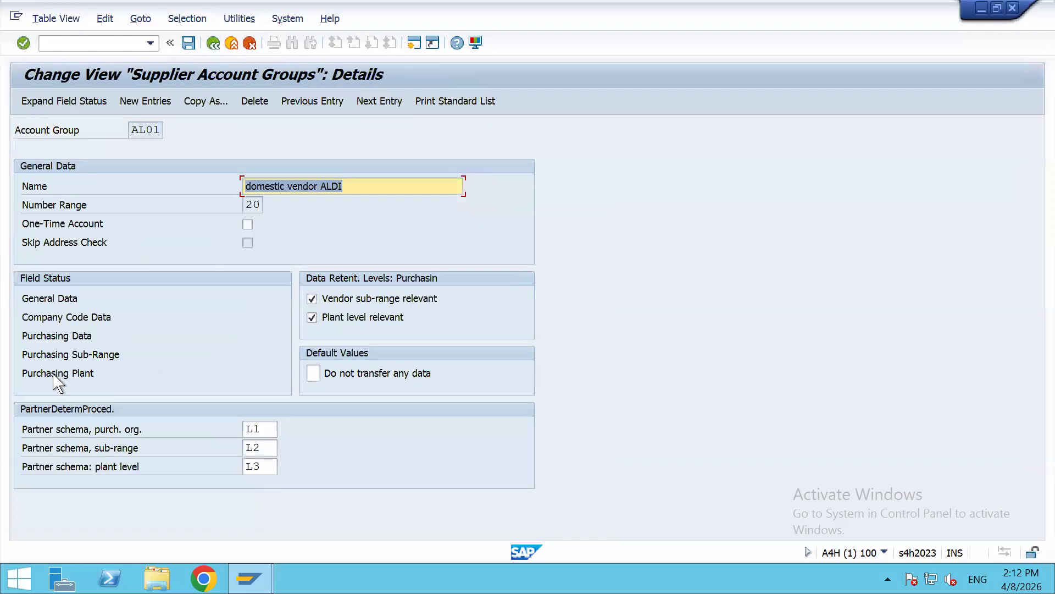
Step: Save AL01 and review its partner schema fields L1, L2 and L3
left_click(188, 43)
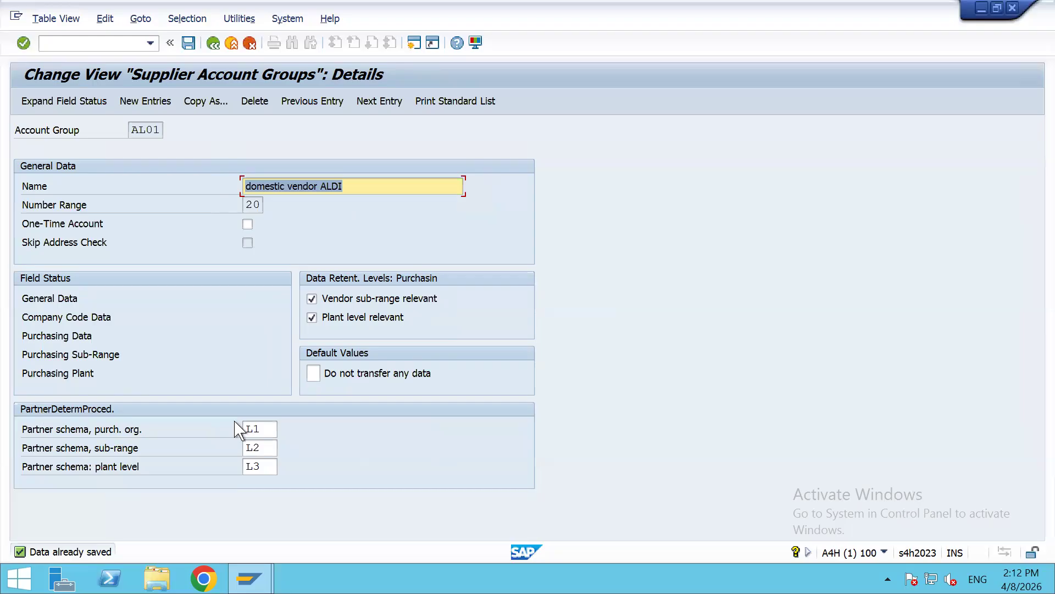
left_click(263, 429)
left_click(267, 449)
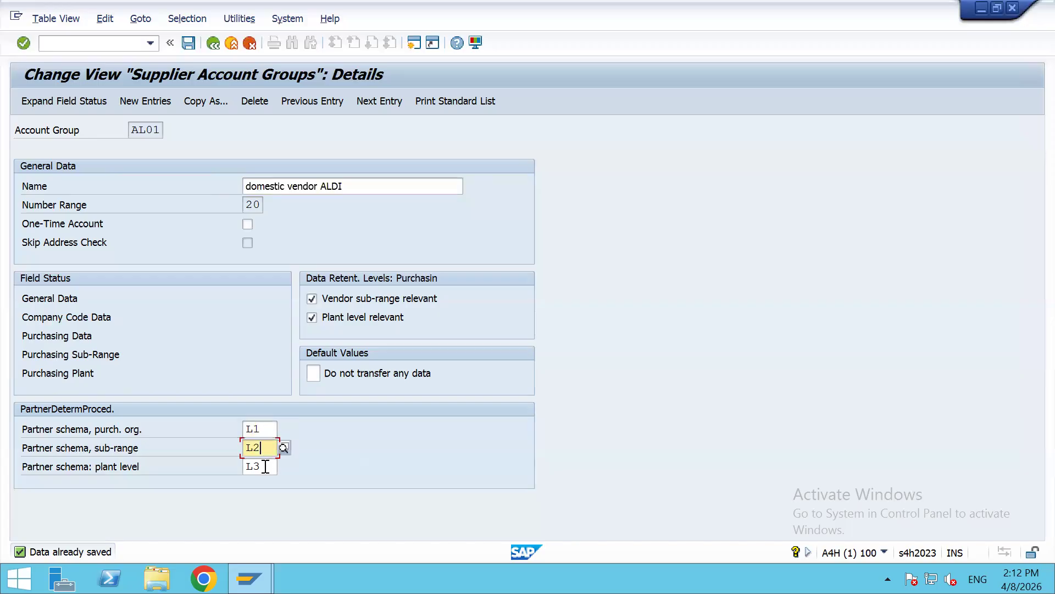
left_click(264, 466)
left_click(266, 448)
left_click(270, 429)
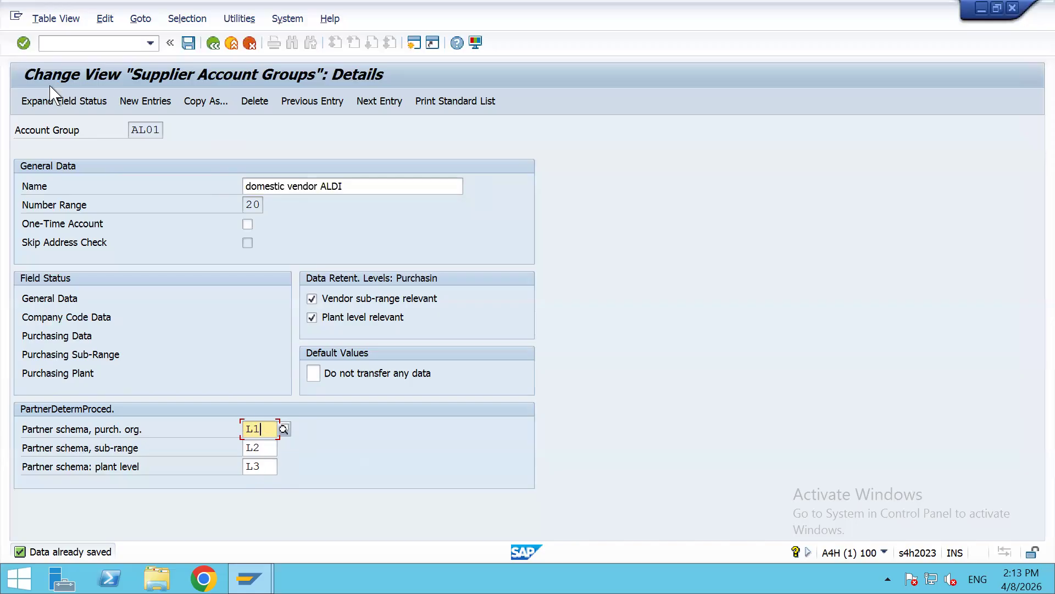
left_click(188, 44)
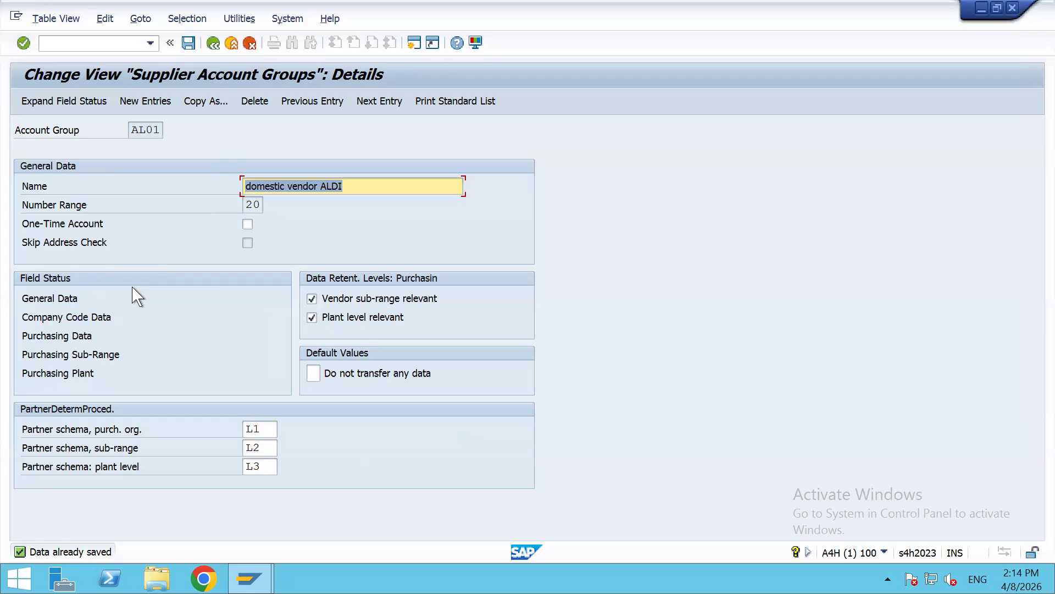
left_click(261, 429)
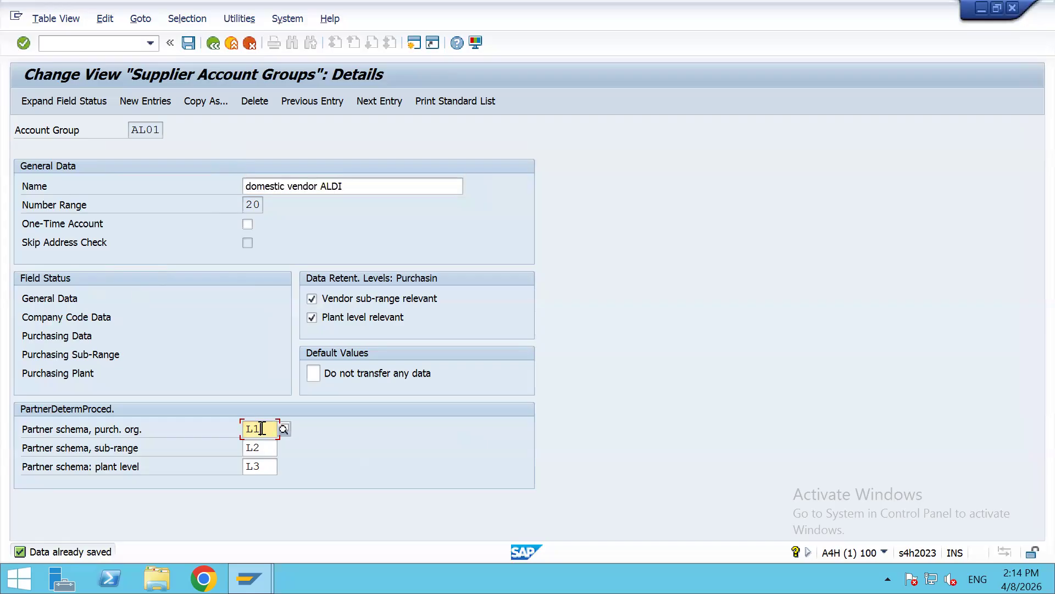
key("shift+Home")
left_click(265, 429)
left_click_drag(265, 430, 236, 430)
left_click(189, 43)
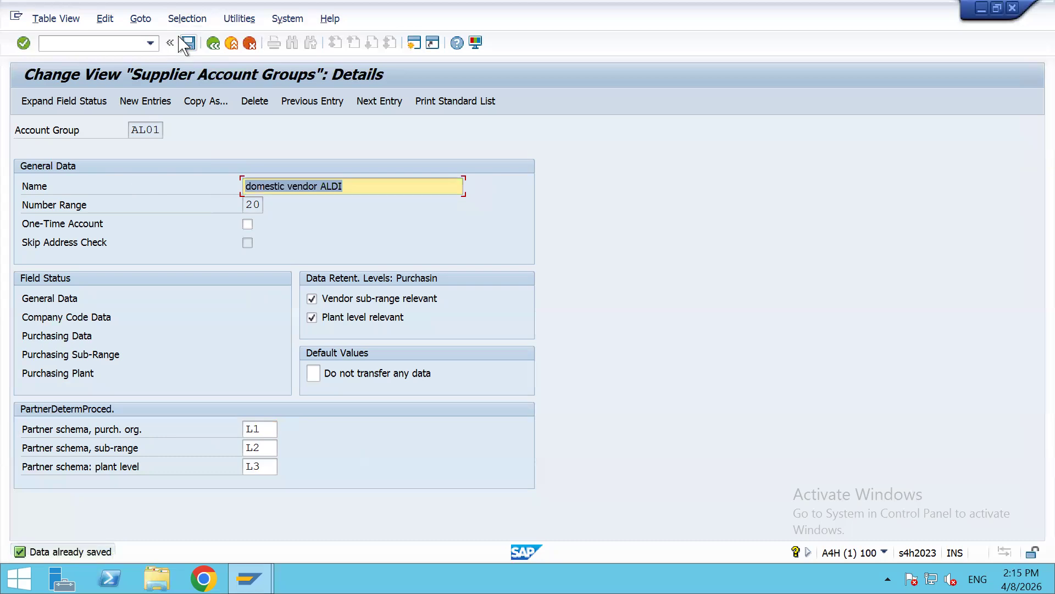
Step: Return to the Supplier Account Groups list, select AL01 'domestic vendor ALDI', and switch to Excel
left_click(212, 43)
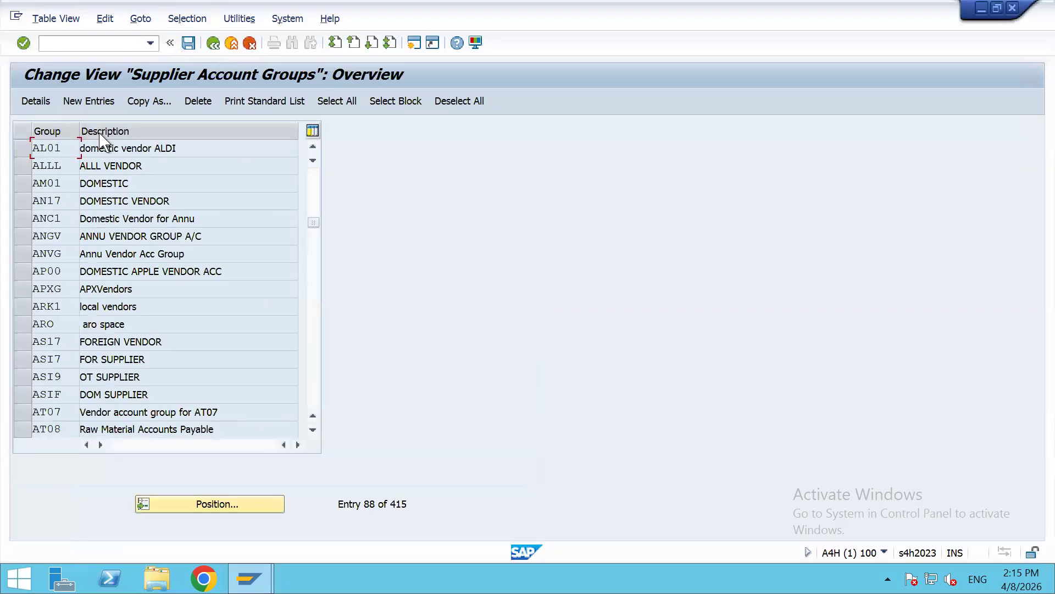
left_click_drag(69, 148, 15, 156)
key("Tab")
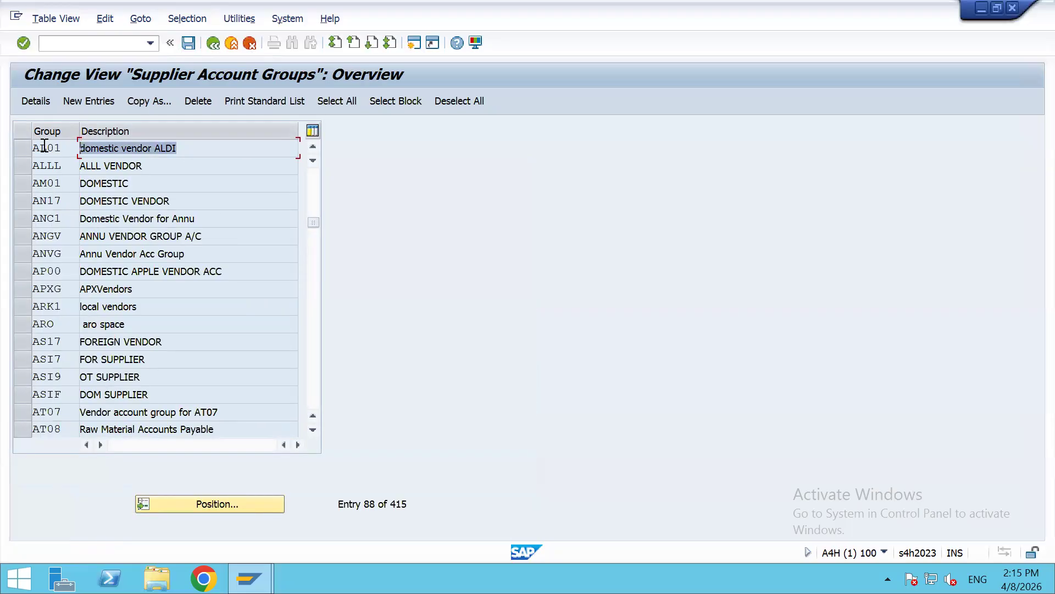
left_click_drag(67, 149, 11, 153)
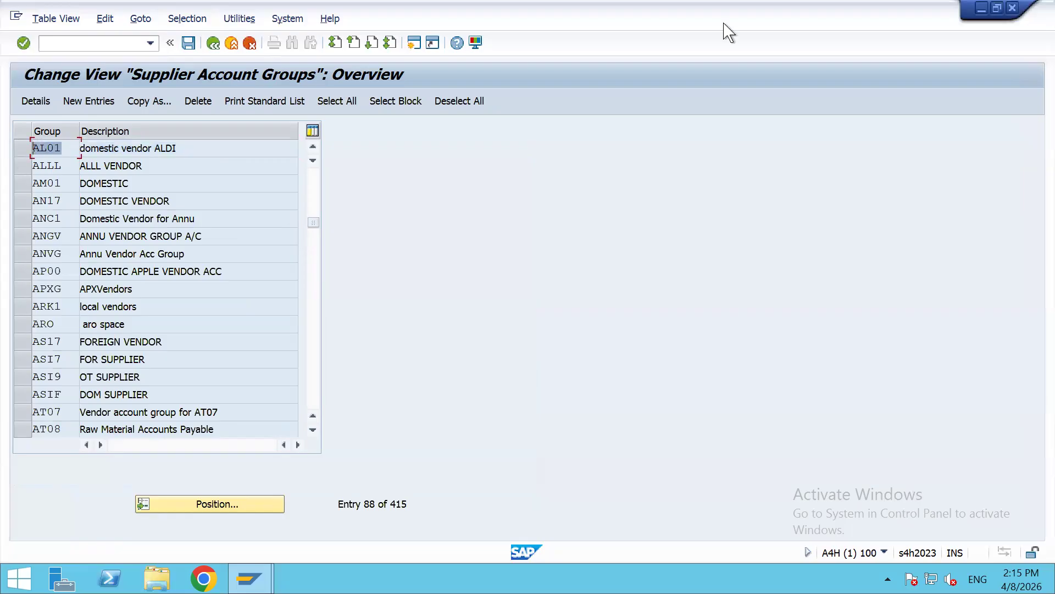
left_click(697, 12)
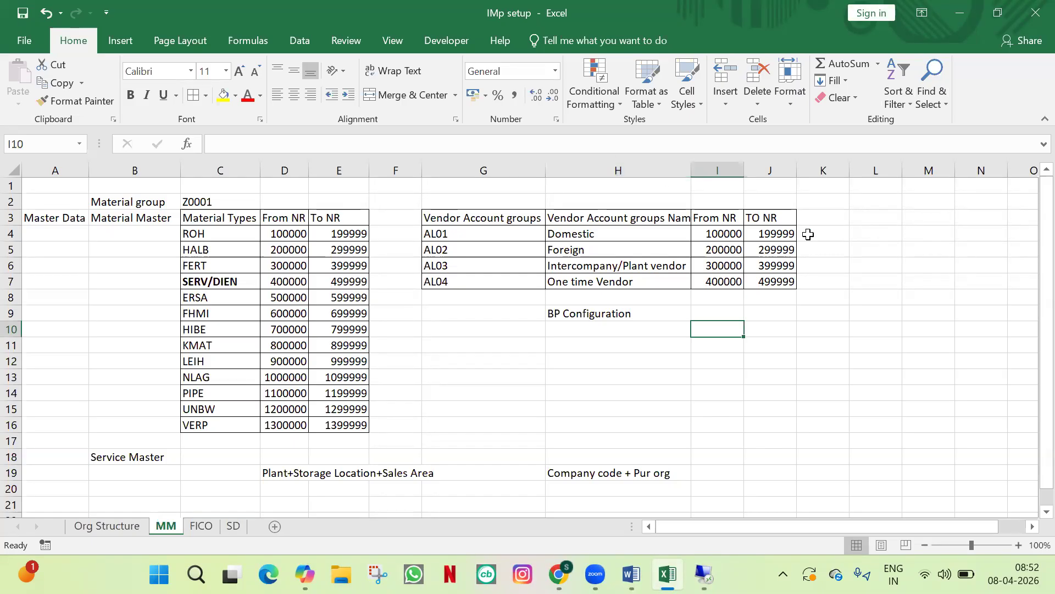
Step: Enter steps 1 and 2 in L4:M5: Vendor Account group and Business partner group
scroll(549, 372, "down", 1)
scroll(567, 356, "down", 1)
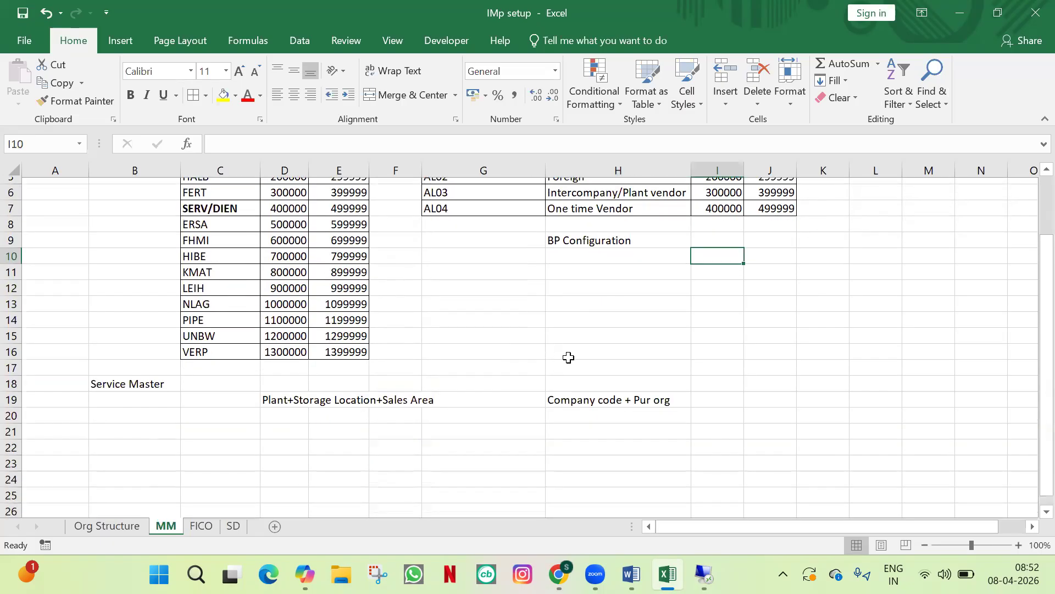
scroll(608, 331, "up", 2)
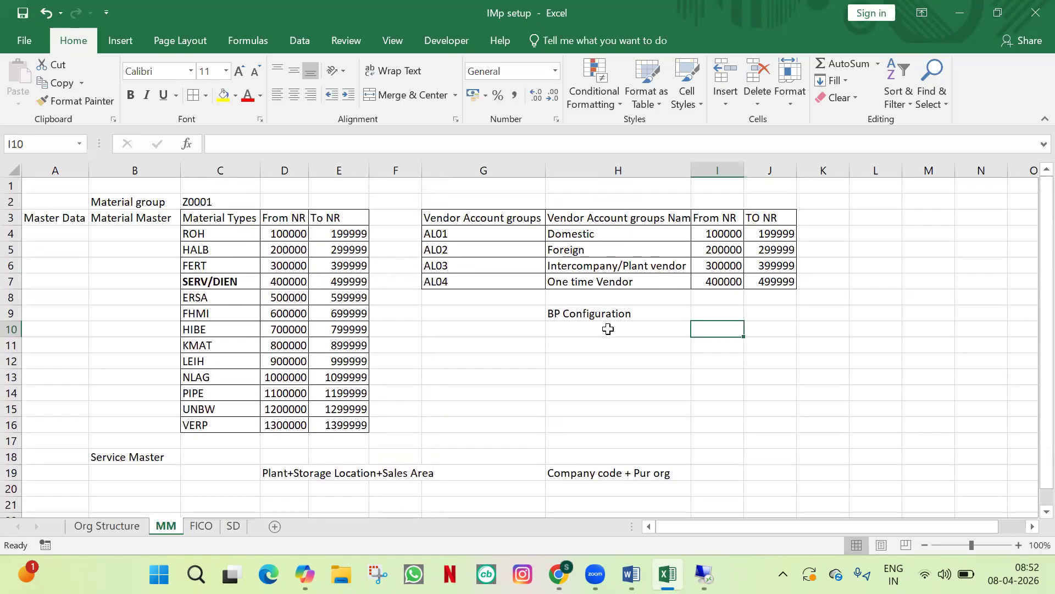
scroll(608, 330, "down", 1)
scroll(785, 338, "up", 1)
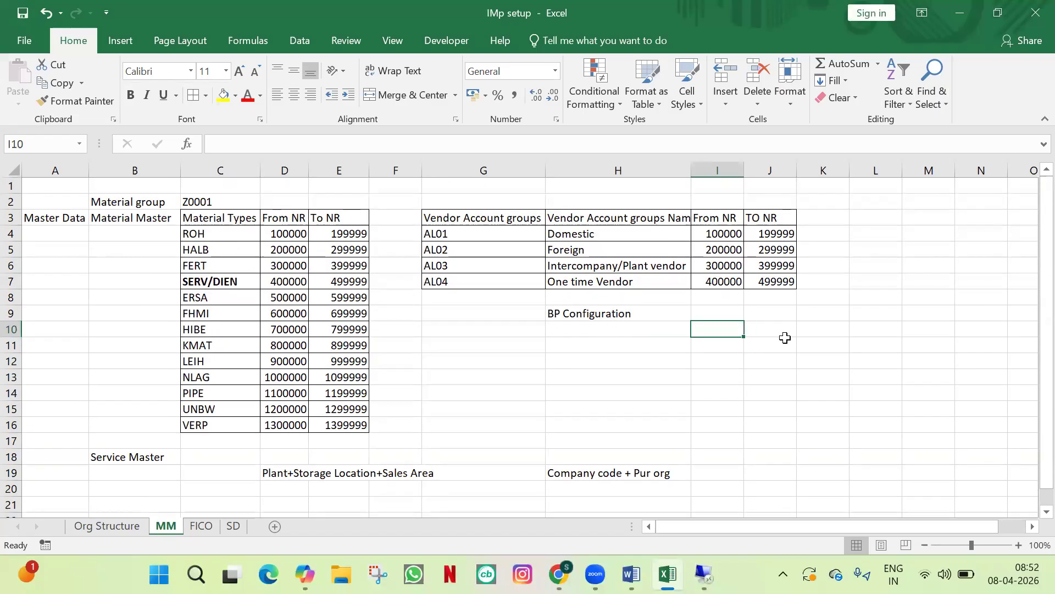
left_click(880, 233)
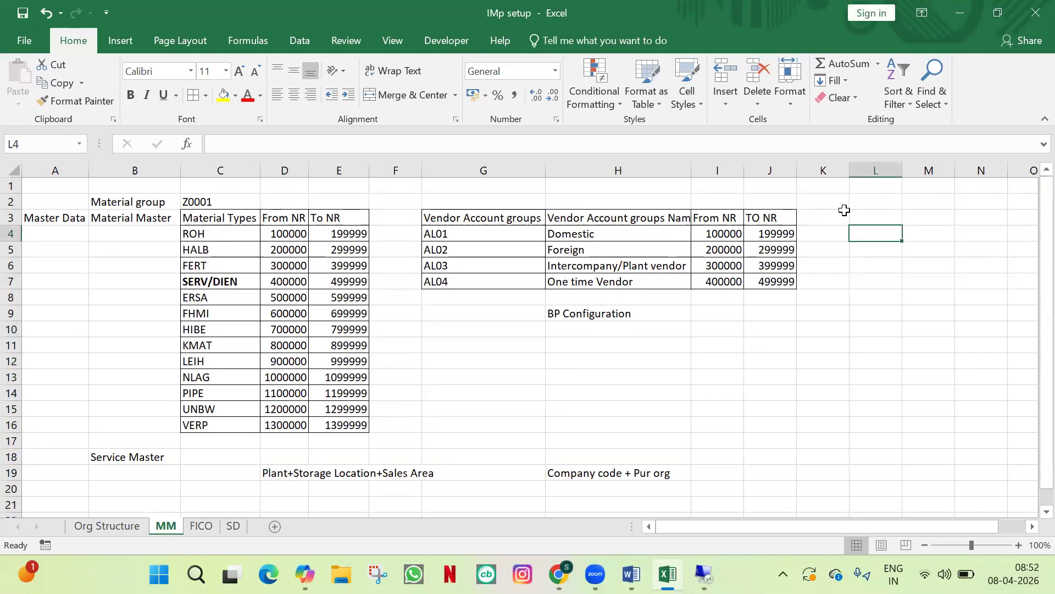
type("1")
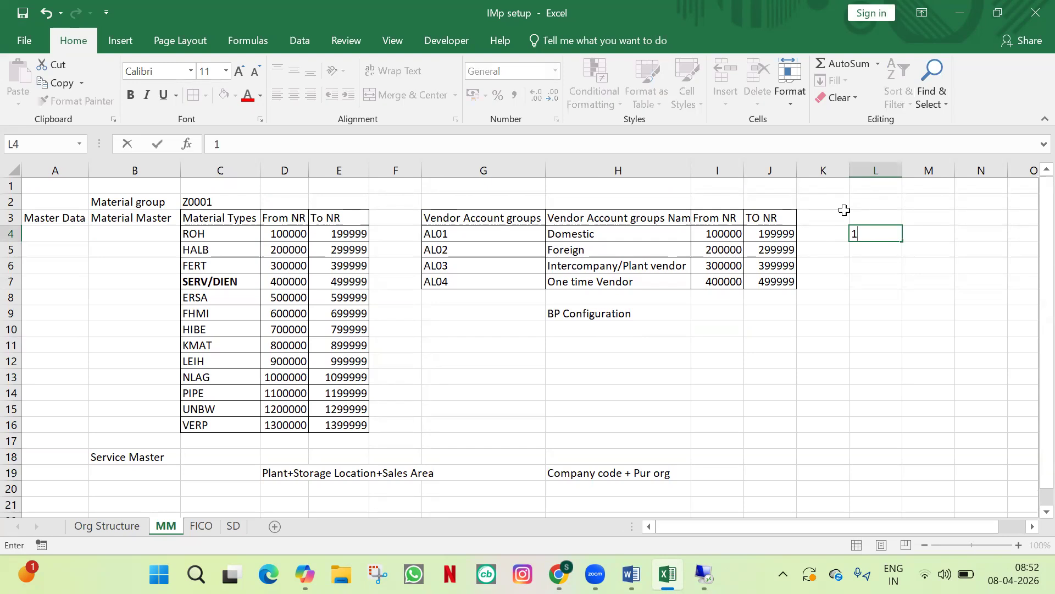
key("Return")
type("2")
key("Up")
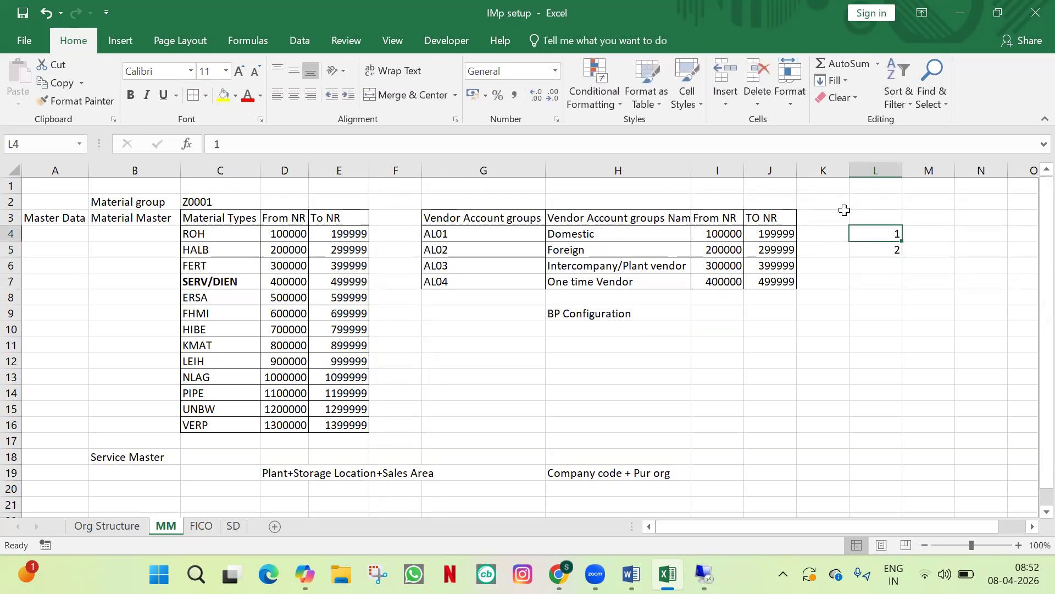
key("Right")
type("Vendor Account gro")
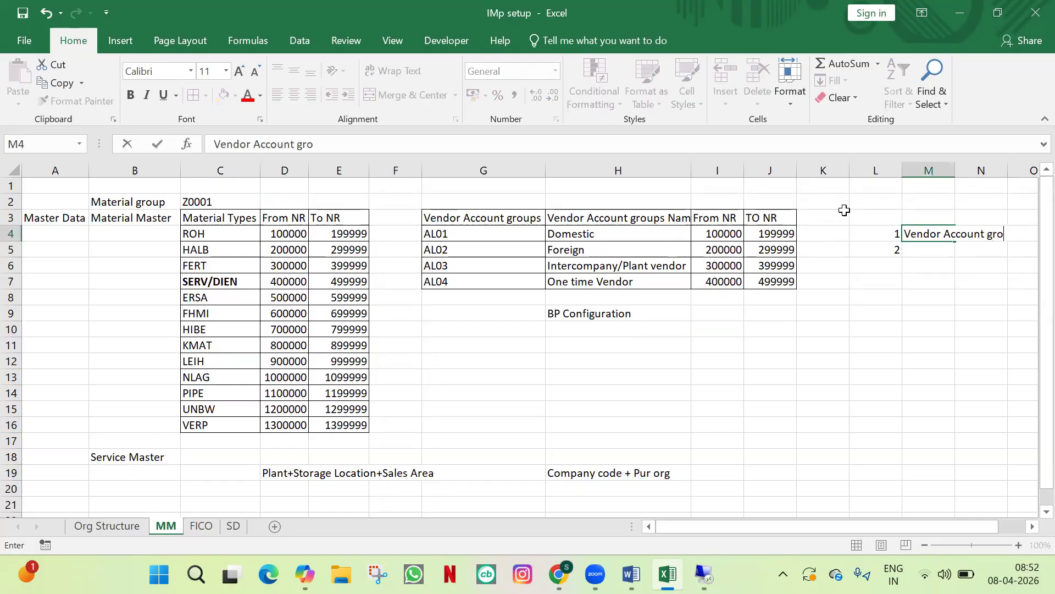
type("up")
key("Return")
key("Right")
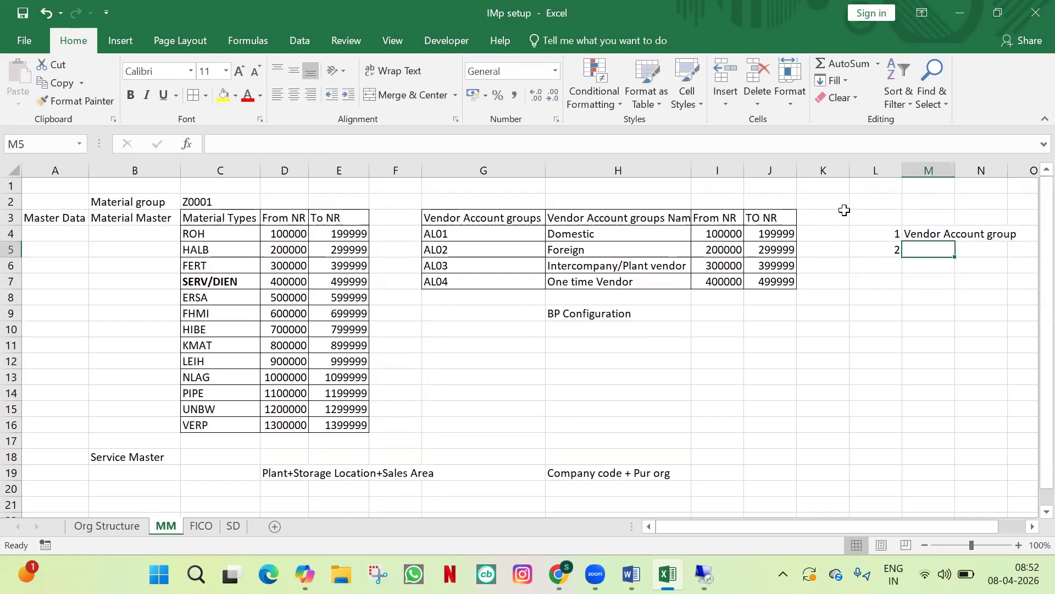
type("Business partner ")
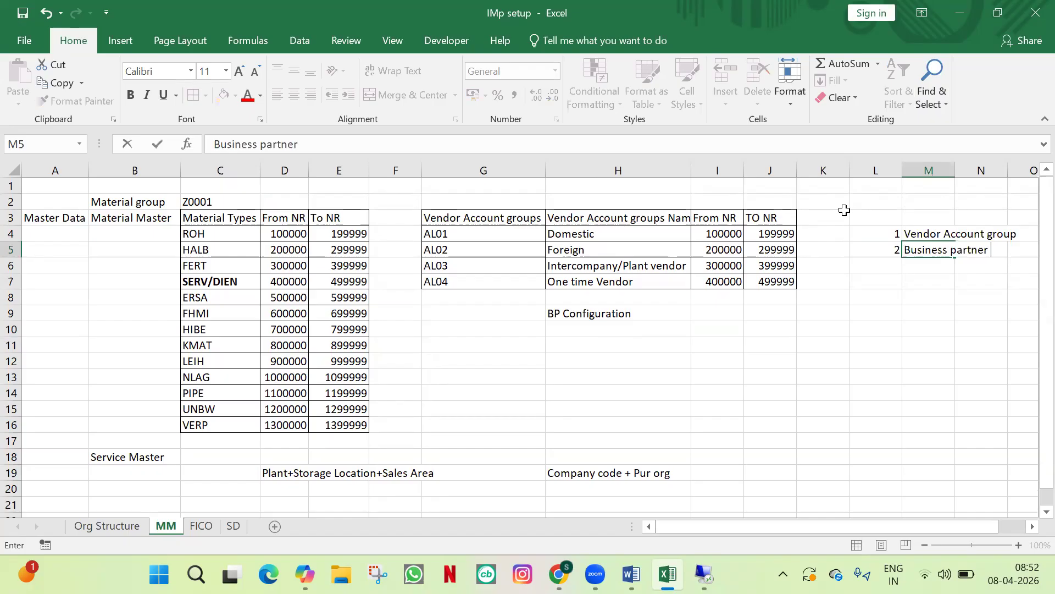
type("group")
key("Return")
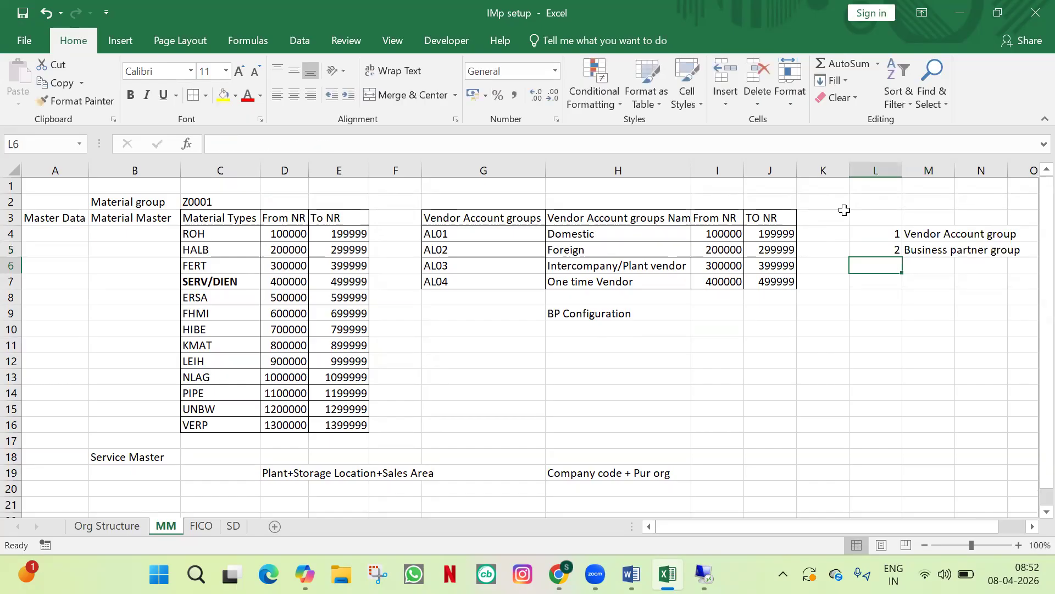
Step: Add numbered steps 3–5: Vendor NR, BP NR and Synchronization
type("3")
key("Tab")
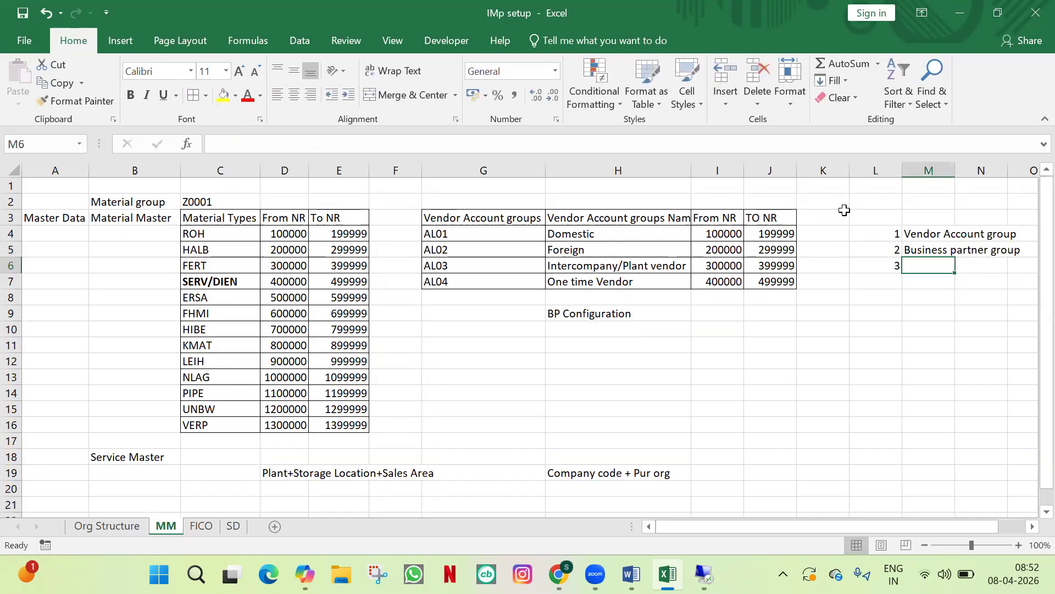
type("Vendor ")
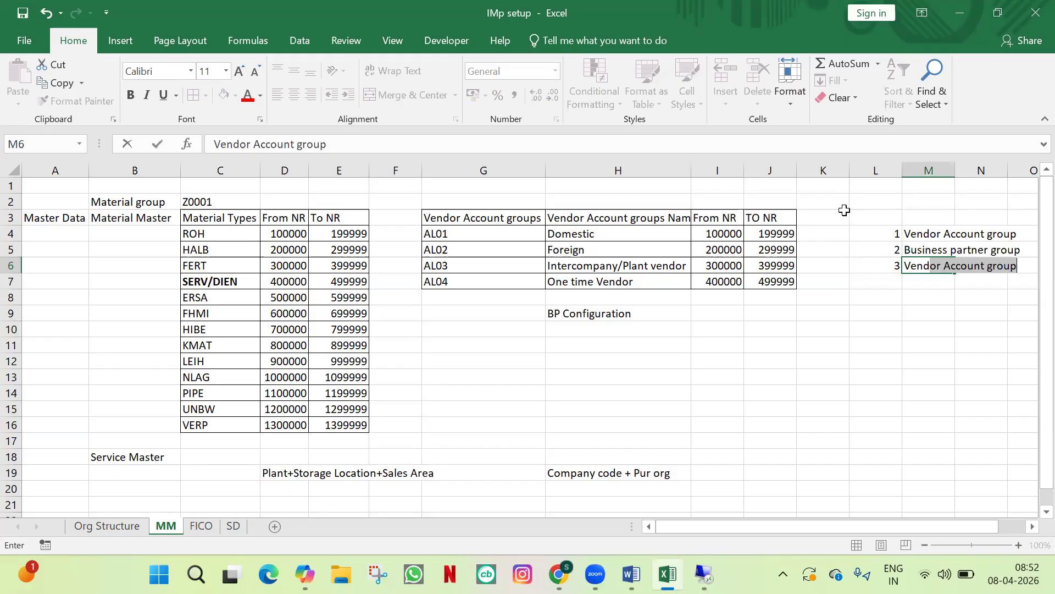
type("NR")
key("Return")
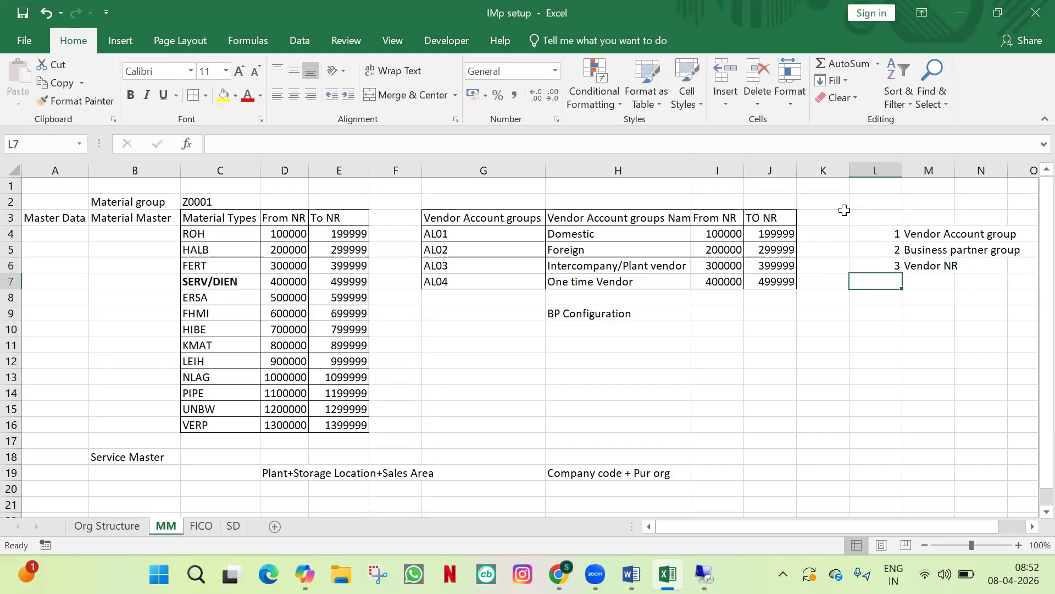
type("4")
key("Tab")
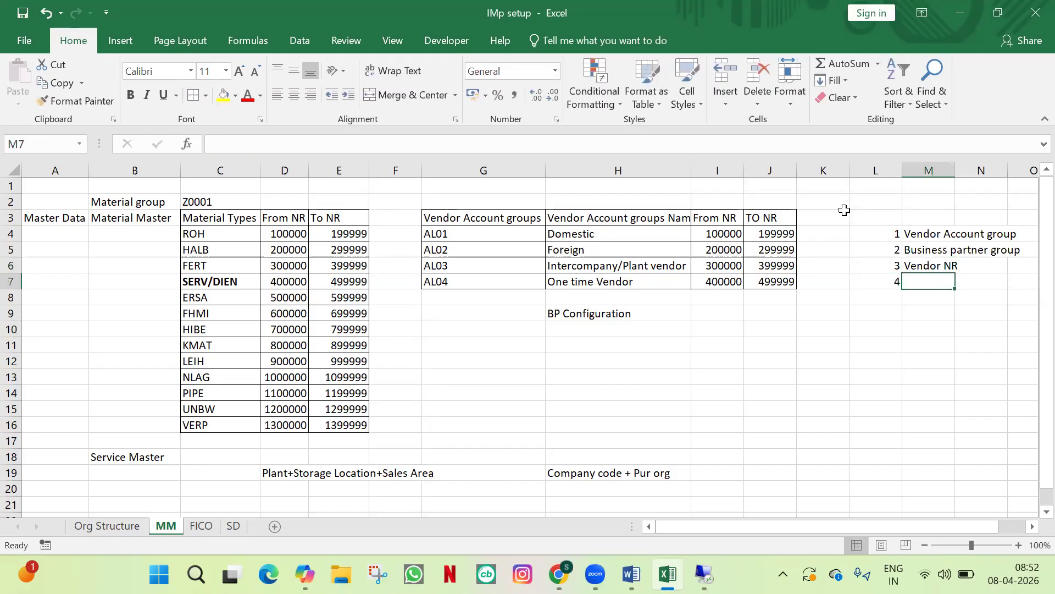
type("BP")
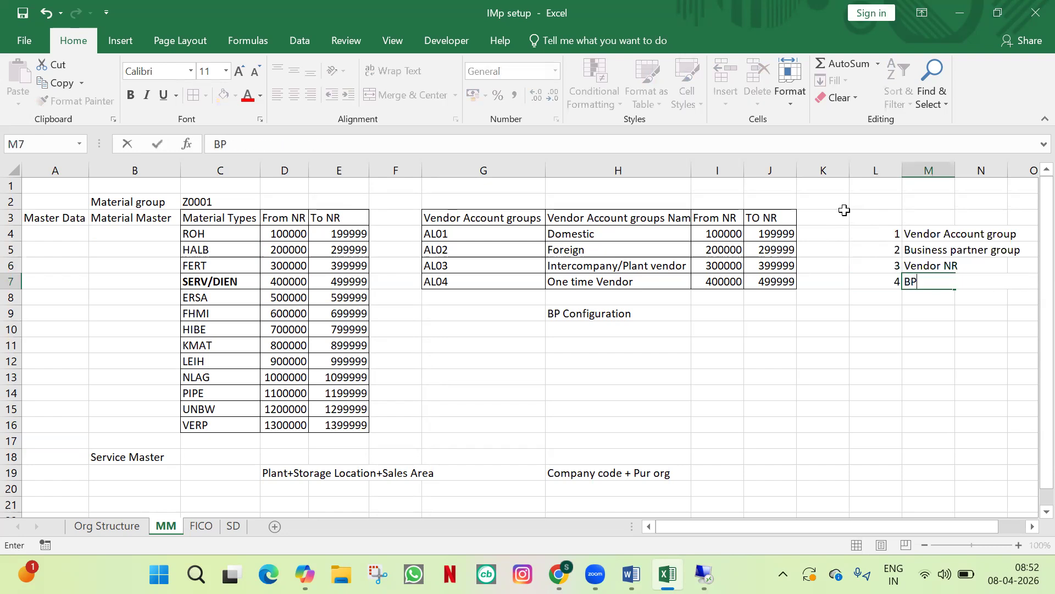
type(" NR")
key("Return")
type("5")
key("Tab")
type("Sy")
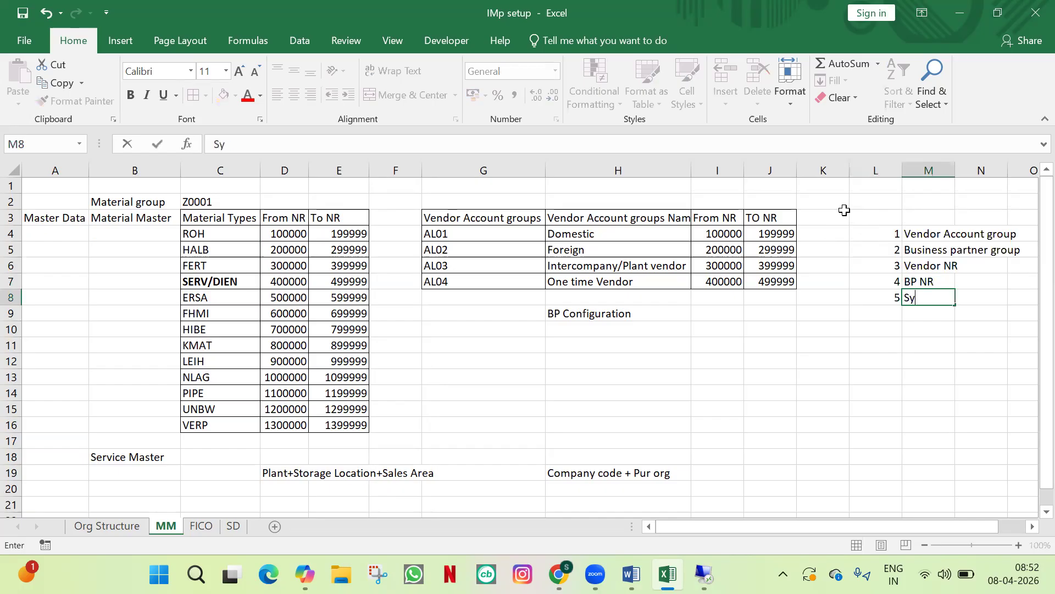
type("nchronization")
key("Tab")
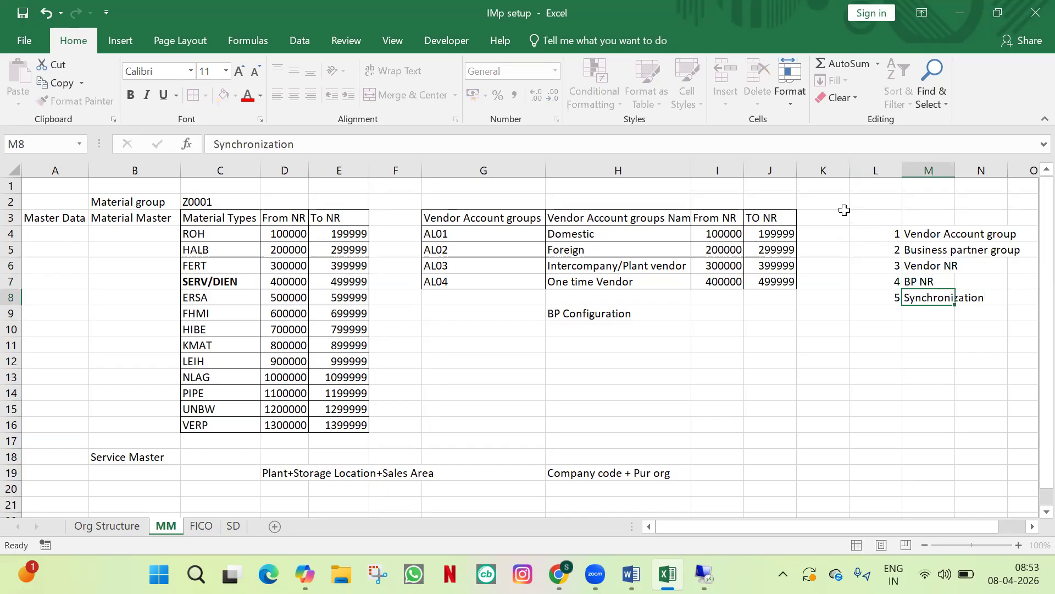
Step: Move the L4:M8 step list to I9:J13 under BP Configuration and autofit column J
left_click(656, 314)
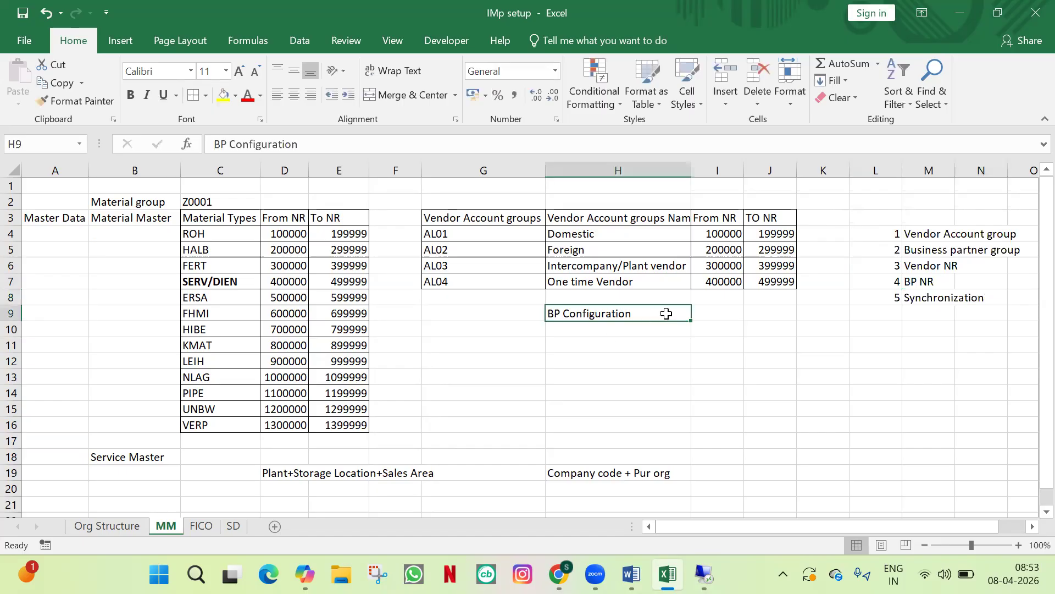
left_click_drag(890, 235, 951, 299)
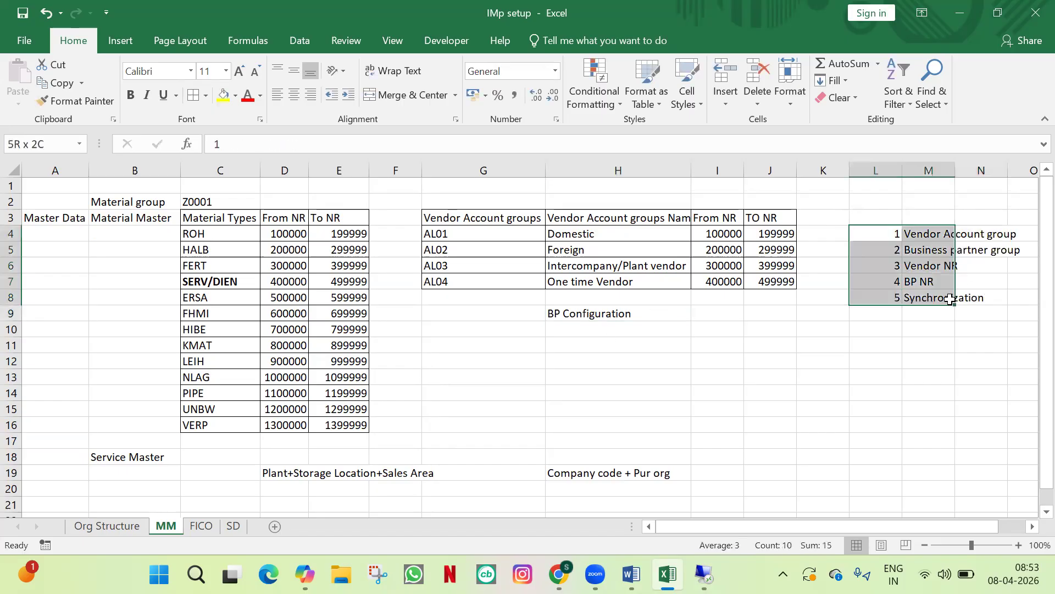
key("ctrl+c")
left_click(723, 316)
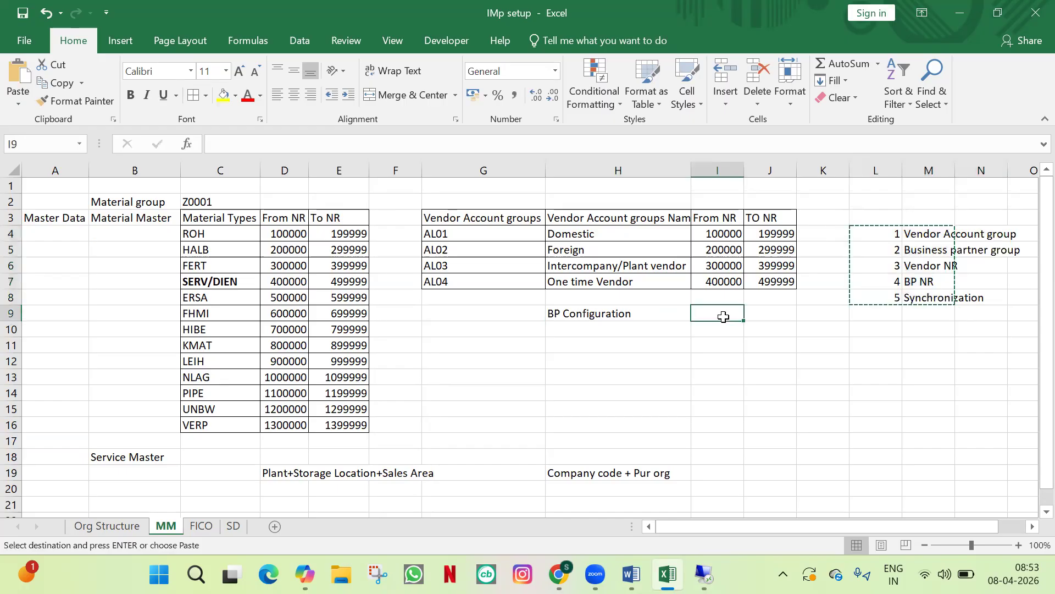
key("ctrl+v")
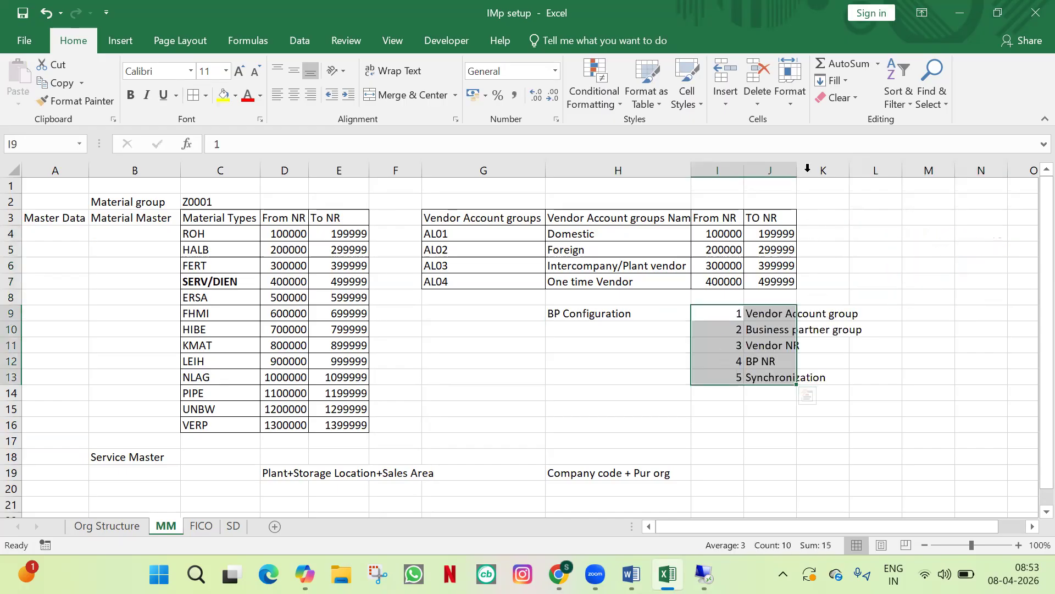
double_click(796, 169)
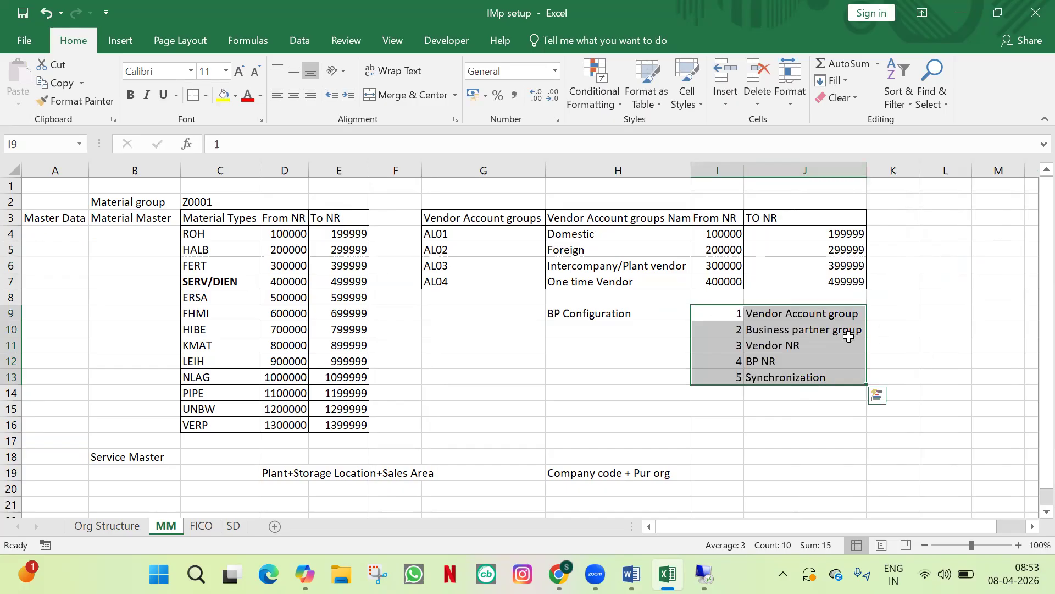
left_click(721, 310)
Step: Go over the five listed steps, then switch back to SAP's supplier account groups
left_click_drag(722, 310, 811, 313)
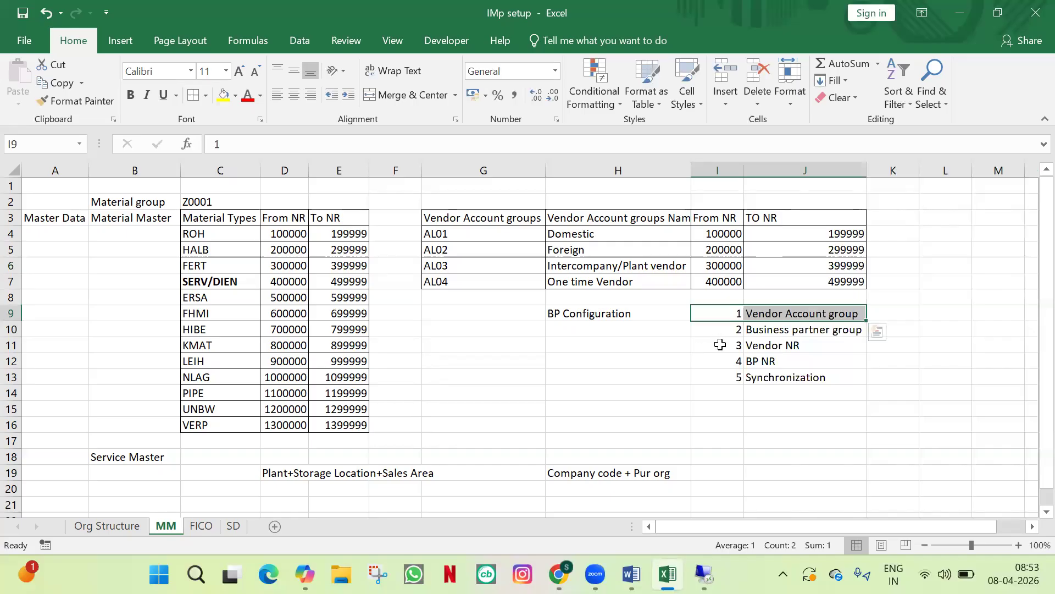
left_click_drag(720, 345, 826, 342)
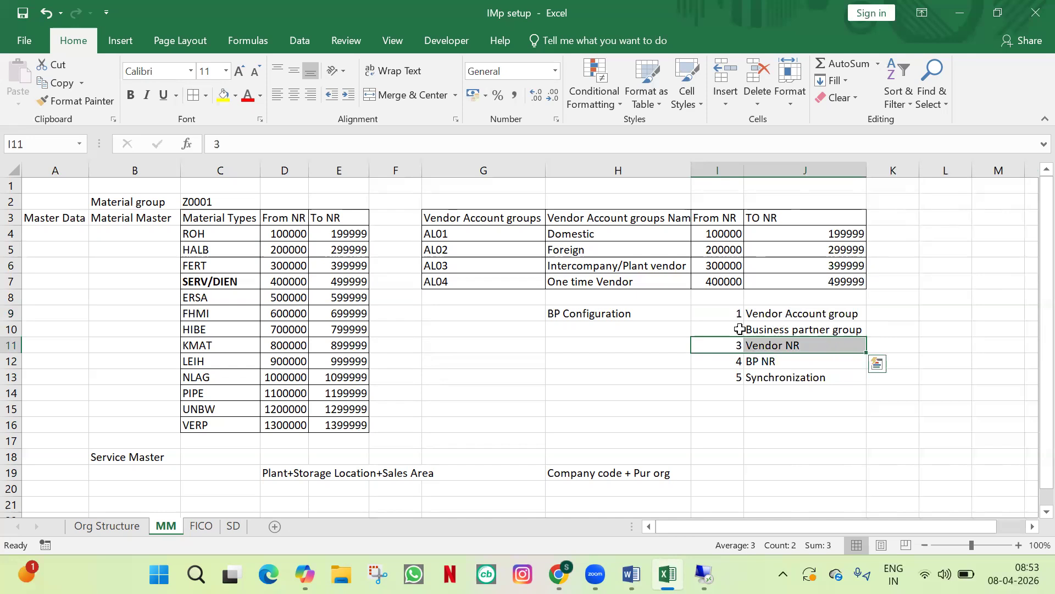
left_click(709, 331)
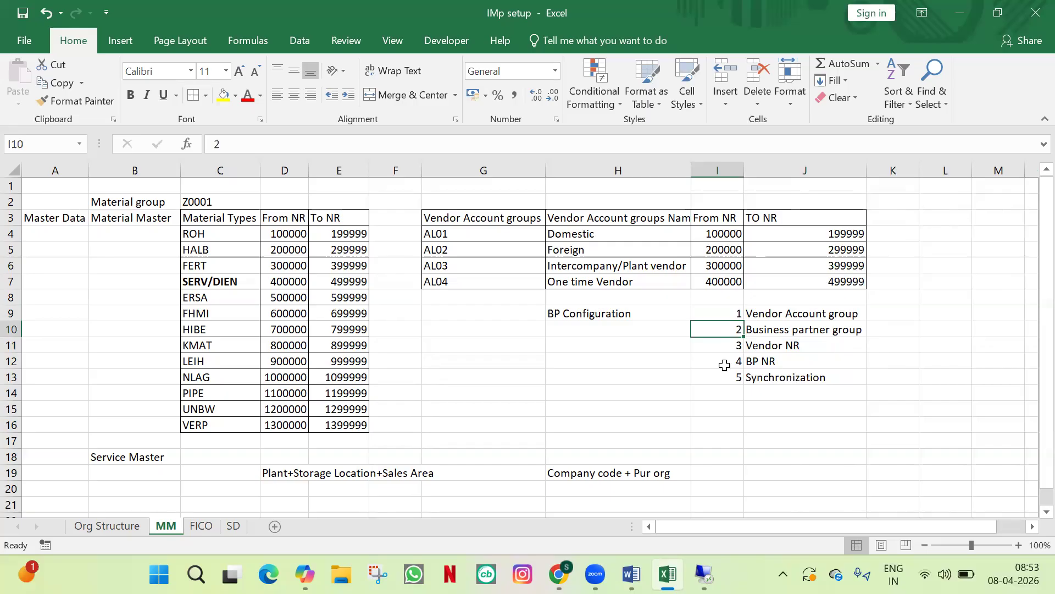
left_click(720, 364)
left_click(721, 382)
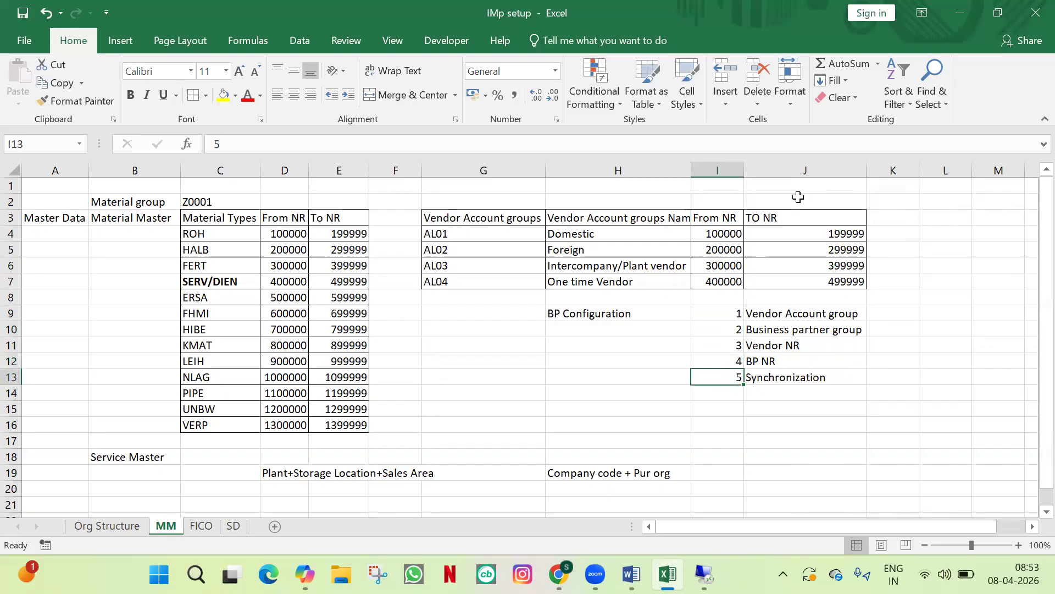
key("alt")
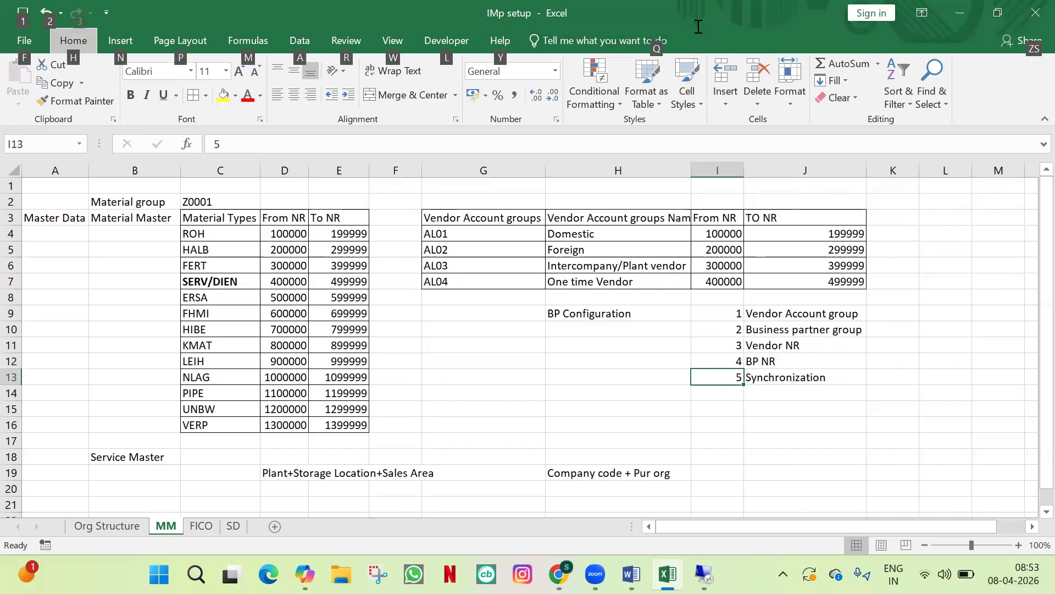
key("alt+Tab")
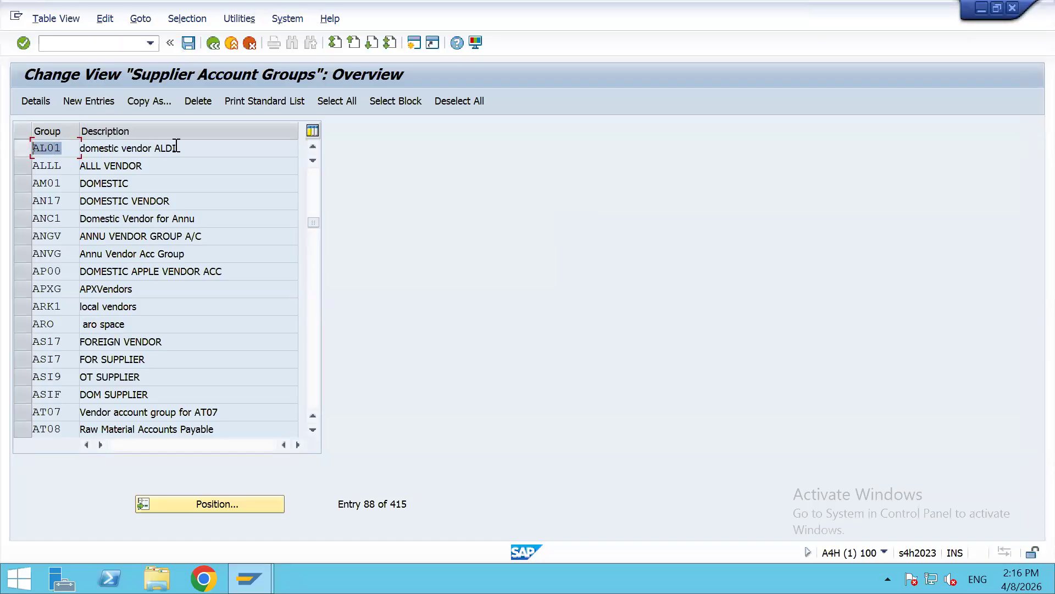
Step: From the IMG, run Define Number Ranges for Supplier Master Records and open KREDITOR intervals
left_click_drag(176, 146, 24, 146)
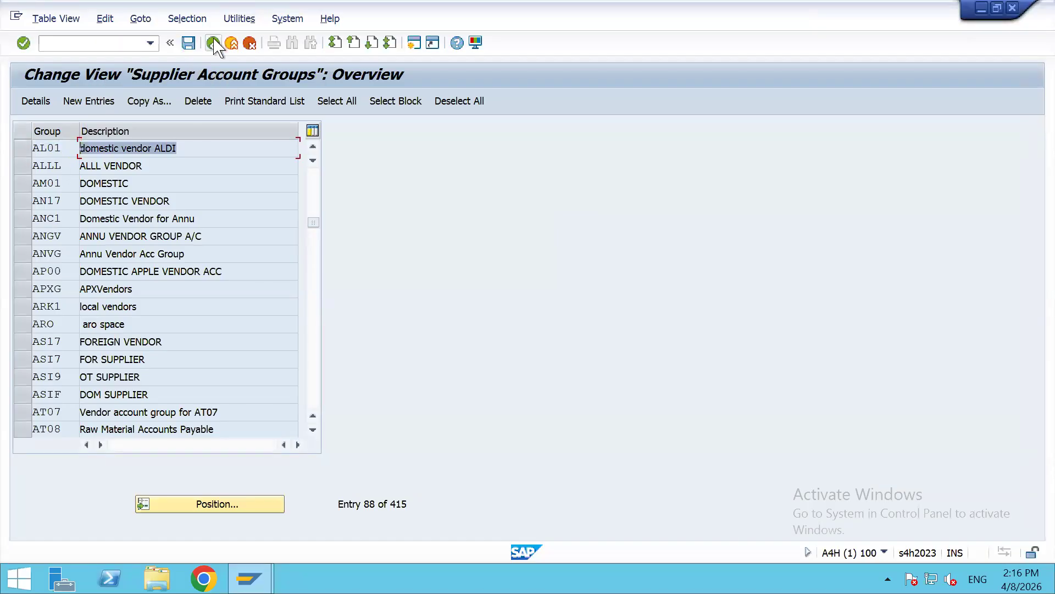
left_click(214, 43)
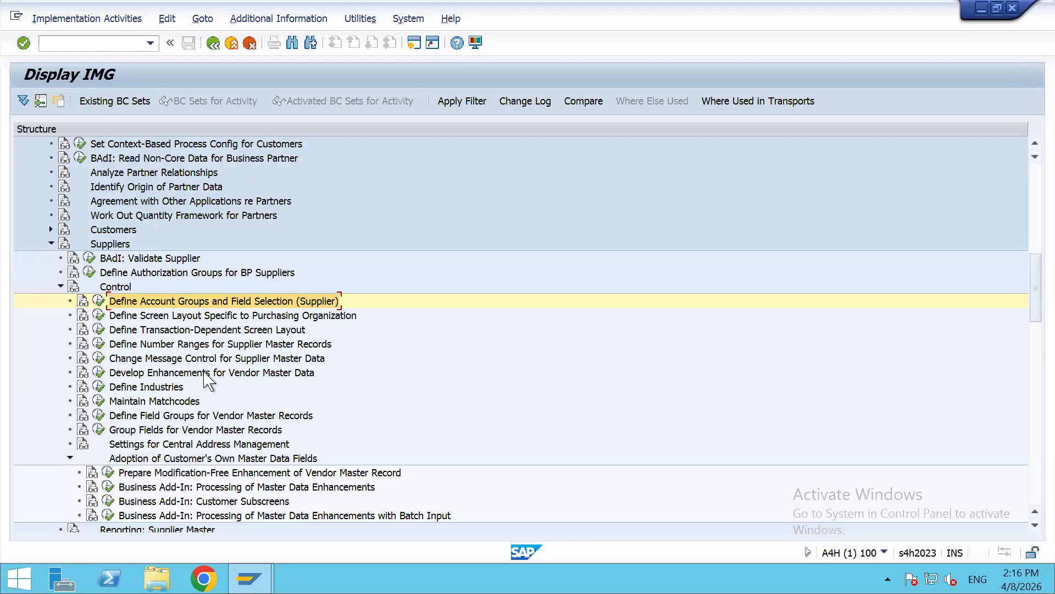
left_click(160, 344)
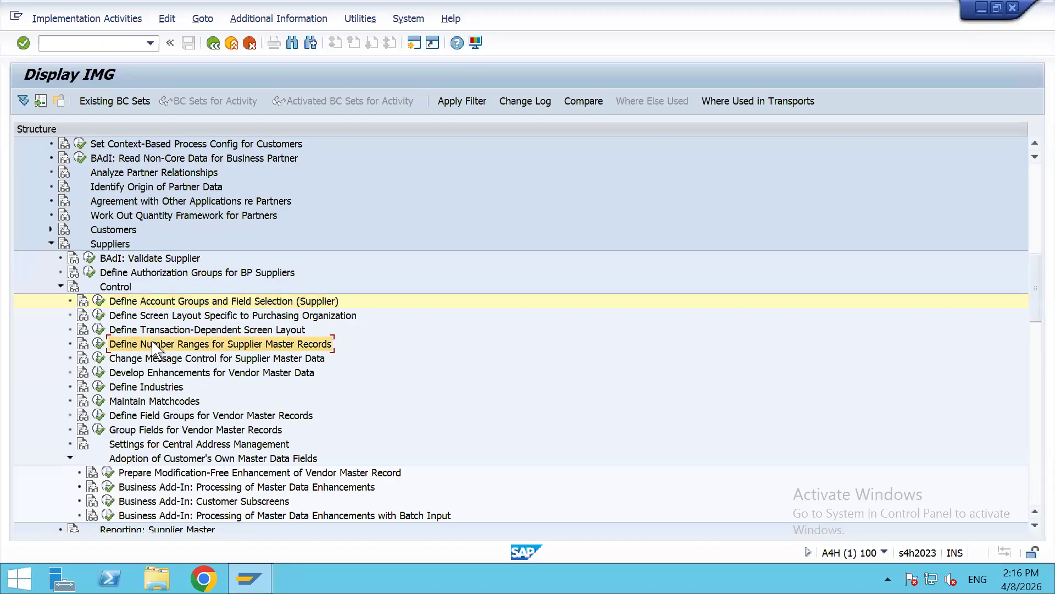
left_click(98, 345)
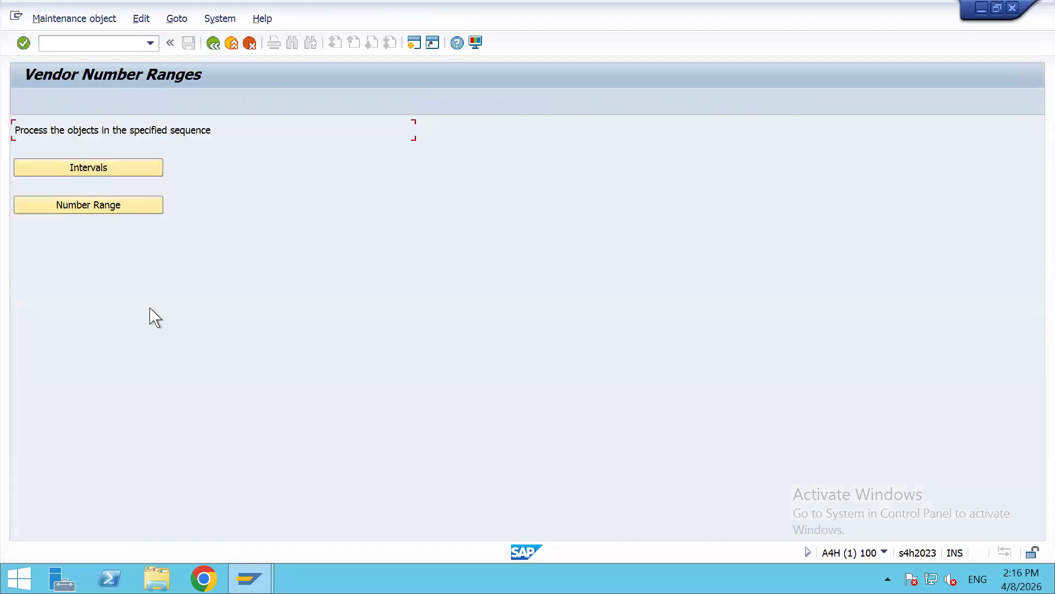
left_click(104, 167)
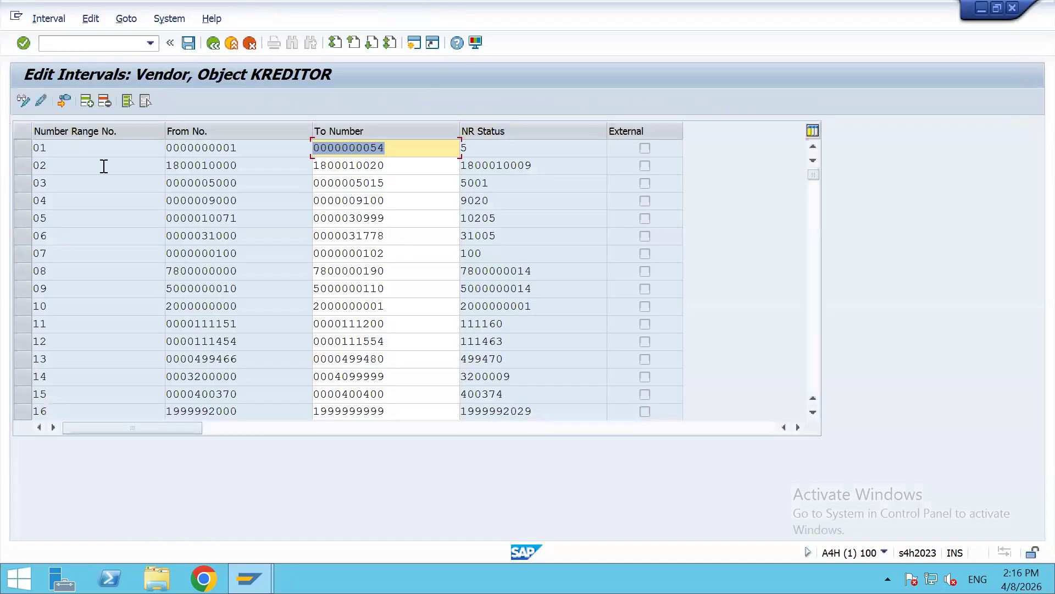
scroll(72, 298, "down", 1)
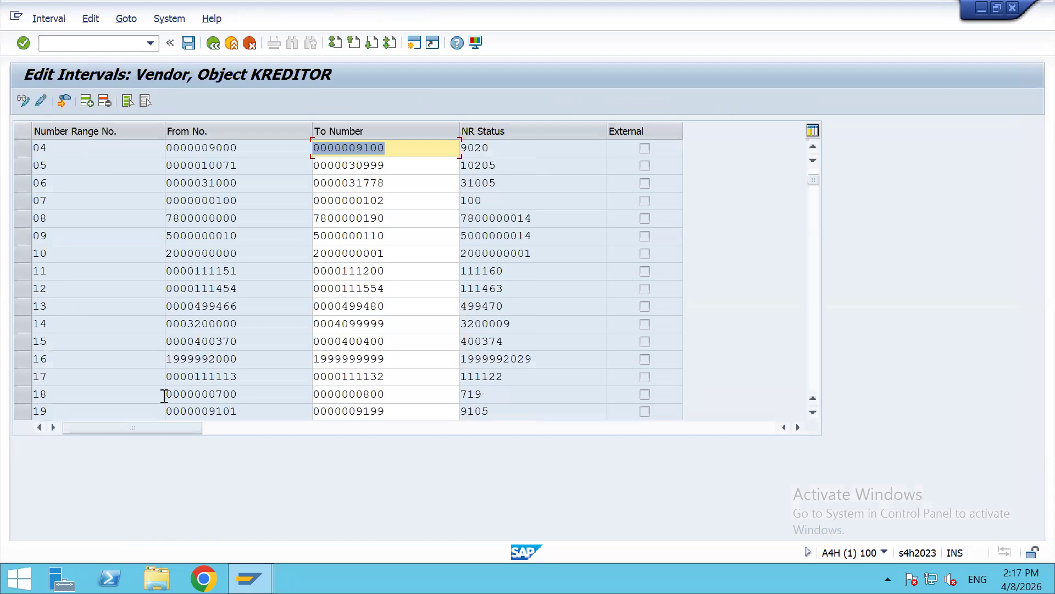
left_click_drag(814, 189, 812, 348)
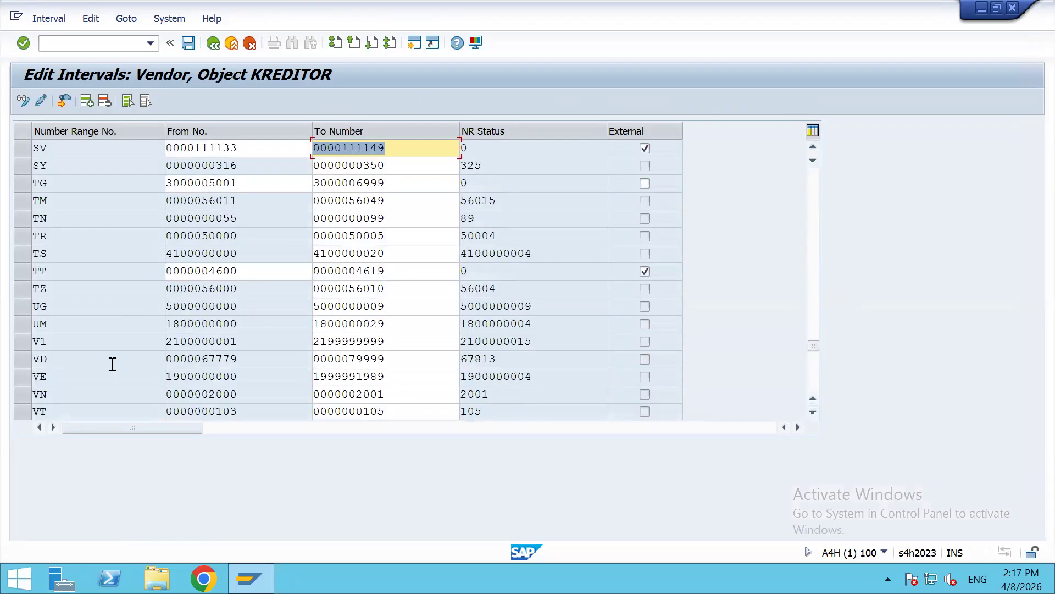
scroll(112, 364, "down", 2)
left_click_drag(25, 329, 43, 330)
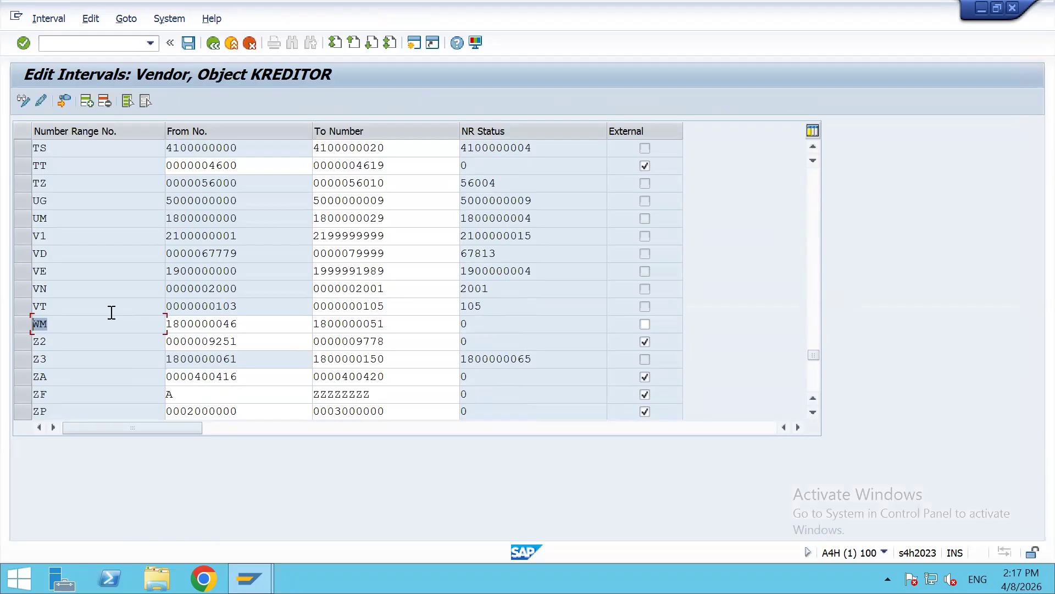
scroll(110, 312, "up", 6)
scroll(114, 296, "up", 10)
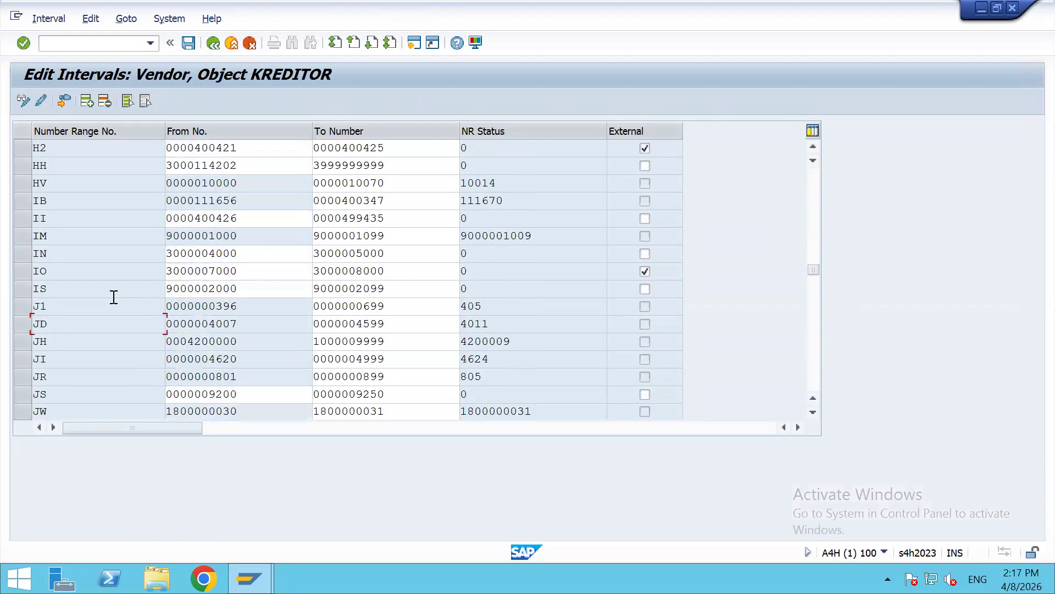
scroll(114, 296, "up", 5)
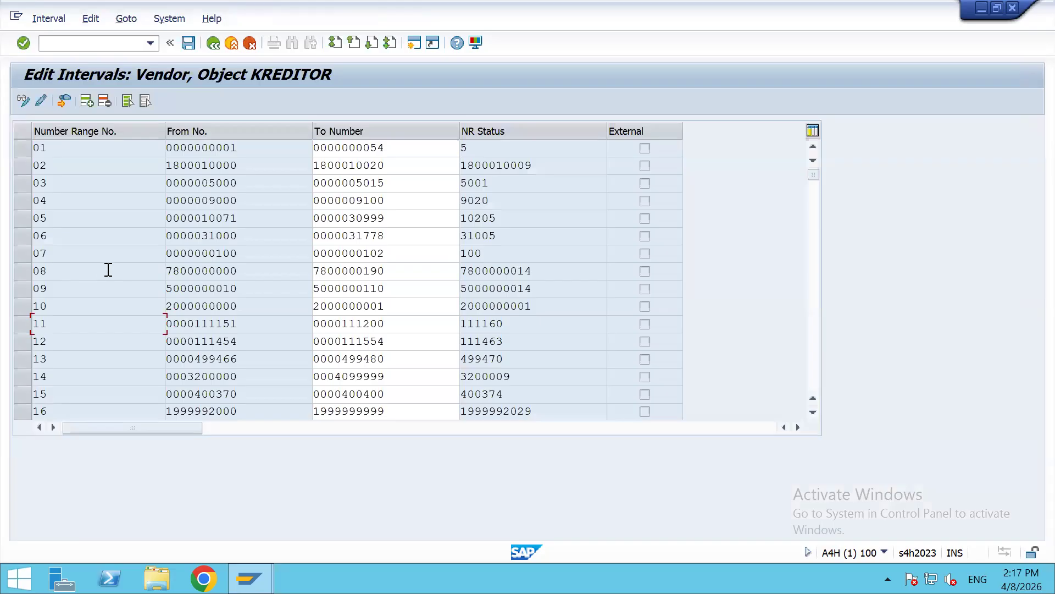
left_click_drag(178, 165, 147, 167)
left_click(173, 306)
scroll(207, 306, "down", 1)
left_click_drag(171, 360, 242, 358)
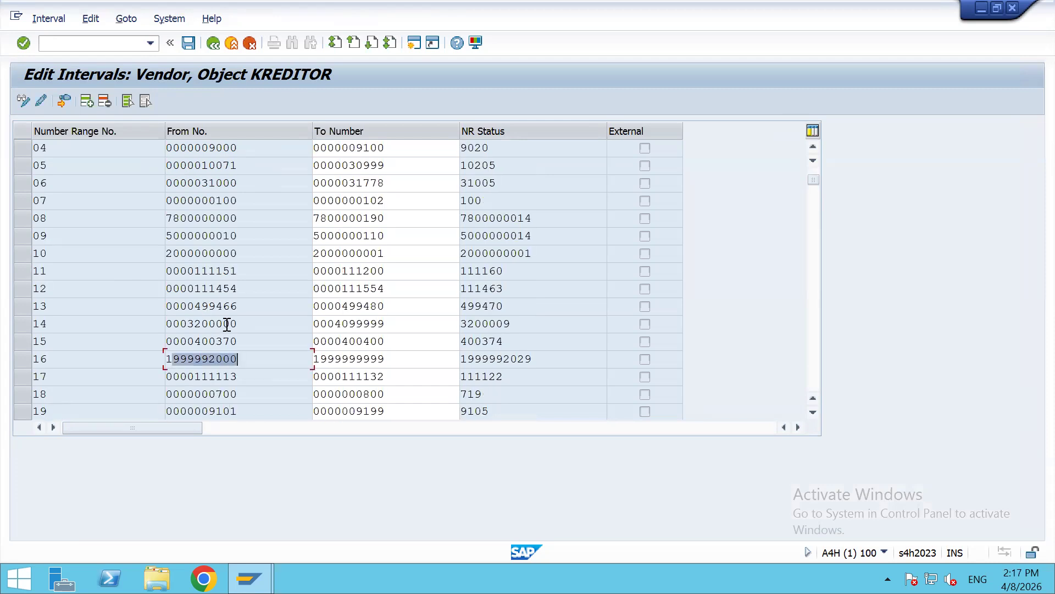
scroll(227, 323, "down", 3)
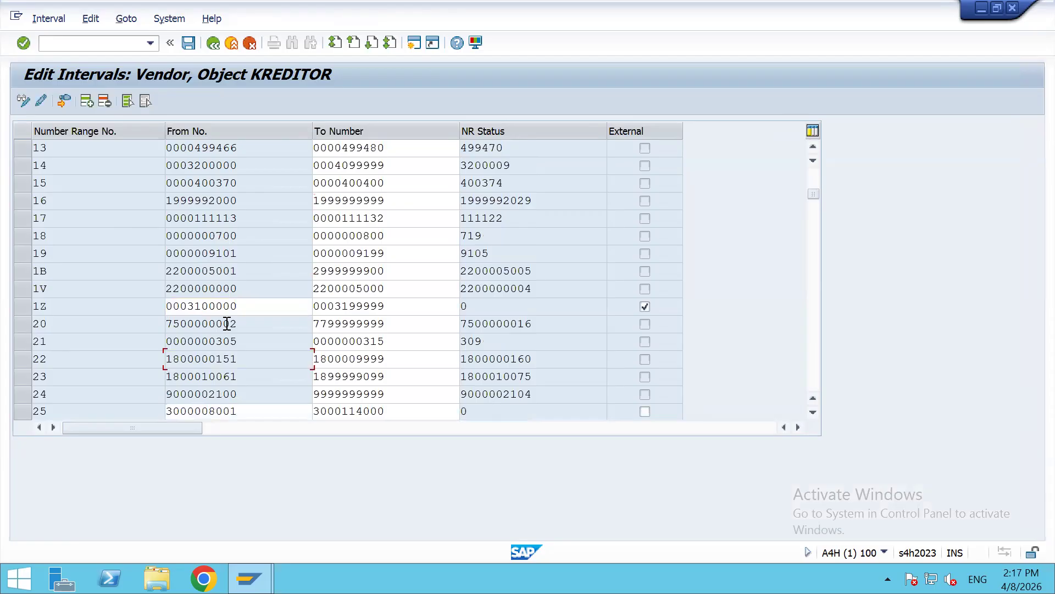
scroll(227, 323, "down", 2)
scroll(227, 324, "down", 2)
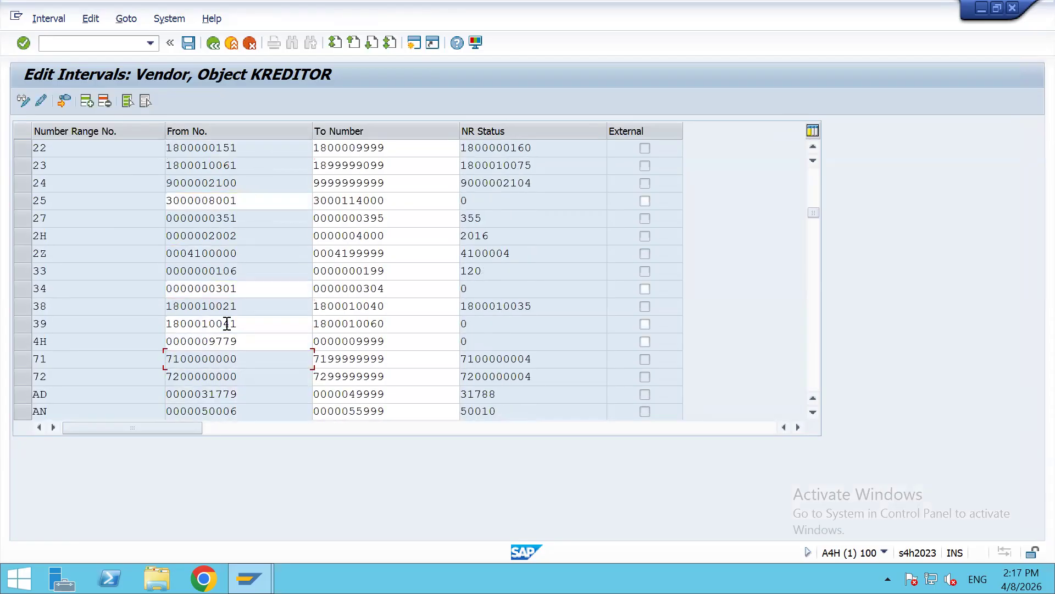
scroll(227, 323, "down", 4)
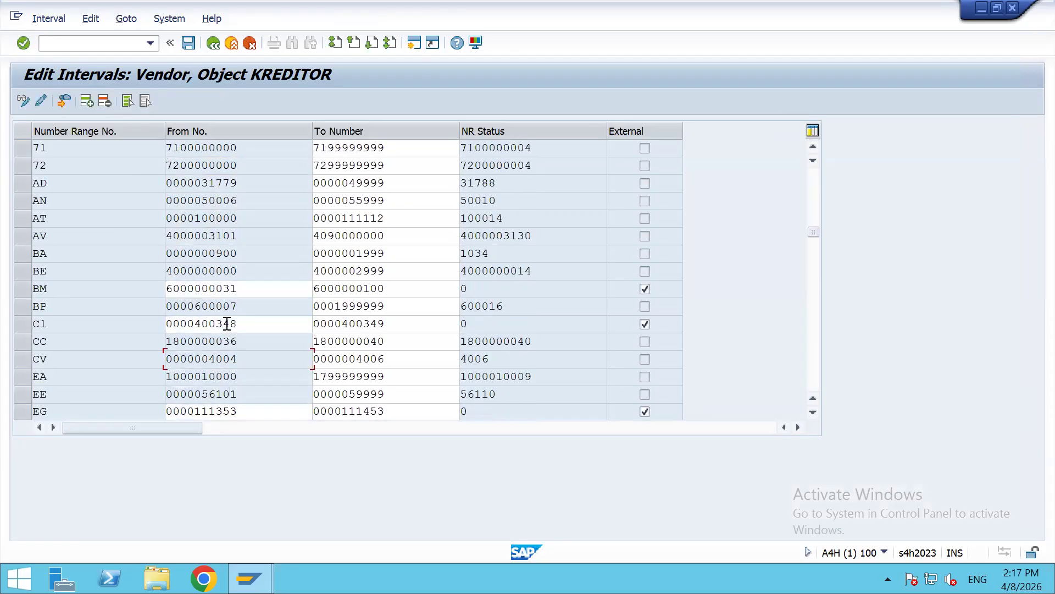
scroll(227, 323, "down", 1)
left_click(128, 318)
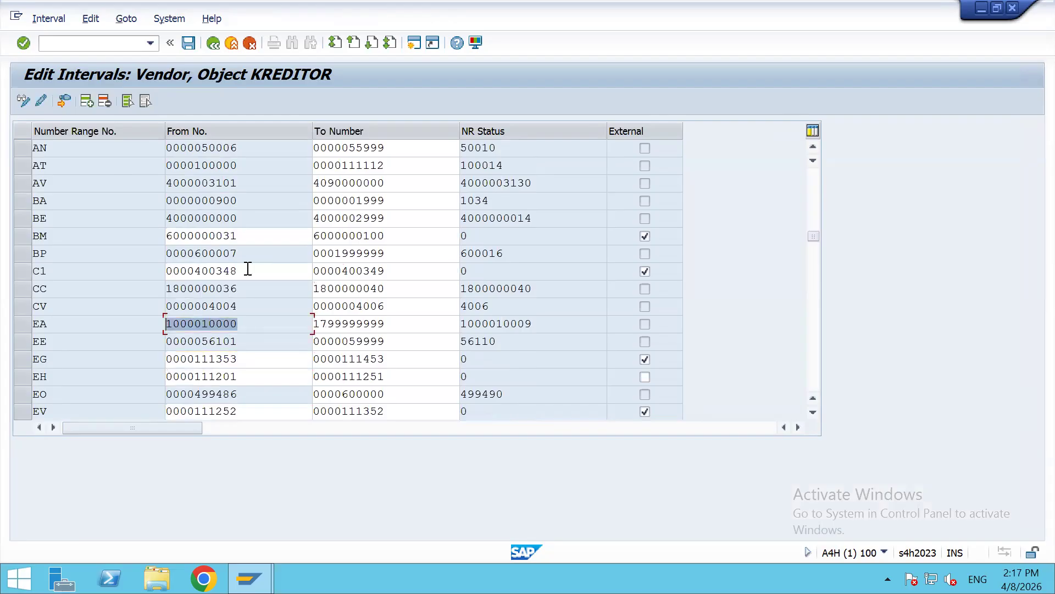
scroll(243, 264, "down", 2)
scroll(233, 259, "down", 2)
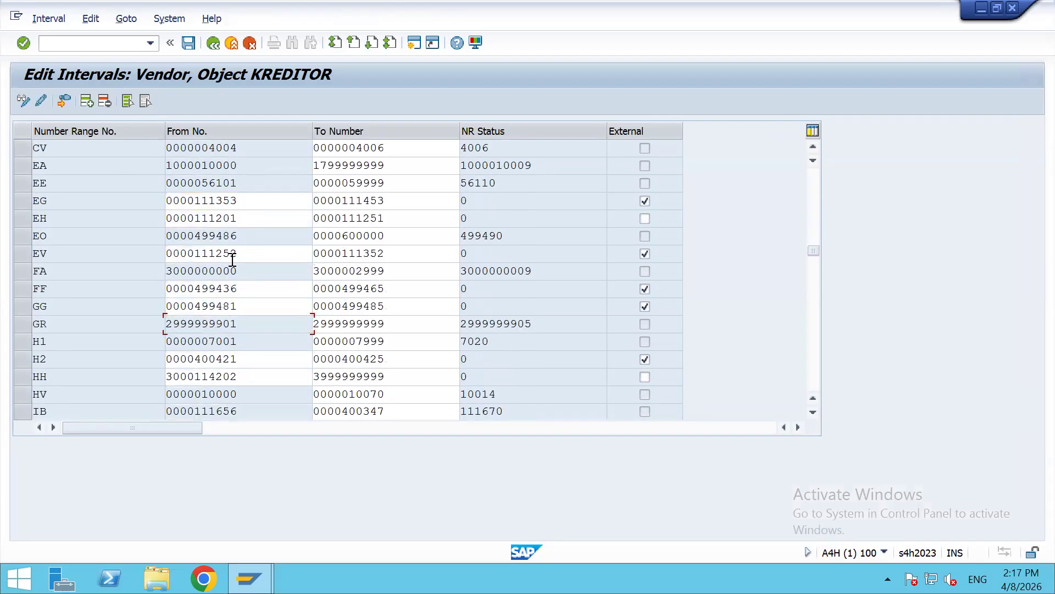
scroll(233, 259, "down", 1)
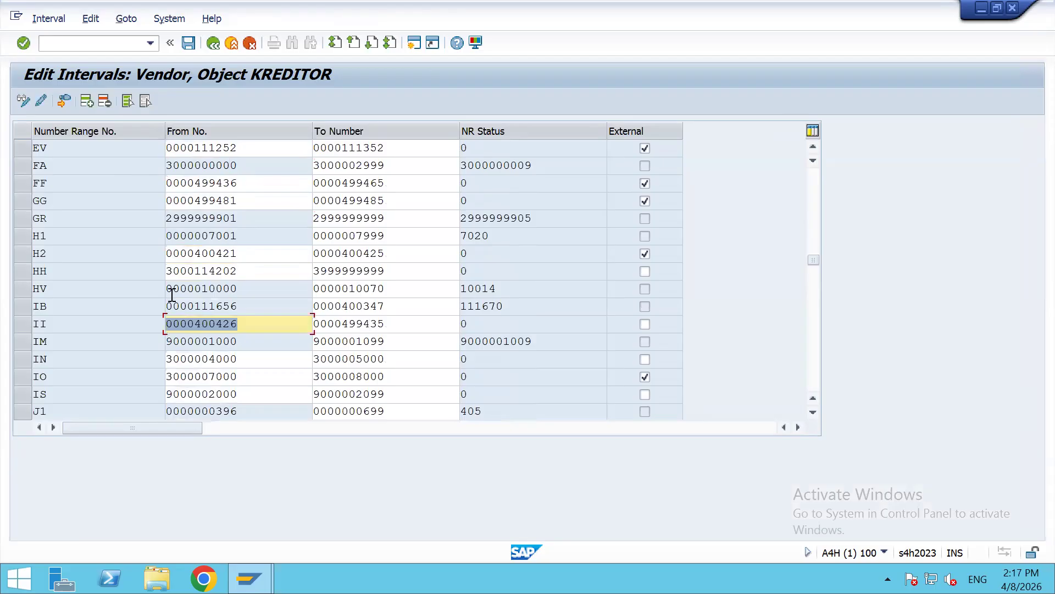
scroll(191, 352, "down", 5)
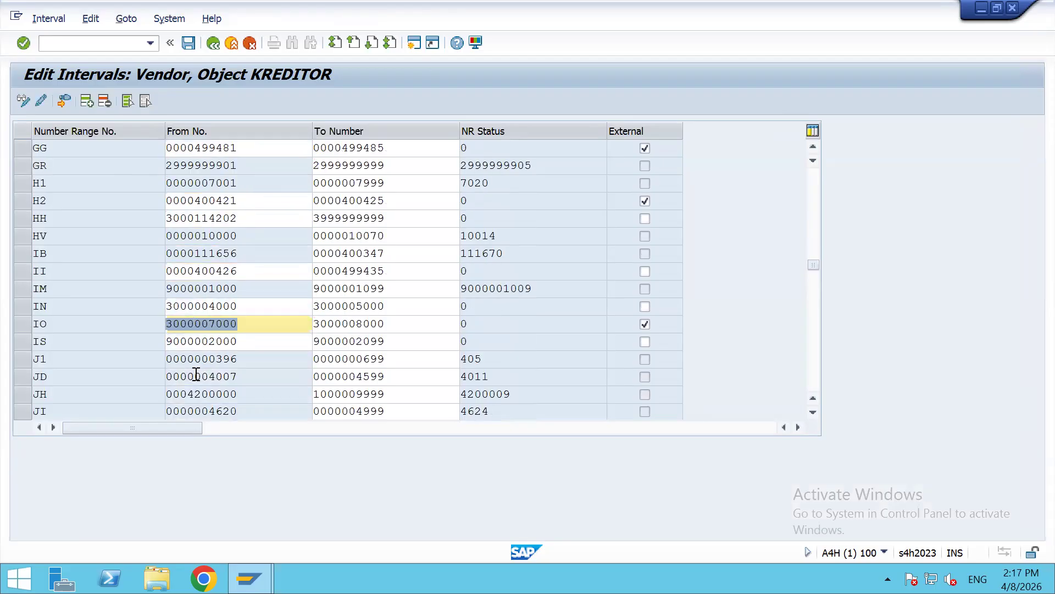
scroll(197, 375, "down", 5)
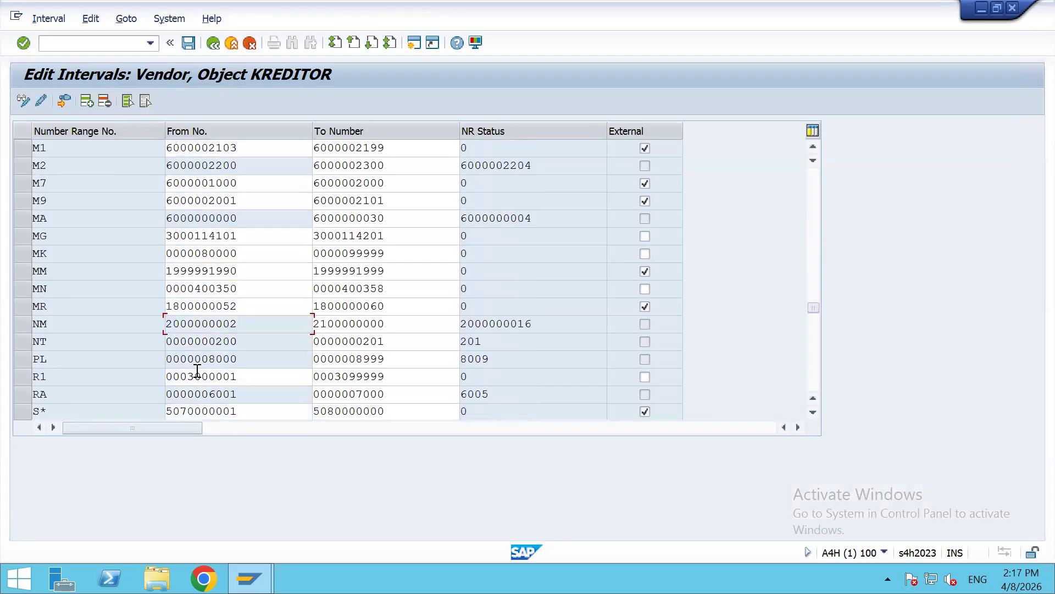
scroll(196, 371, "down", 3)
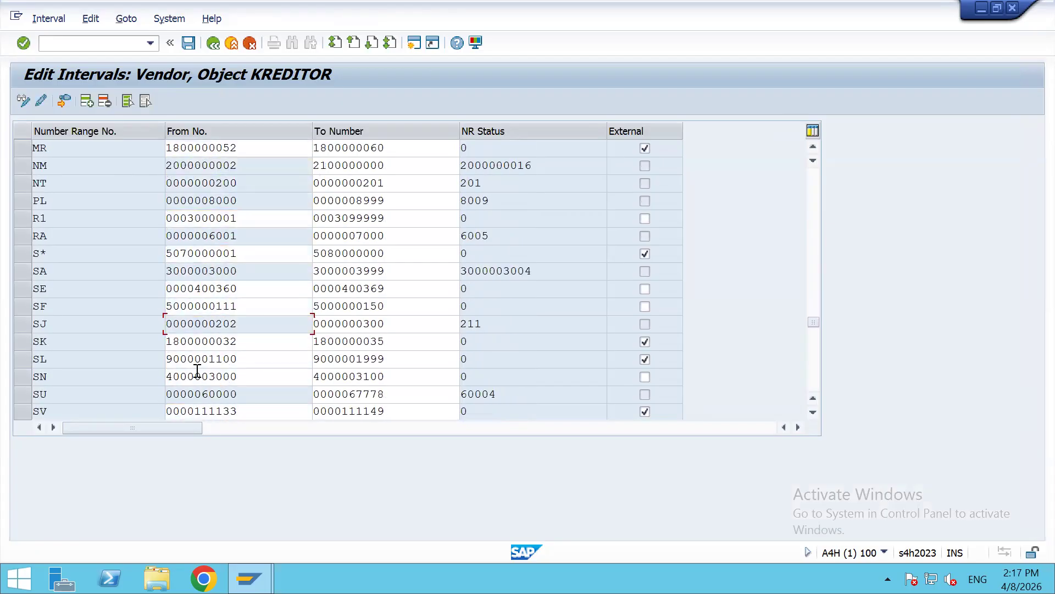
scroll(204, 383, "down", 3)
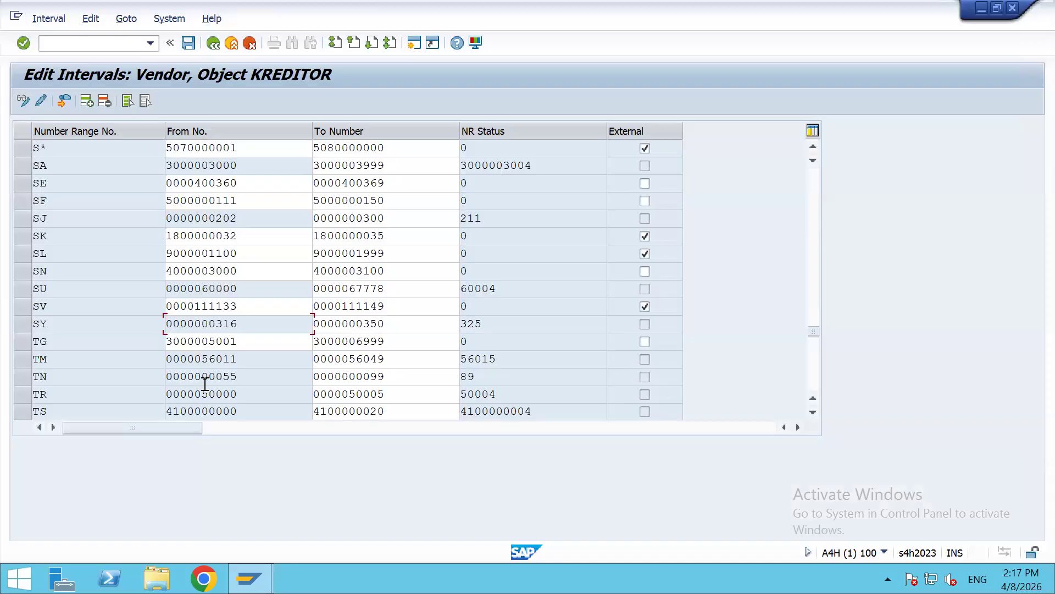
scroll(204, 380, "down", 2)
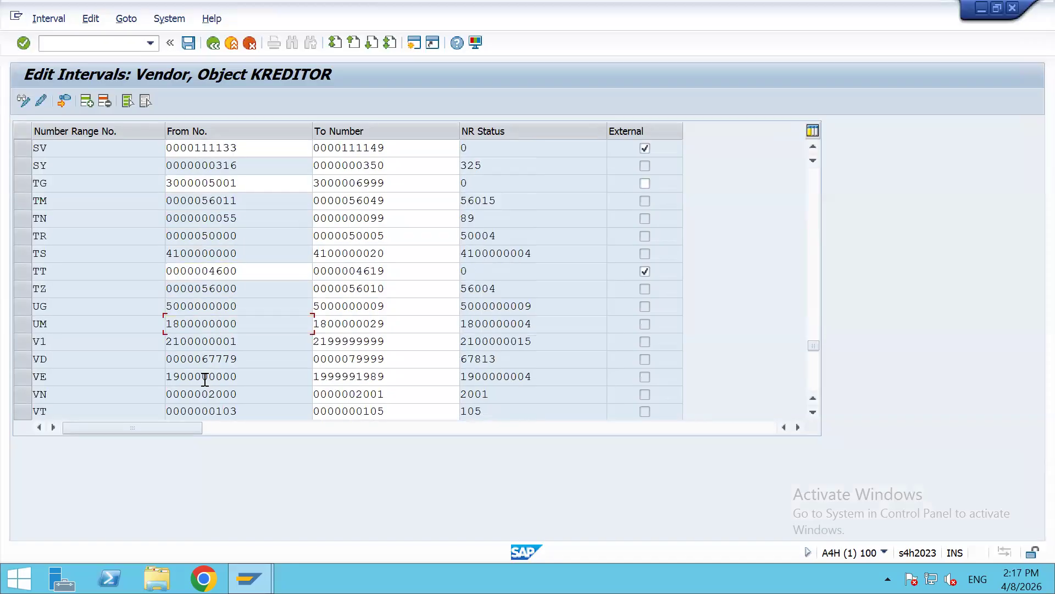
scroll(199, 336, "down", 4)
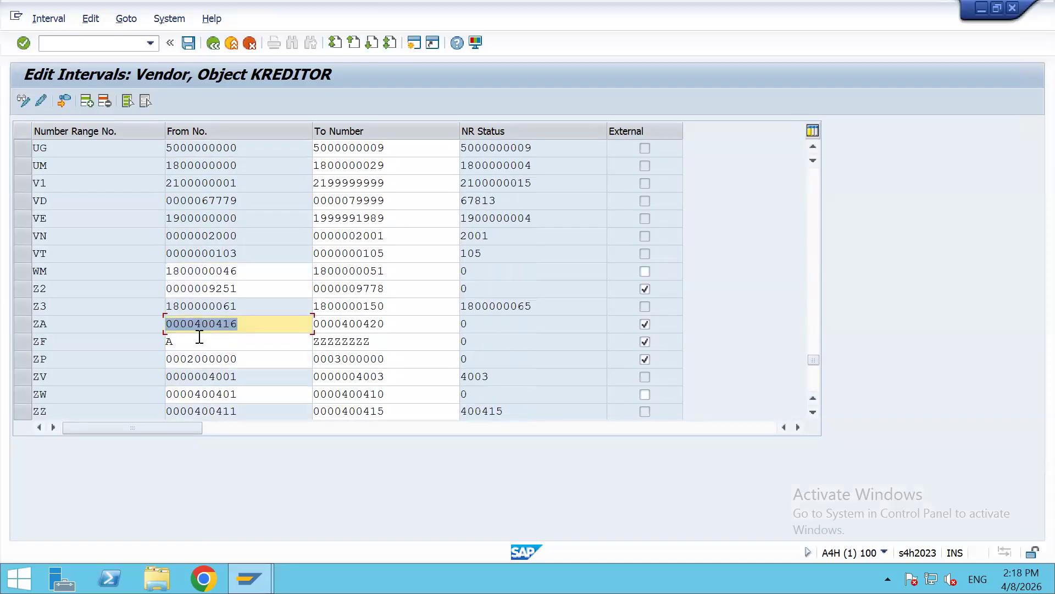
scroll(224, 215, "up", 10)
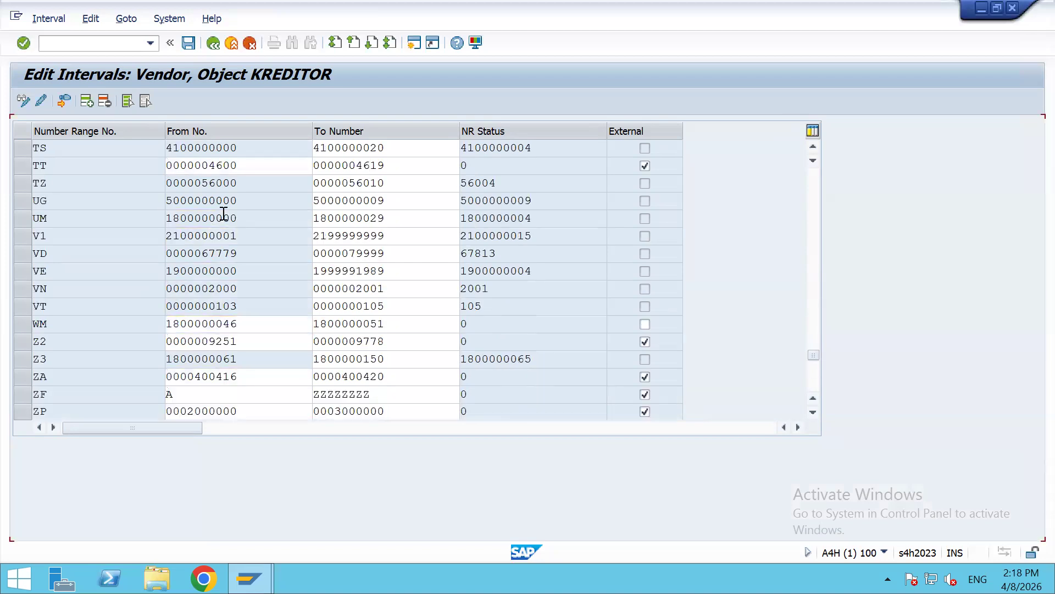
scroll(224, 214, "up", 6)
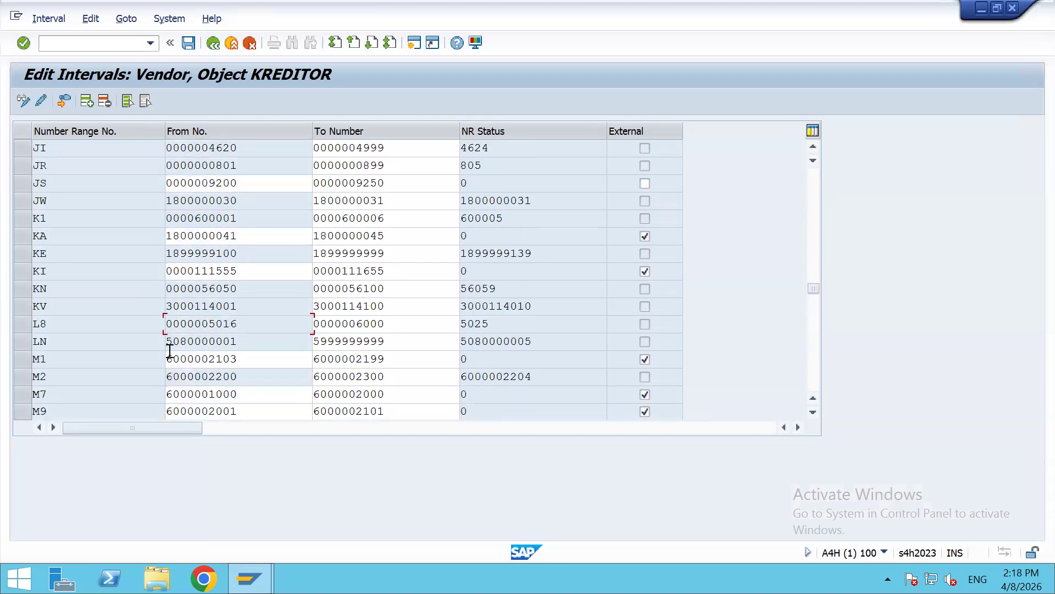
left_click(181, 378)
scroll(181, 378, "down", 1)
scroll(181, 378, "down", 1)
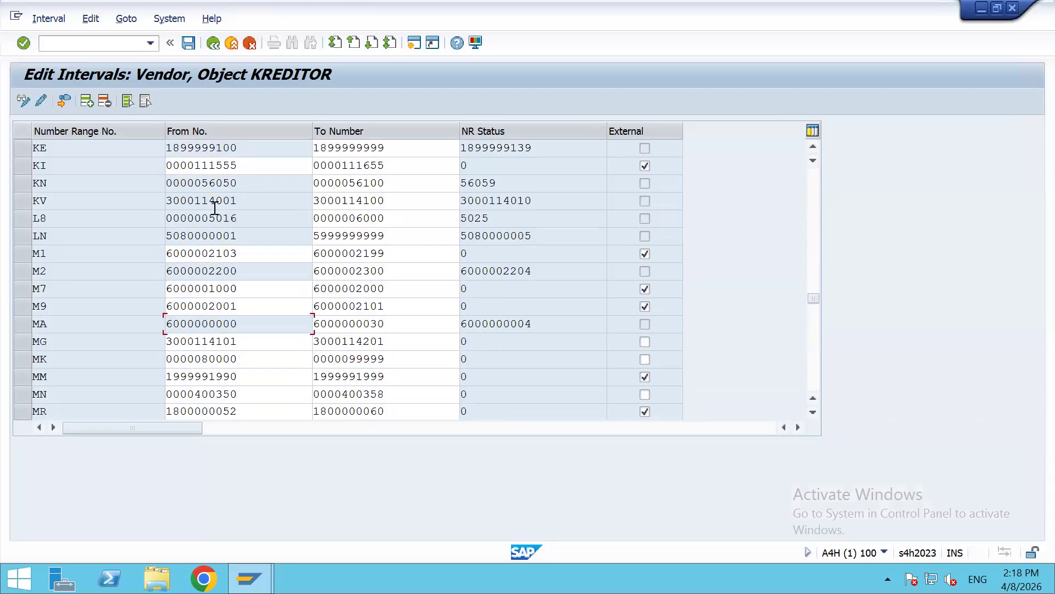
scroll(215, 207, "up", 13)
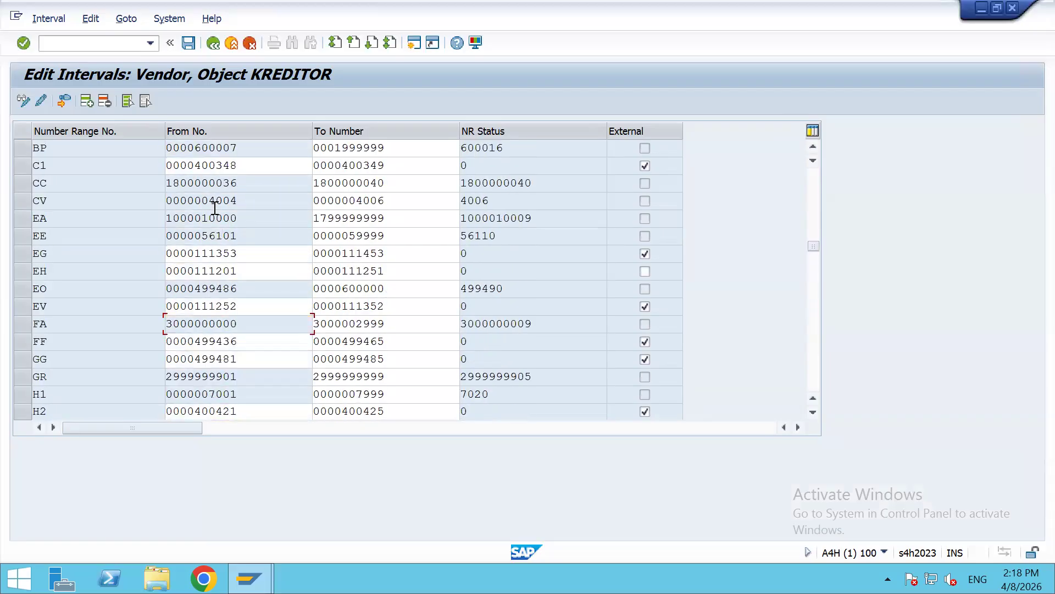
scroll(214, 208, "up", 5)
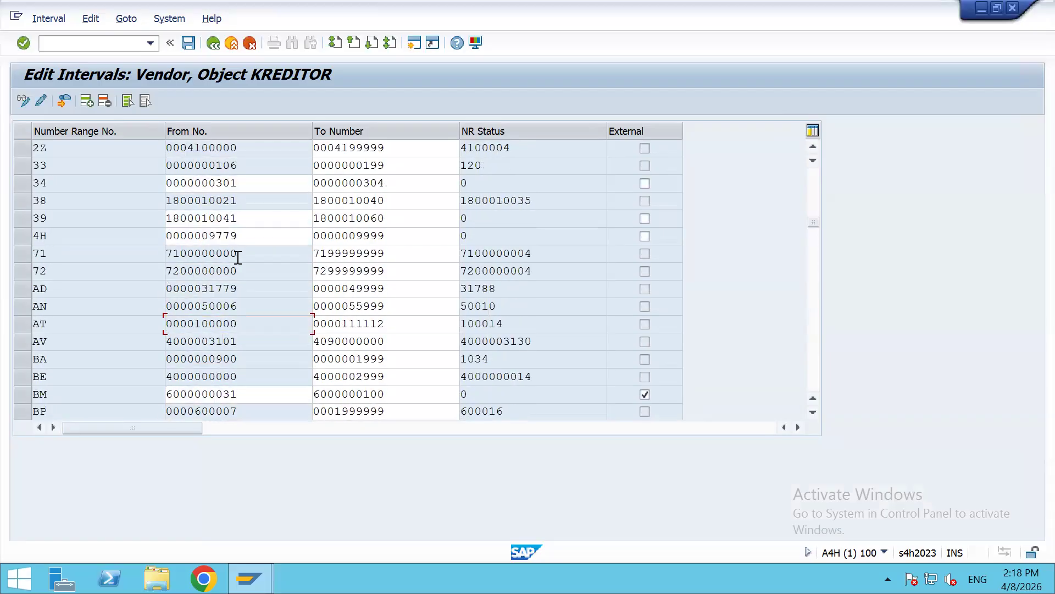
double_click(179, 253)
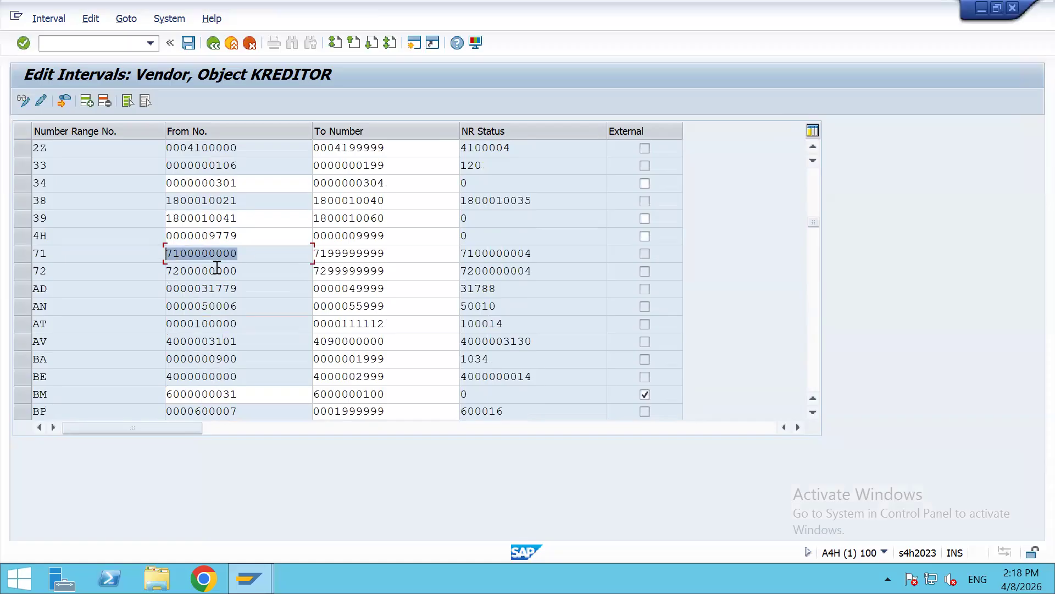
scroll(219, 187, "up", 4)
left_click(170, 217)
scroll(253, 225, "up", 6)
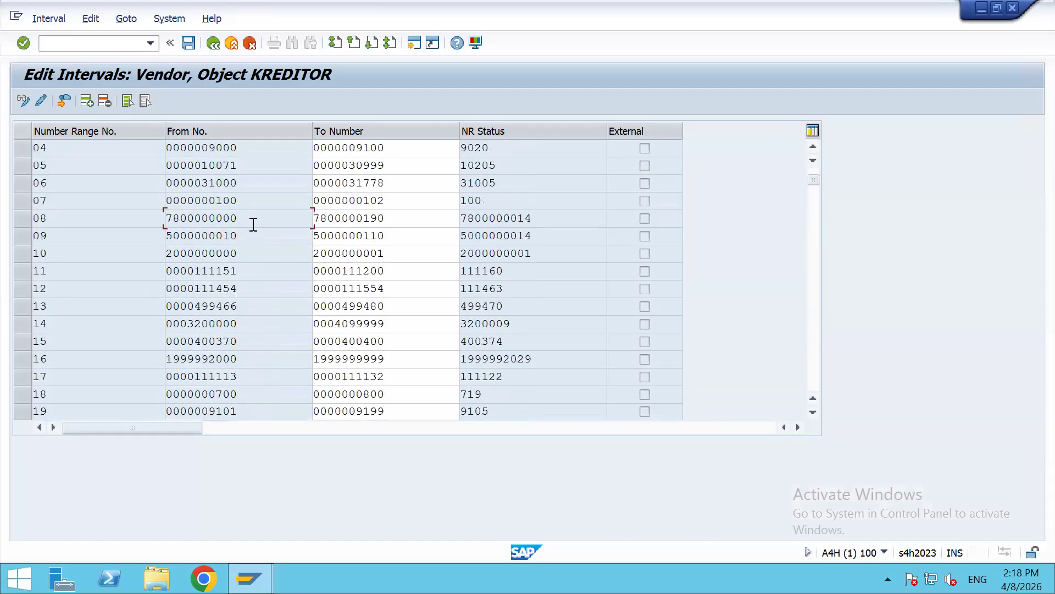
left_click(174, 270)
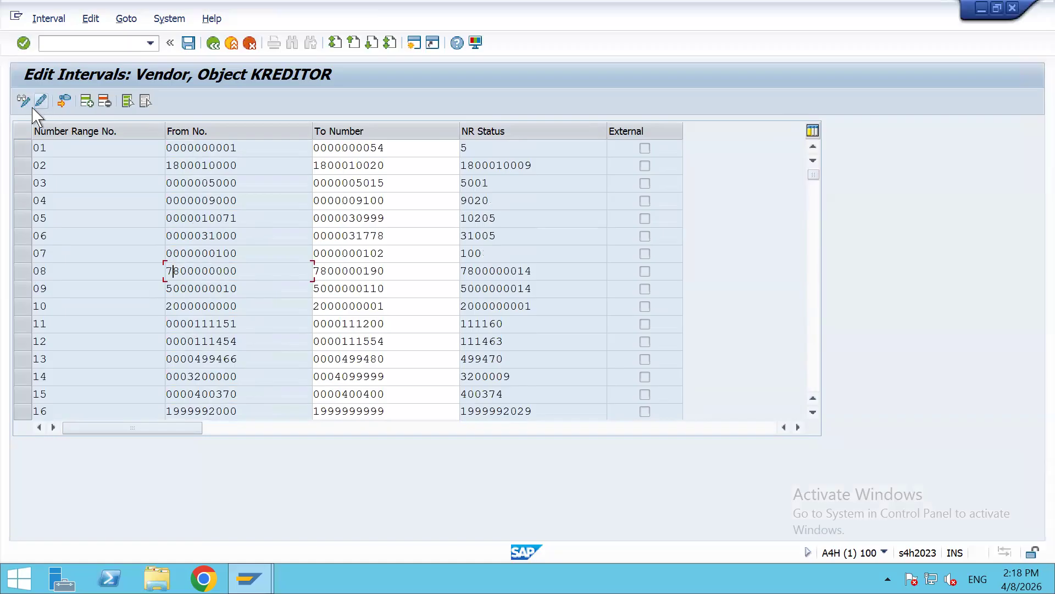
Step: Insert a new KREDITOR interval numbered Z1 and move to its From No. field
left_click(86, 104)
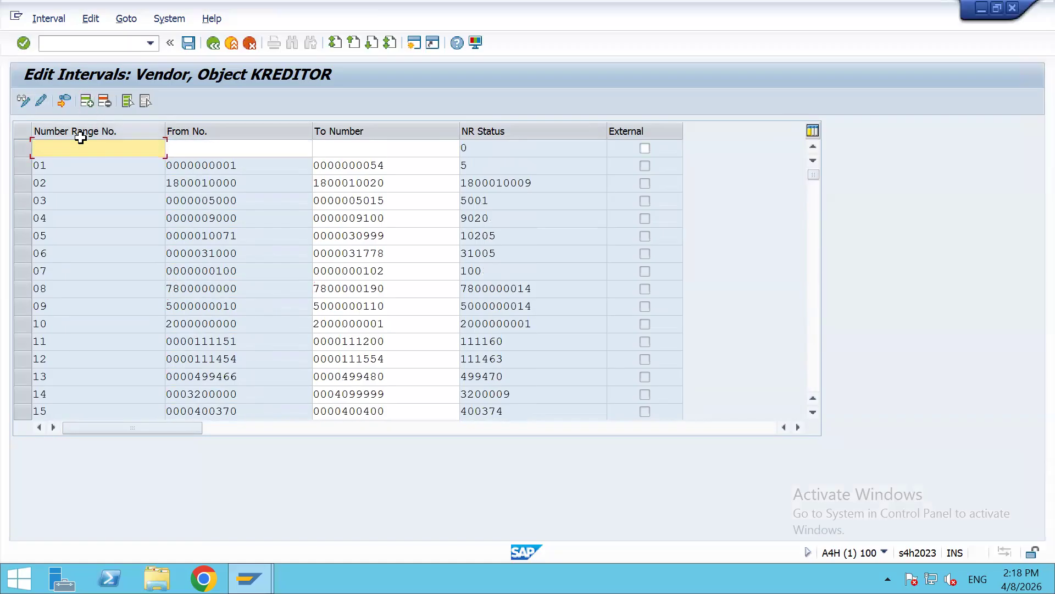
type("Z1")
key("Tab")
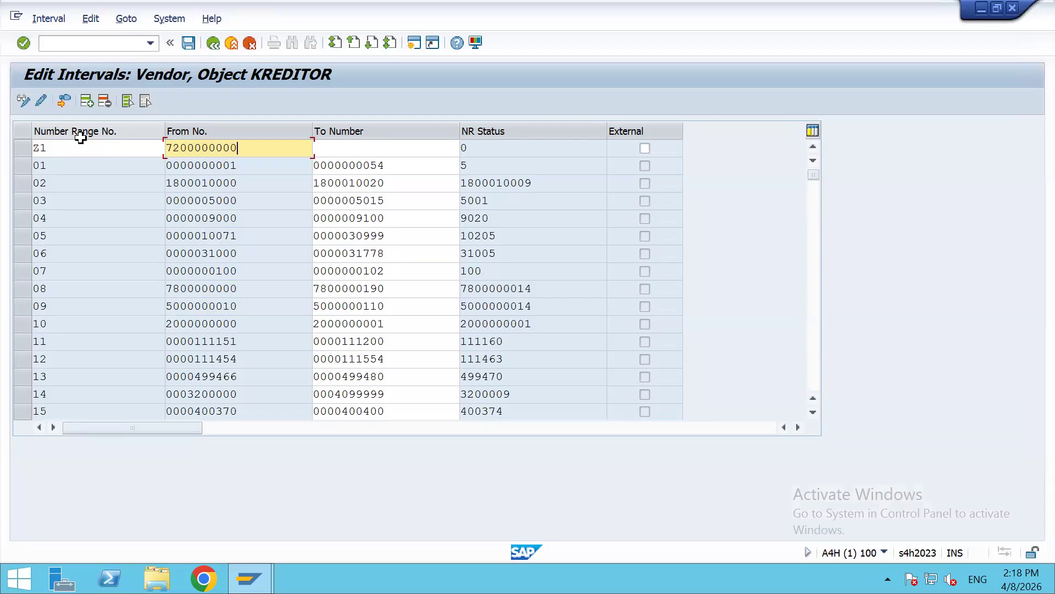
key("Tab")
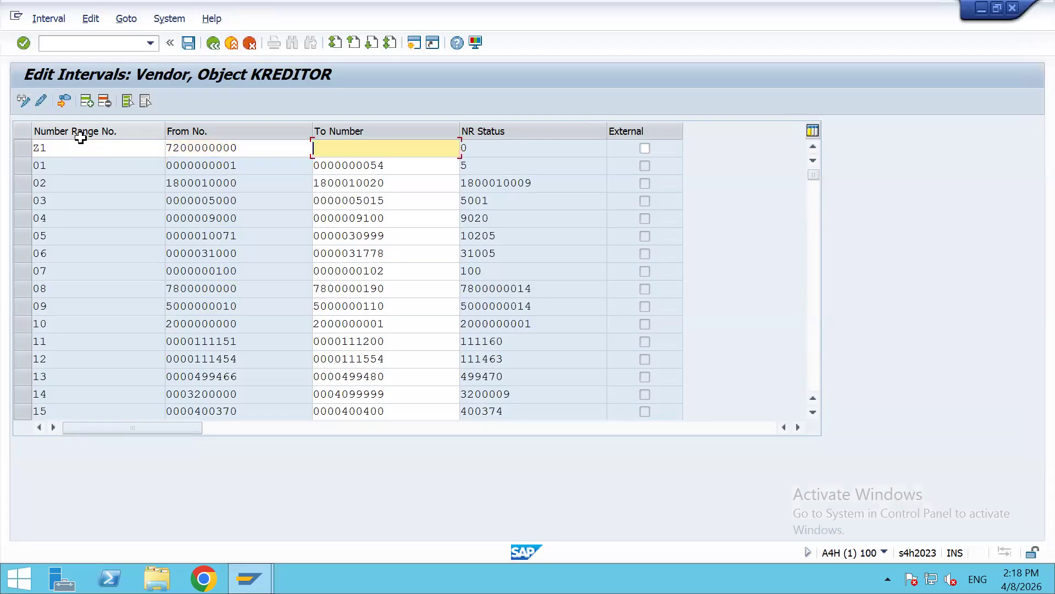
key("ctrl+v")
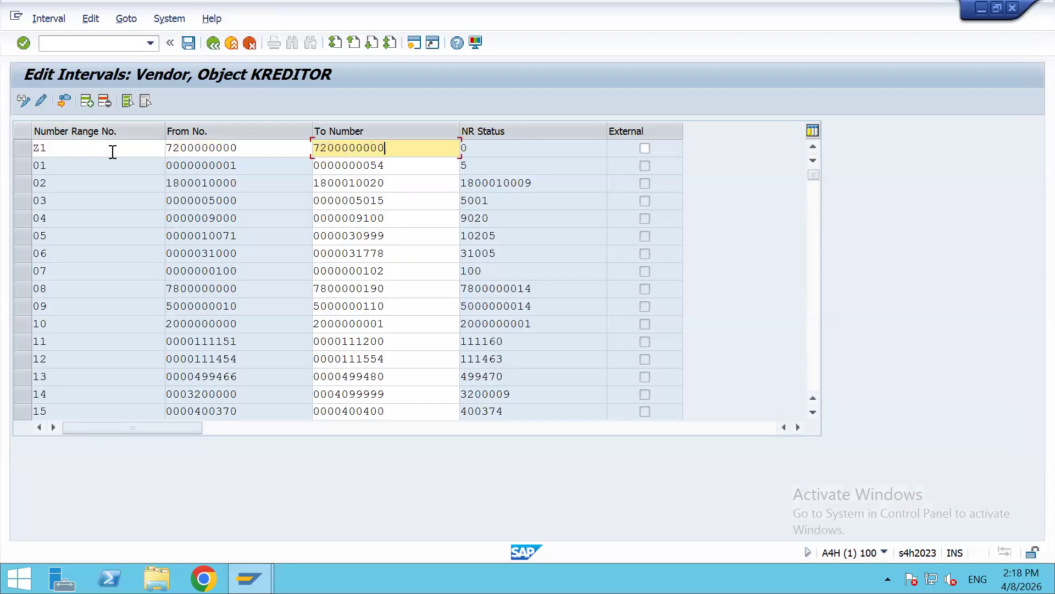
left_click_drag(346, 147, 415, 153)
type("99999")
left_click(645, 149)
left_click(642, 149)
left_click(538, 149)
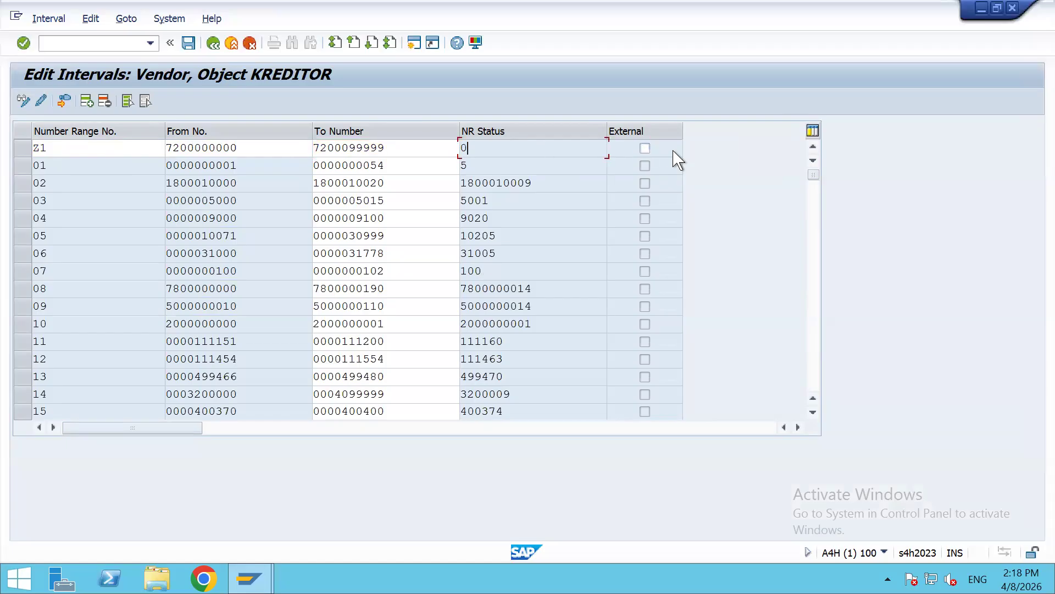
key("Return")
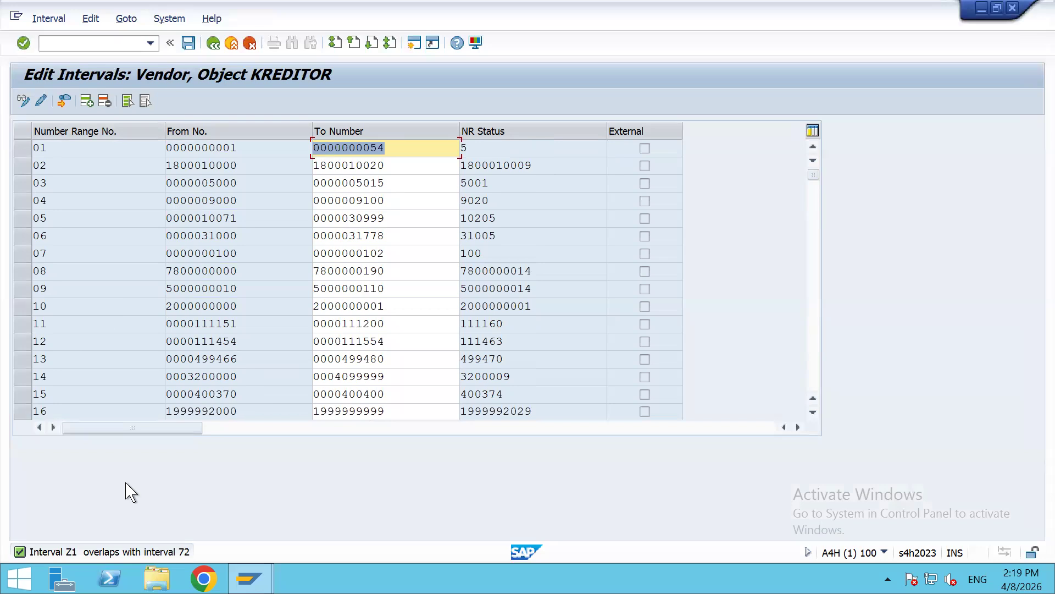
Step: Page down to the conflicting interval 72 and inspect where it starts
key("Page_Down")
key("Page_Down")
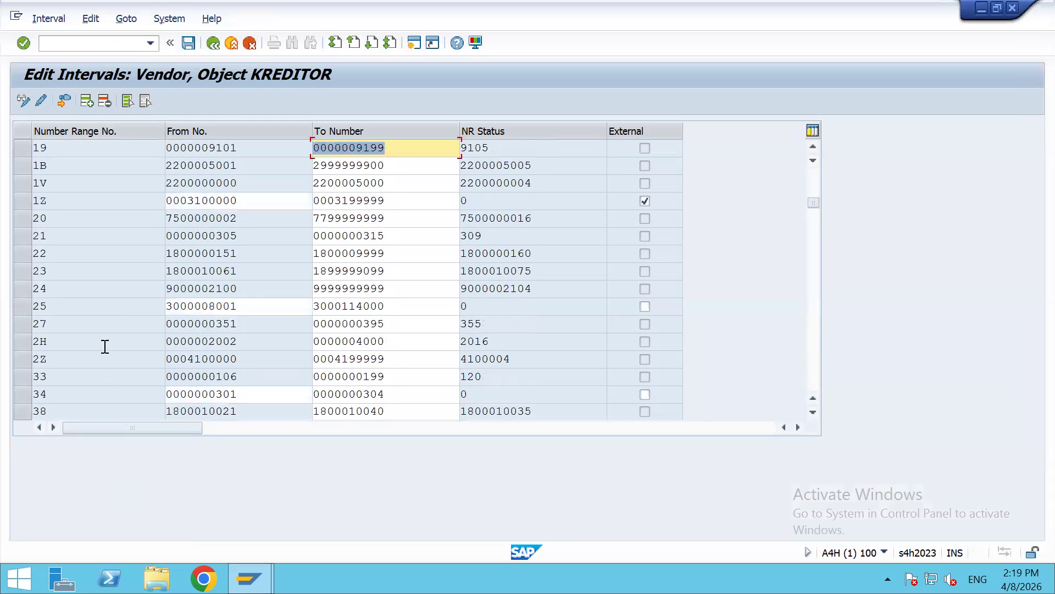
key("Page_Down")
scroll(102, 329, "up", 2)
left_click(68, 324)
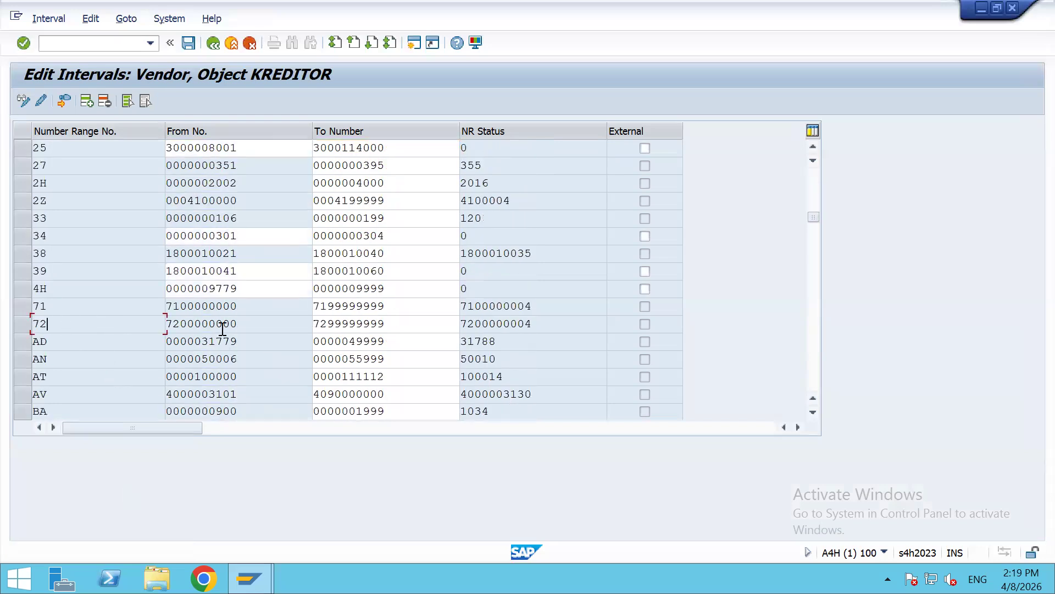
left_click(222, 325)
scroll(192, 321, "up", 5)
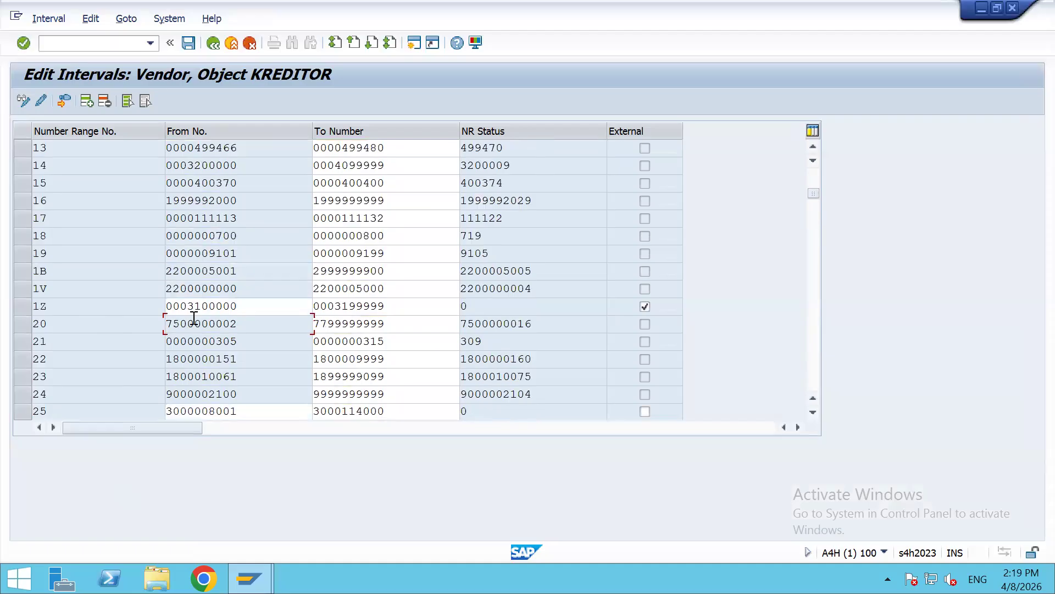
scroll(205, 320, "down", 20)
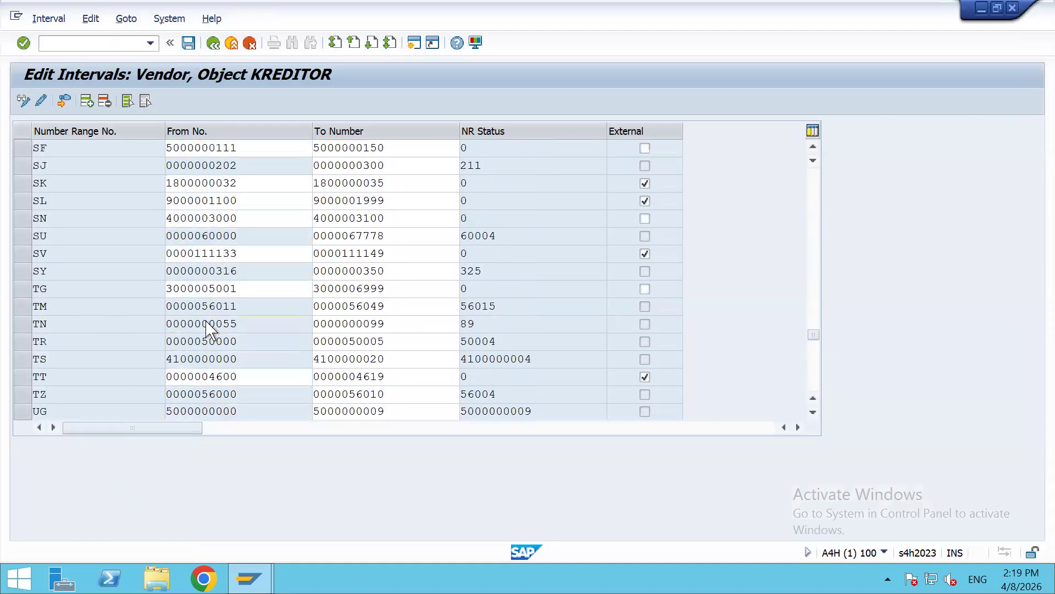
scroll(207, 329, "down", 4)
scroll(207, 329, "up", 4)
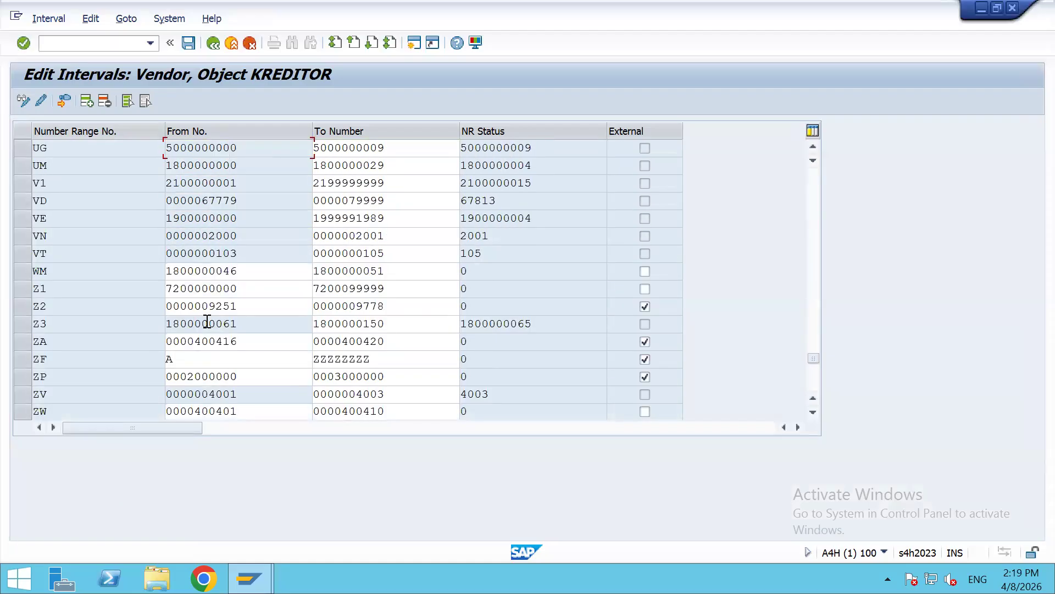
left_click(175, 289)
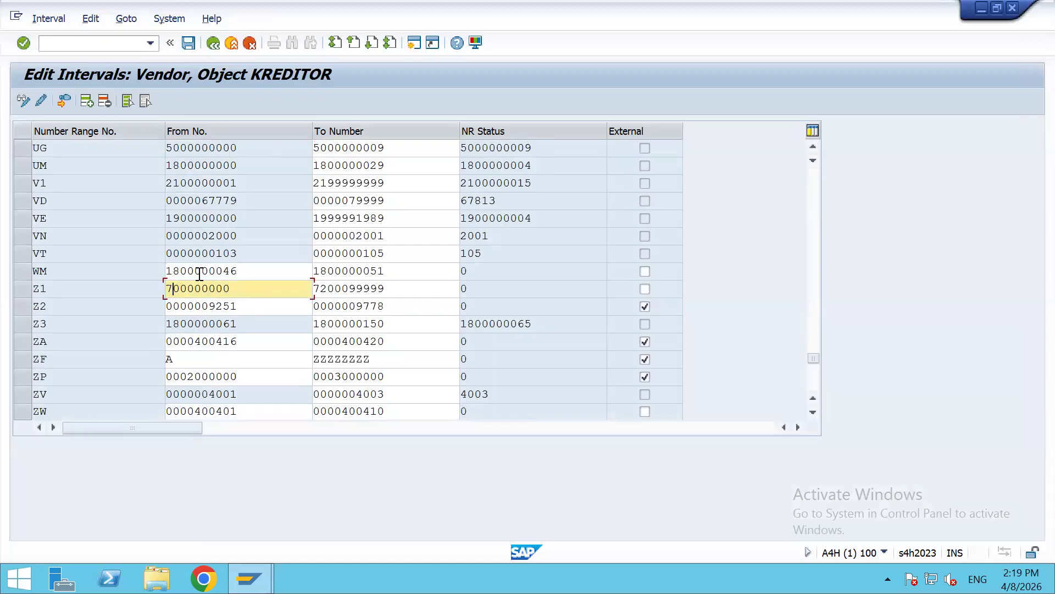
type("3")
left_click(321, 288)
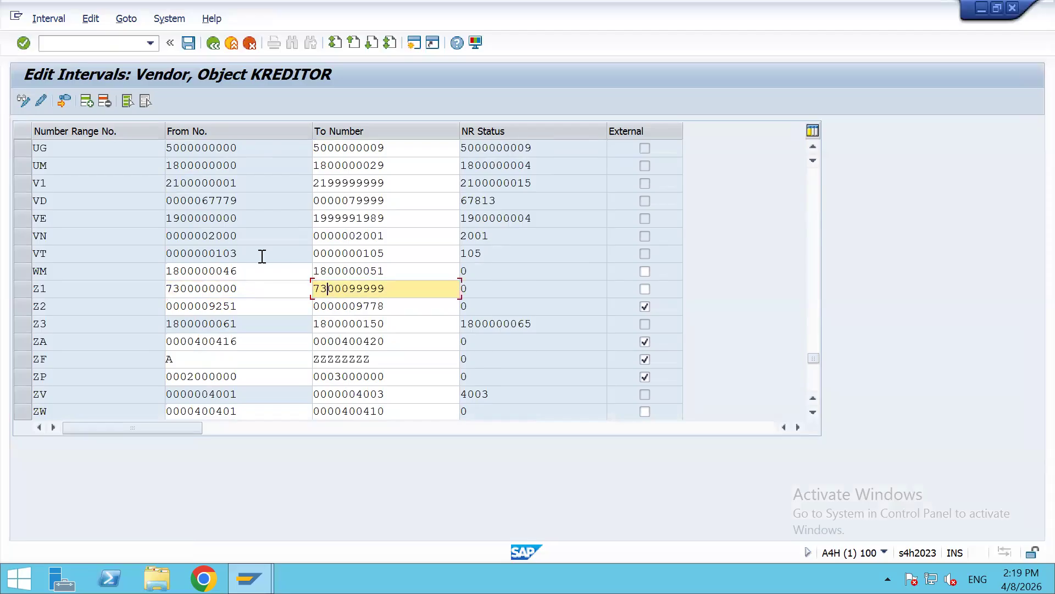
key("ctrl+a")
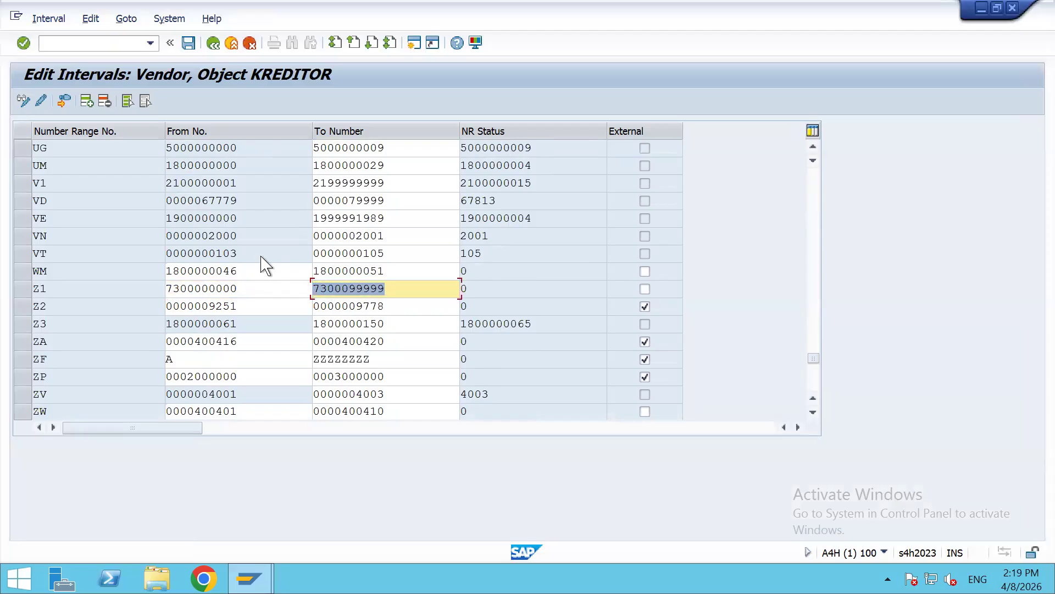
left_click(55, 290)
key("ctrl+s")
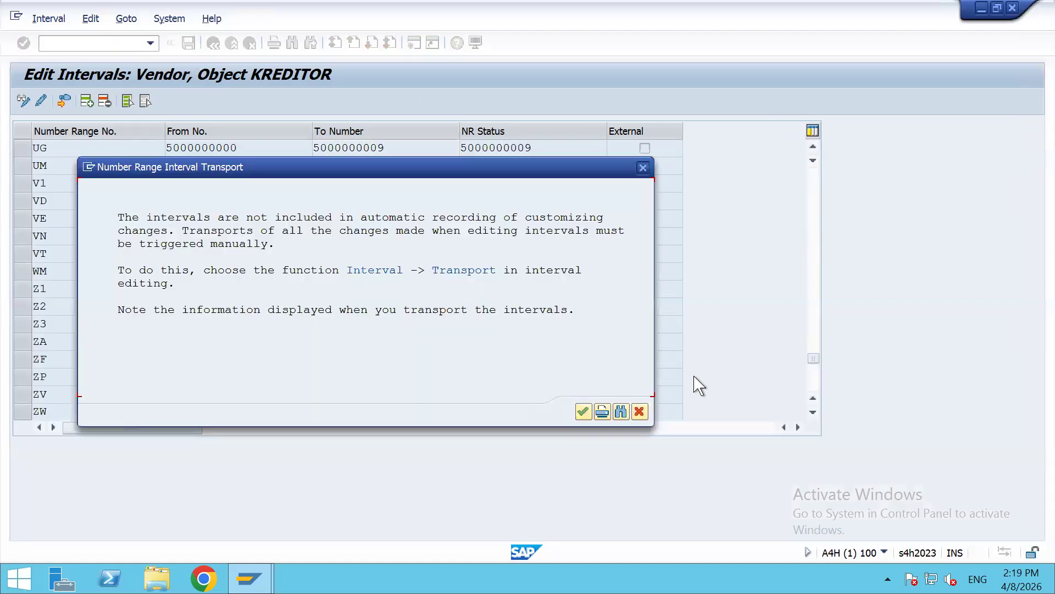
left_click(583, 412)
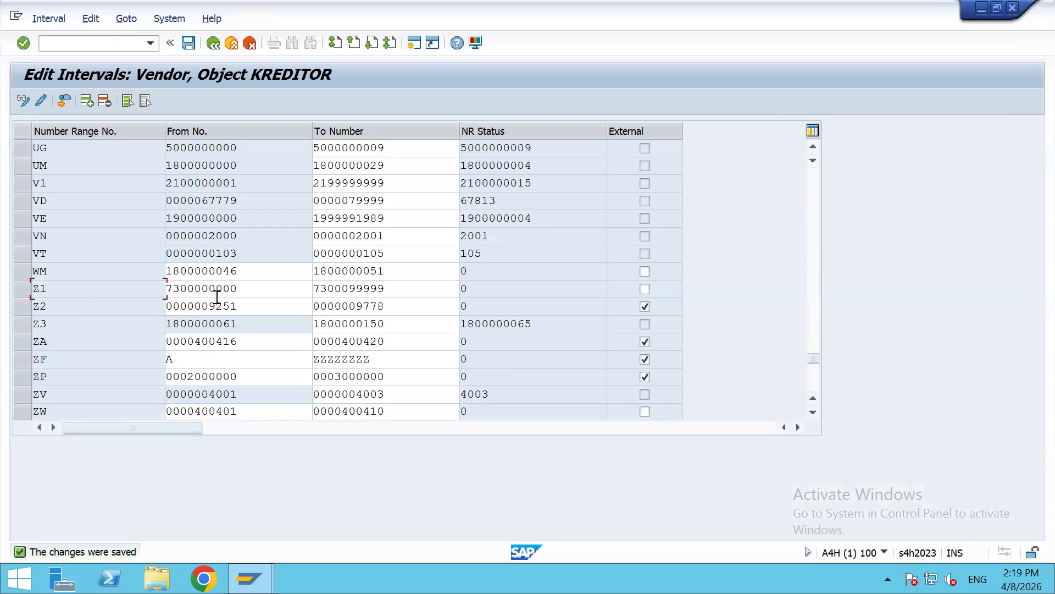
left_click_drag(253, 290, 141, 290)
key("ctrl+c")
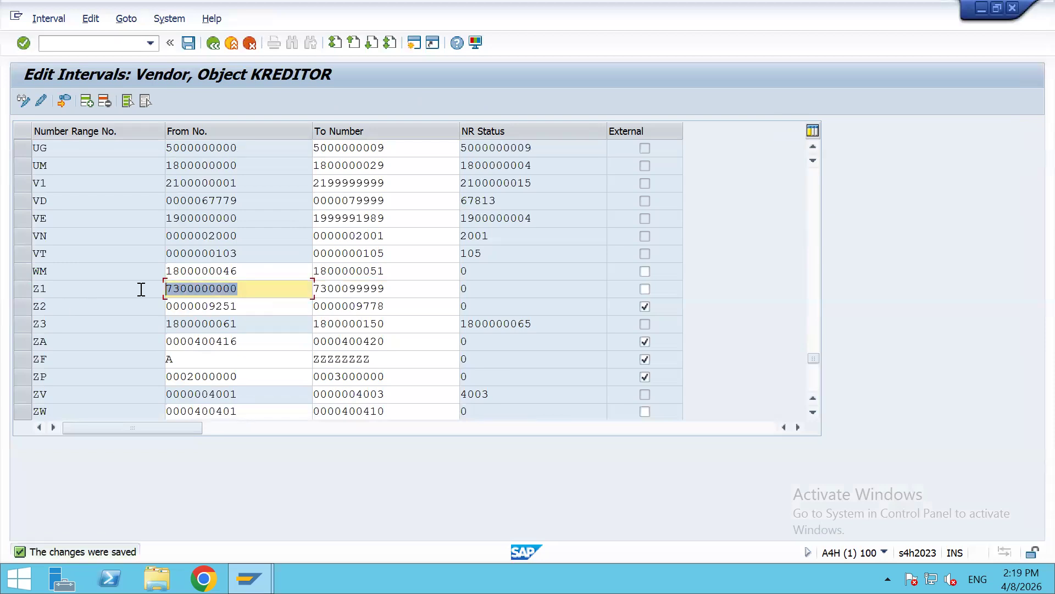
left_click(142, 290)
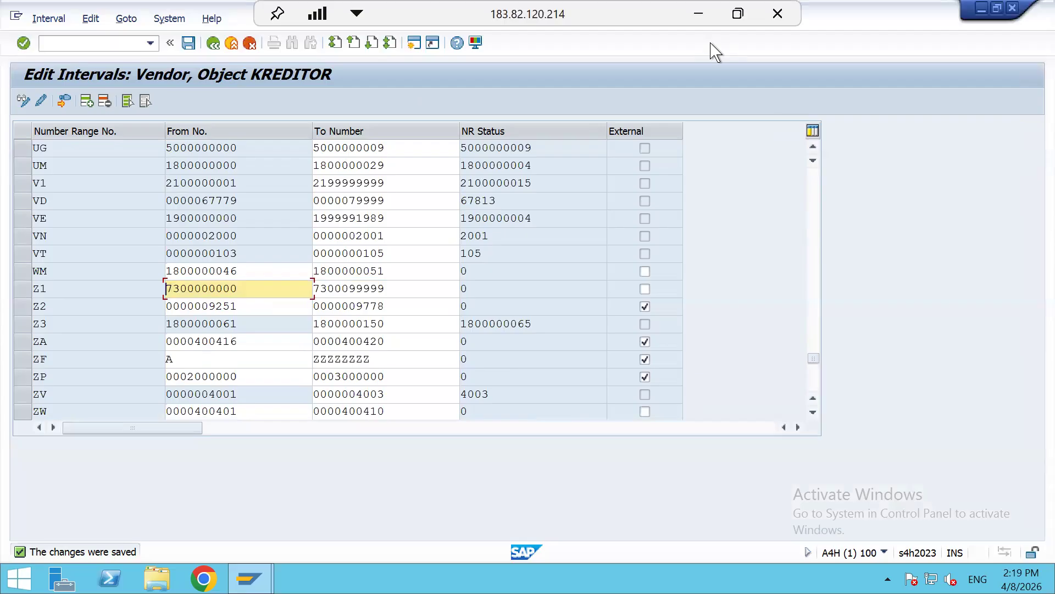
left_click(698, 13)
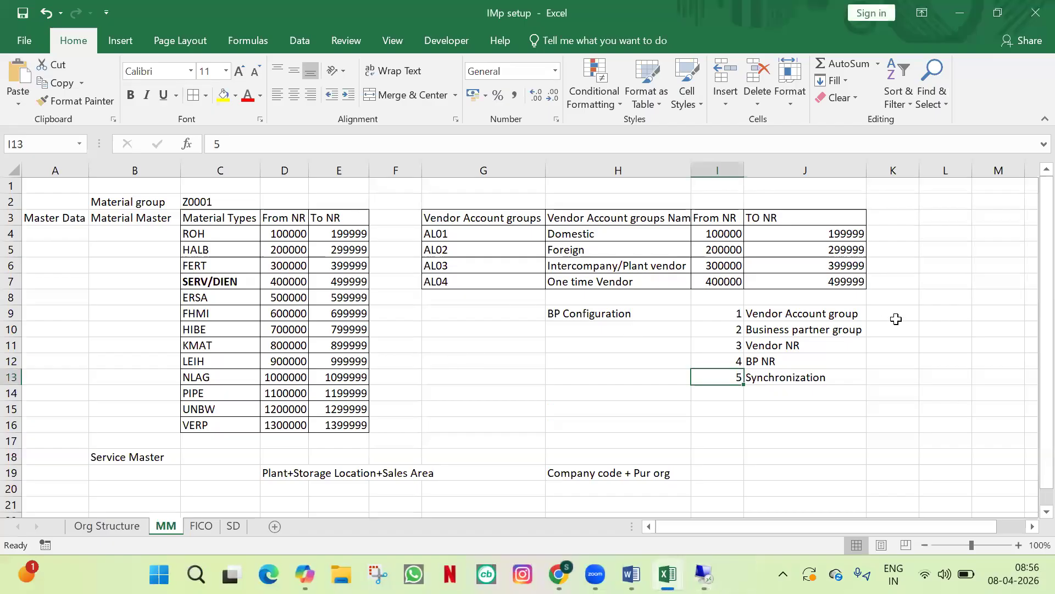
left_click(891, 351)
key("ctrl+v")
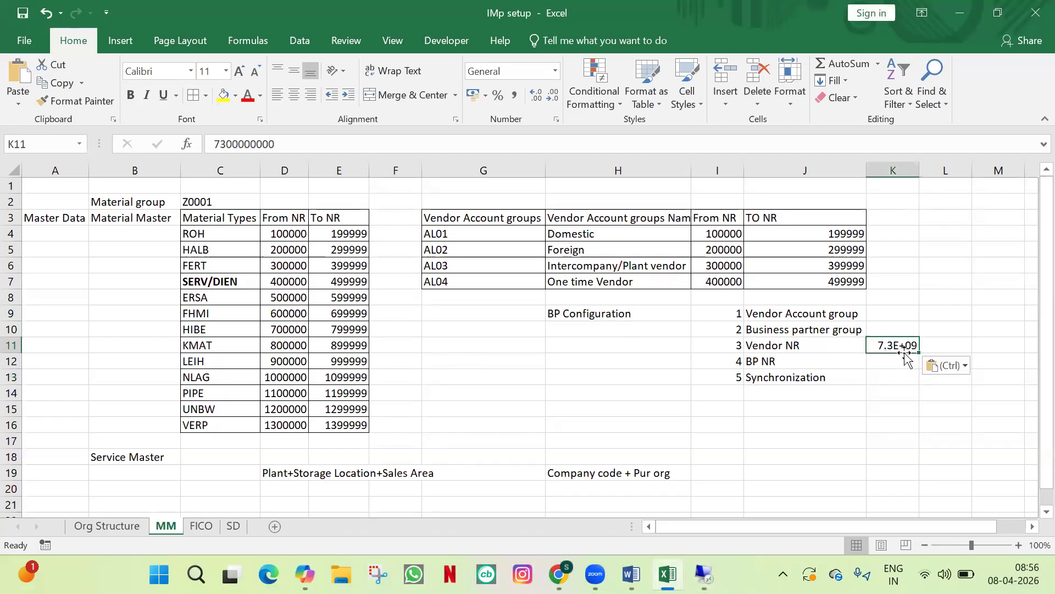
double_click(919, 170)
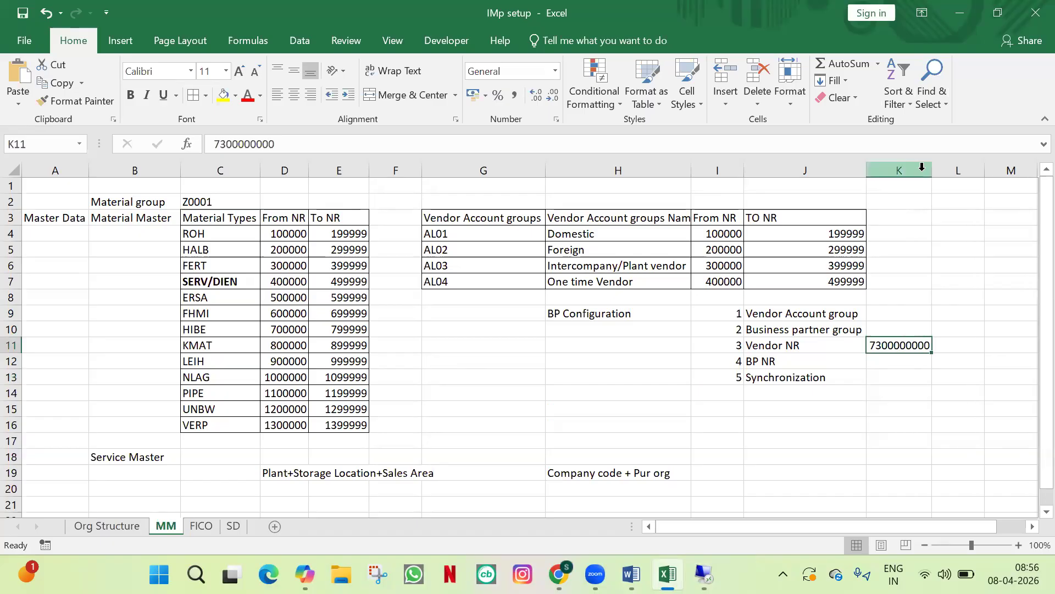
left_click(966, 348)
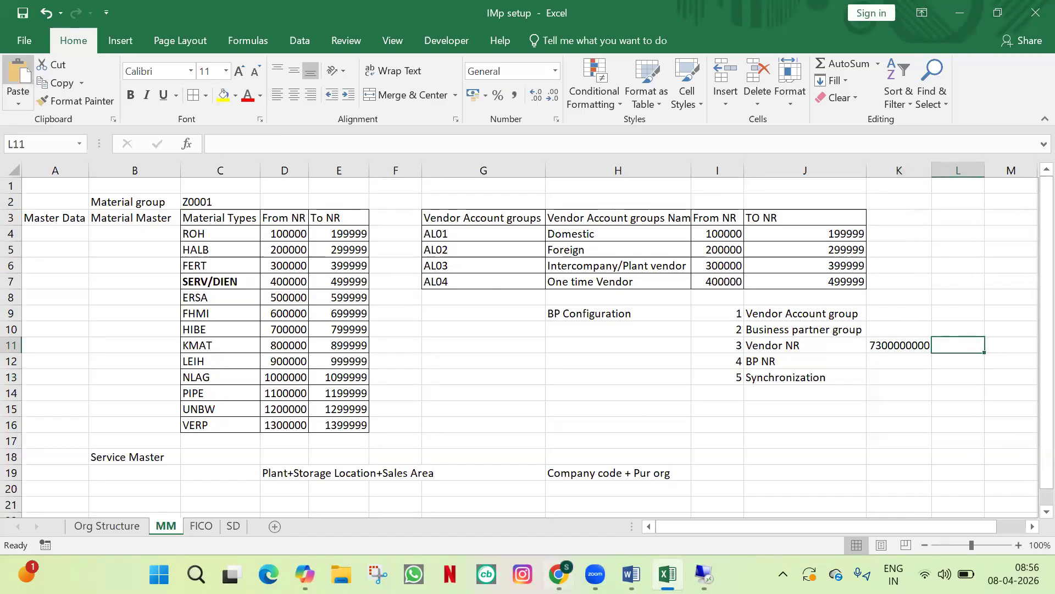
left_click(704, 573)
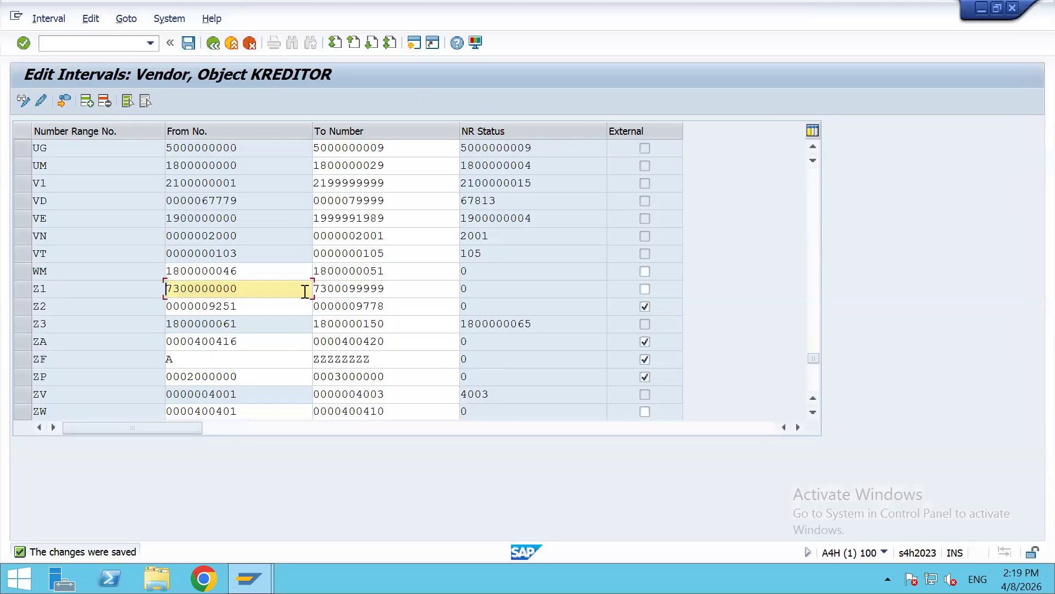
key("Tab")
key("ctrl+c")
key("alt+Tab")
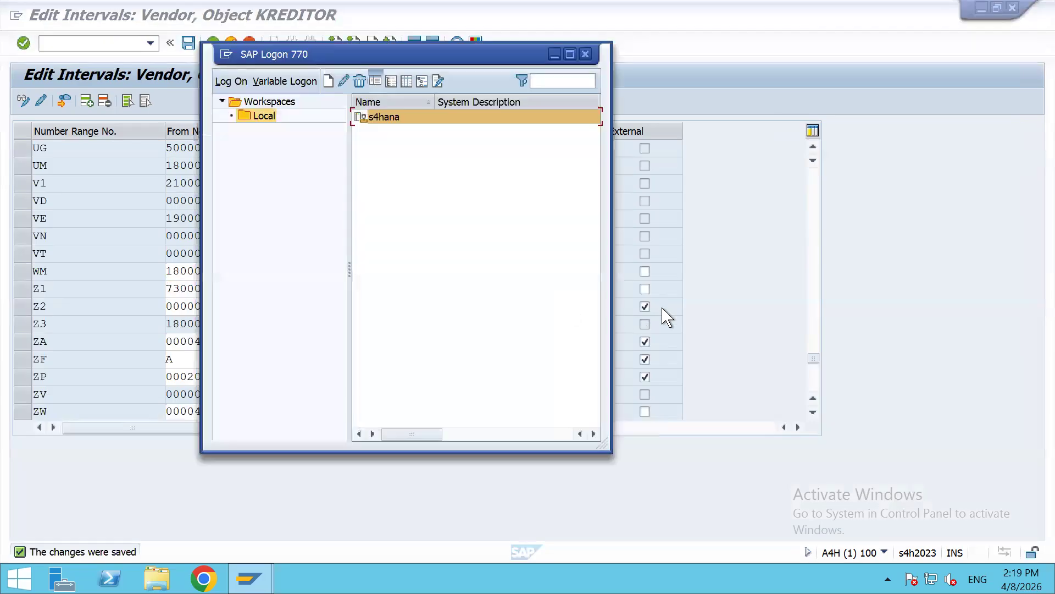
key("alt+Tab")
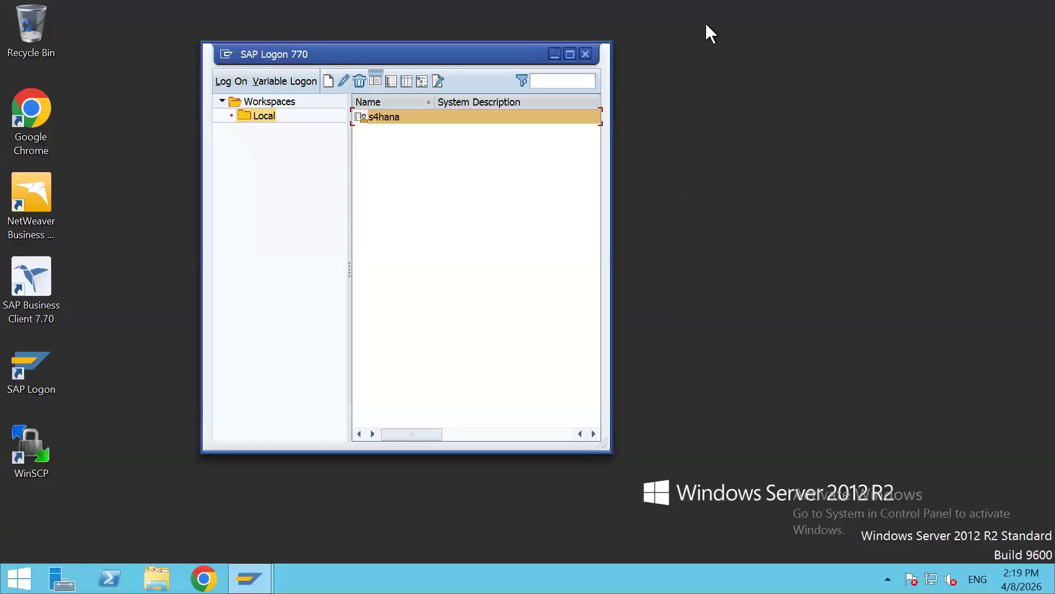
left_click(699, 16)
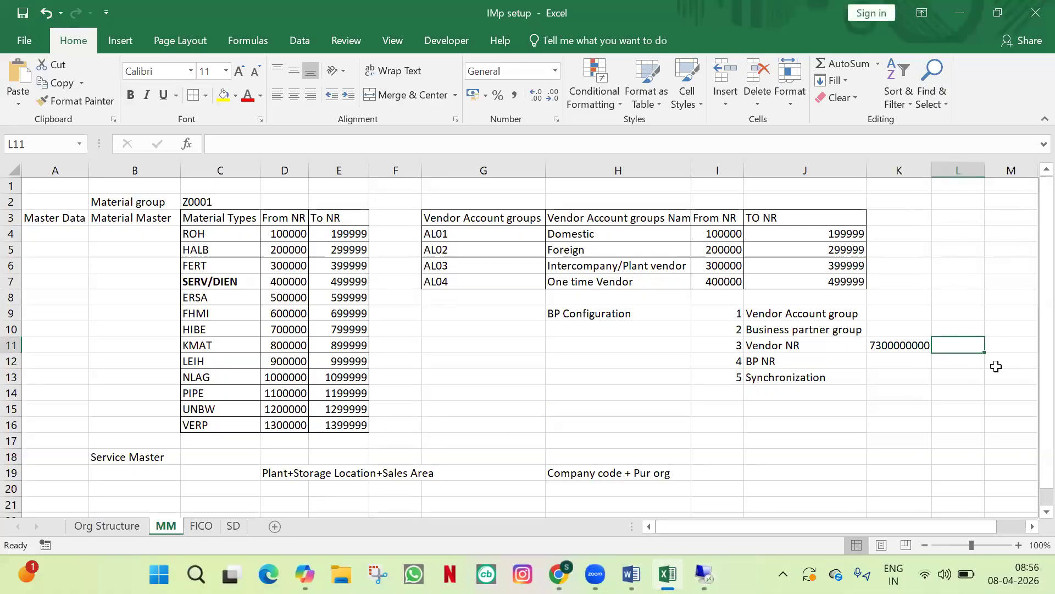
key("ctrl+v")
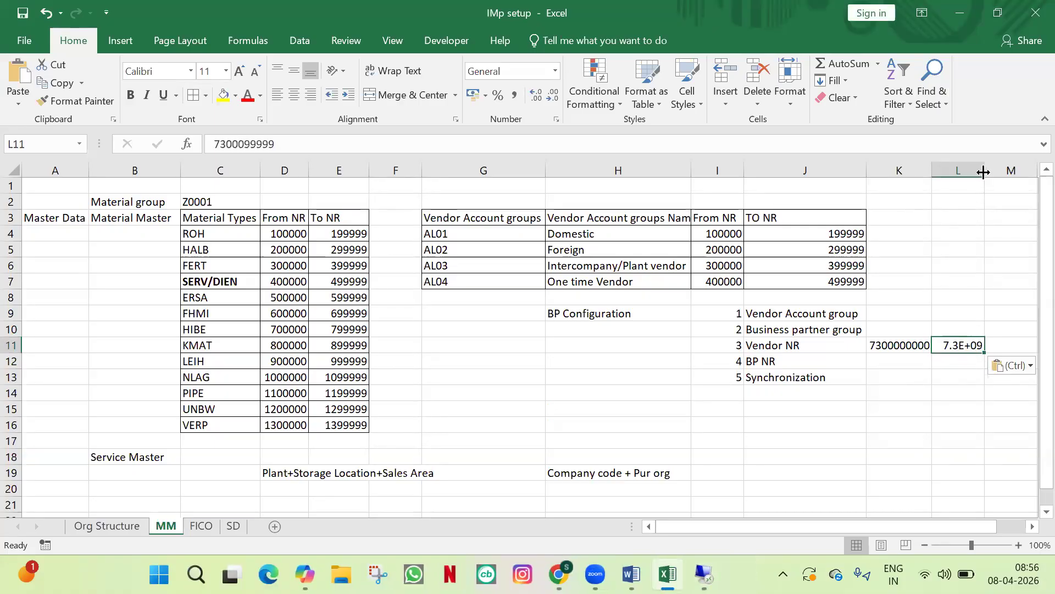
double_click(983, 172)
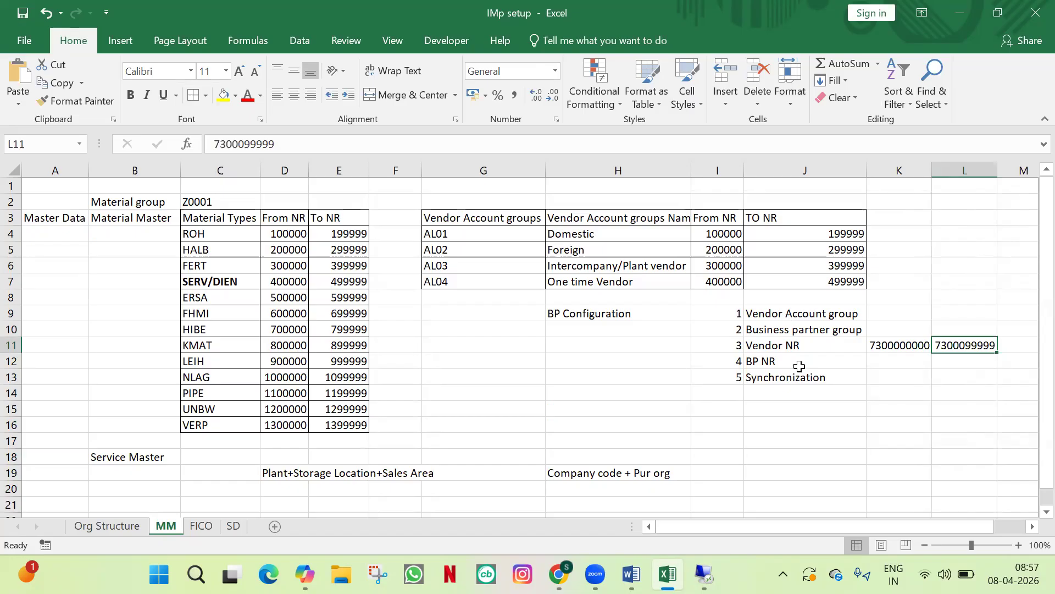
left_click_drag(819, 361, 822, 345)
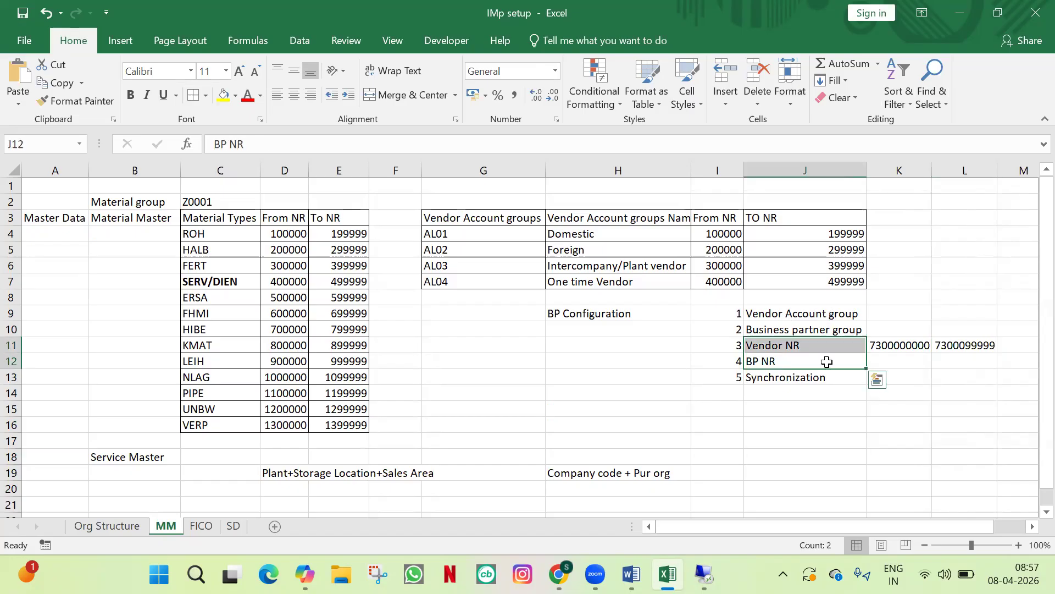
Step: Enter vendor account group AL01 in K9 beside Vendor Account group
left_click(846, 438)
left_click(837, 378)
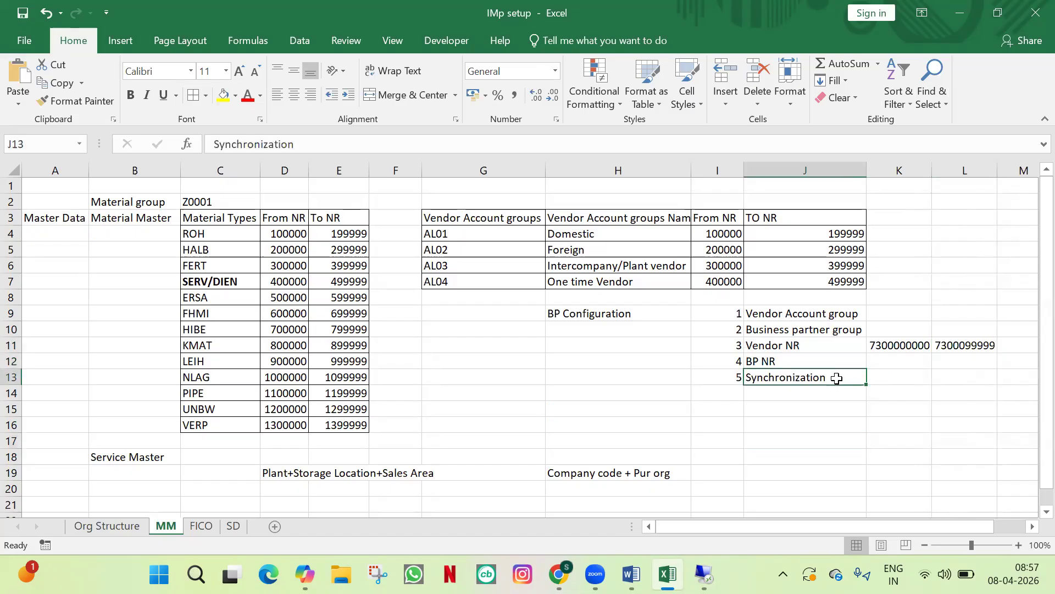
left_click(908, 362)
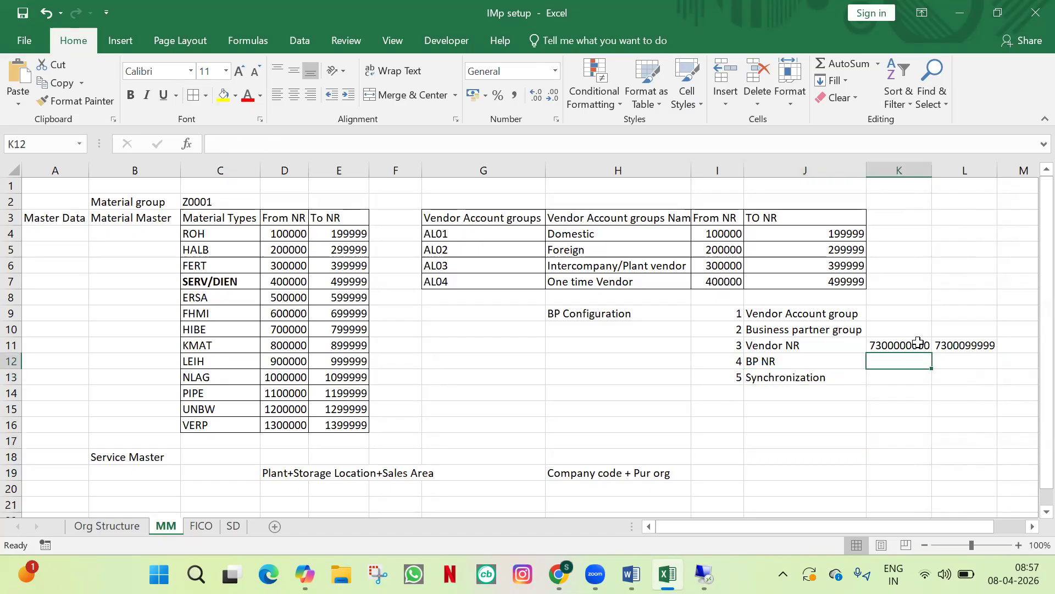
left_click(816, 347)
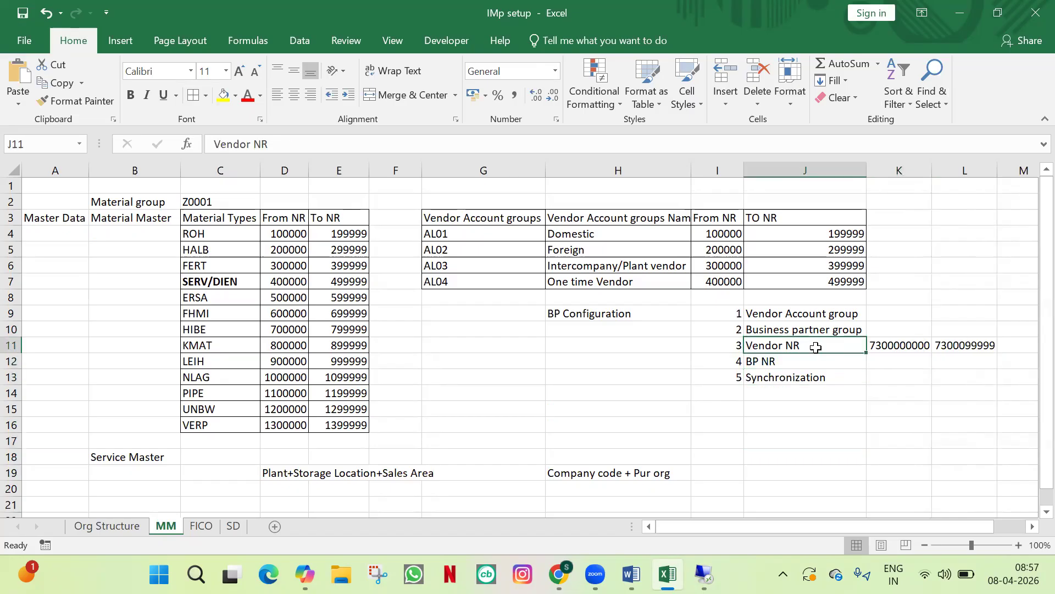
left_click(819, 326)
left_click(820, 360)
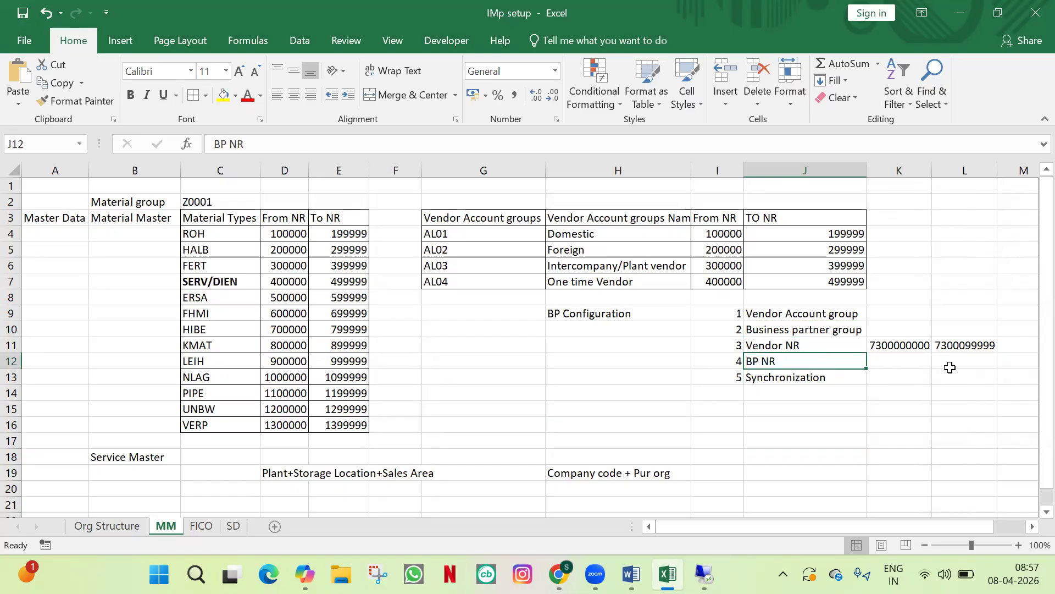
left_click(896, 314)
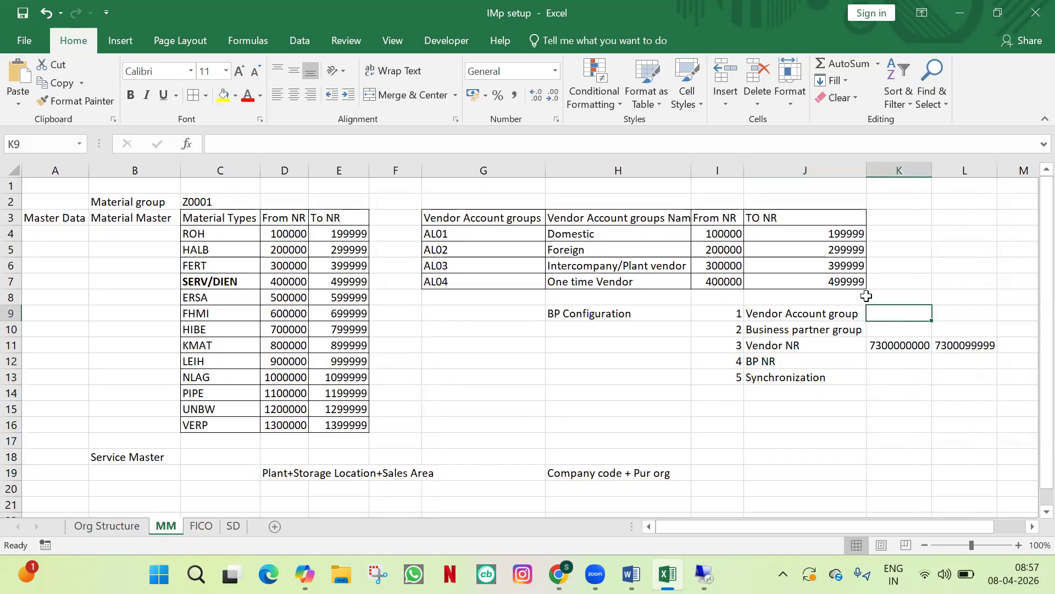
type("AL01")
key("Return")
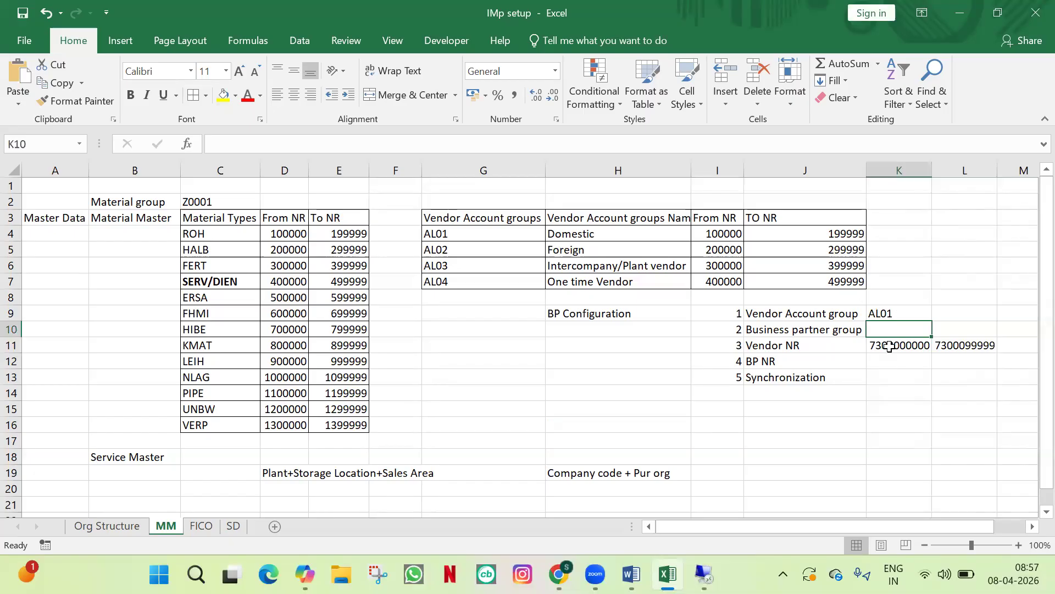
Step: Check the range name in SAP and relabel the J11 cell as 'Vendor NR : Z1'
left_click(889, 346)
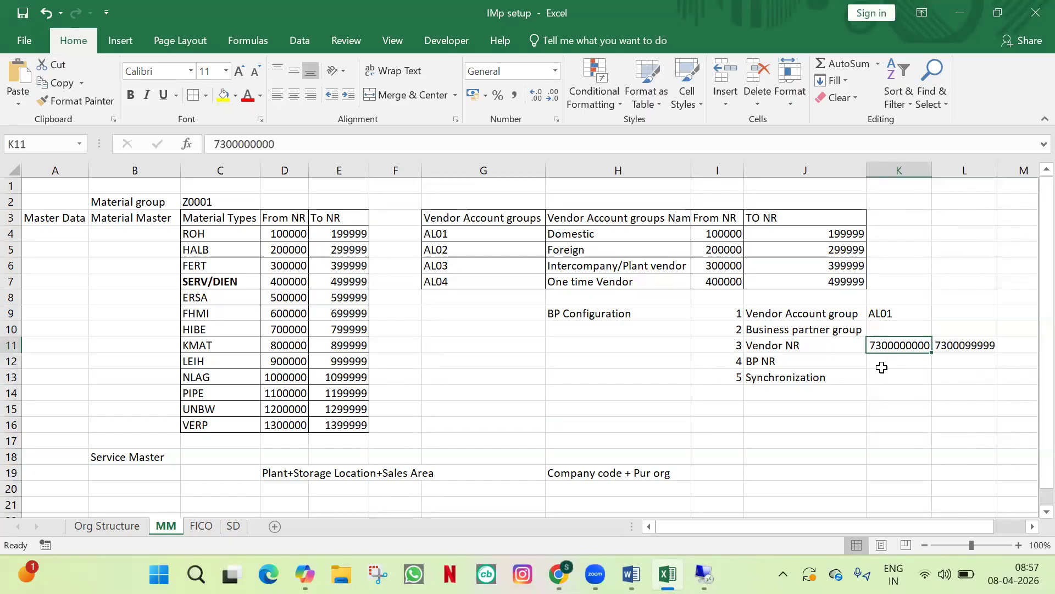
key("alt+Tab")
key("alt+space")
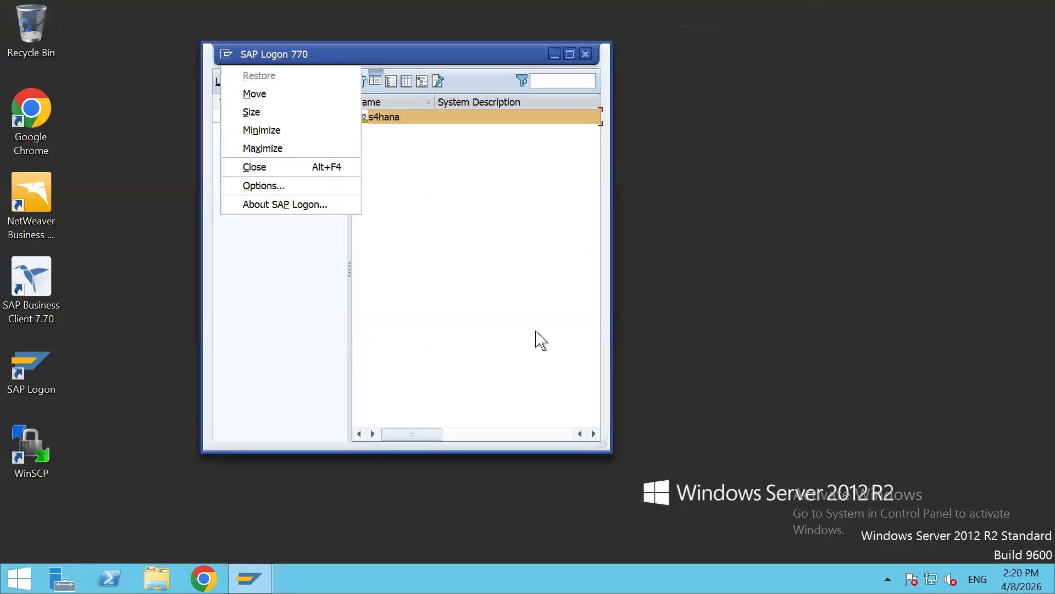
key("alt+Tab")
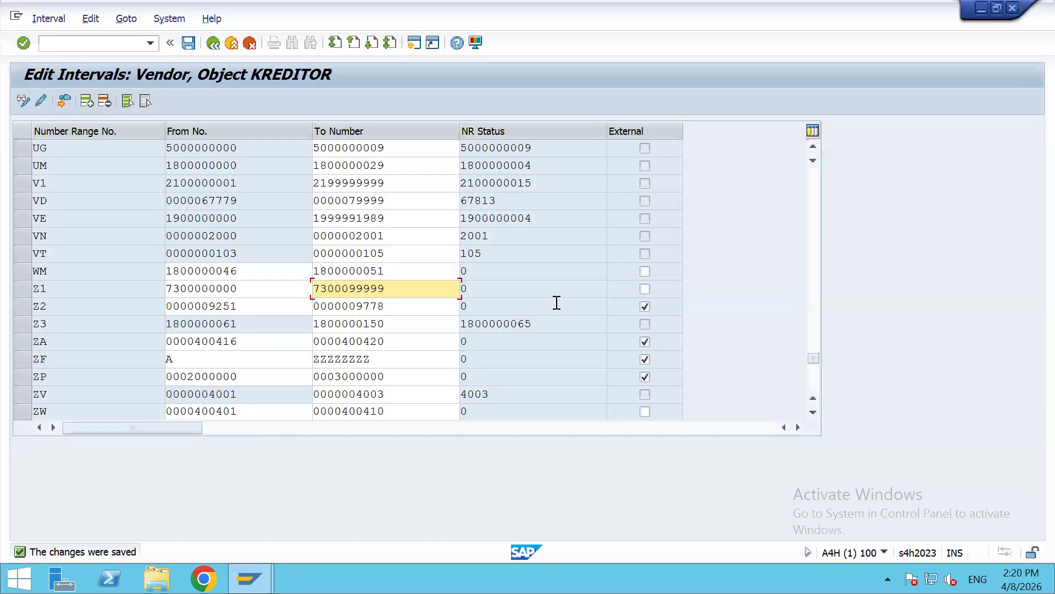
double_click(68, 287)
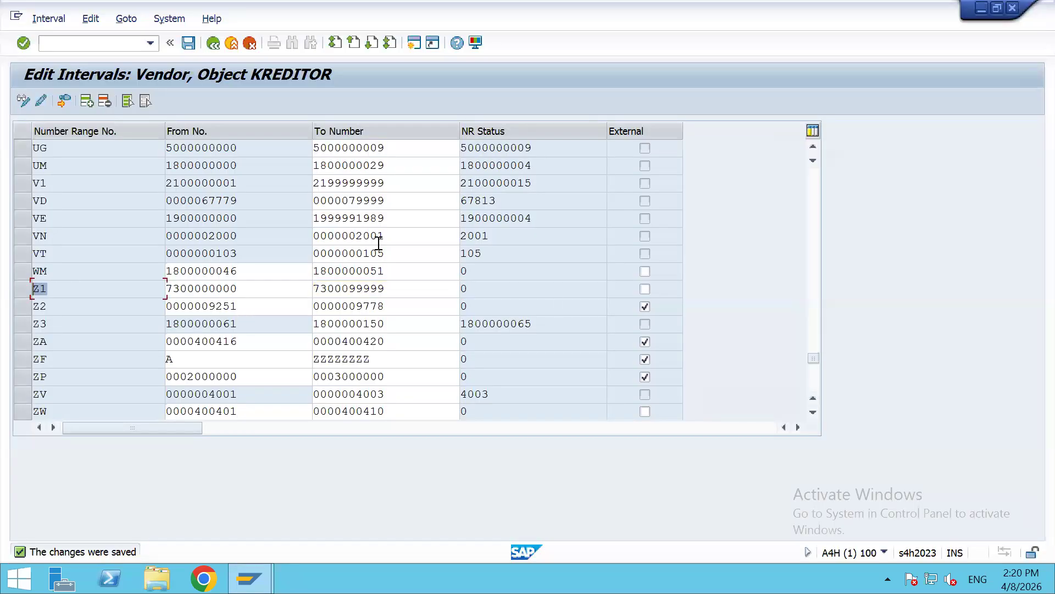
left_click(699, 14)
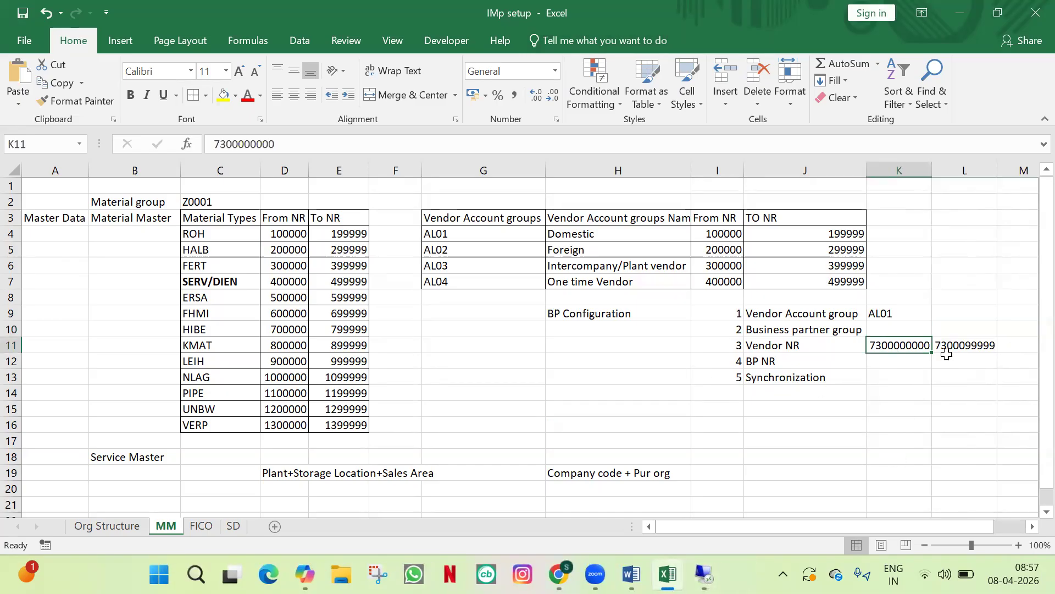
left_click(842, 346)
double_click(842, 346)
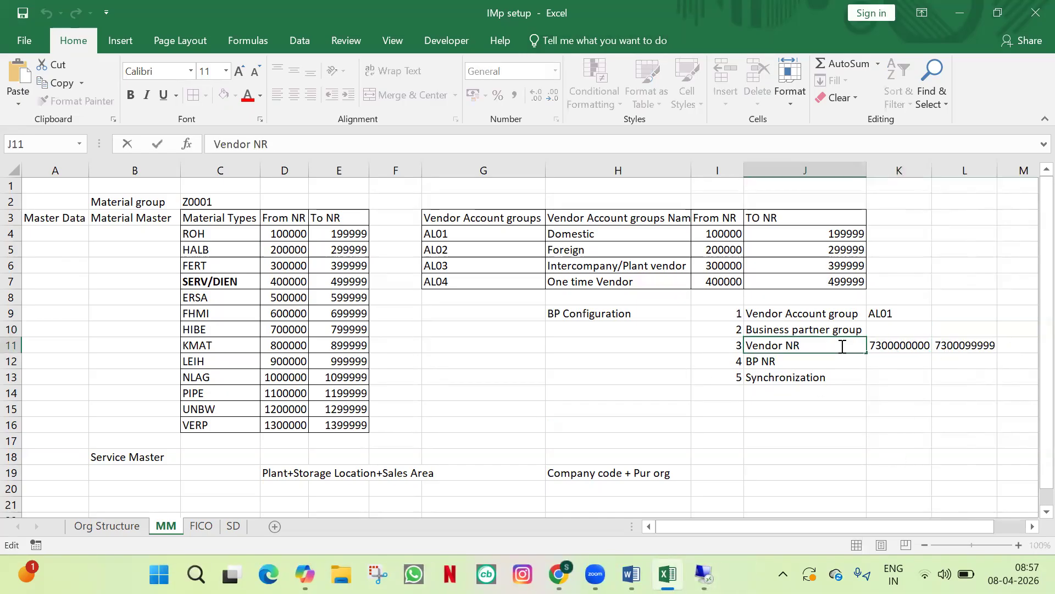
type(": Z1")
left_click(905, 376)
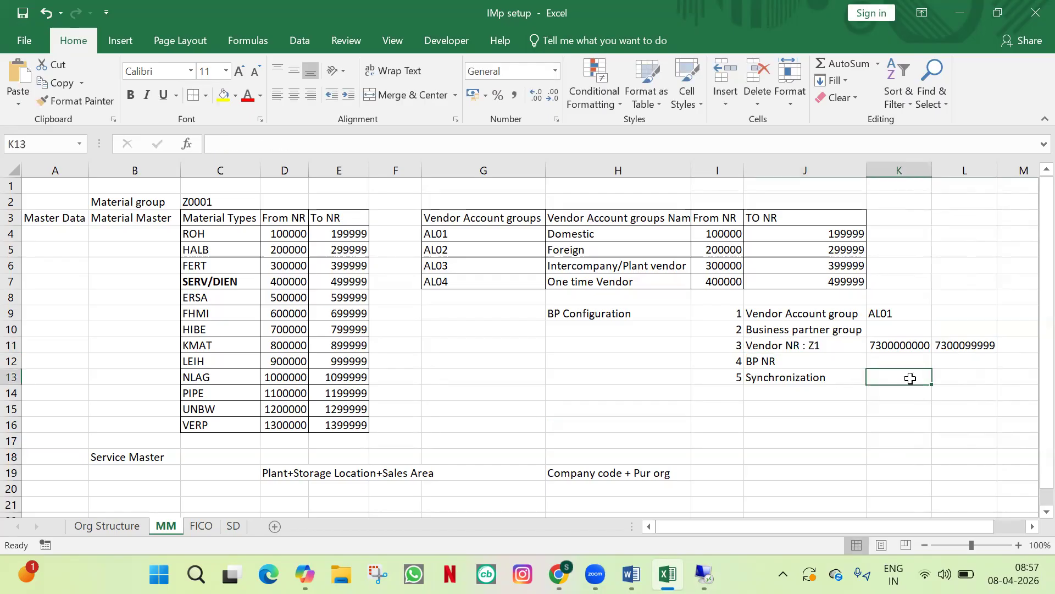
key("alt+Tab")
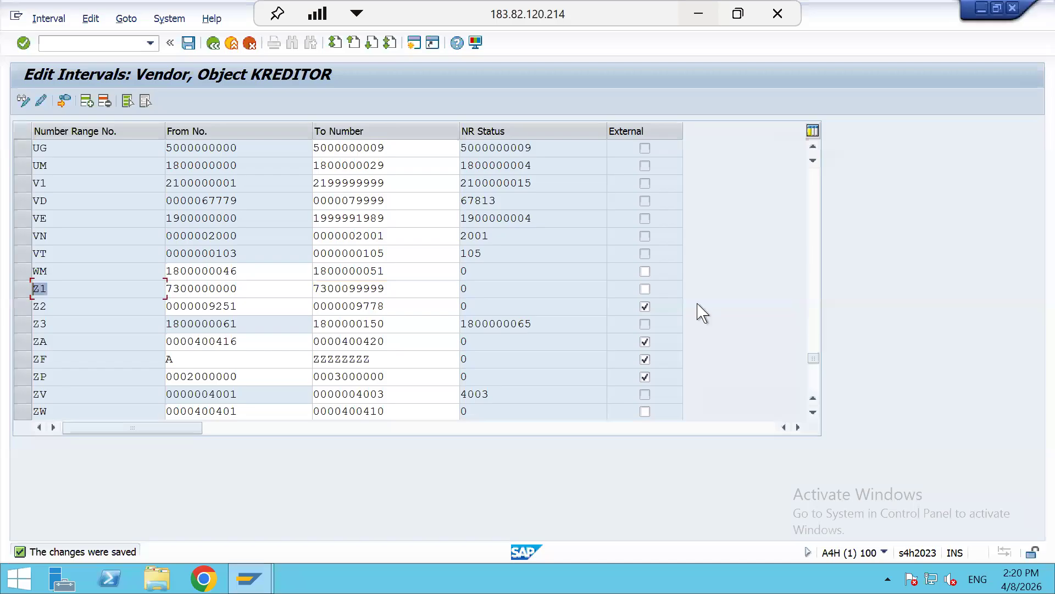
Step: Open the account group number range assignments and find AL01, currently on range 20
left_click(213, 43)
left_click(104, 205)
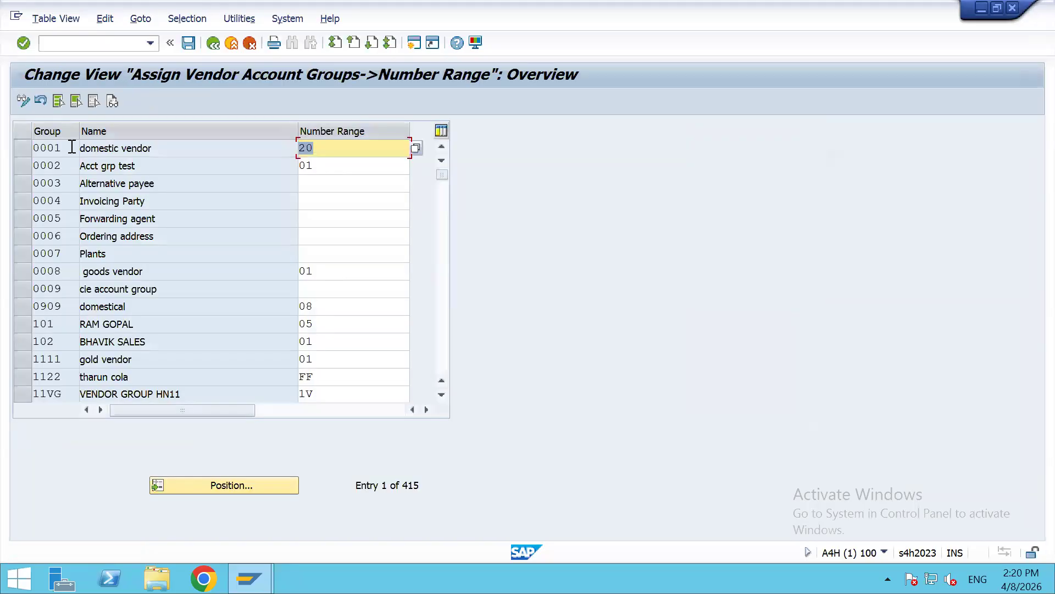
scroll(62, 283, "down", 13)
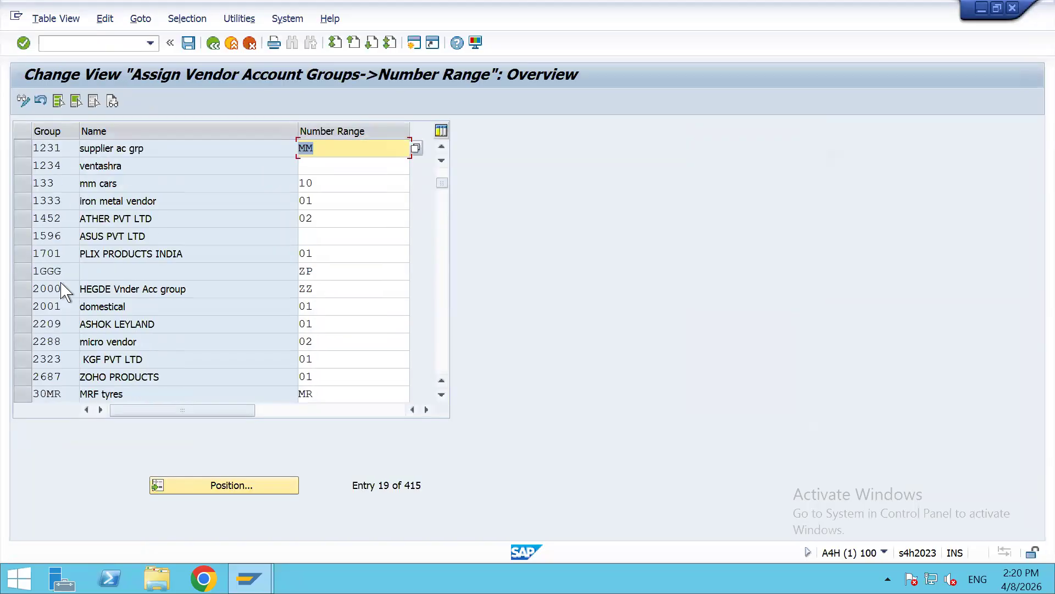
scroll(62, 282, "down", 7)
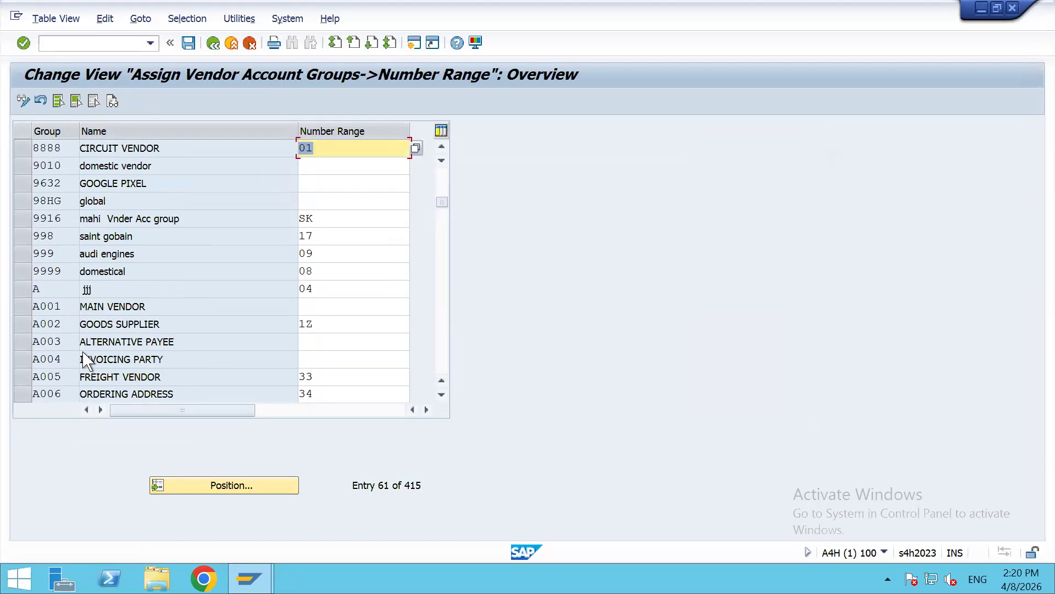
scroll(80, 350, "down", 6)
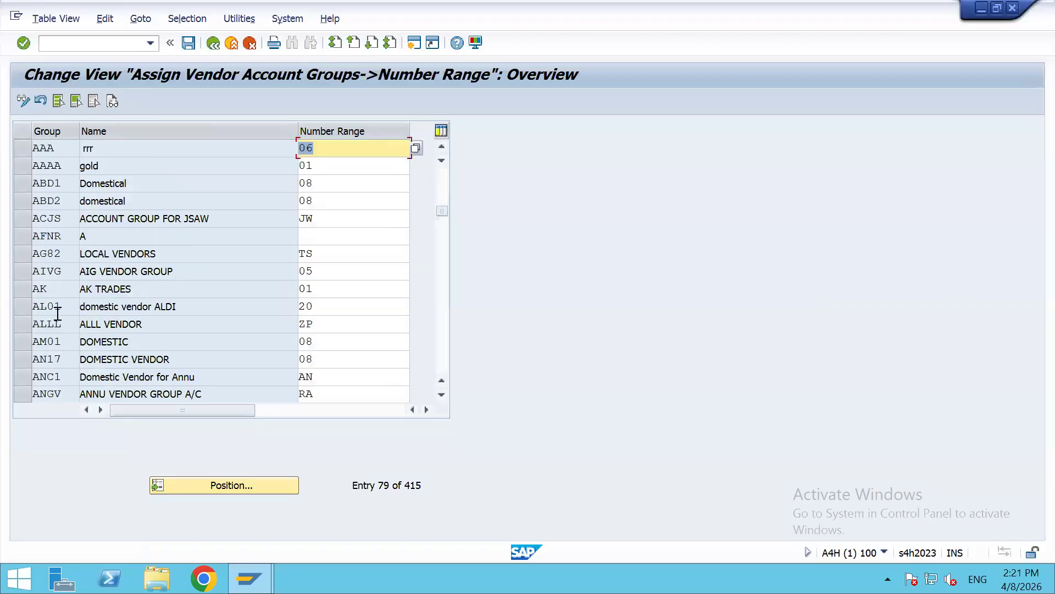
left_click_drag(60, 306, 10, 308)
left_click_drag(321, 306, 258, 305)
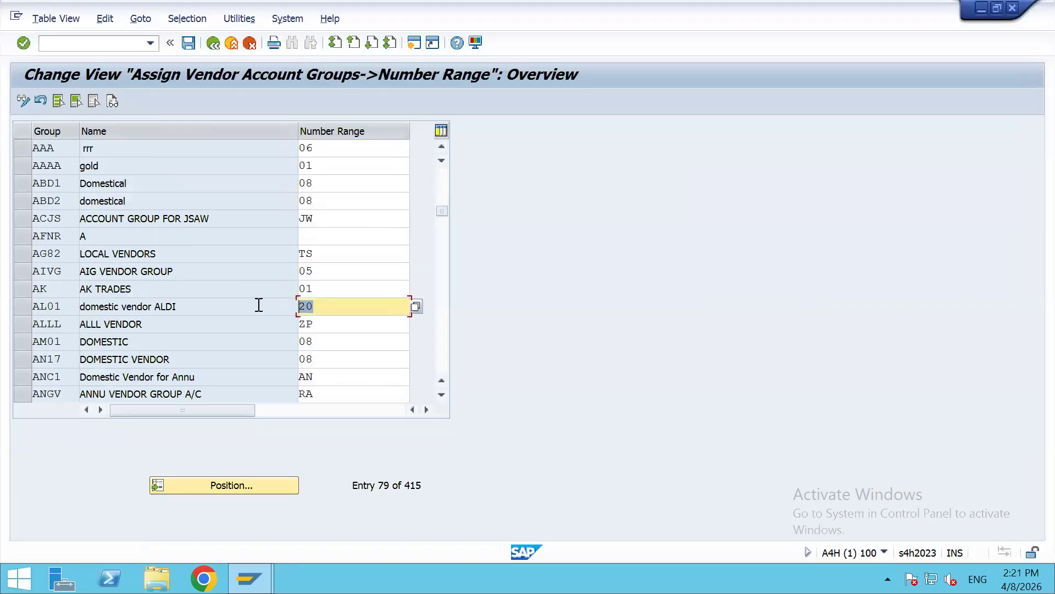
Step: Pick Z1 from the number range list for AL01, save, and confirm the customizing request
left_click(416, 306)
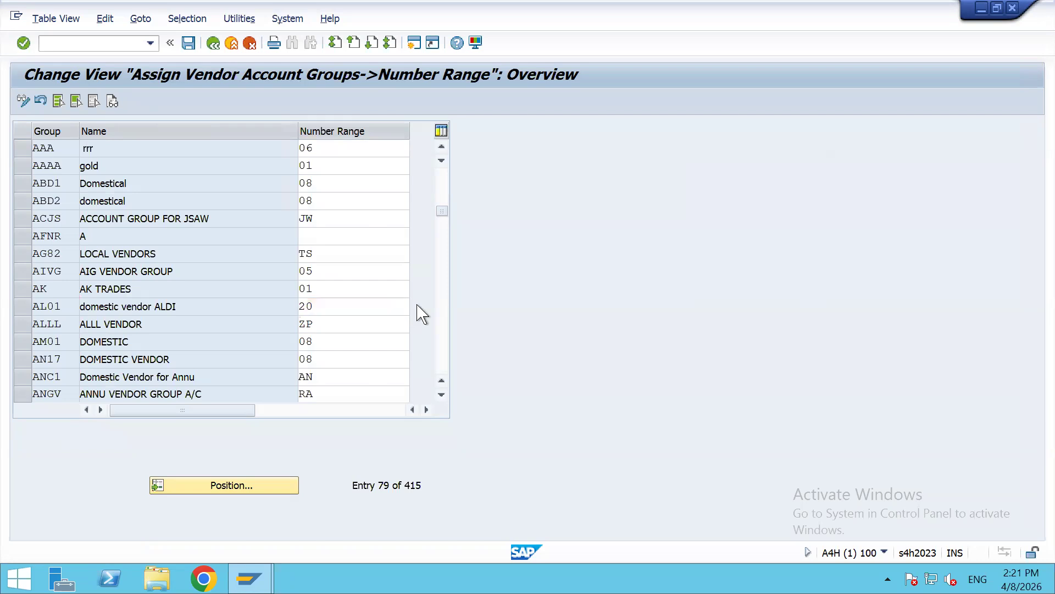
left_click_drag(423, 172, 423, 352)
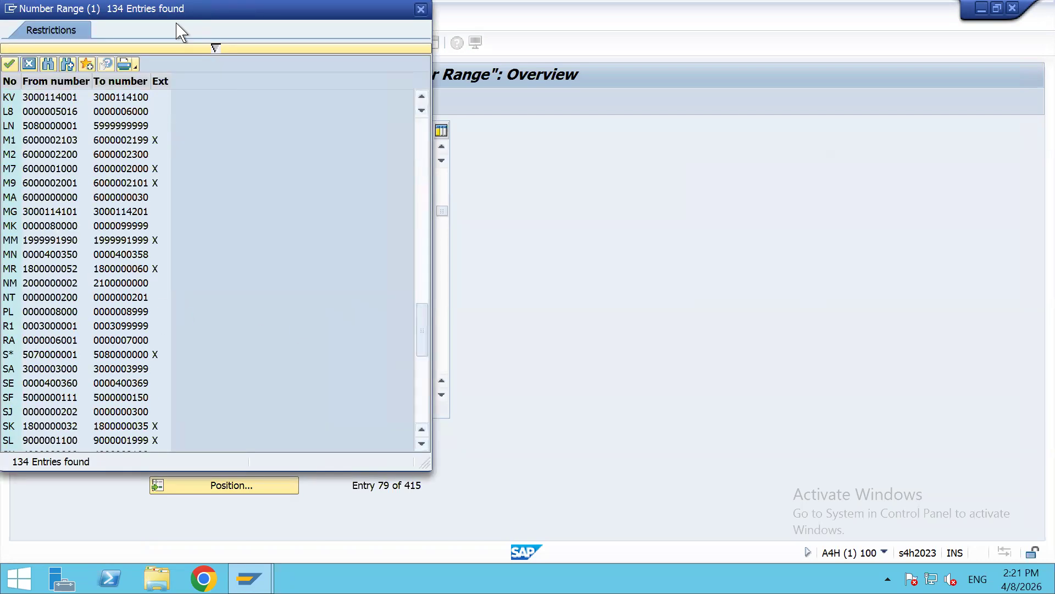
left_click_drag(215, 48, 346, 89)
scroll(327, 383, "down", 7)
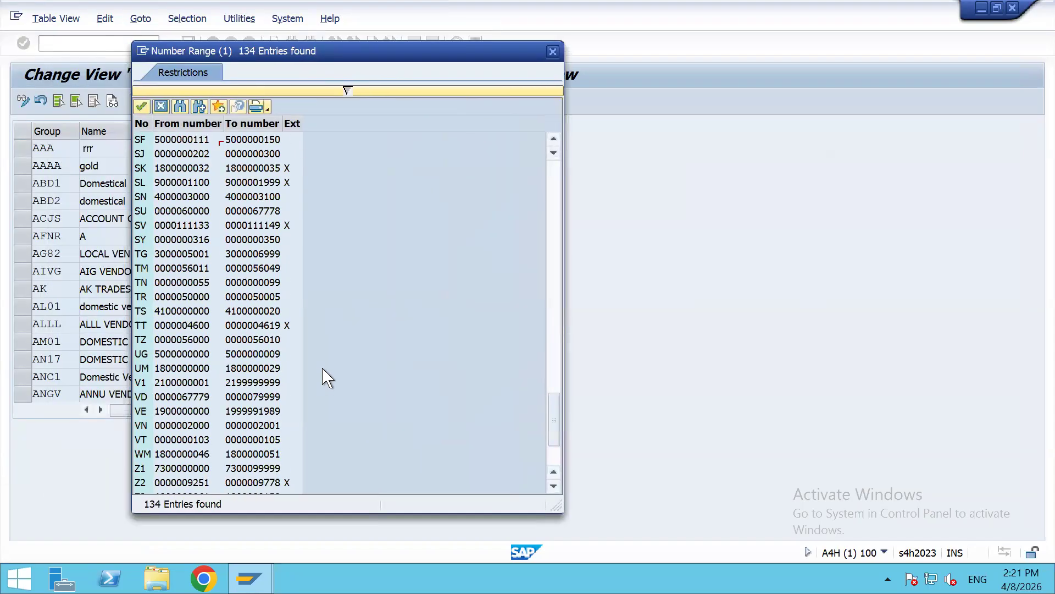
left_click(140, 468)
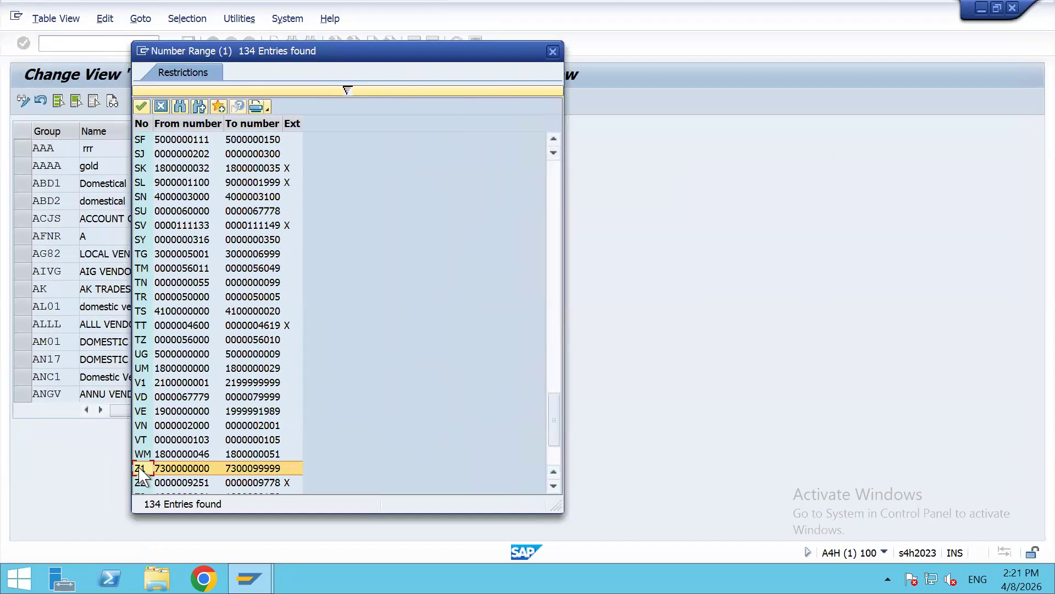
double_click(140, 469)
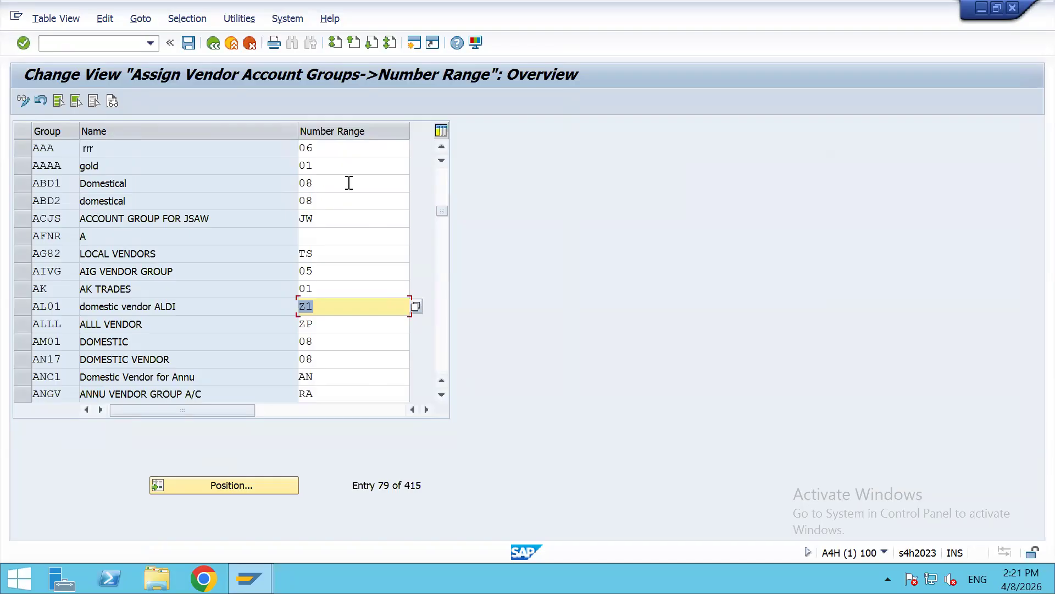
key("ctrl+s")
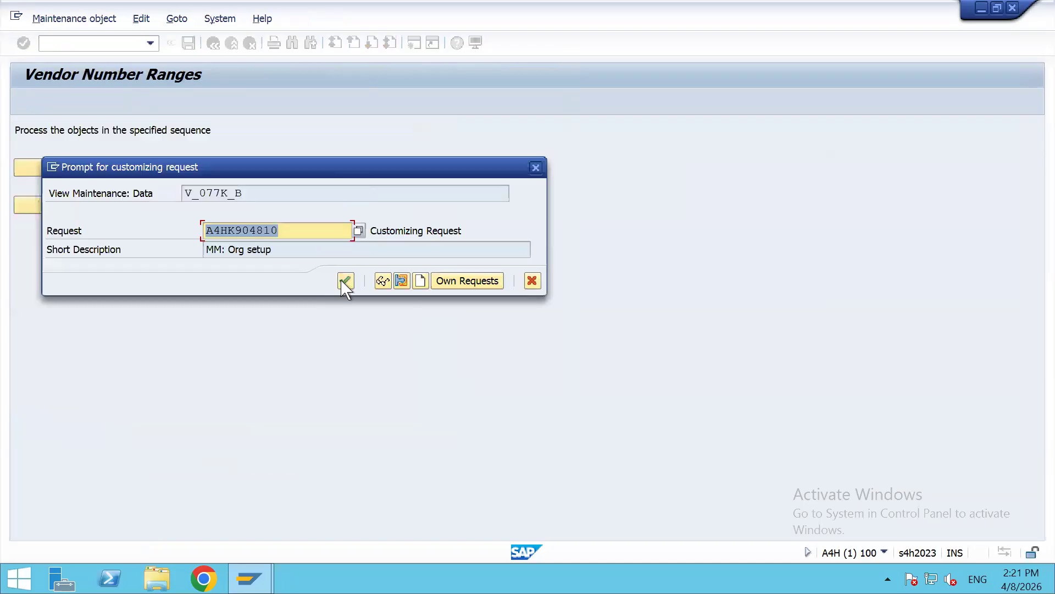
left_click(345, 282)
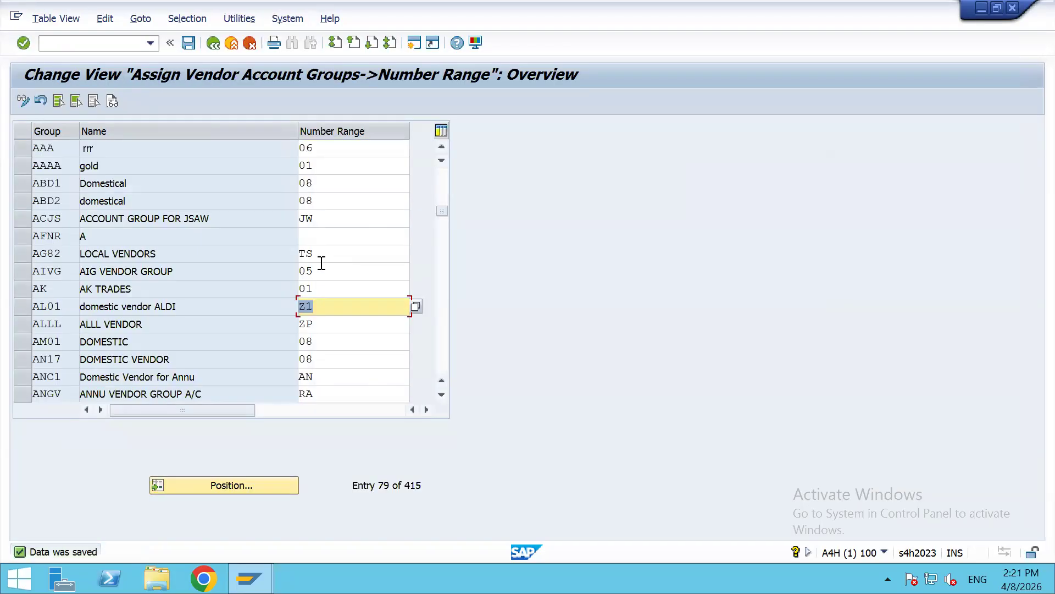
Step: Apply a yellow fill to the Vendor Account group (J9) and Vendor NR : Z1 (J11) cells
key("alt+Tab")
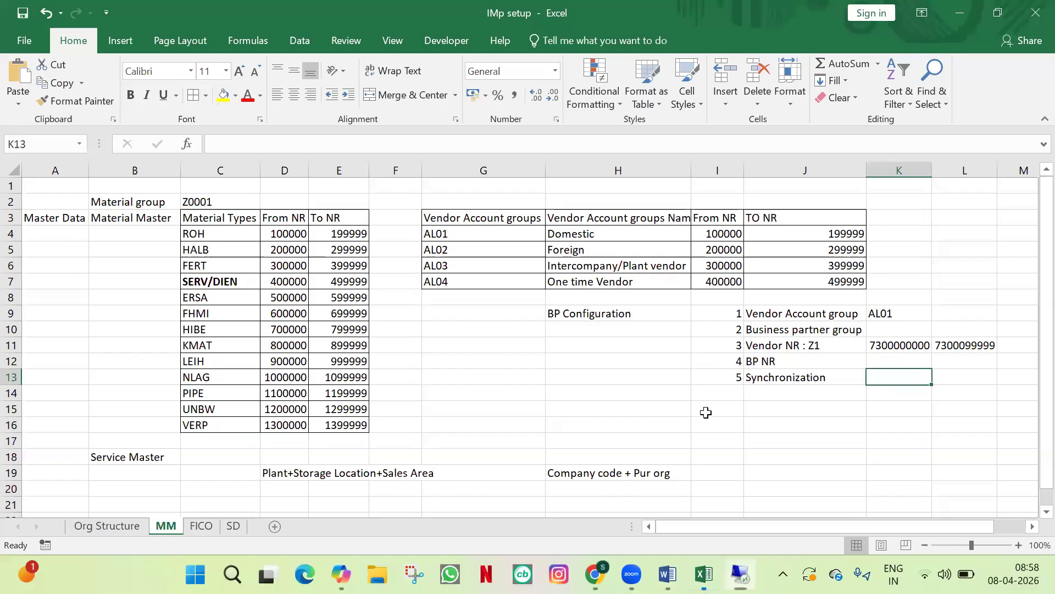
left_click(899, 345)
left_click(827, 347)
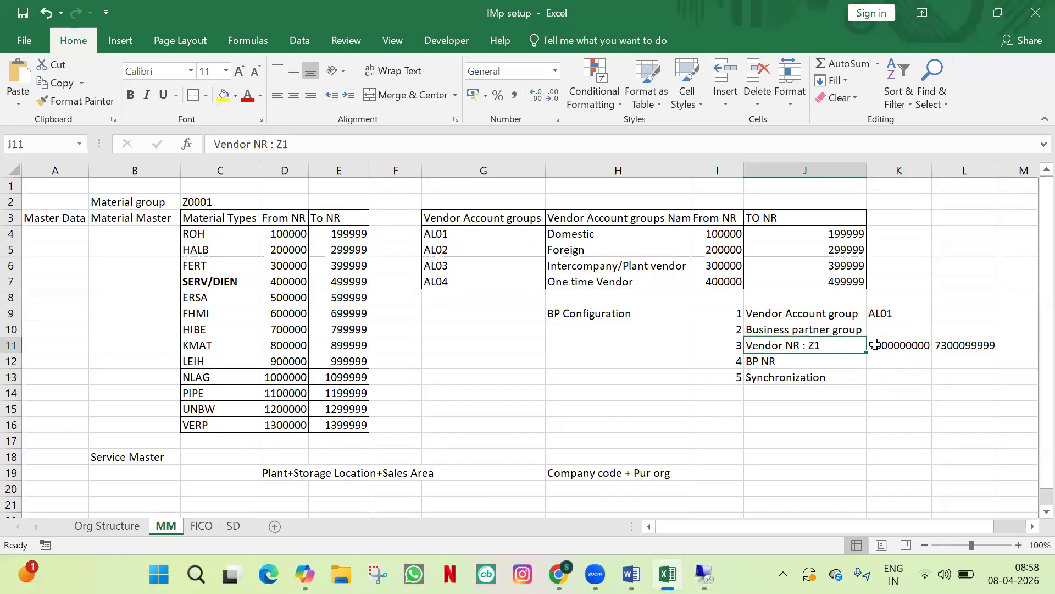
left_click(848, 315)
left_click(845, 345)
left_click(843, 314)
left_click(841, 343)
left_click(841, 316)
left_click(838, 345)
left_click(824, 311)
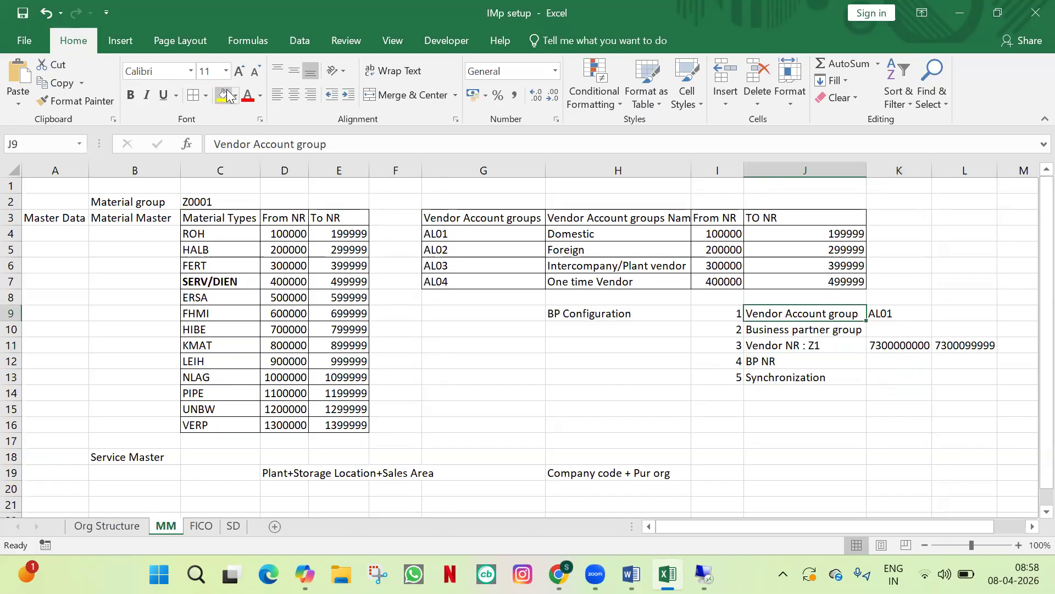
left_click(223, 95)
left_click(831, 341)
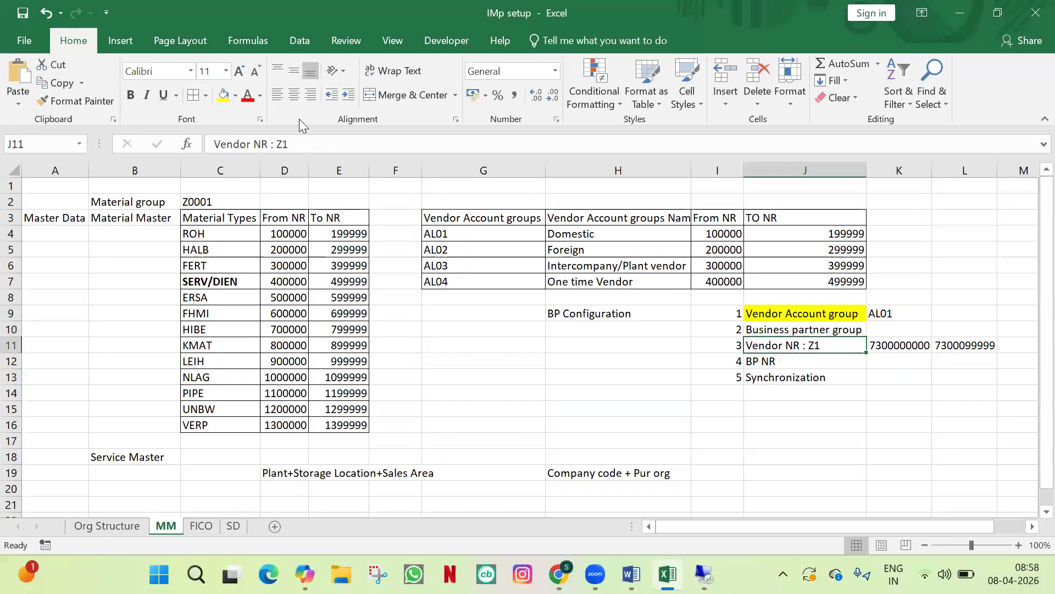
left_click(223, 95)
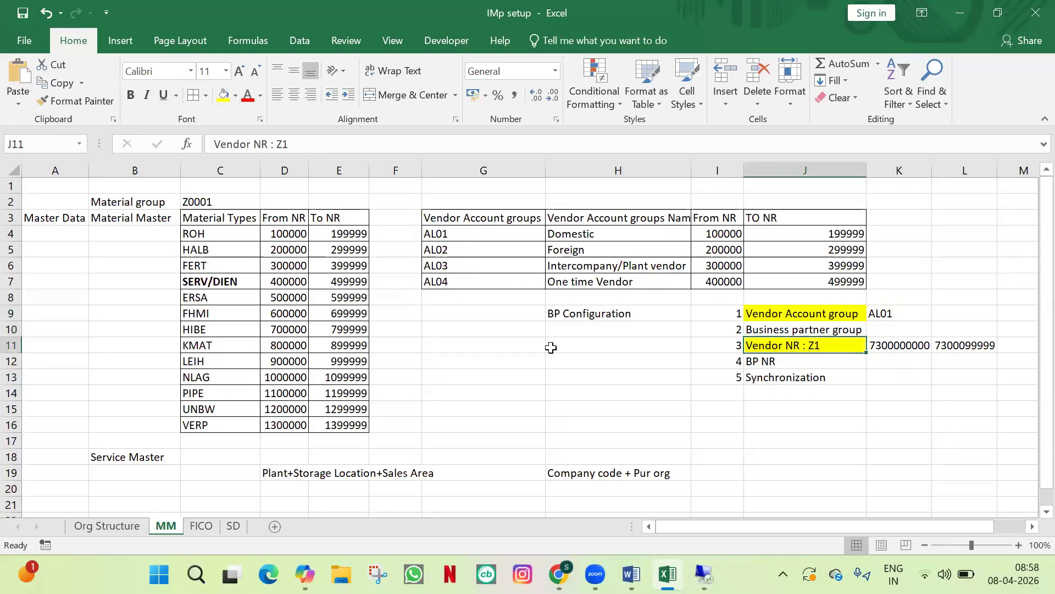
left_click(886, 357)
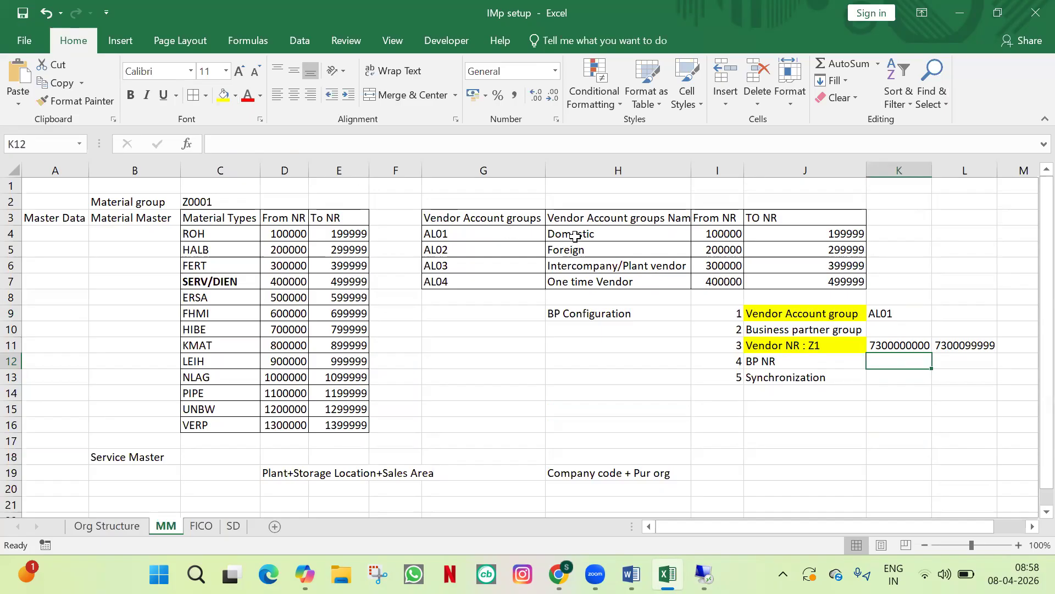
left_click(501, 360)
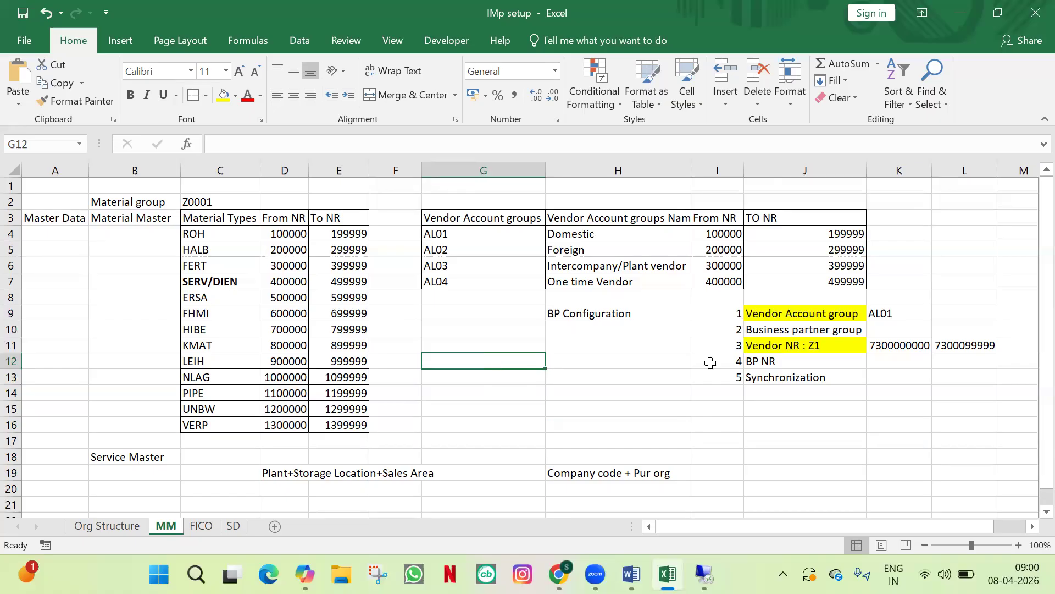
left_click(648, 299)
left_click(647, 311)
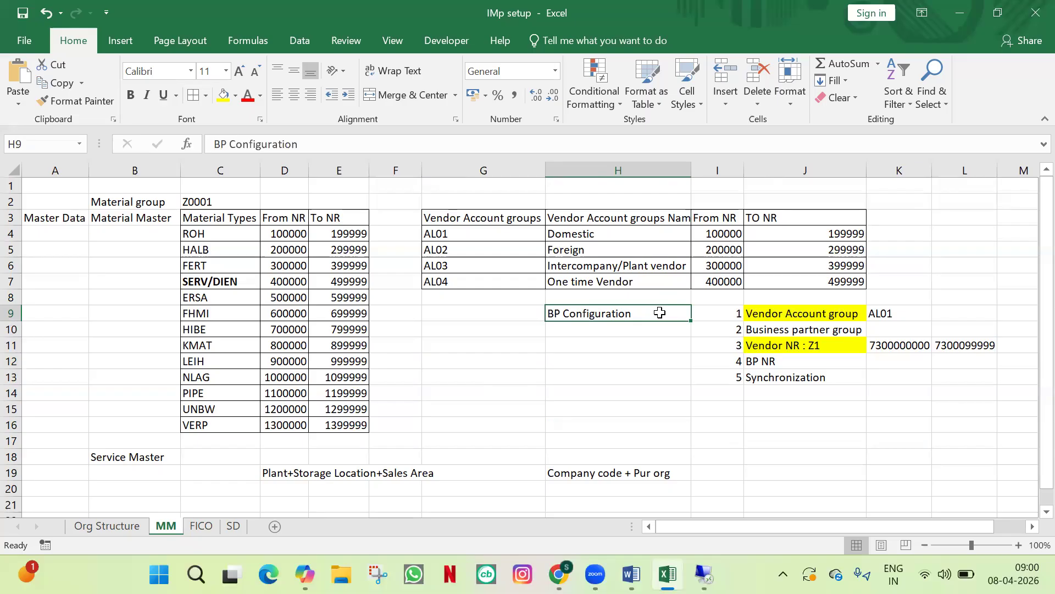
left_click(834, 359)
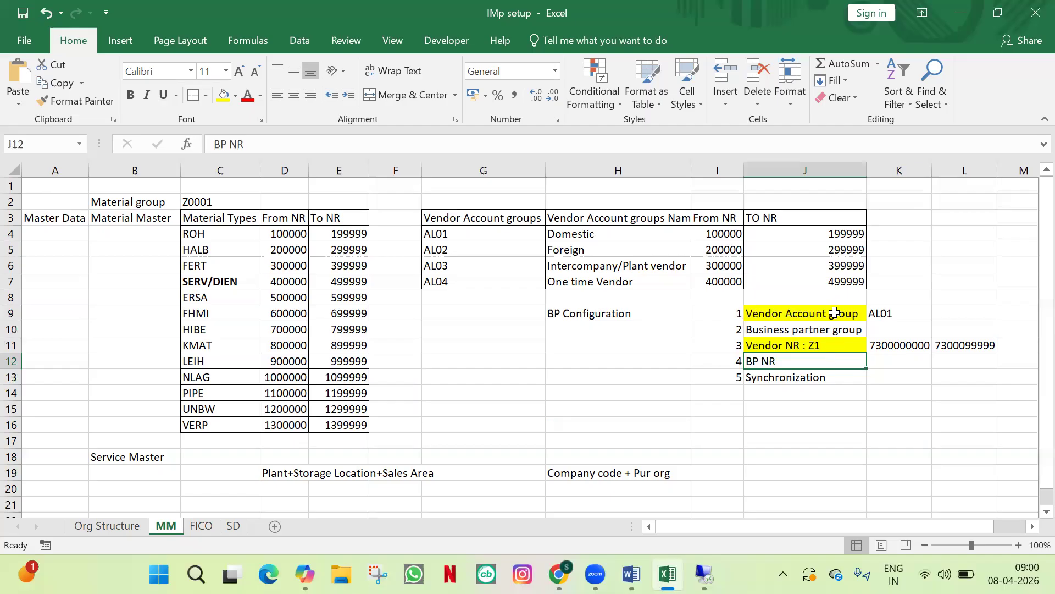
left_click(803, 314)
left_click_drag(797, 368, 801, 377)
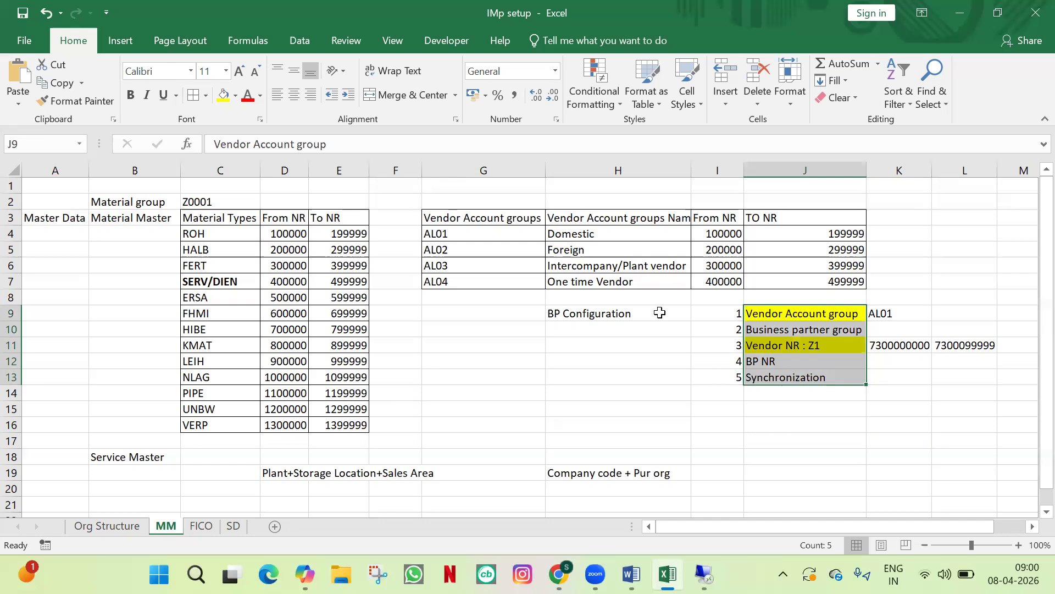
left_click(659, 313)
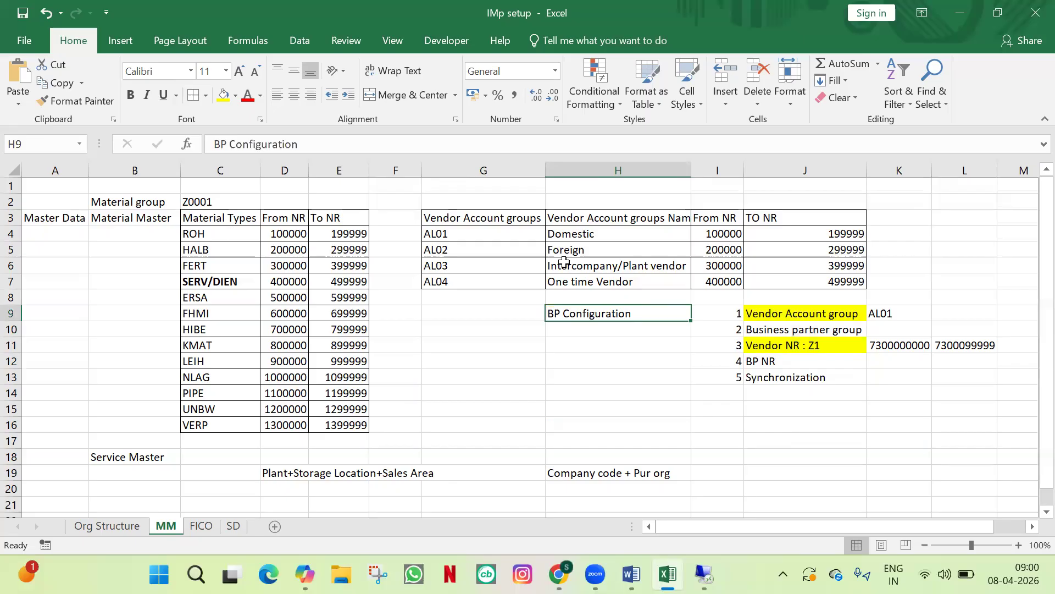
left_click(504, 232)
left_click(481, 328)
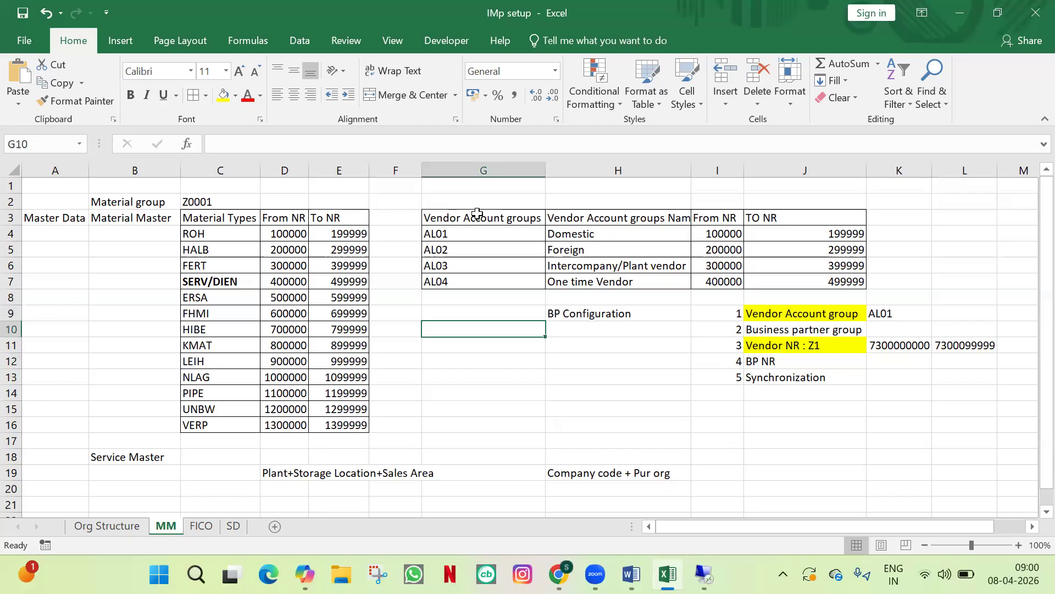
left_click_drag(478, 213, 478, 284)
left_click(481, 339)
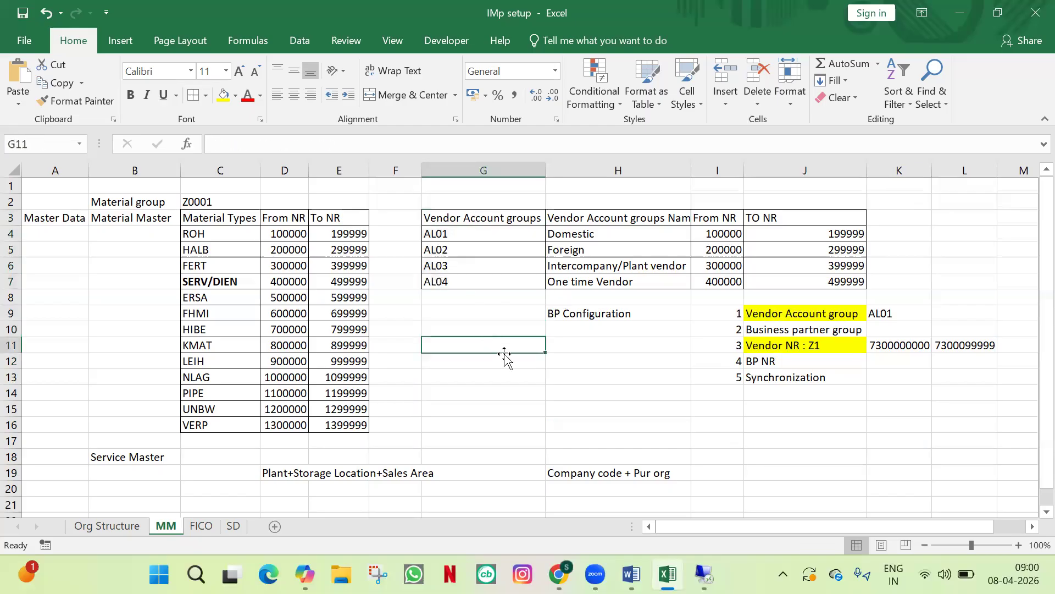
left_click(712, 310)
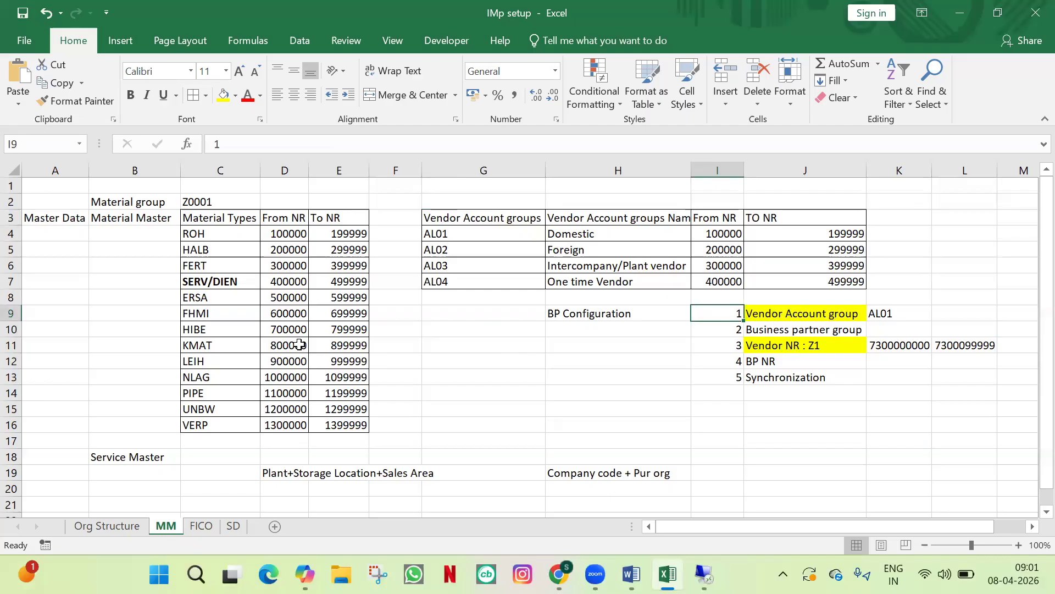
left_click_drag(235, 234, 216, 393)
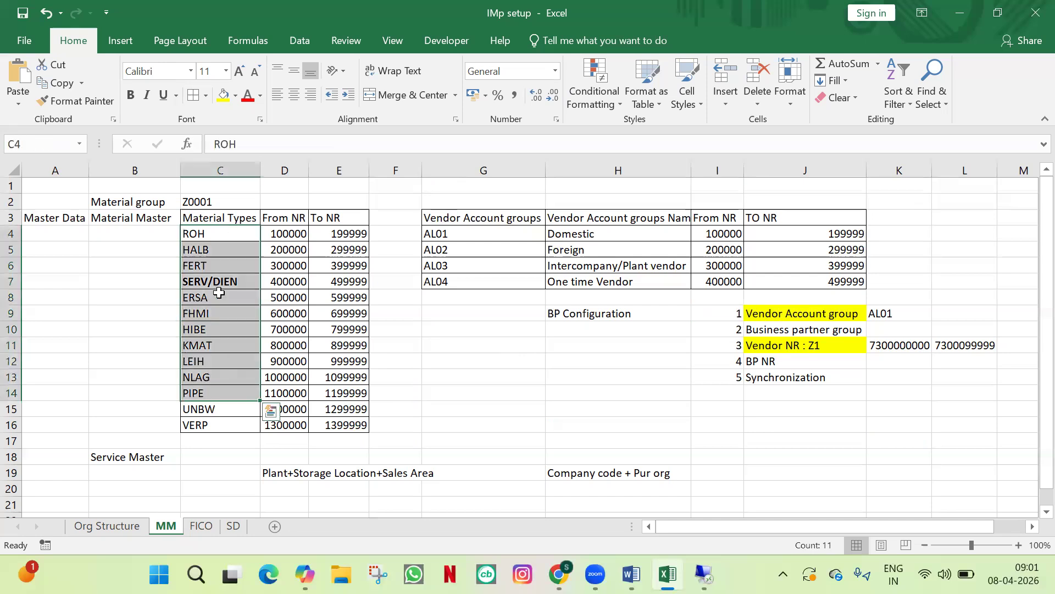
left_click(229, 219)
left_click_drag(226, 252, 236, 394)
left_click(463, 363)
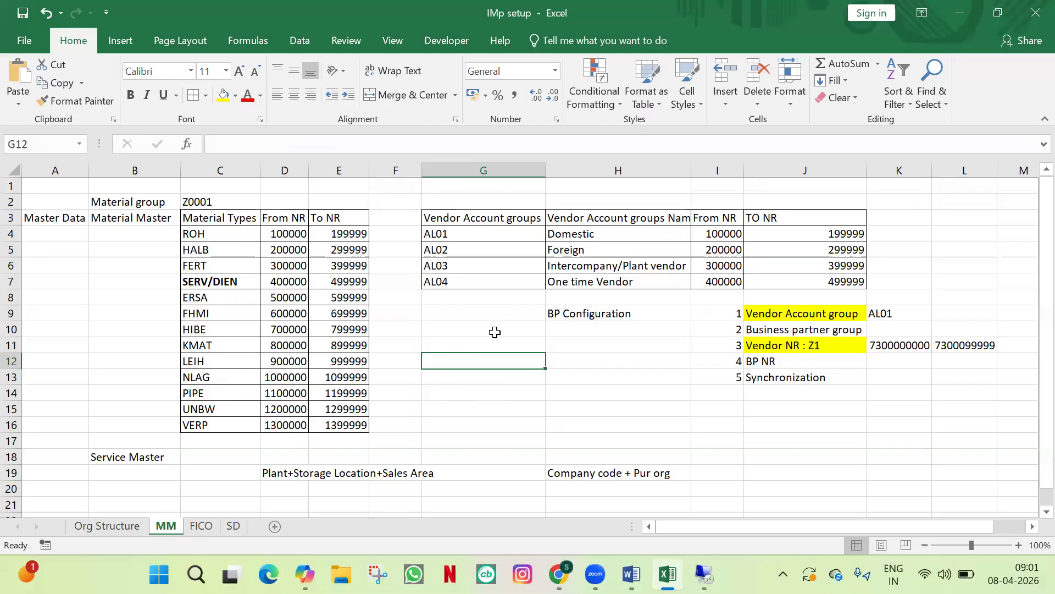
left_click(636, 365)
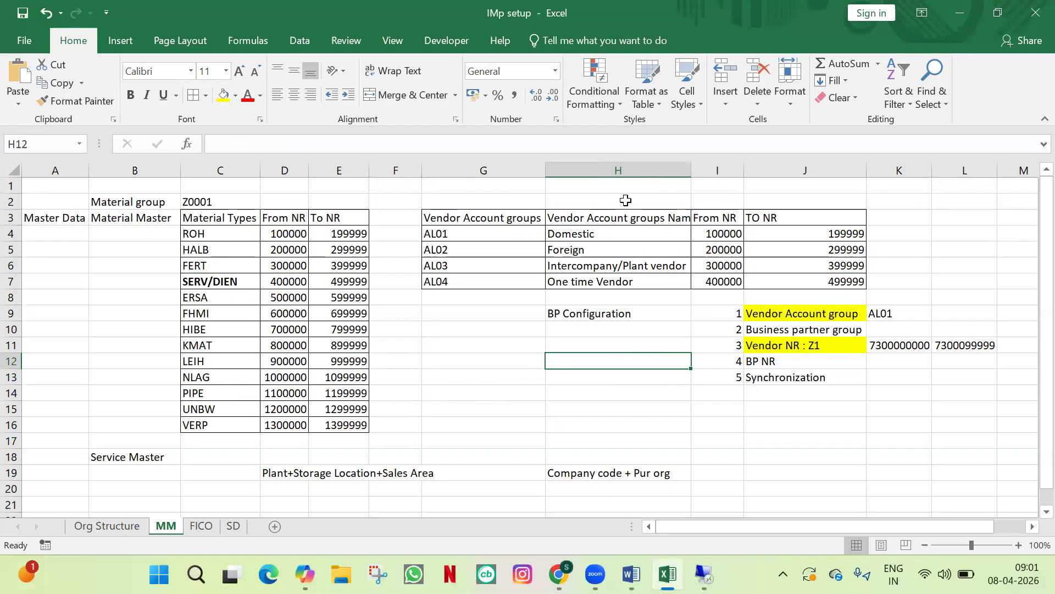
left_click(607, 347)
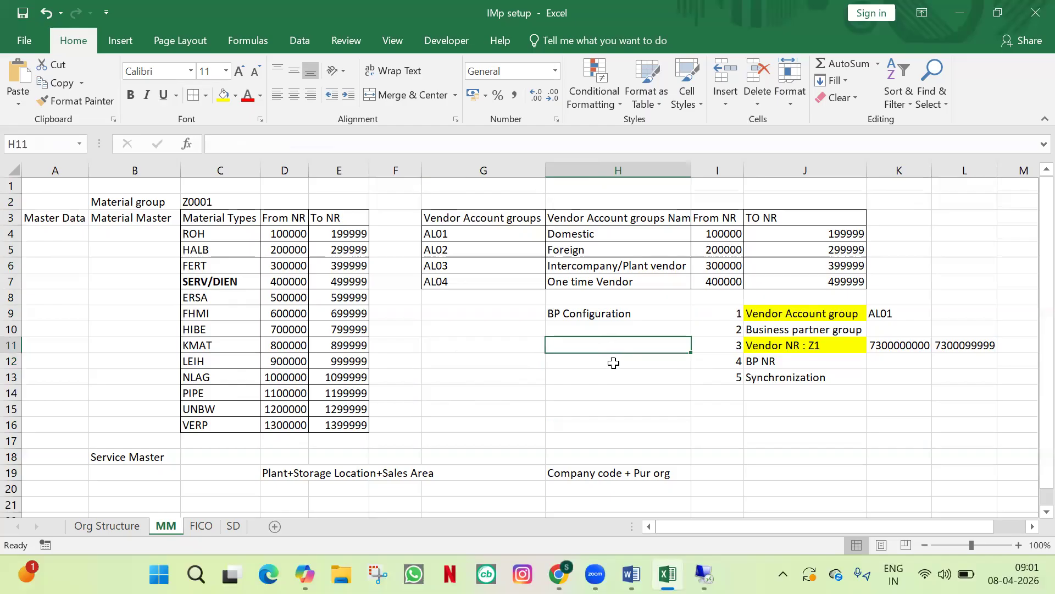
left_click(616, 361)
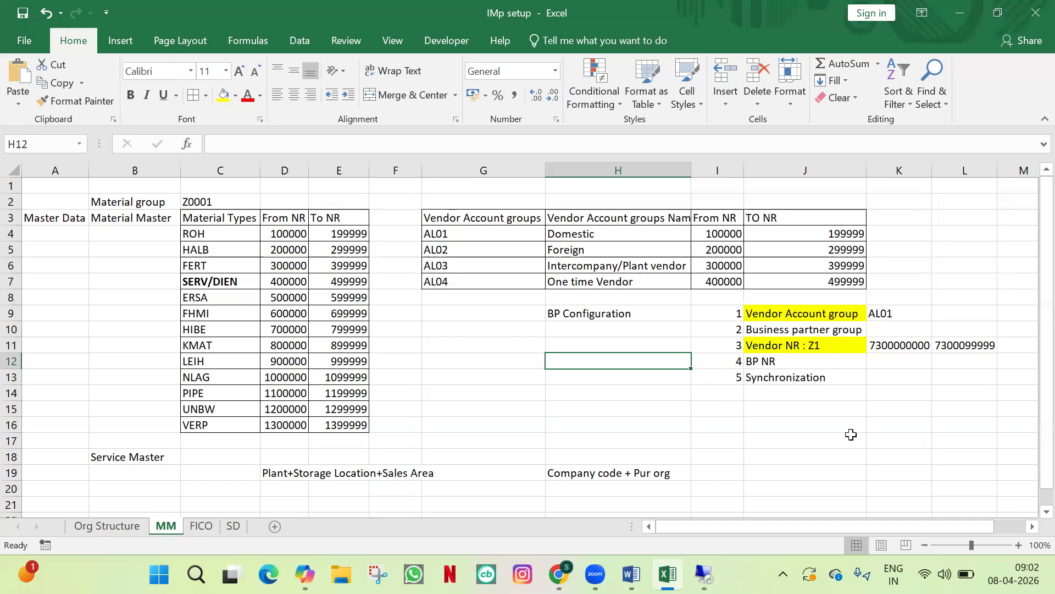
left_click(833, 306)
left_click(836, 346)
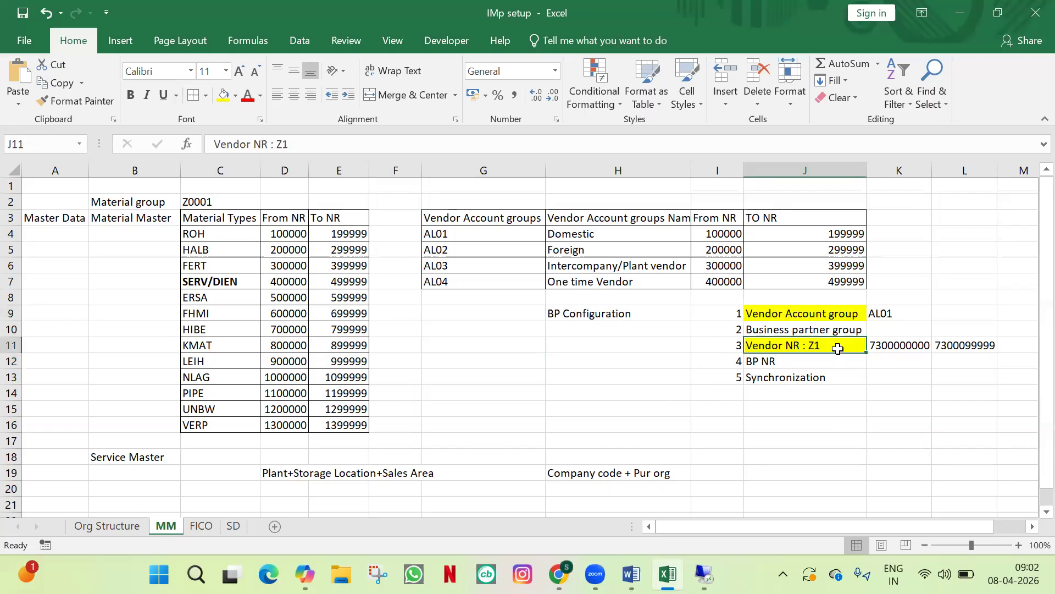
left_click(832, 361)
left_click(835, 330)
left_click(840, 364)
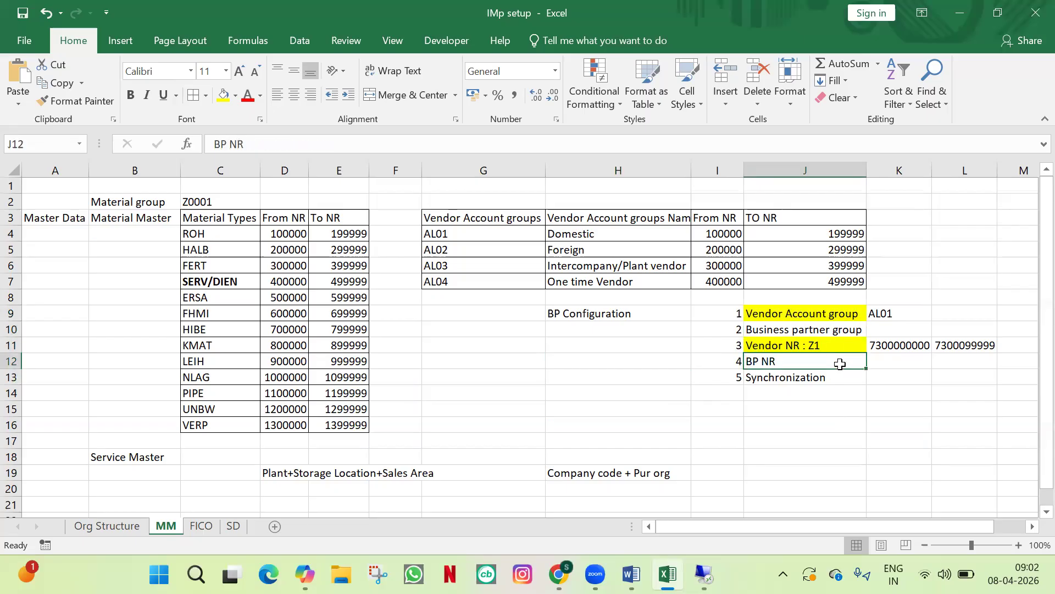
Step: Go back from the vendor assignments to the IMG tree and collapse the Business Partner branch
key("alt+Tab")
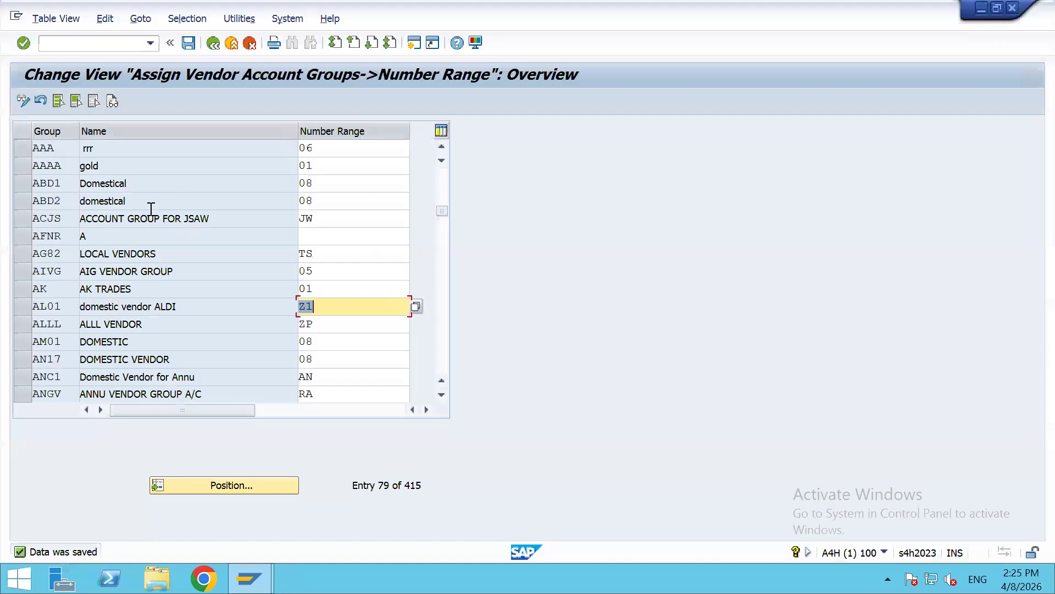
left_click(214, 43)
left_click(214, 43)
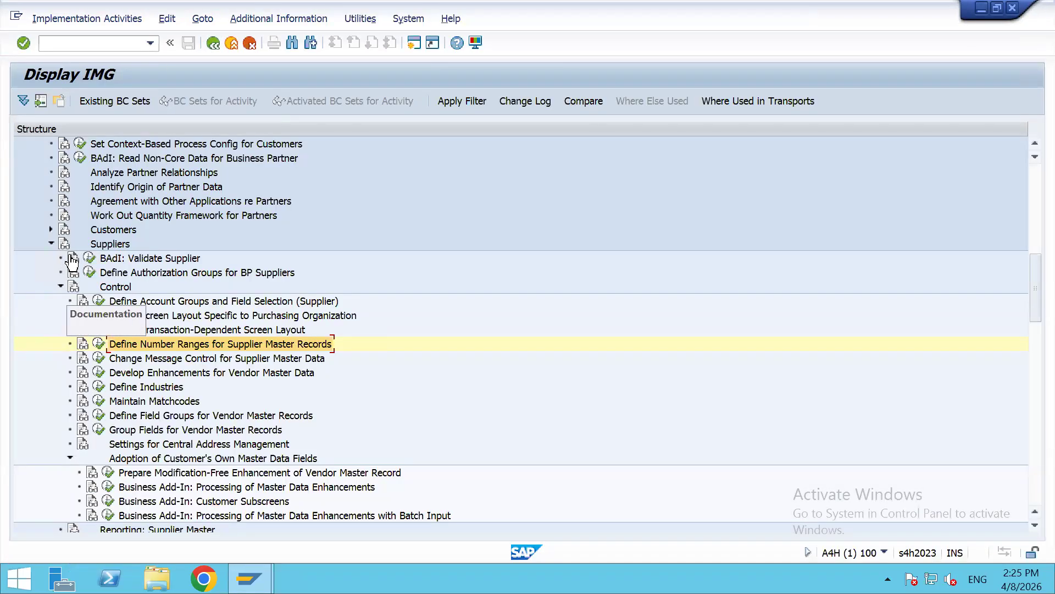
scroll(107, 242, "up", 5)
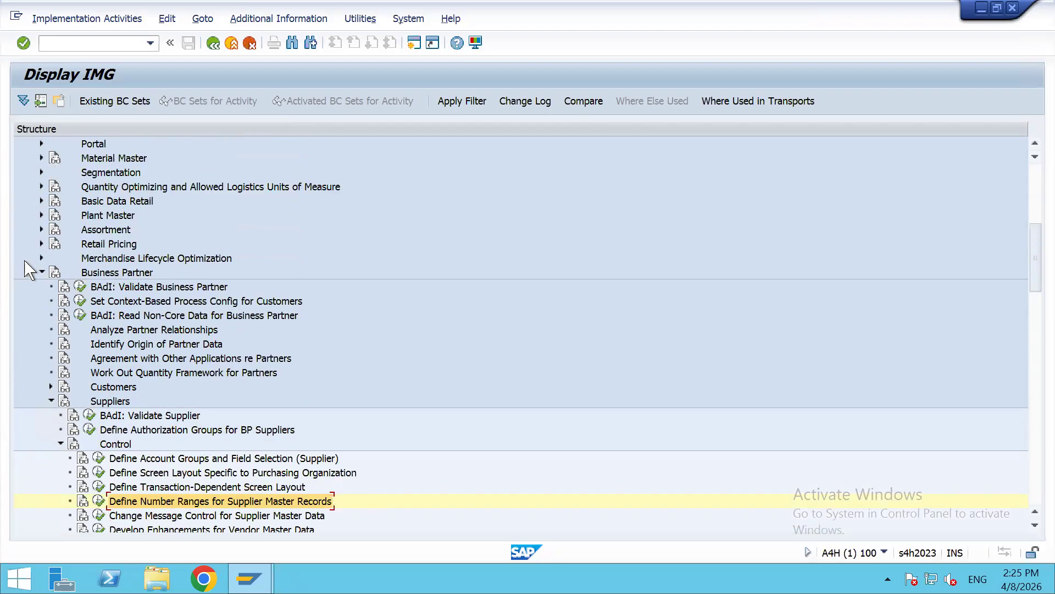
left_click(41, 272)
scroll(83, 258, "up", 5)
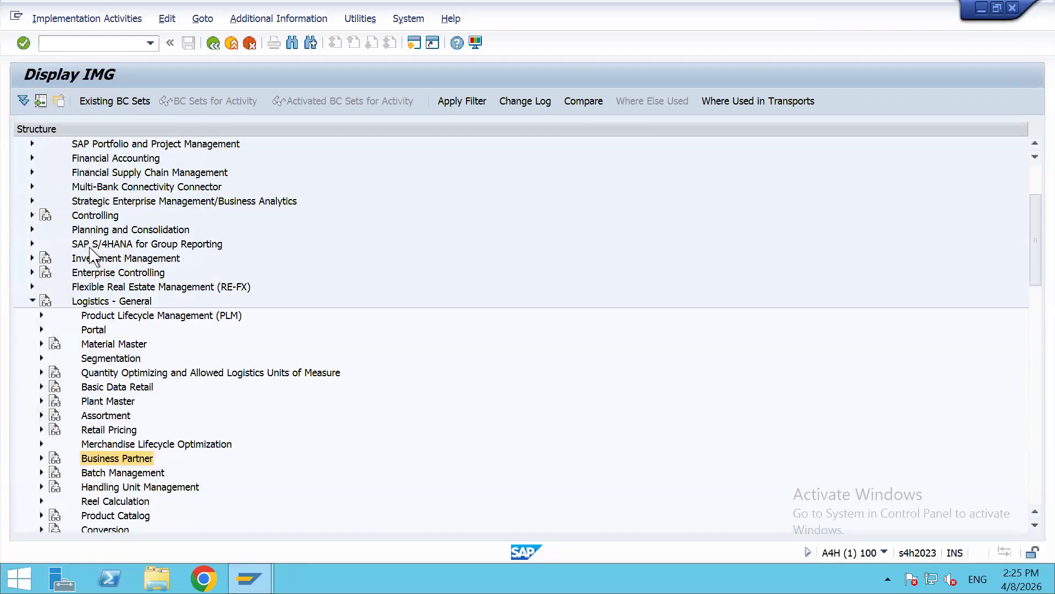
scroll(91, 254, "up", 3)
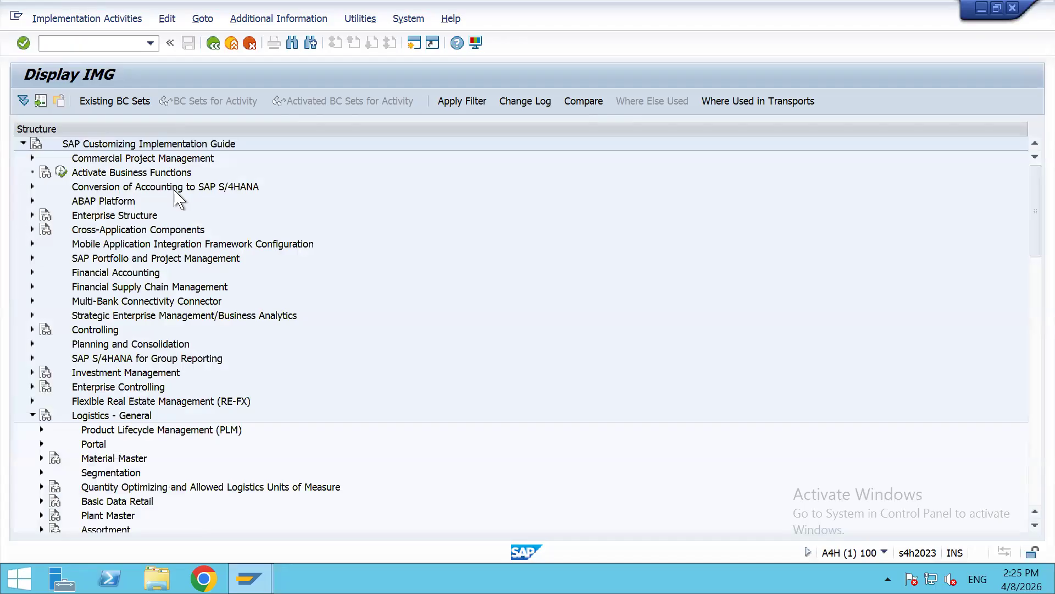
Step: Expand Cross-Application Components and the SAP Business Partner branch in the IMG
left_click(32, 229)
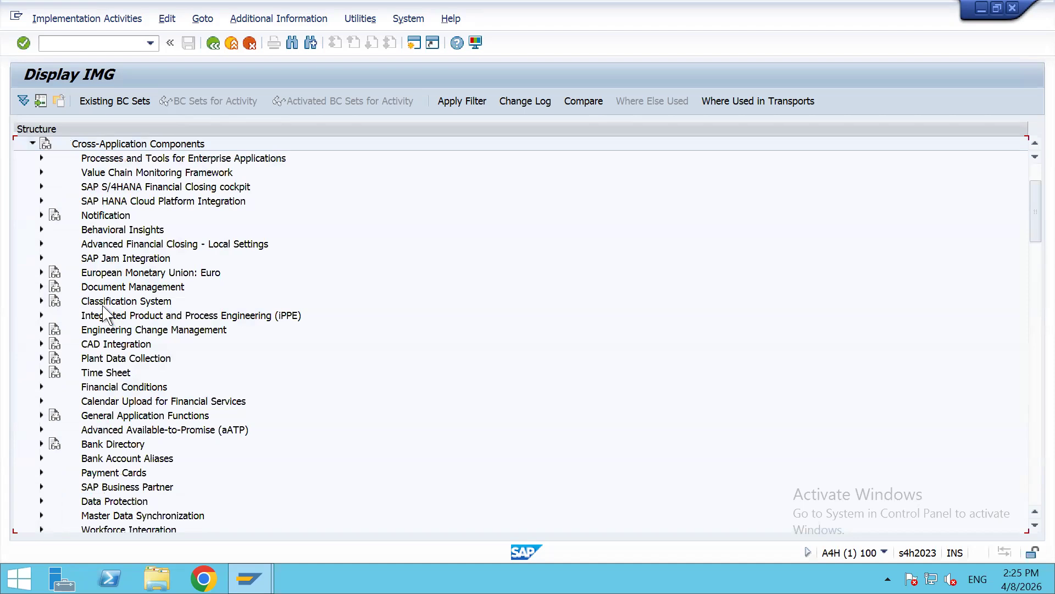
scroll(102, 347, "down", 1)
scroll(107, 352, "down", 1)
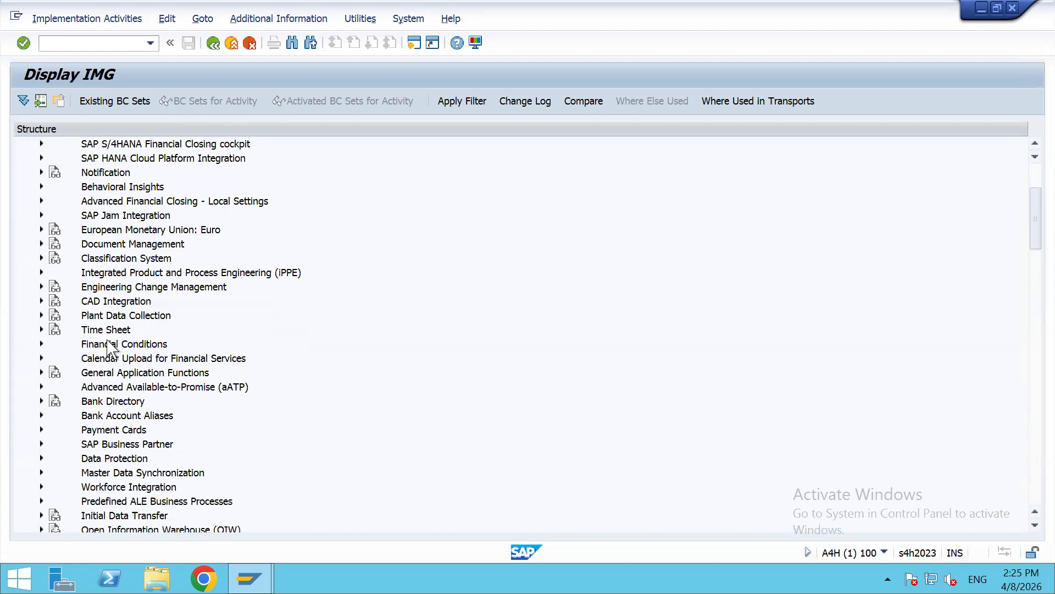
left_click(110, 430)
scroll(116, 379, "down", 1)
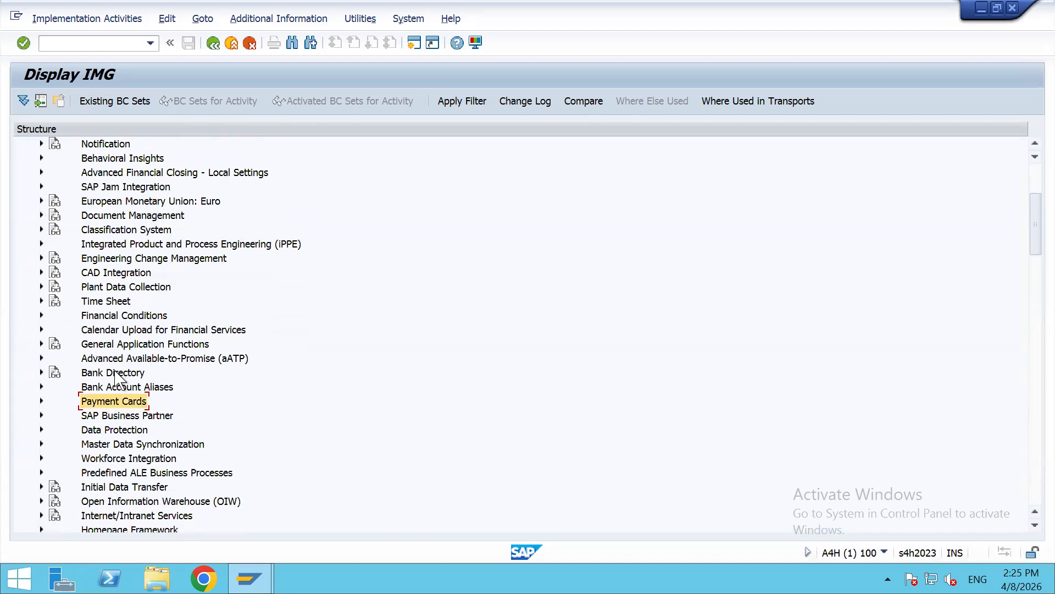
left_click(41, 415)
scroll(184, 291, "down", 3)
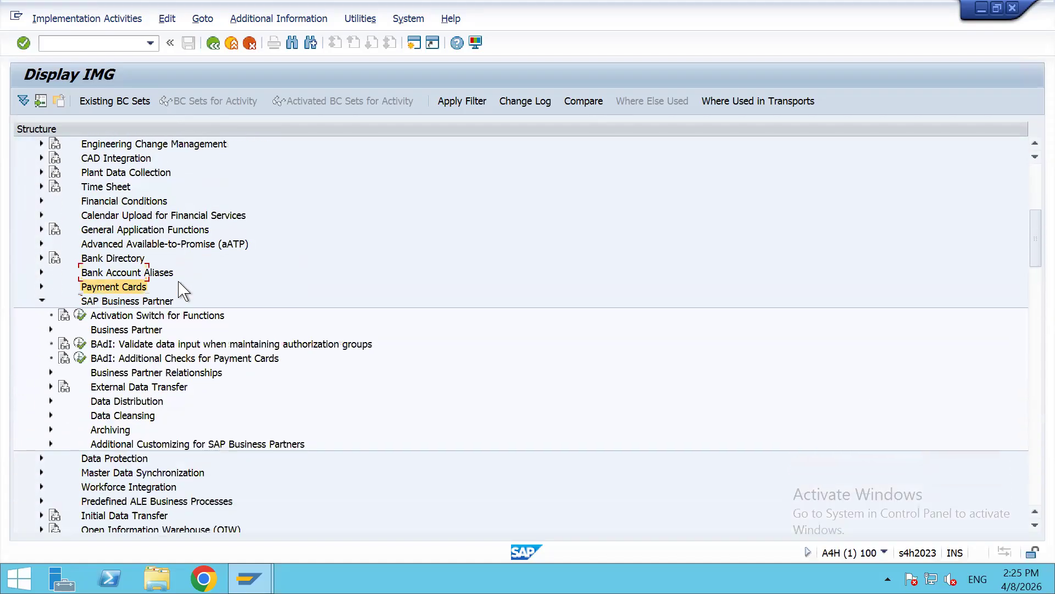
scroll(182, 289, "down", 2)
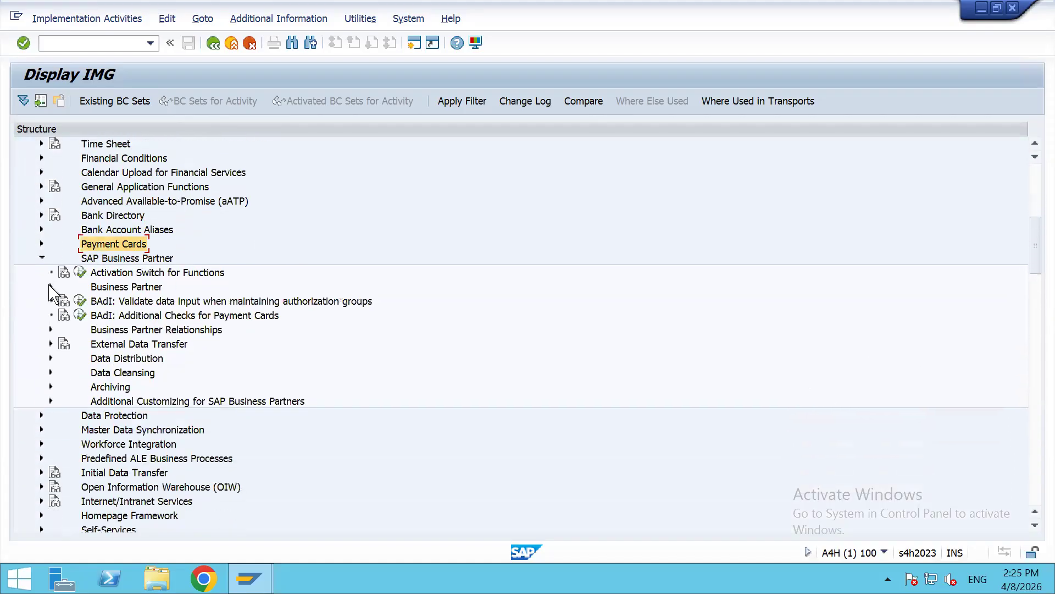
Step: Expand Business Partner > Basic Settings > Number Ranges and Groupings and select Define Number Ranges
left_click(50, 286)
scroll(206, 252, "down", 1)
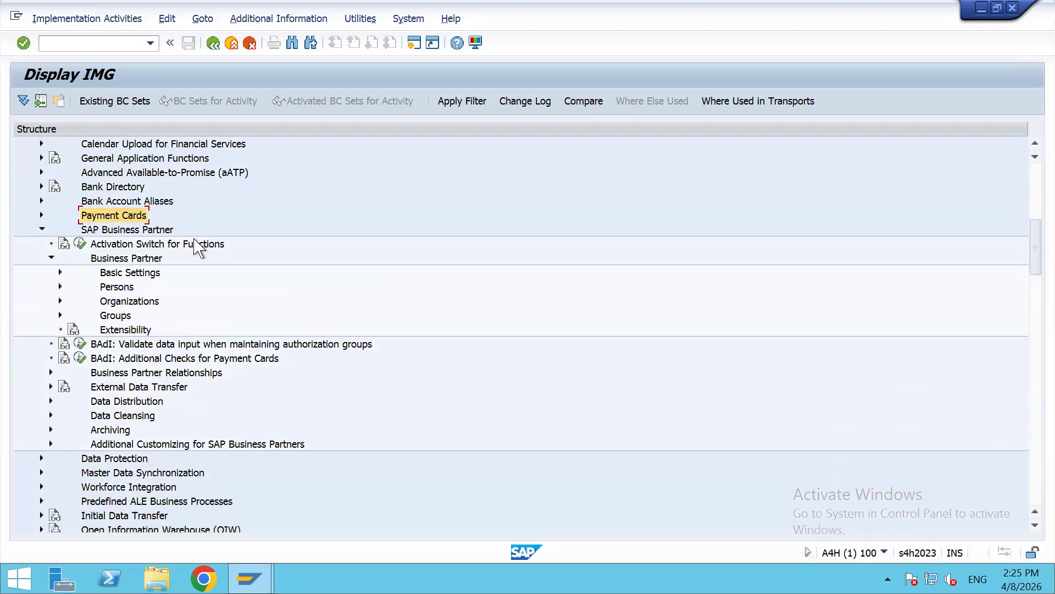
left_click(60, 272)
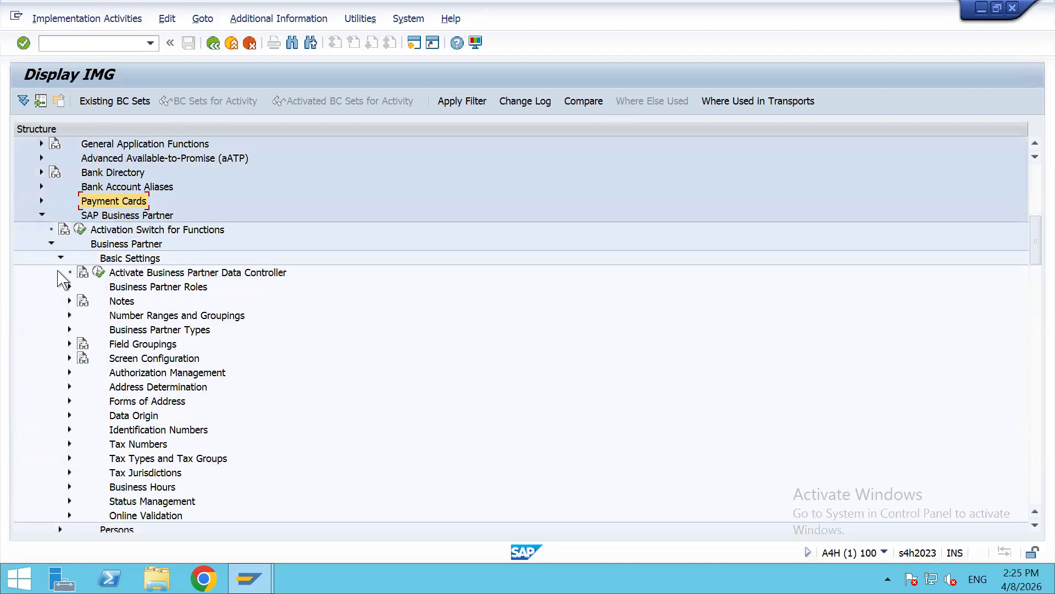
left_click(118, 259)
left_click(136, 316)
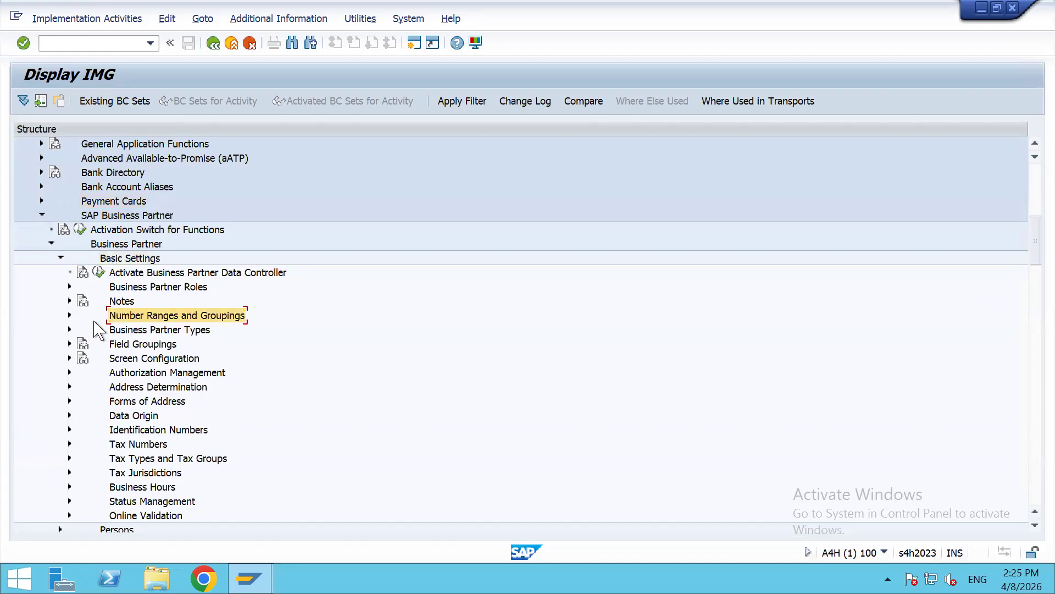
left_click(69, 315)
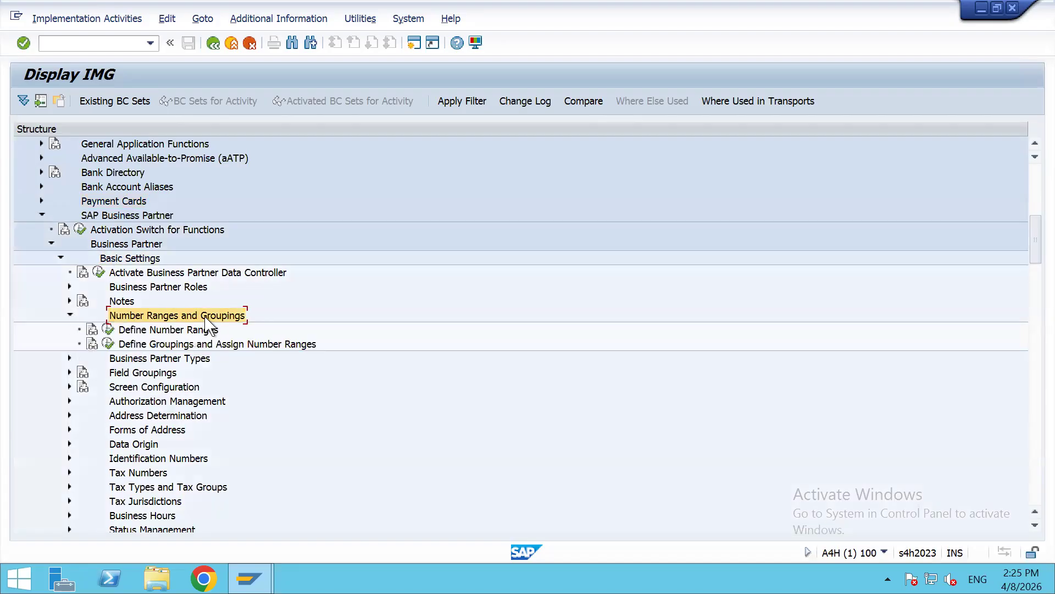
left_click(111, 331)
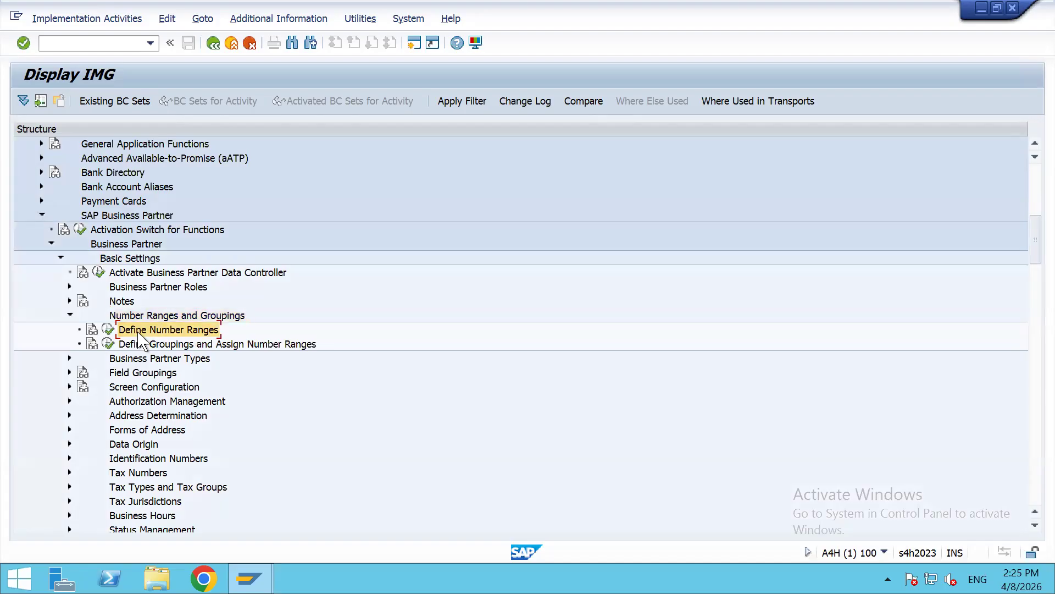
Step: Run Define Number Ranges and scroll the BU_PARTNER intervals down to the Z ranges
left_click(108, 331)
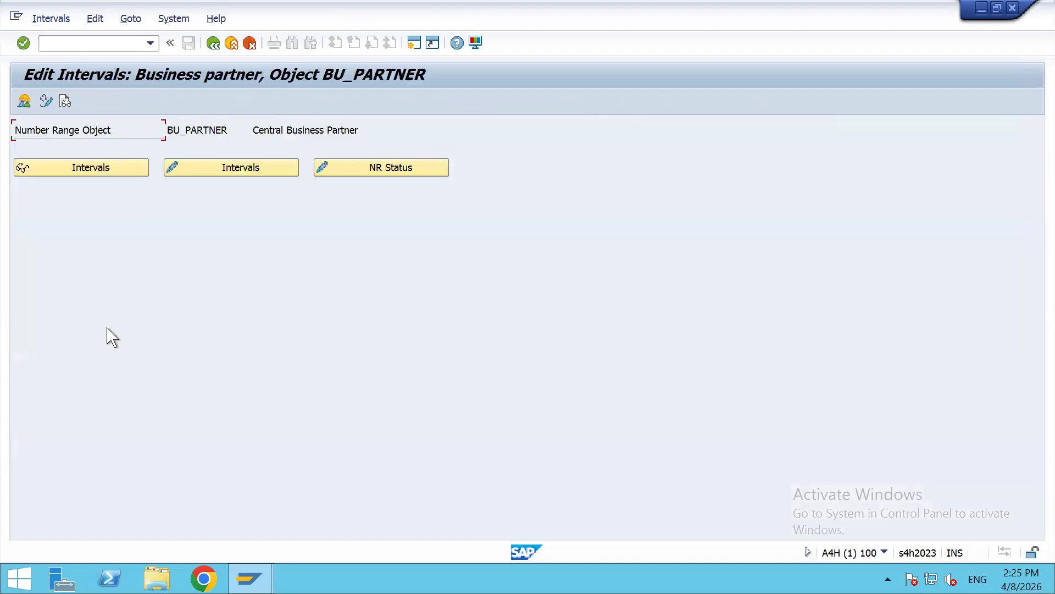
left_click(111, 170)
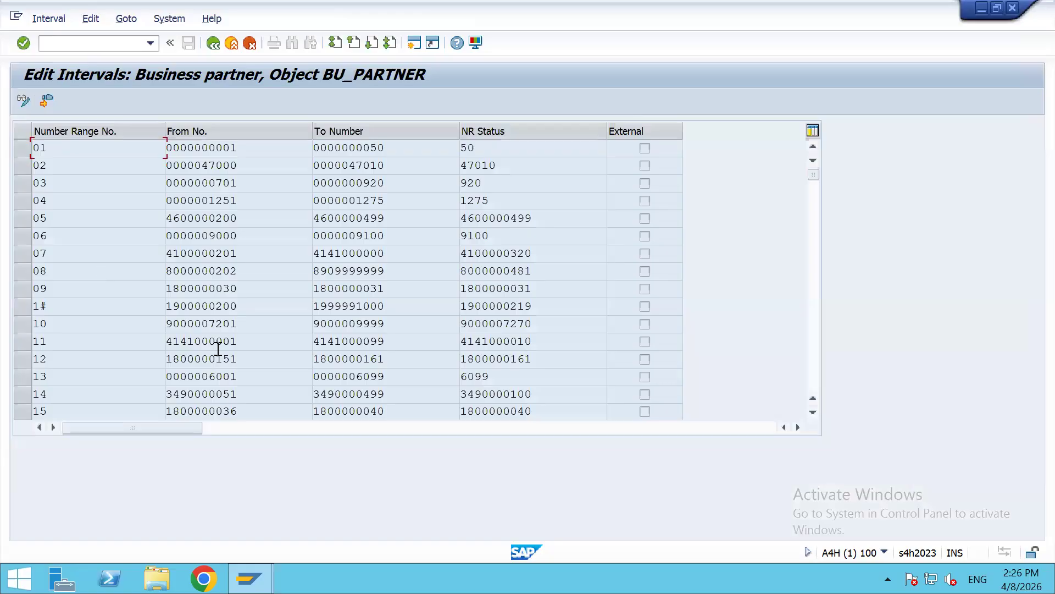
scroll(217, 347, "down", 3)
scroll(218, 350, "down", 10)
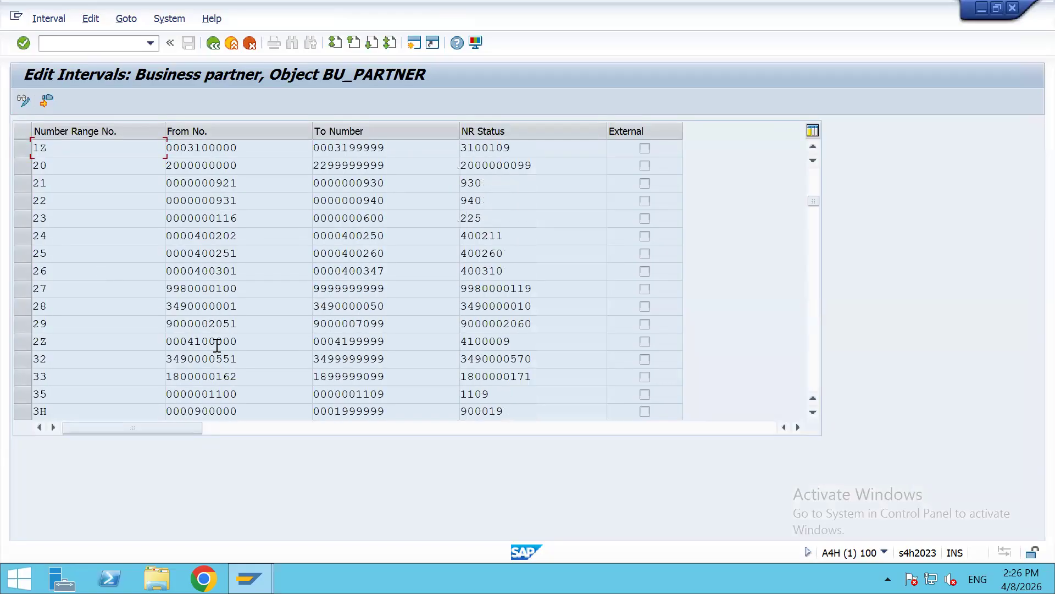
scroll(217, 345, "down", 2)
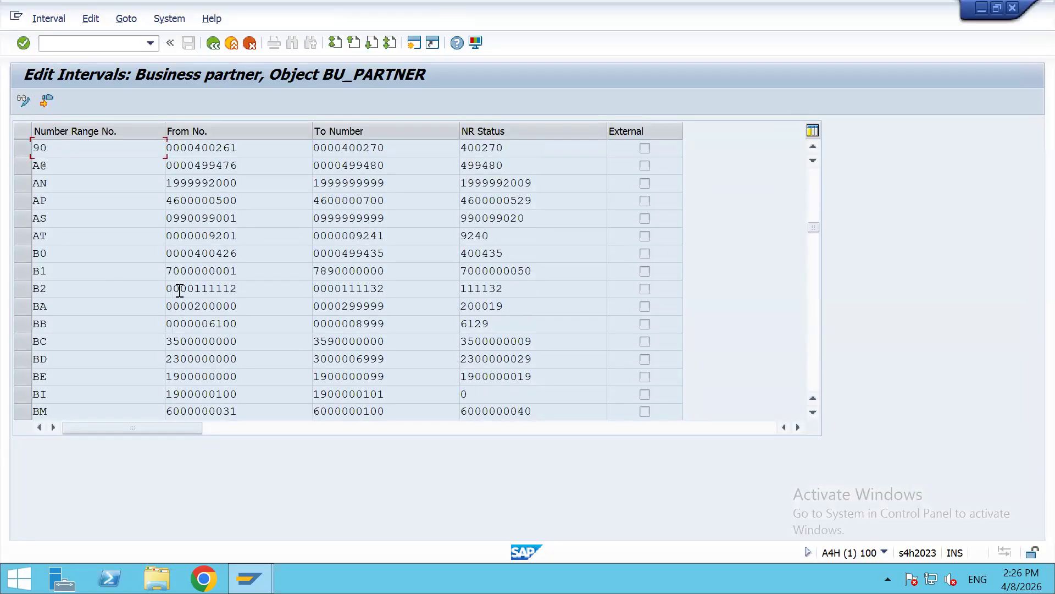
left_click_drag(186, 271, 160, 288)
scroll(231, 349, "down", 7)
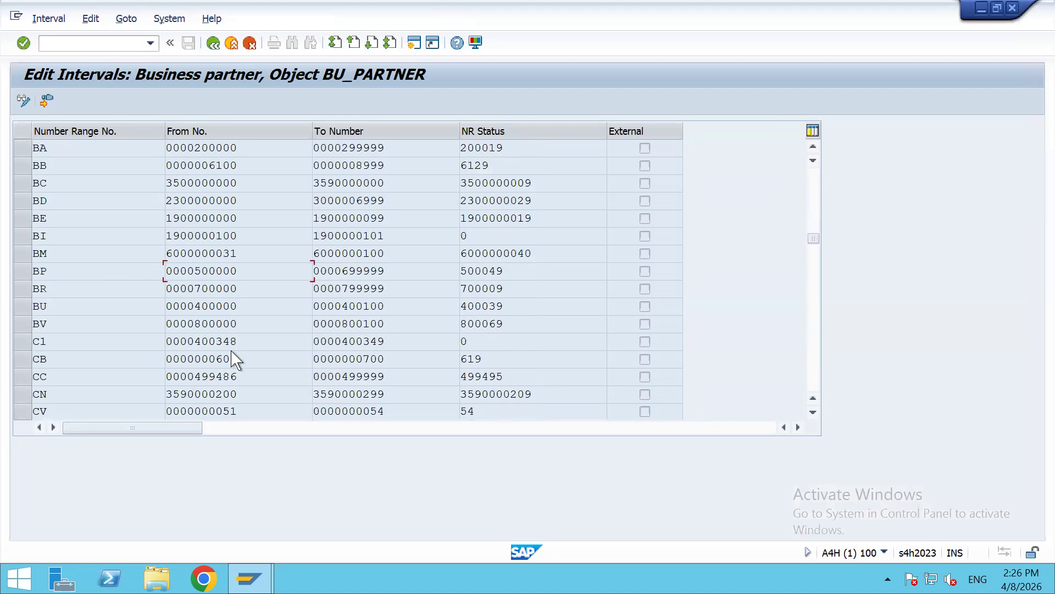
scroll(232, 348, "down", 6)
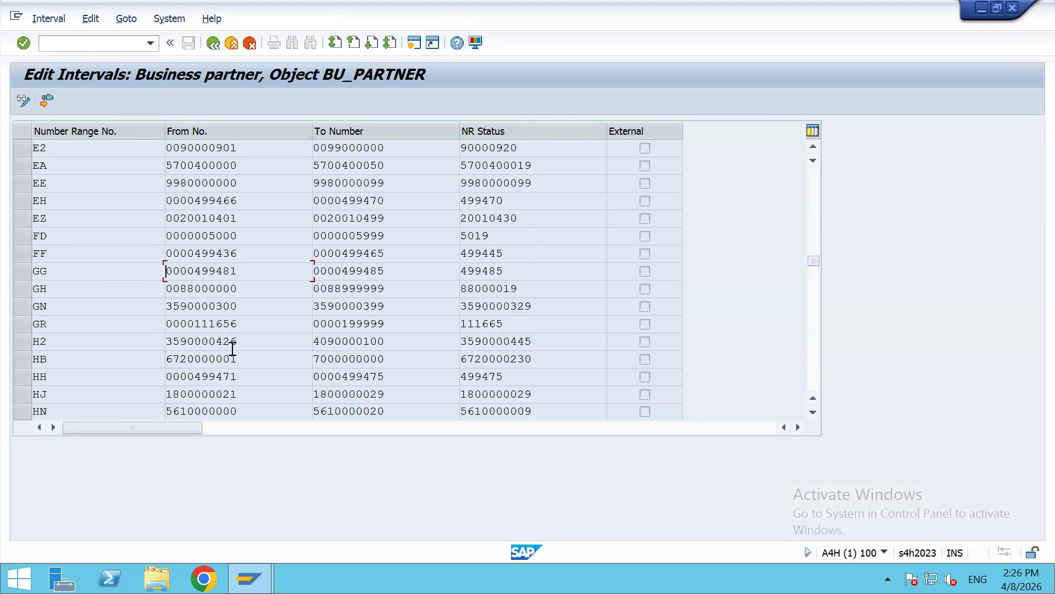
scroll(232, 345, "down", 3)
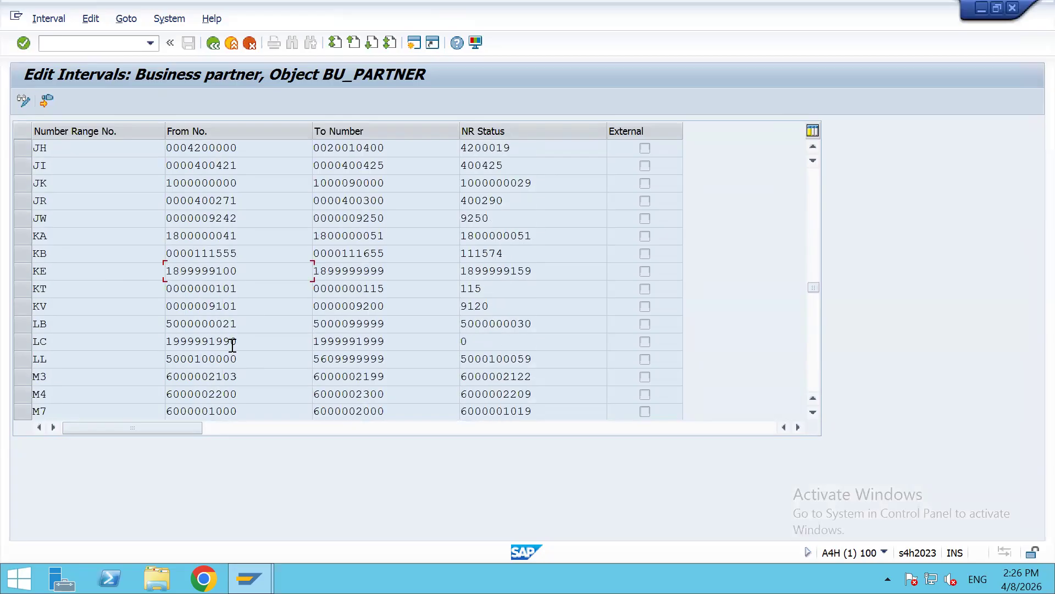
scroll(232, 345, "down", 4)
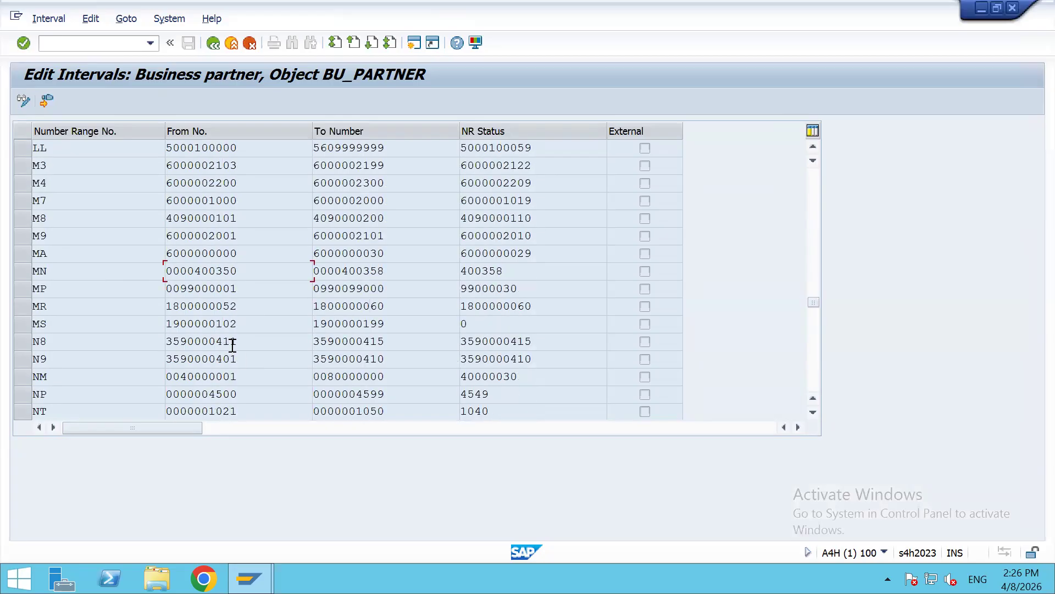
scroll(232, 345, "down", 13)
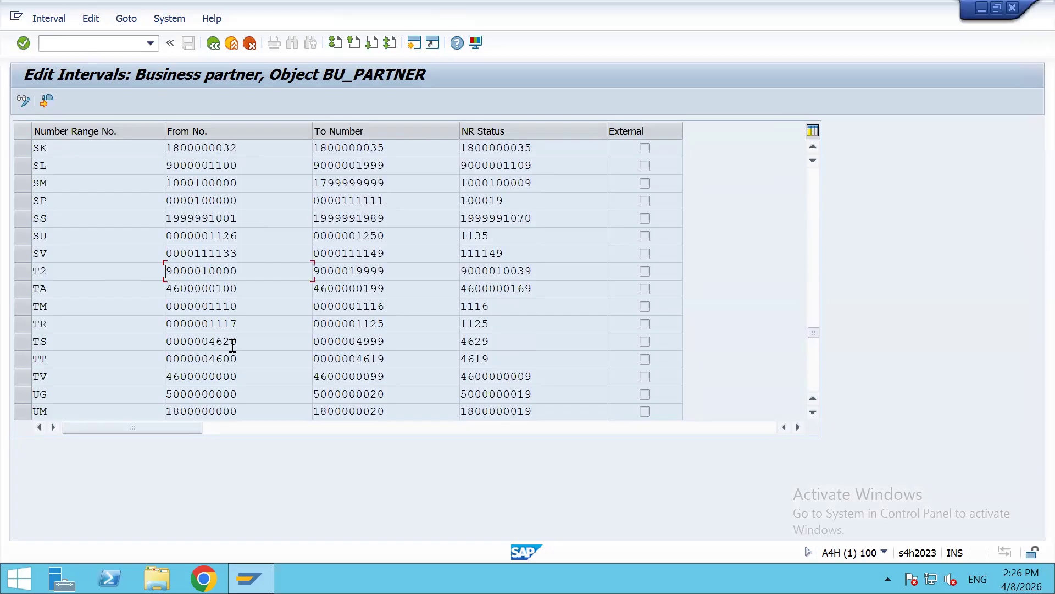
scroll(231, 346, "down", 8)
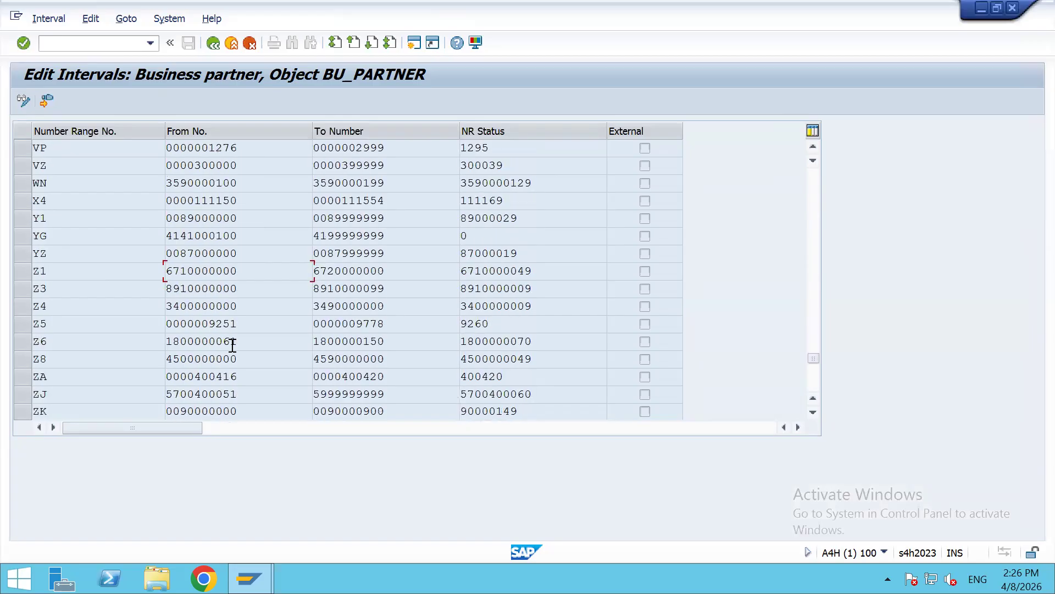
scroll(232, 346, "down", 3)
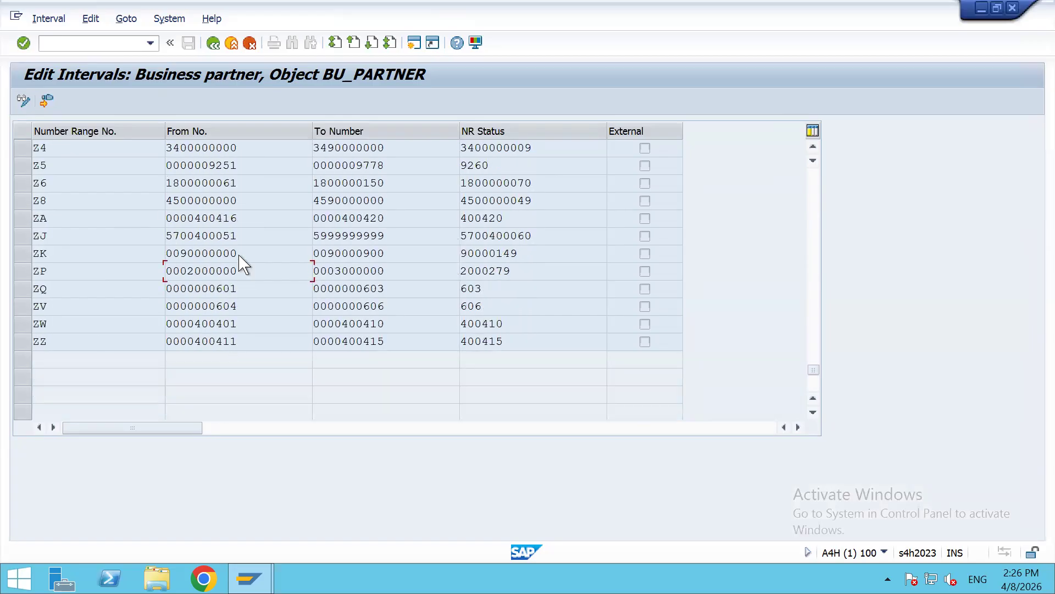
scroll(240, 258, "up", 2)
left_click_drag(50, 217, 16, 227)
left_click(103, 339)
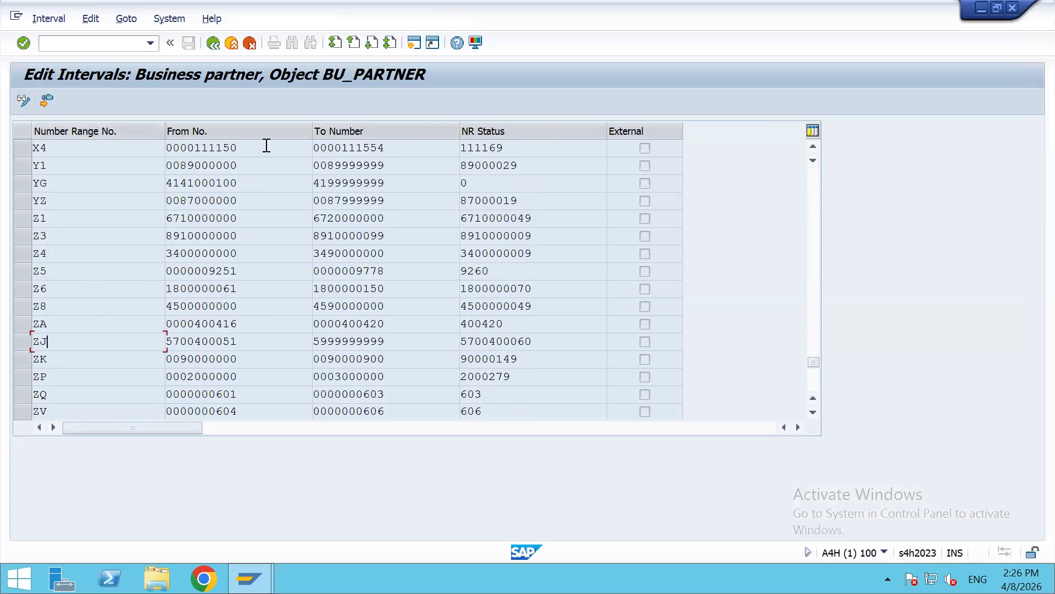
left_click(258, 308)
left_click(378, 272)
scroll(129, 309, "down", 3)
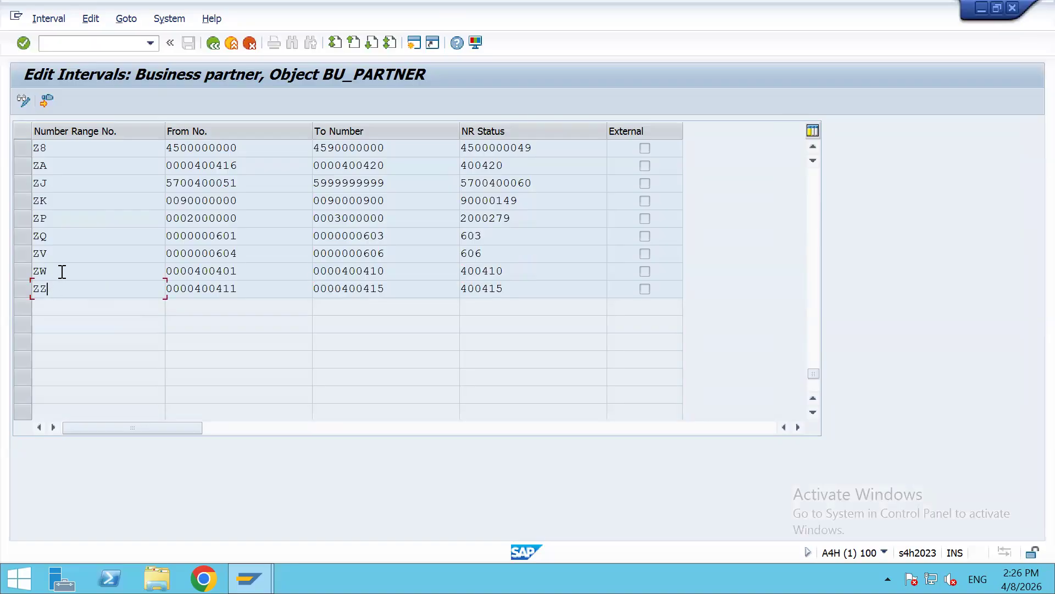
scroll(66, 275, "up", 2)
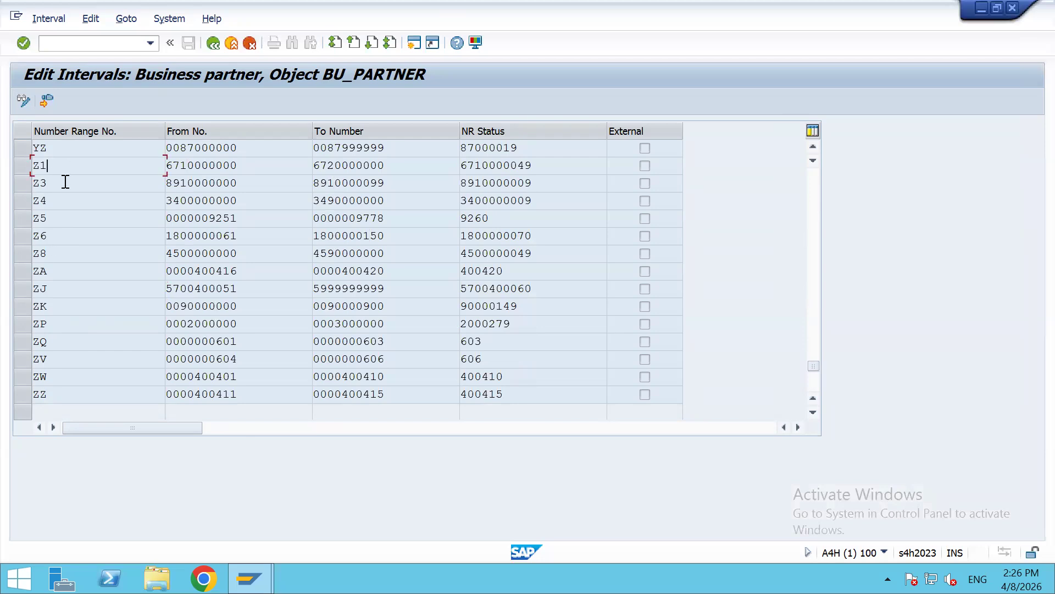
scroll(65, 187, "up", 1)
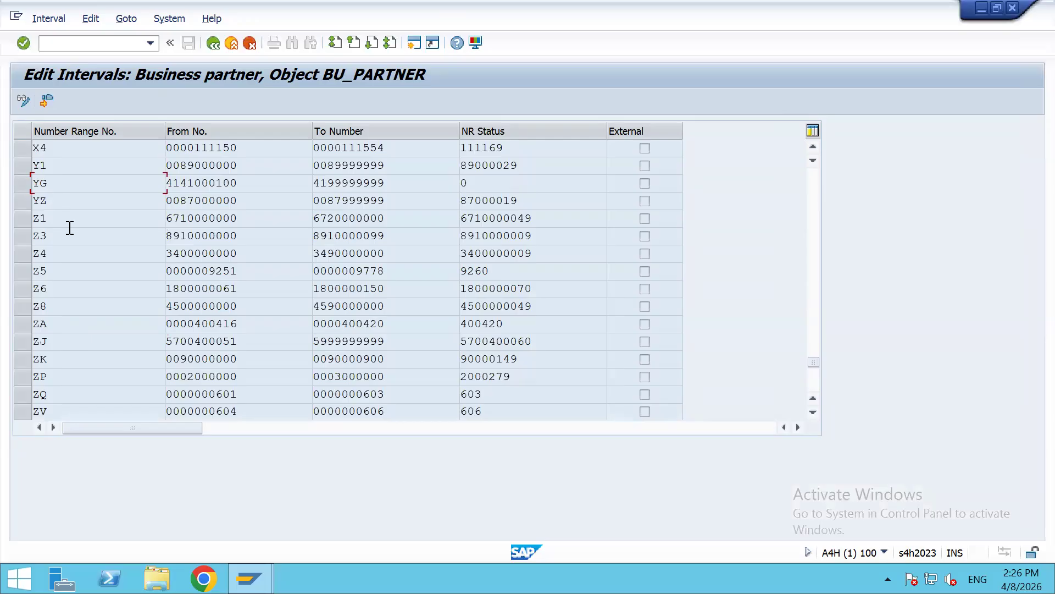
left_click(23, 101)
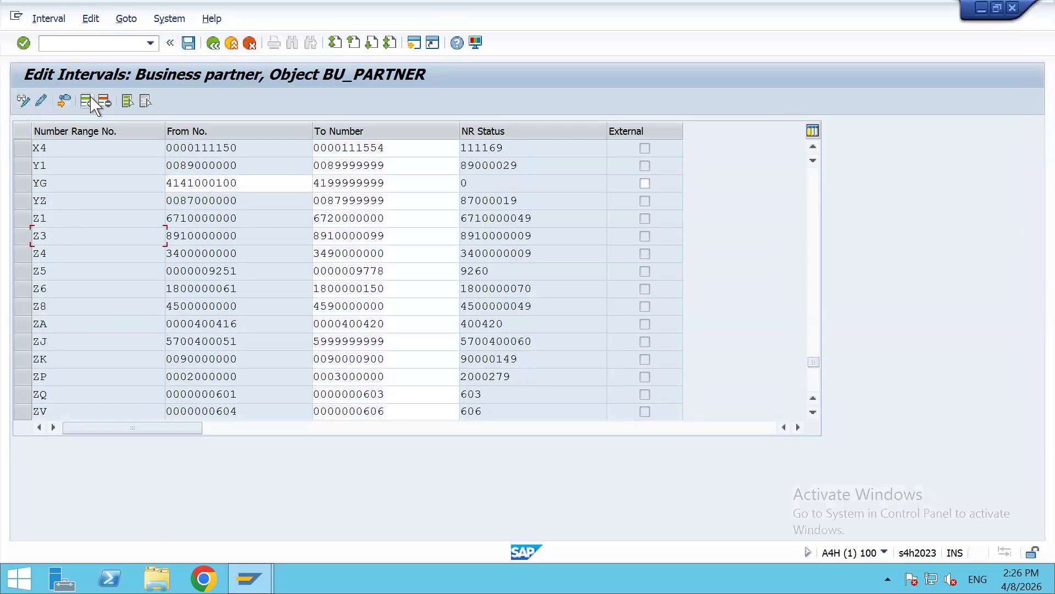
scroll(87, 101, "up", 1)
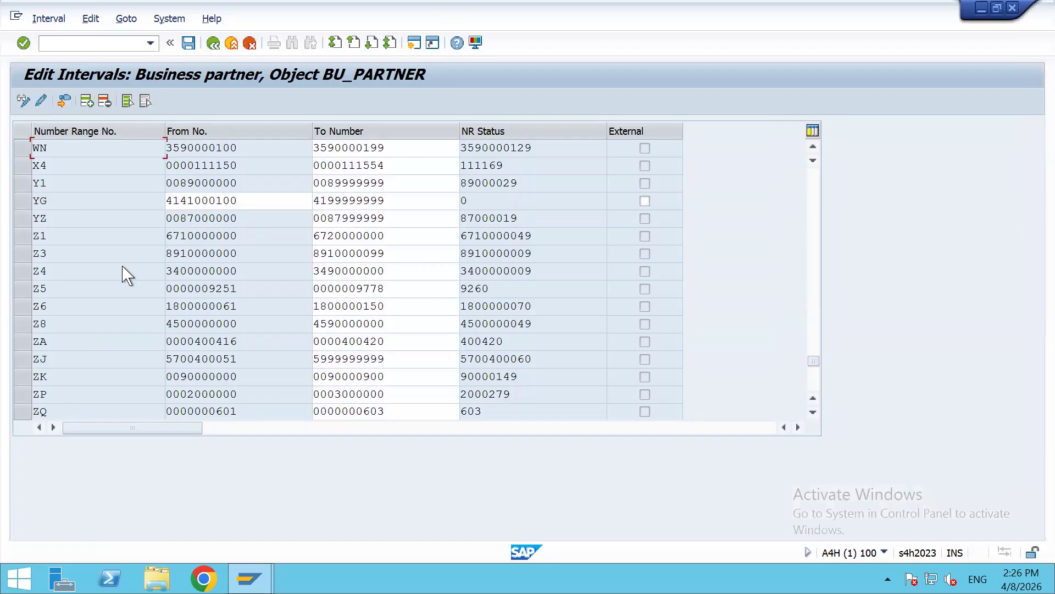
scroll(126, 272, "down", 1)
scroll(357, 277, "up", 10)
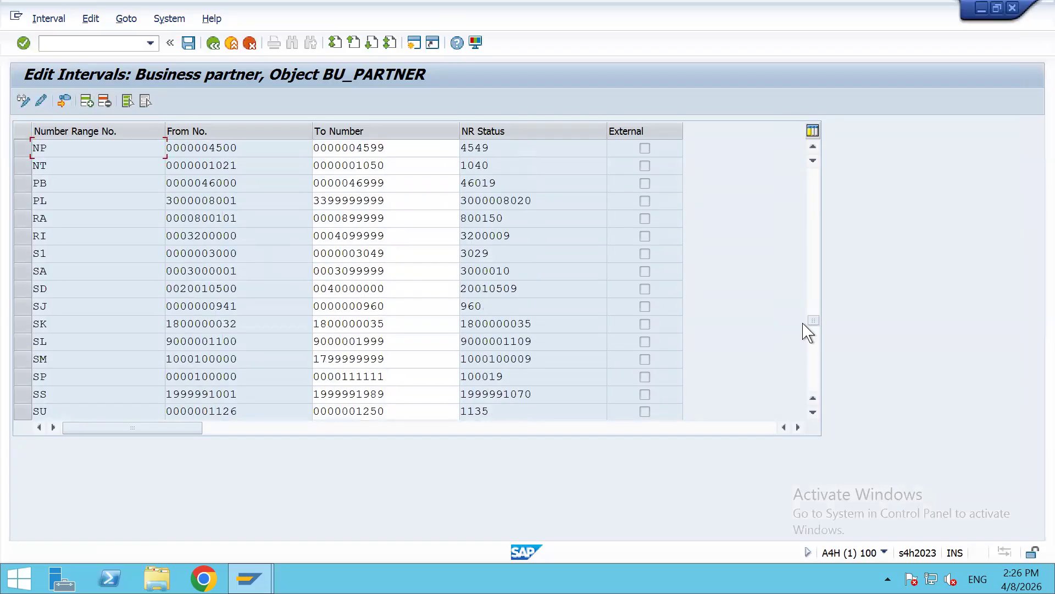
scroll(821, 161, "up", 5)
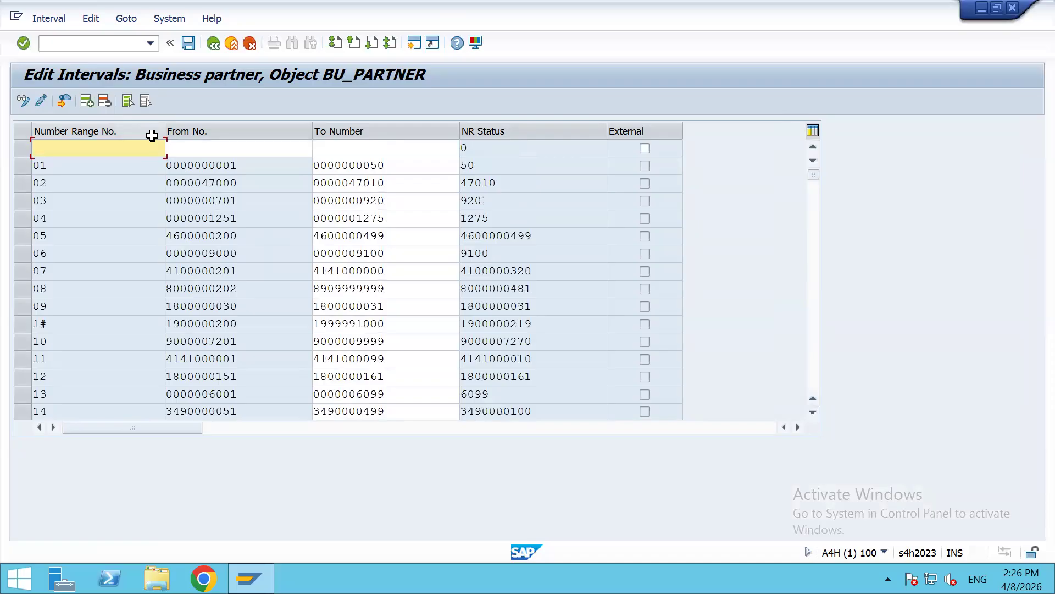
type("Z2")
key("Tab")
key("Down")
key("Return")
key("Tab")
key("Down")
key("Return")
key("Return")
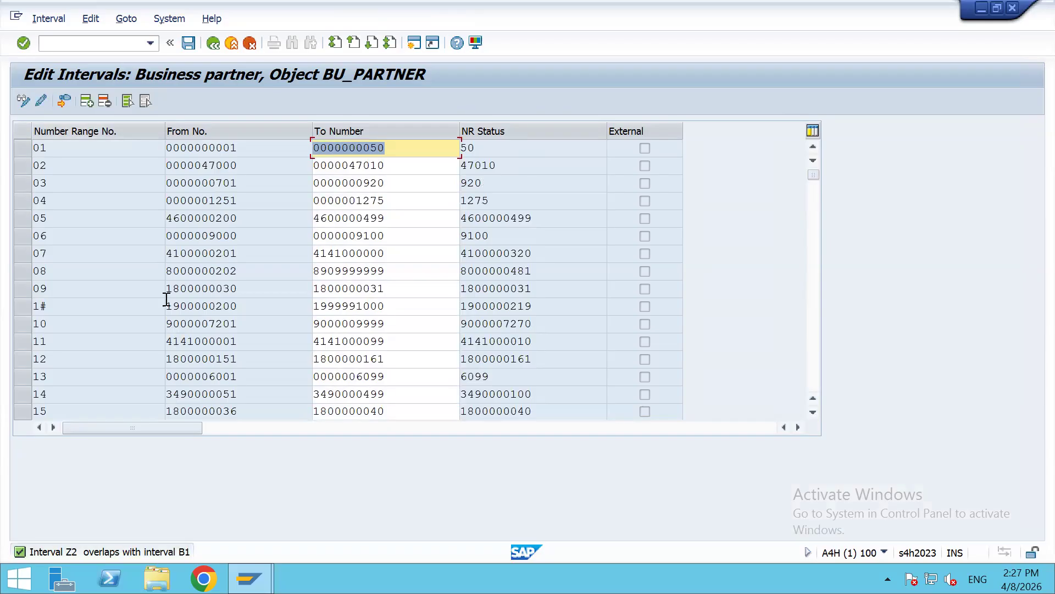
scroll(147, 255, "down", 15)
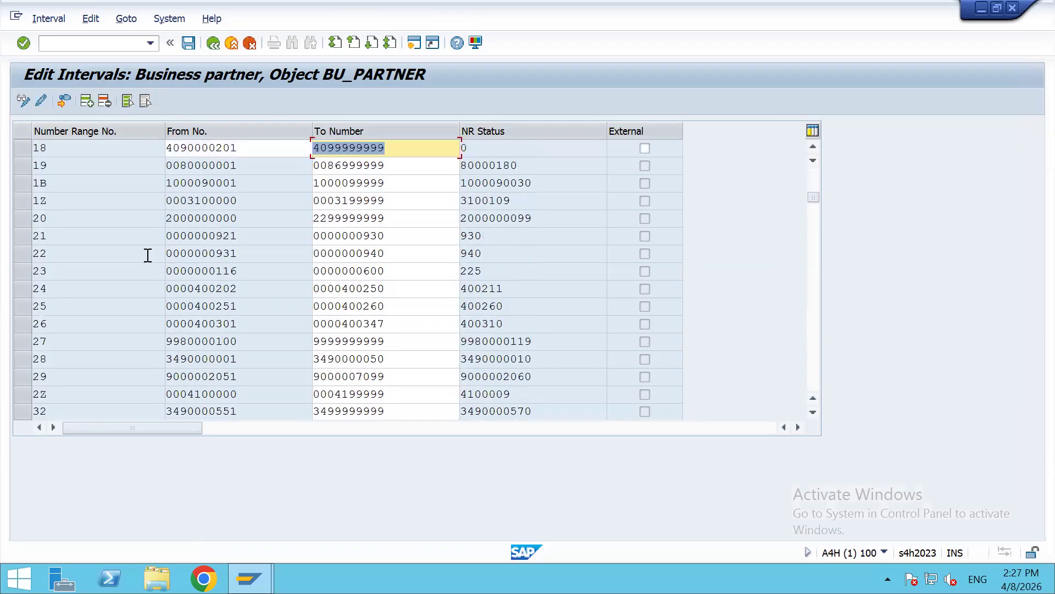
scroll(147, 254, "down", 2)
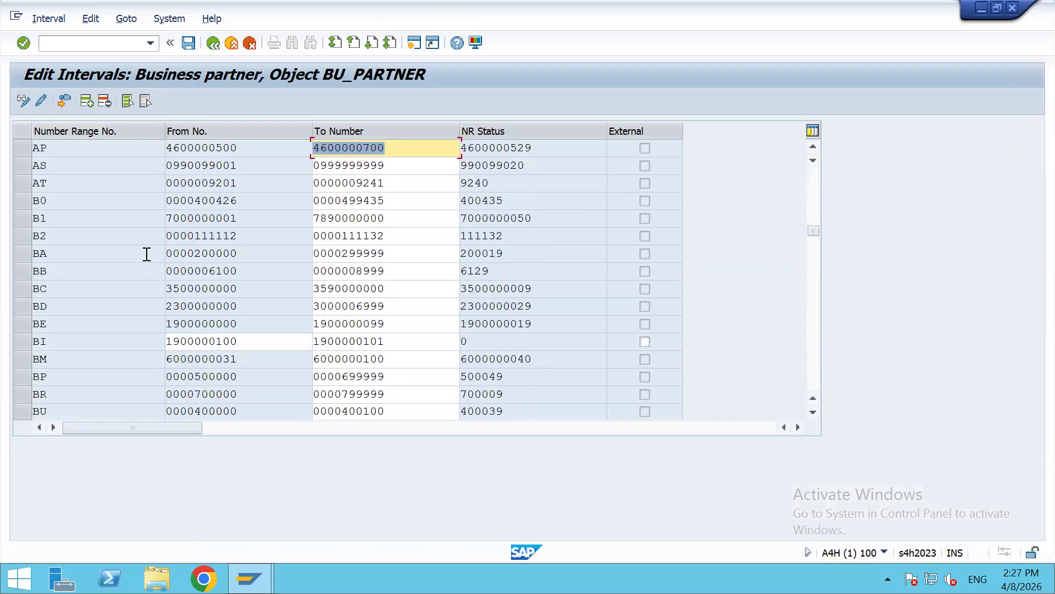
left_click(295, 217)
left_click(325, 218)
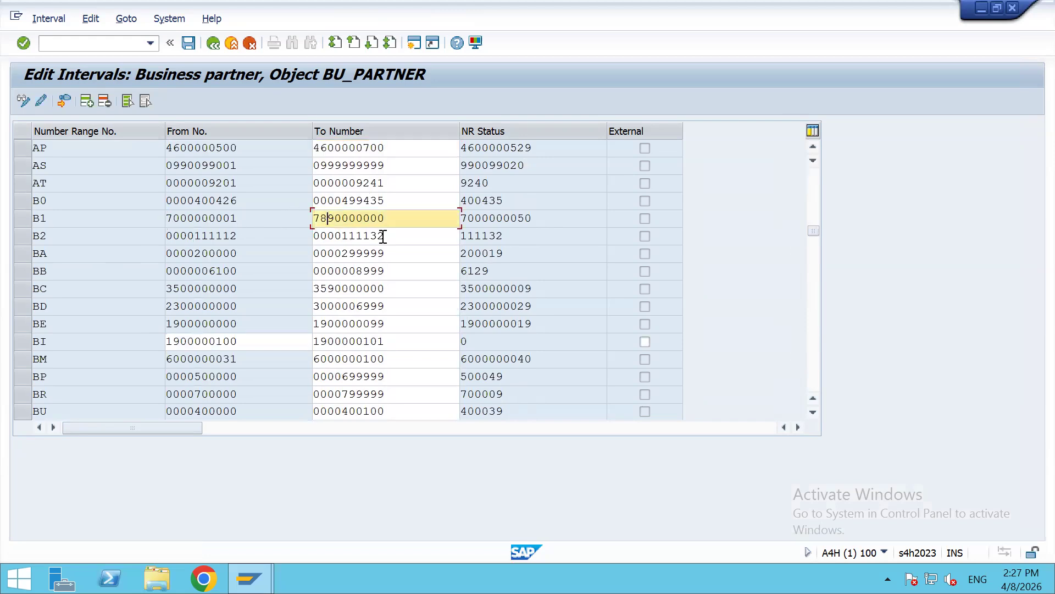
key("BackSpace")
type("1")
key("ctrl+a")
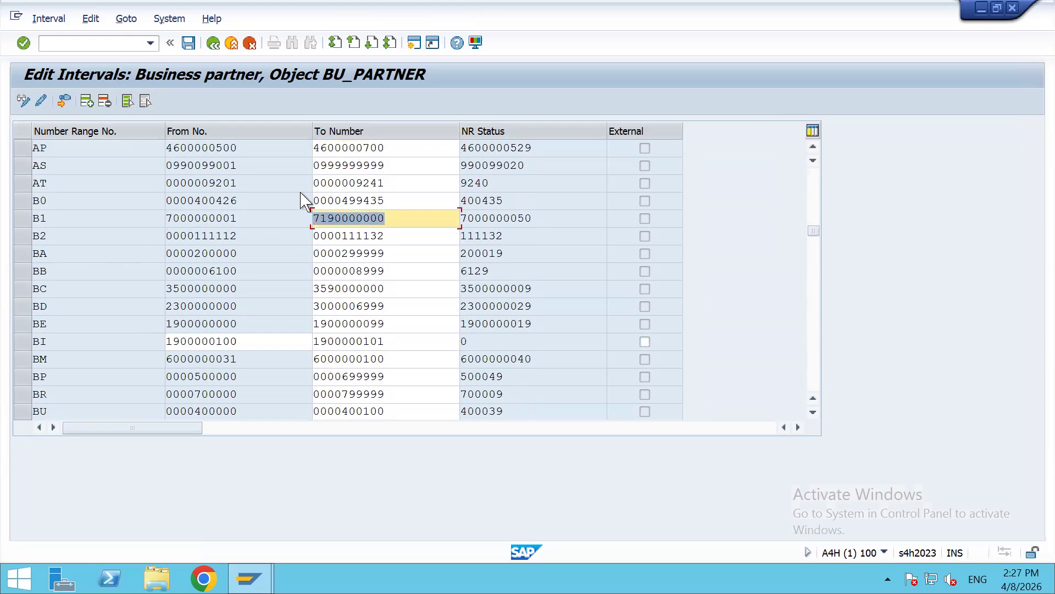
key("ctrl+s")
key("Return")
type("s")
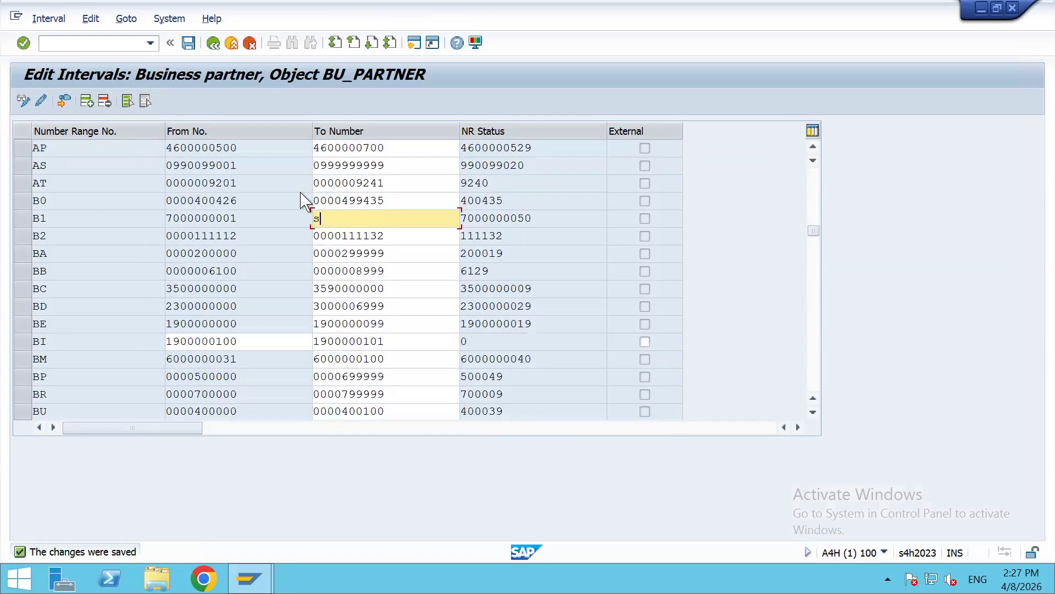
left_click(812, 256)
left_click_drag(817, 259, 819, 359)
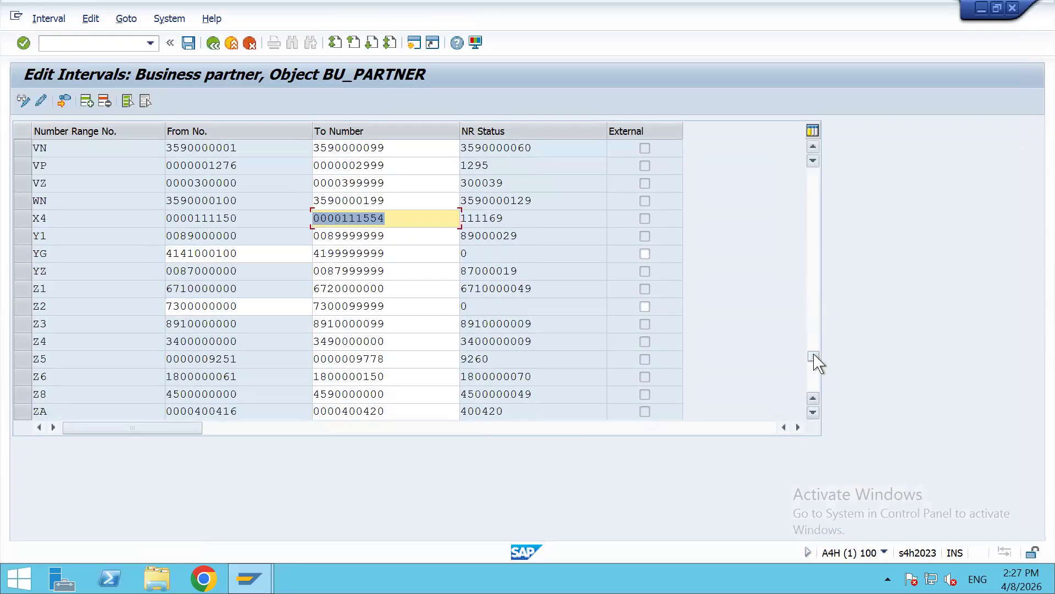
left_click(78, 311)
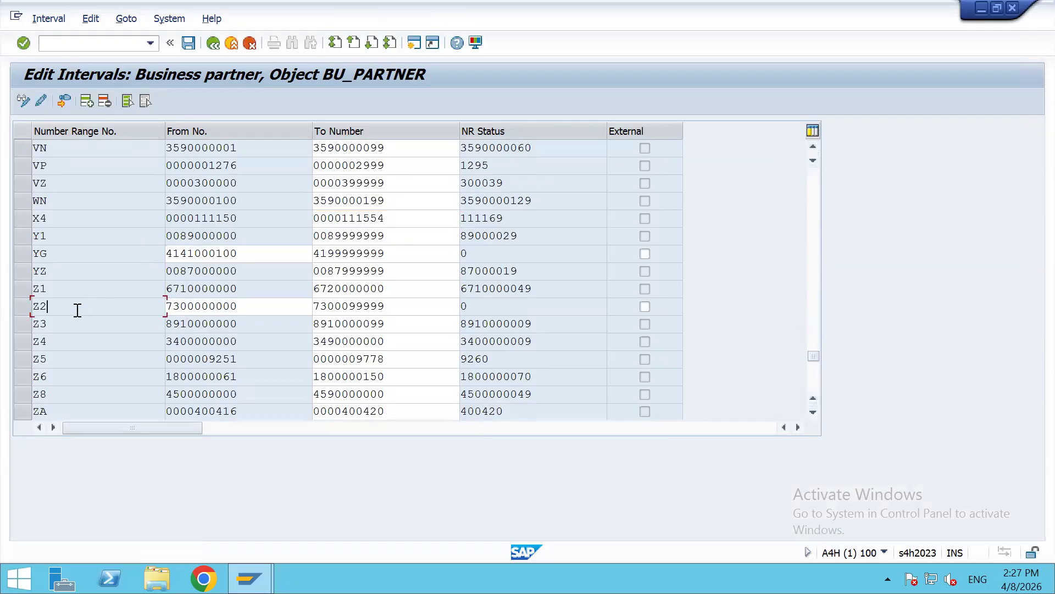
left_click(255, 313)
left_click(407, 309)
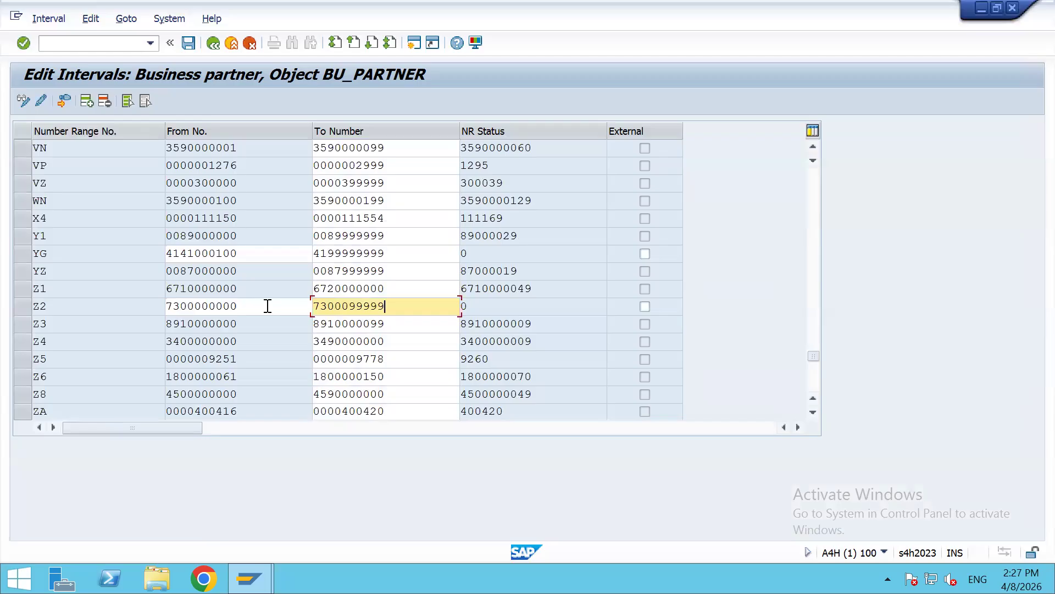
Step: Narrow the Number Range No. column, recheck Z2's limits, then minimise SAP for Excel
left_click(267, 306)
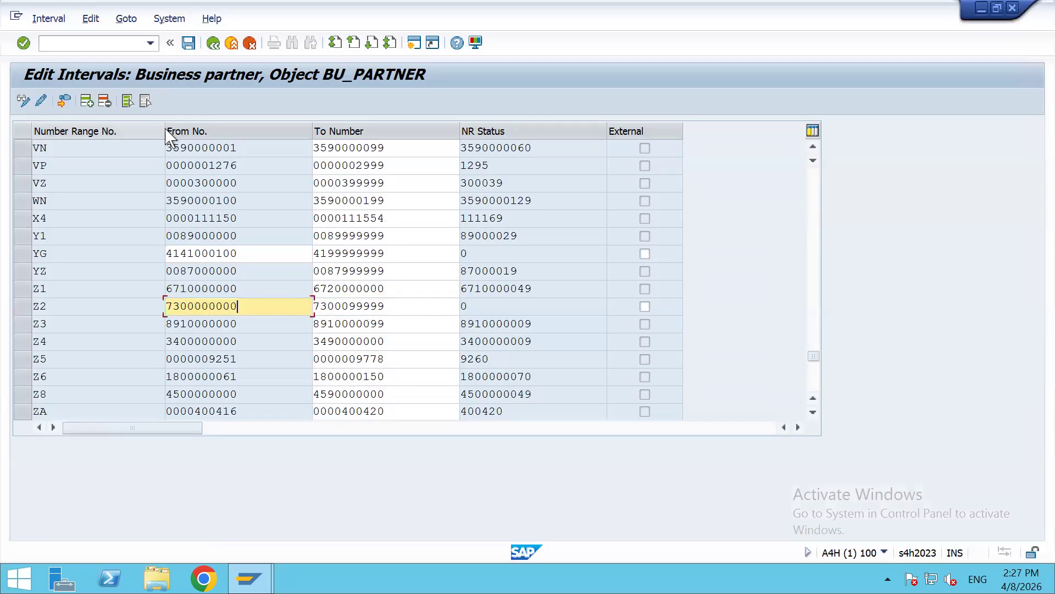
left_click_drag(162, 130, 129, 131)
left_click(52, 305)
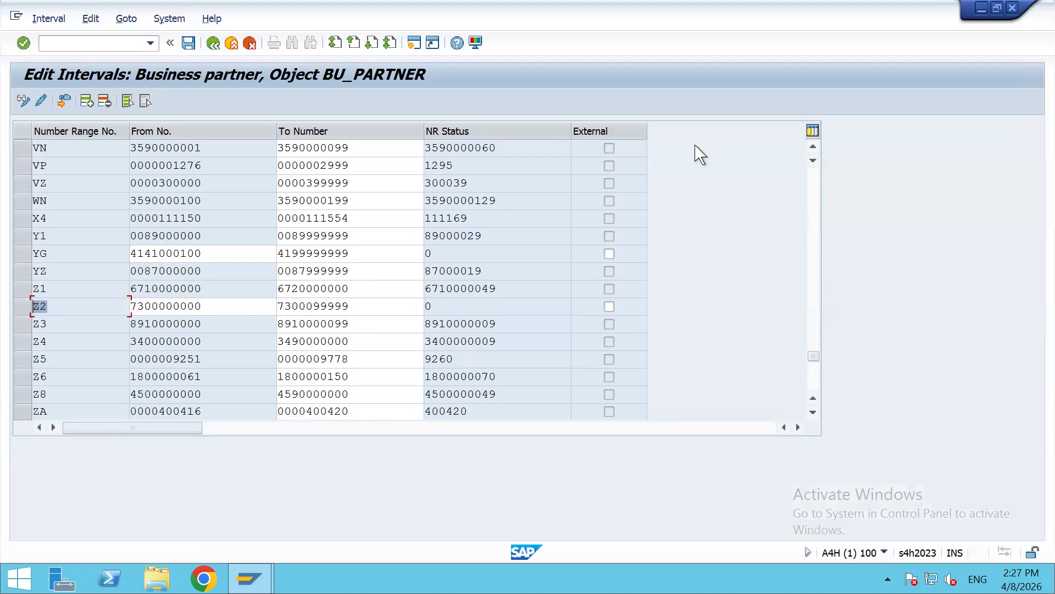
left_click(247, 309)
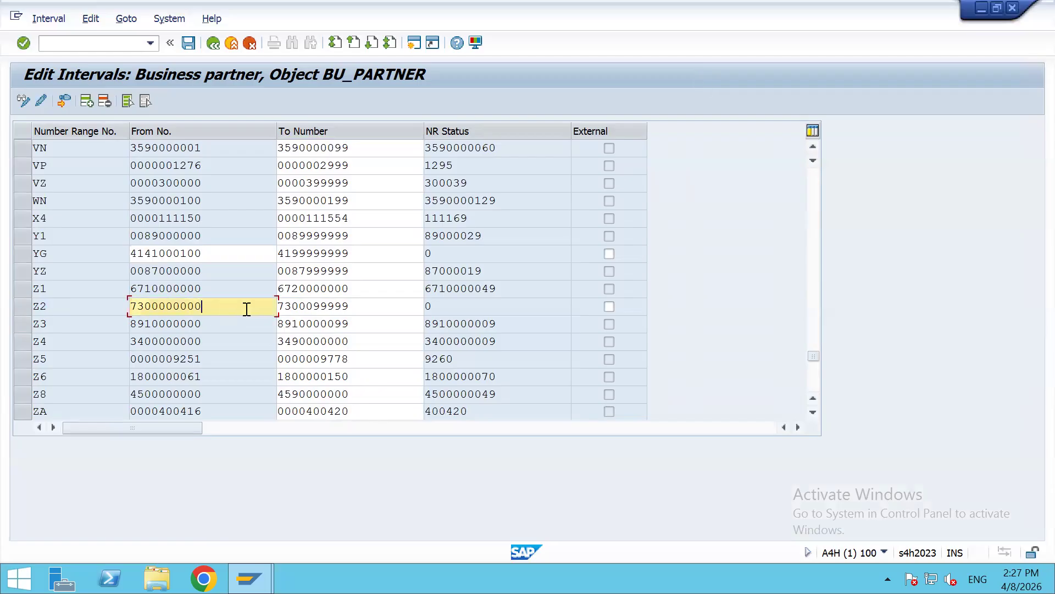
left_click(370, 311)
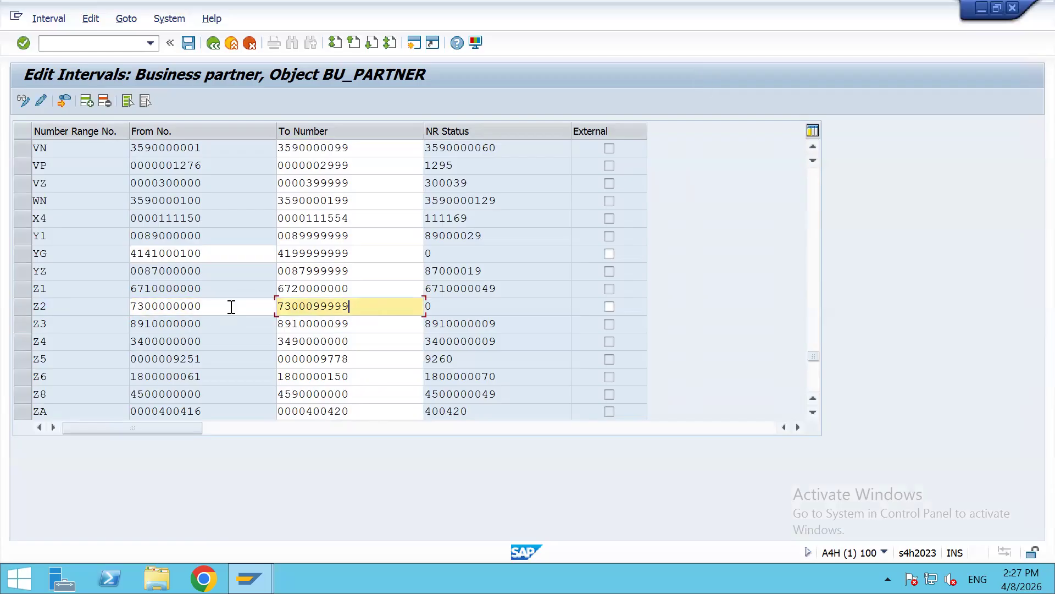
left_click(742, 11)
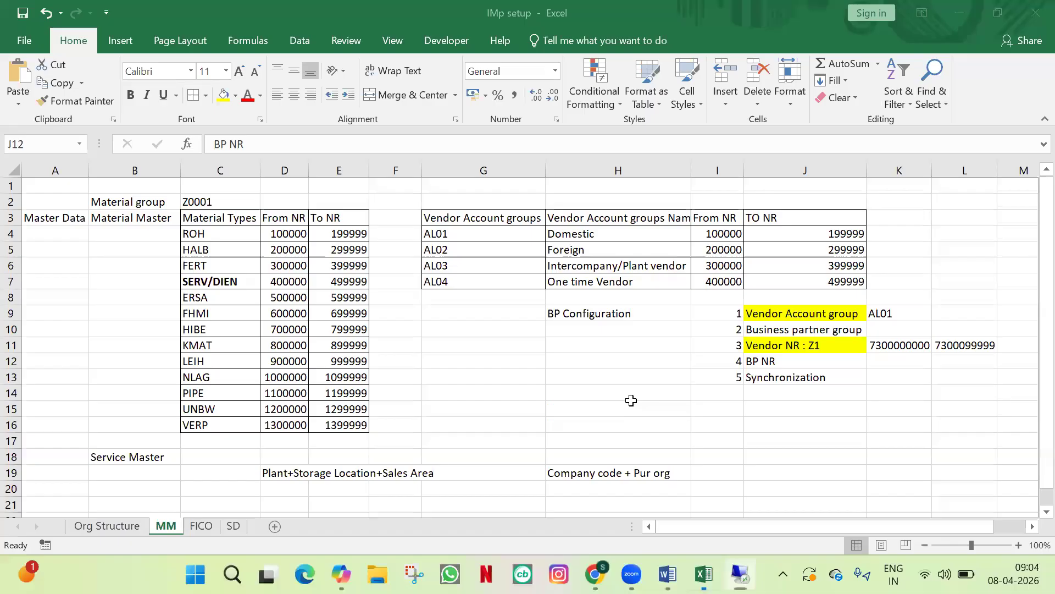
Step: Label J12 'BP NR: Z2' and copy the K11:L11 range values into K12:L12
double_click(834, 361)
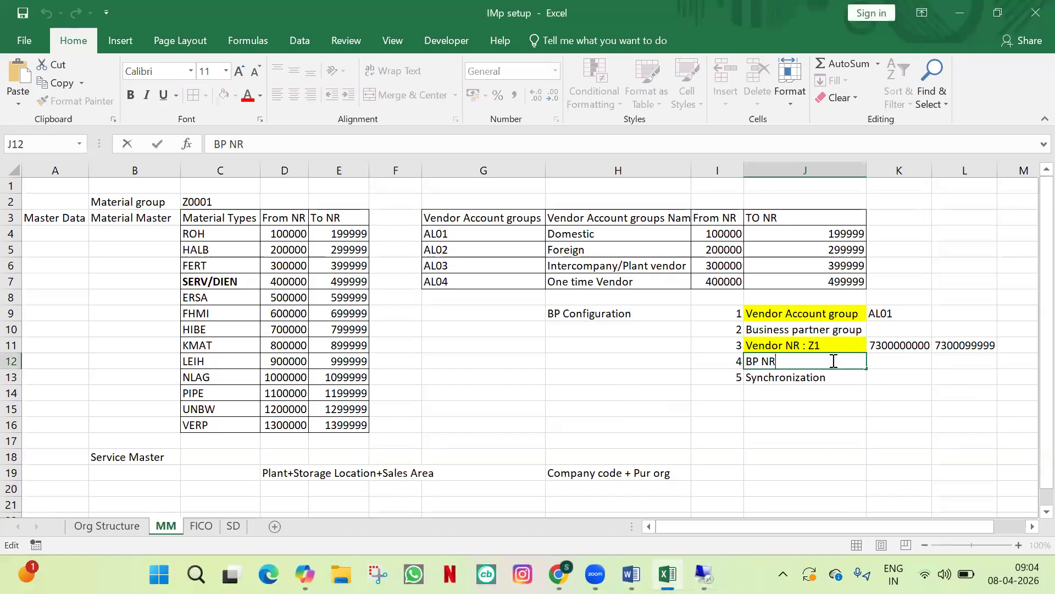
type(": Z2")
key("Tab")
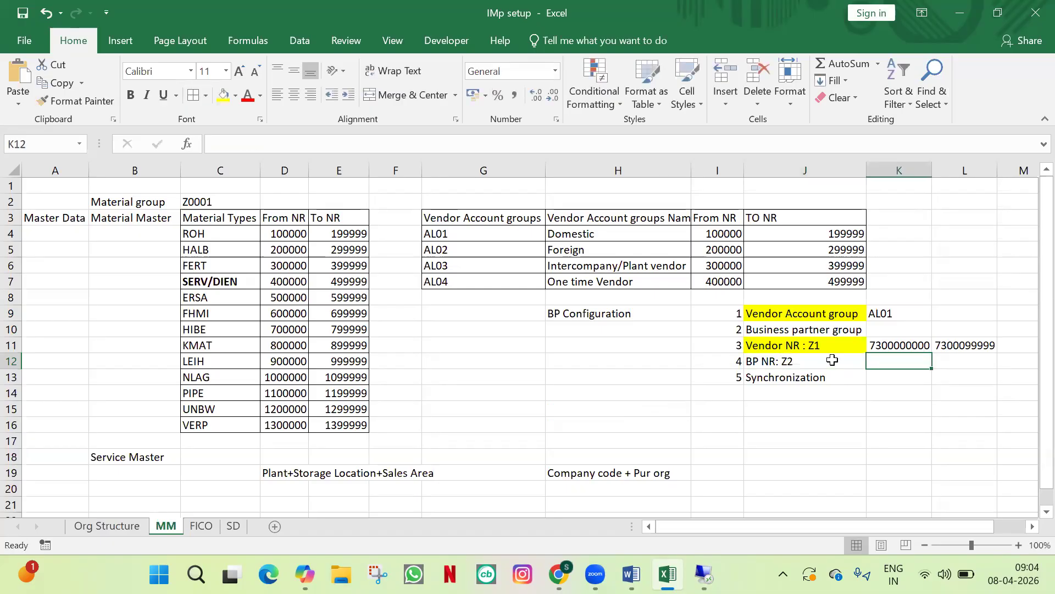
left_click_drag(899, 345, 936, 345)
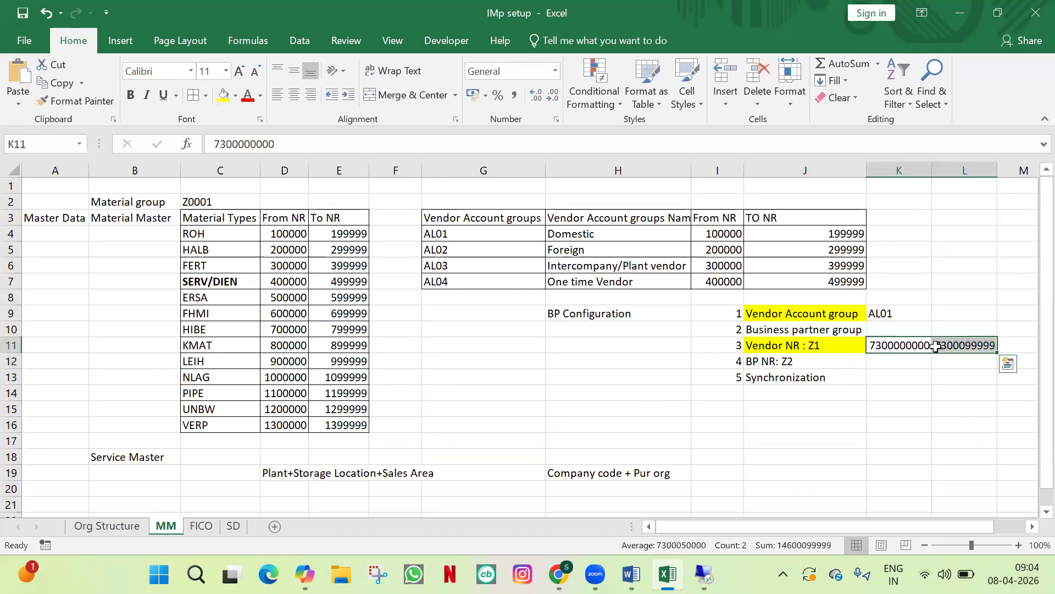
key("ctrl+c")
left_click(895, 360)
key("ctrl+v")
key("Escape")
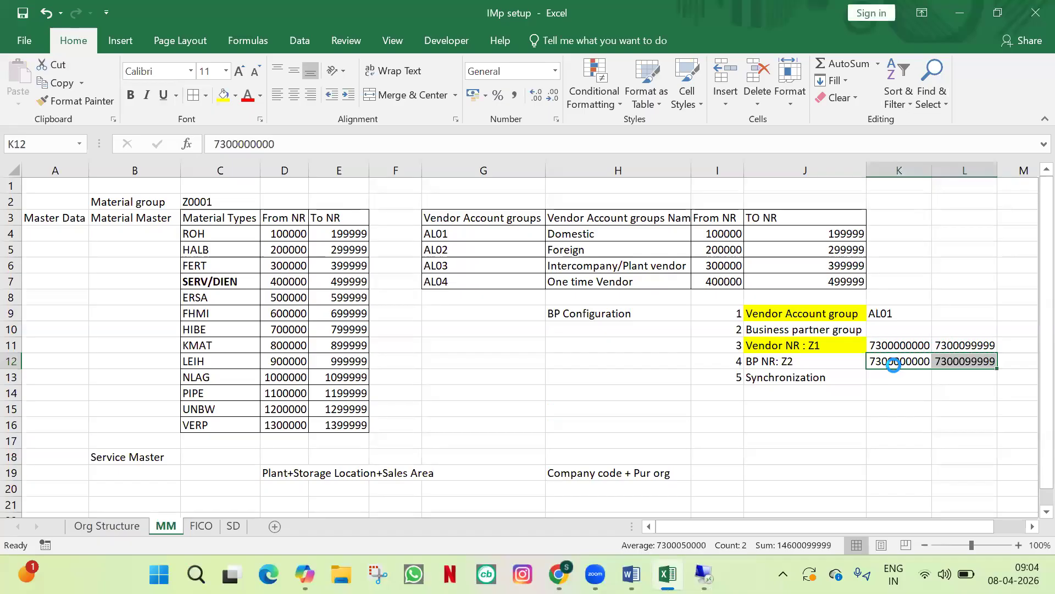
Step: Fill J12 yellow like the vendor row and switch back to SAP
left_click(891, 392)
left_click(857, 364)
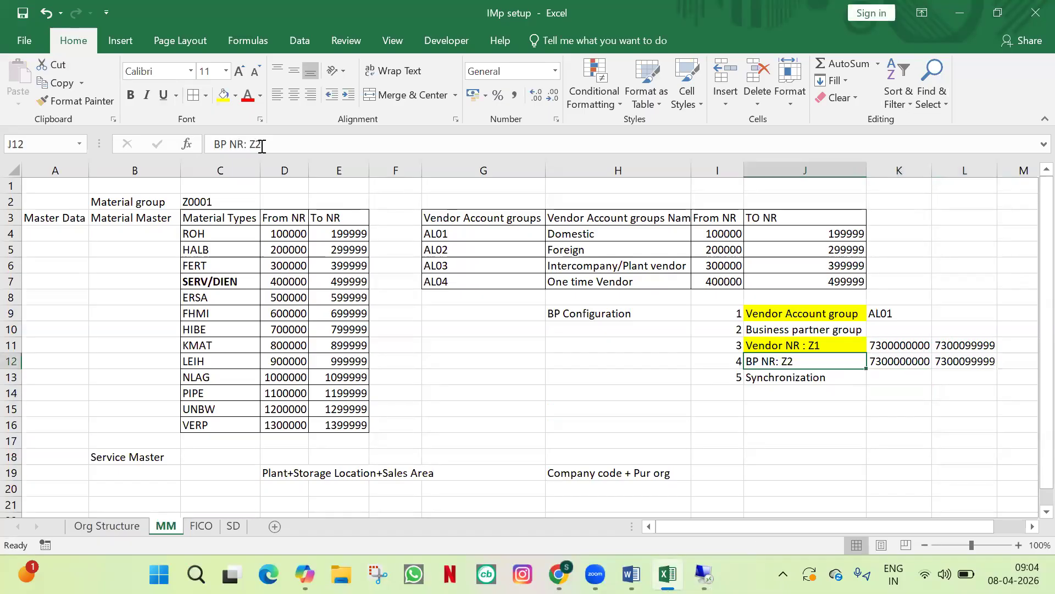
left_click(223, 95)
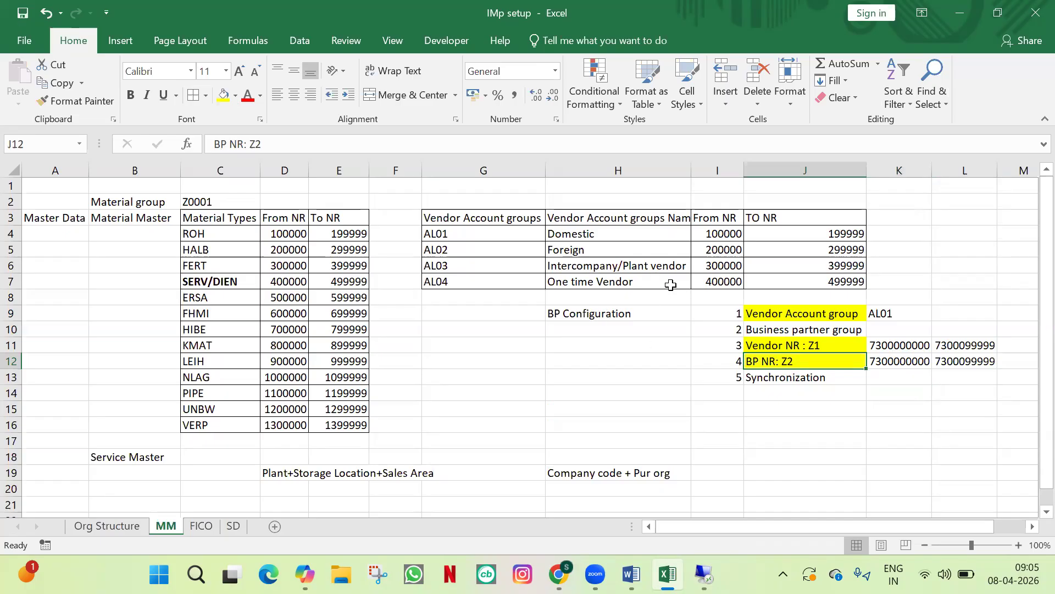
key("alt+Tab")
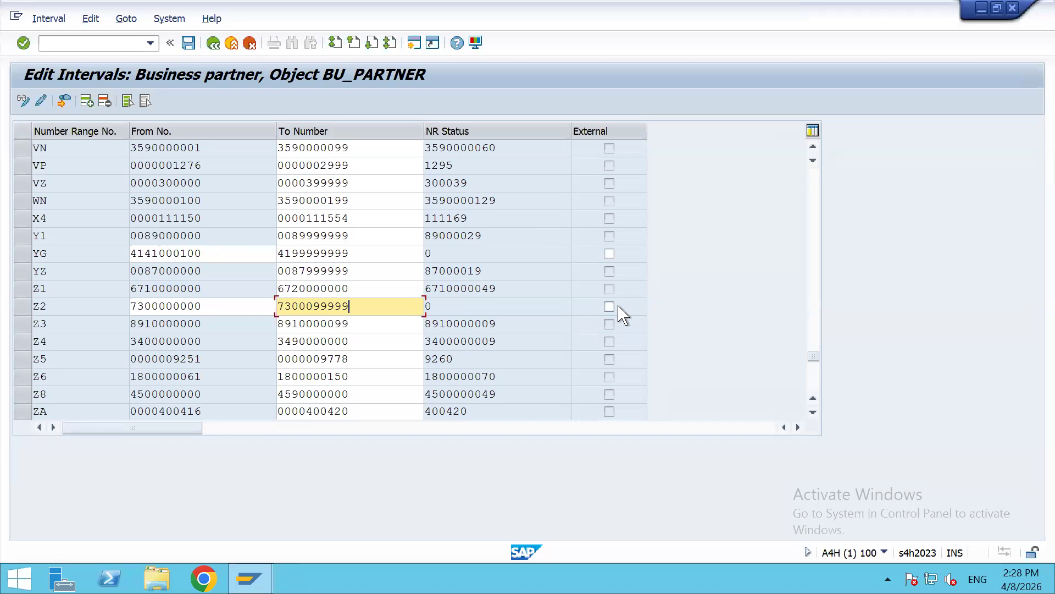
Step: Leave interval editing, saving the changes, and return to the IMG structure
left_click(213, 43)
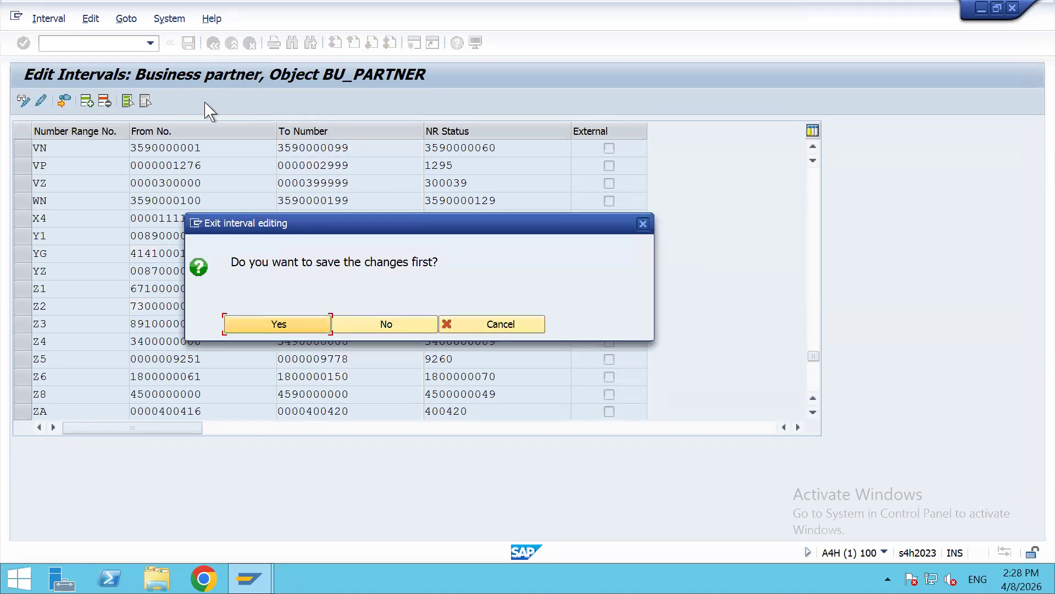
left_click(278, 324)
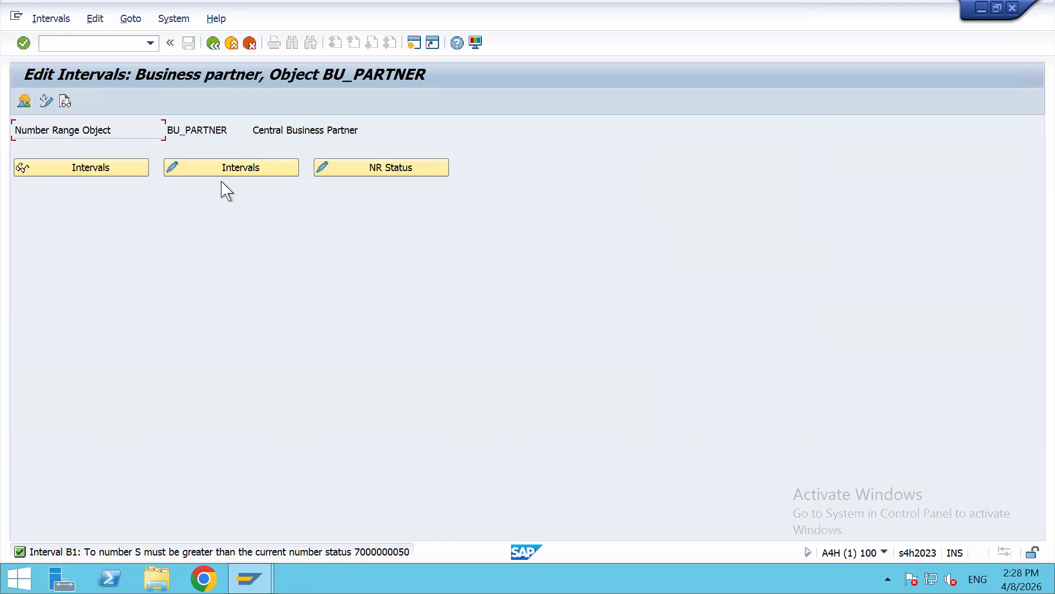
left_click(213, 44)
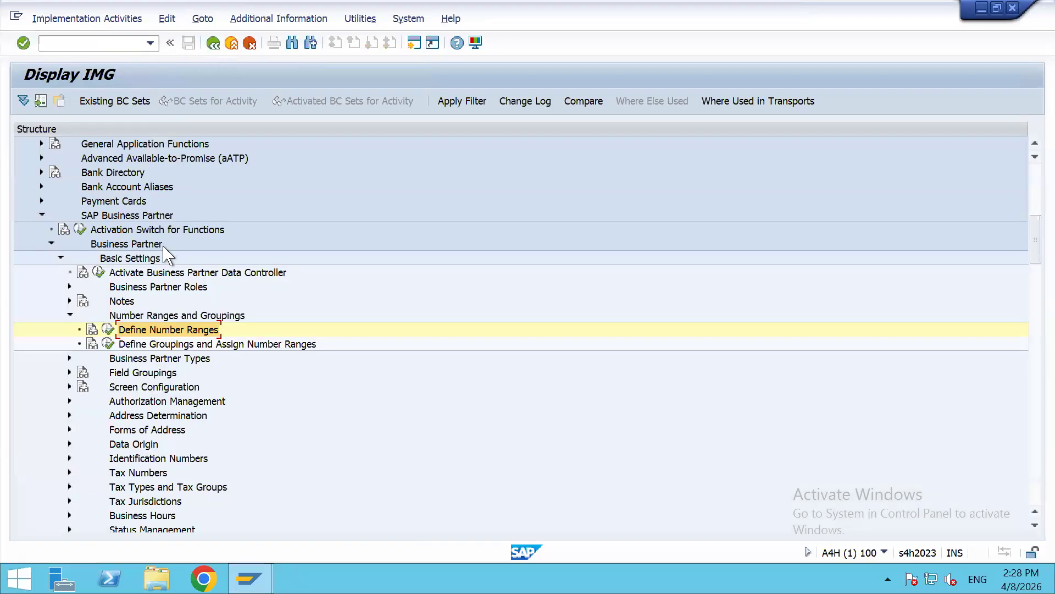
Step: Reopen the business partner number ranges, confirm Z2 is listed, and return to the IMG tree
left_click(109, 331)
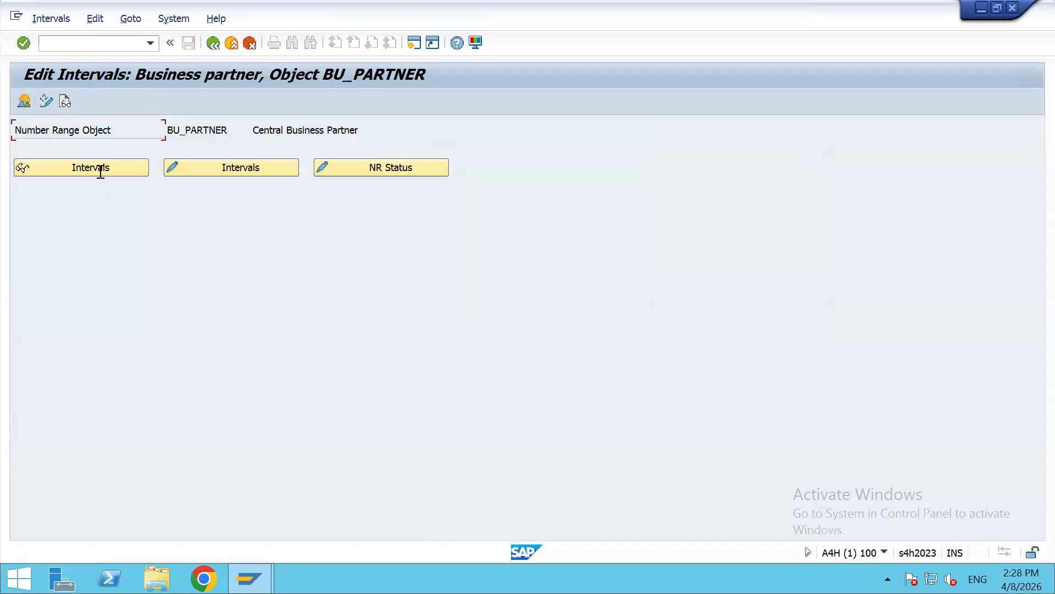
left_click(101, 168)
left_click_drag(813, 175, 813, 358)
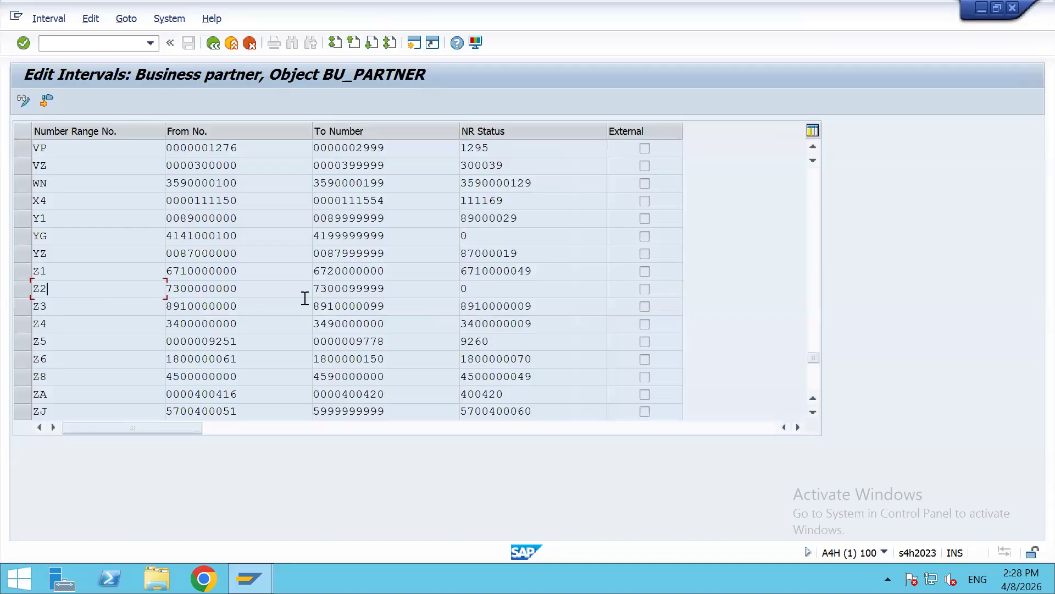
left_click(492, 294)
left_click(217, 43)
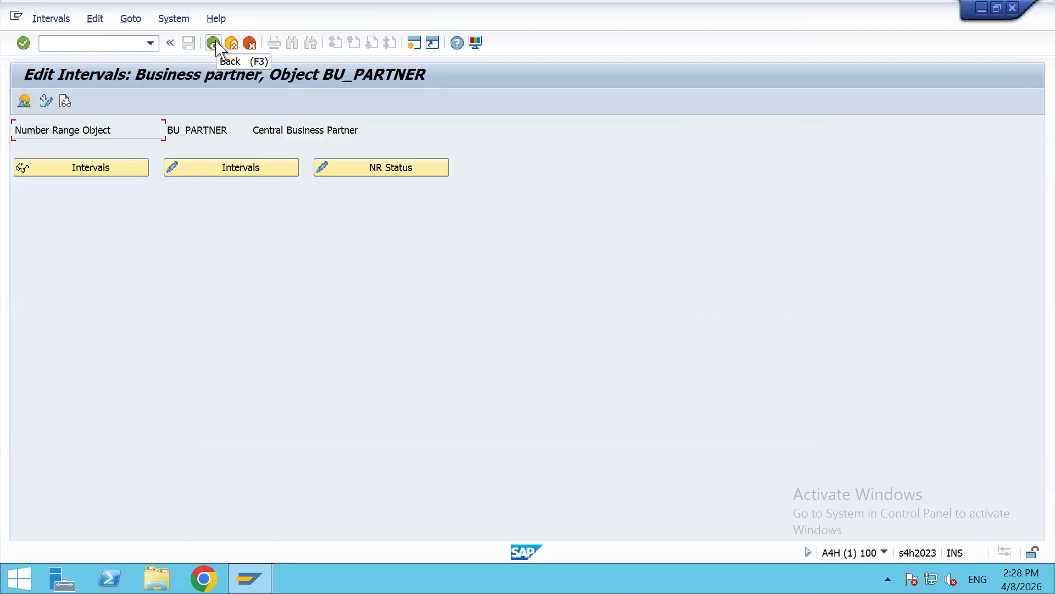
left_click(217, 44)
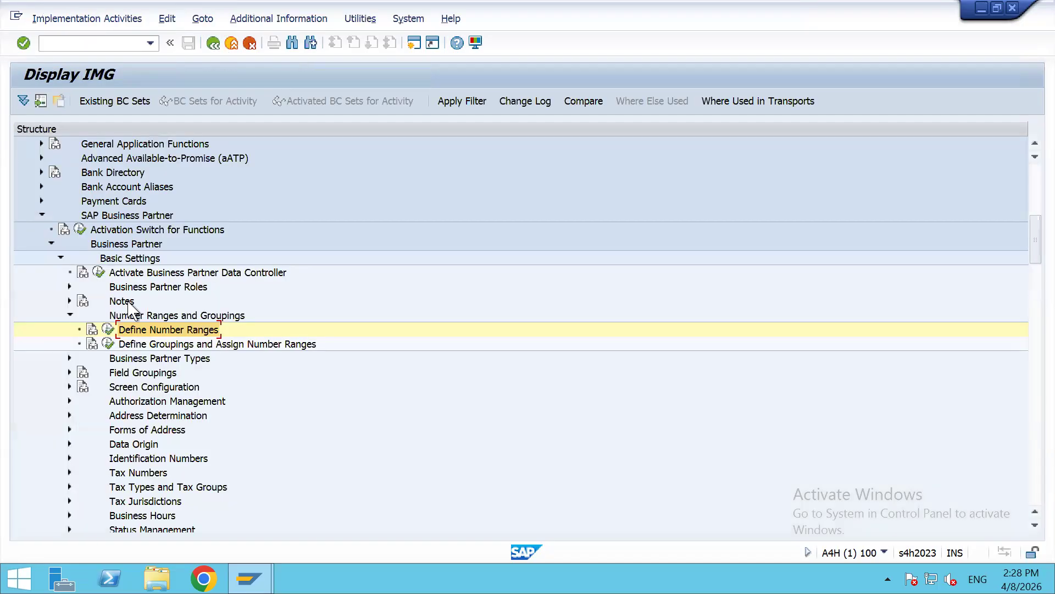